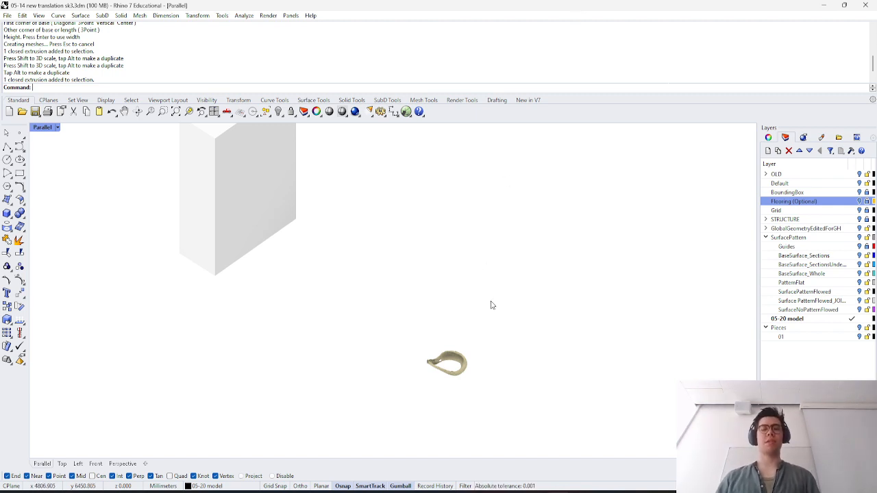
Place a point object at the origin by entering 0 as its location.
{"action": "right_click_drag", "start_coordinate": [491, 303], "coordinate": [478, 248]}
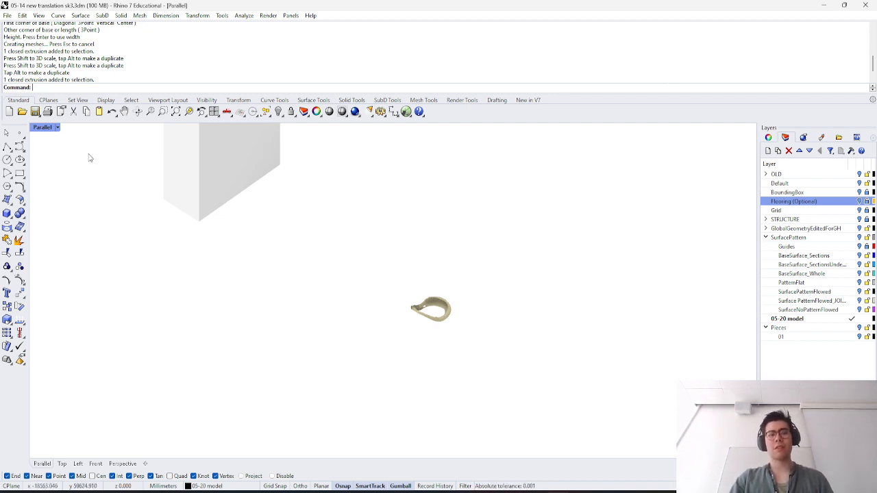
{"action": "left_click", "coordinate": [20, 134]}
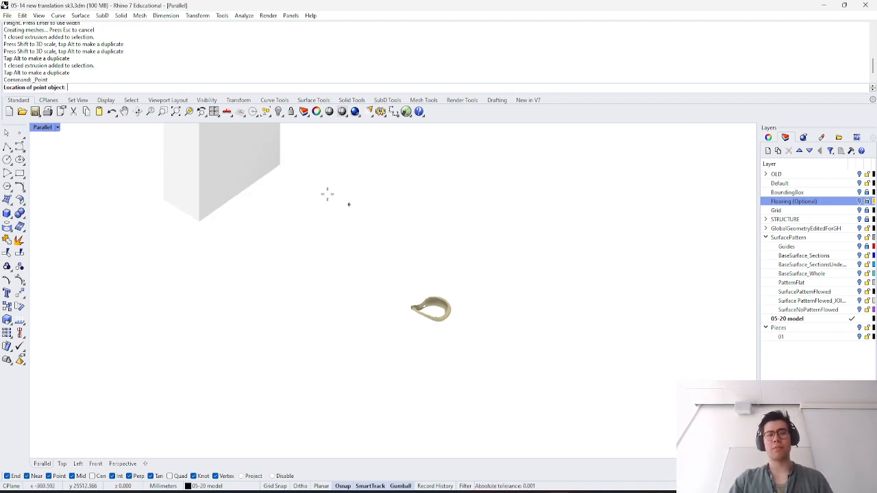
{"action": "right_click_drag", "start_coordinate": [544, 249], "coordinate": [472, 254]}
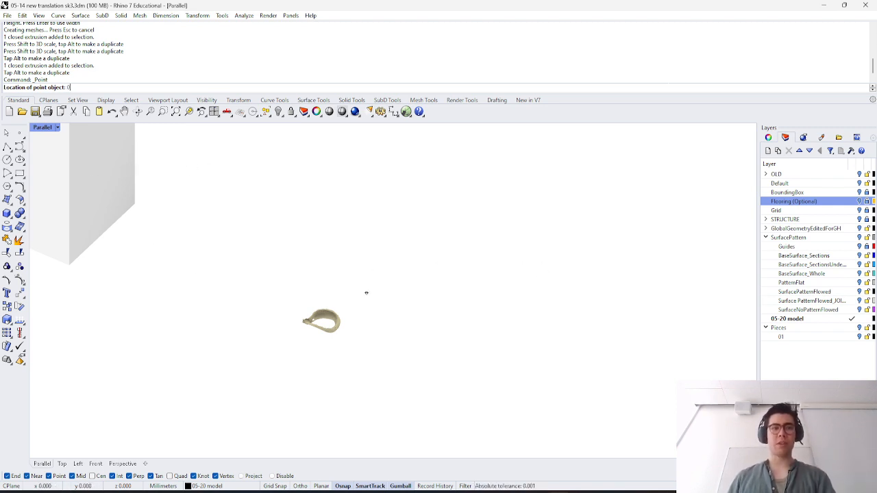
{"action": "type", "text": "0"}
{"action": "key", "text": "Return"}
{"action": "scroll", "coordinate": [370, 303], "scroll_direction": "up", "scroll_amount": 8}
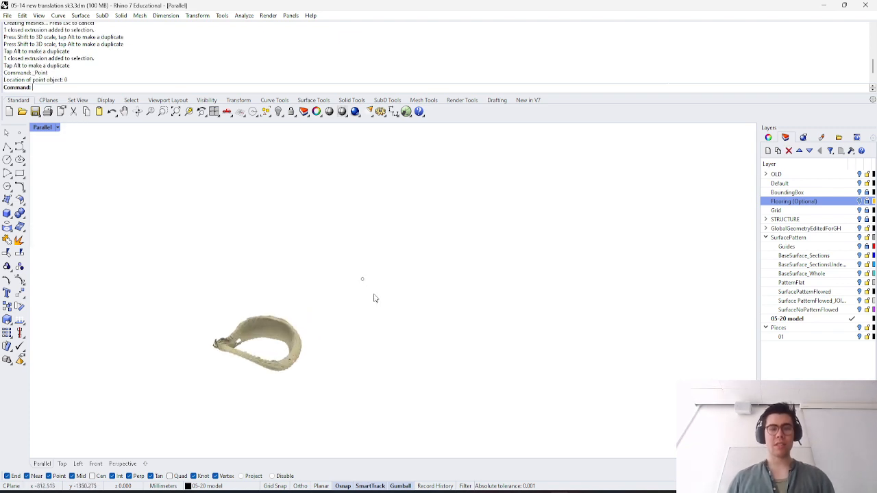
Locate the origin point and set the Parallel viewport's display mode to Shaded.
{"action": "left_click_drag", "start_coordinate": [385, 299], "coordinate": [325, 224]}
{"action": "right_click_drag", "start_coordinate": [418, 271], "coordinate": [386, 263]}
{"action": "scroll", "coordinate": [406, 294], "scroll_direction": "up", "scroll_amount": 10}
{"action": "left_click", "coordinate": [393, 283]}
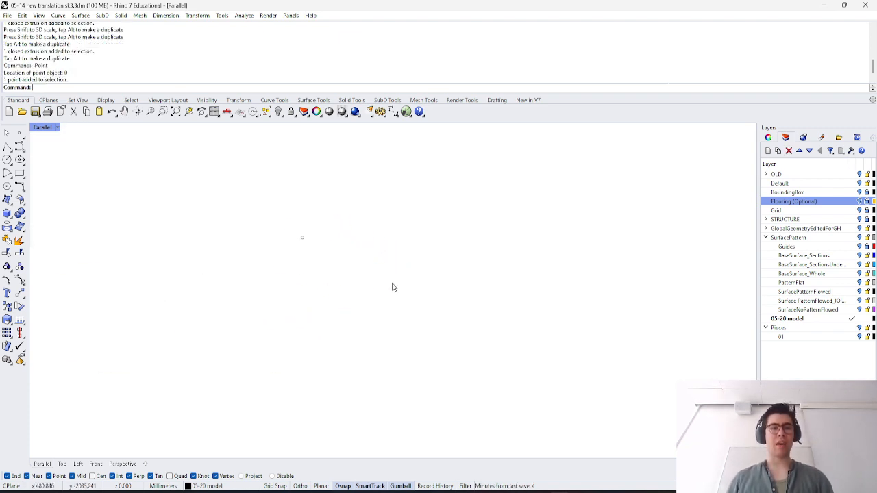
{"action": "scroll", "coordinate": [267, 220], "scroll_direction": "up", "scroll_amount": 10}
{"action": "scroll", "coordinate": [356, 304], "scroll_direction": "up", "scroll_amount": 5}
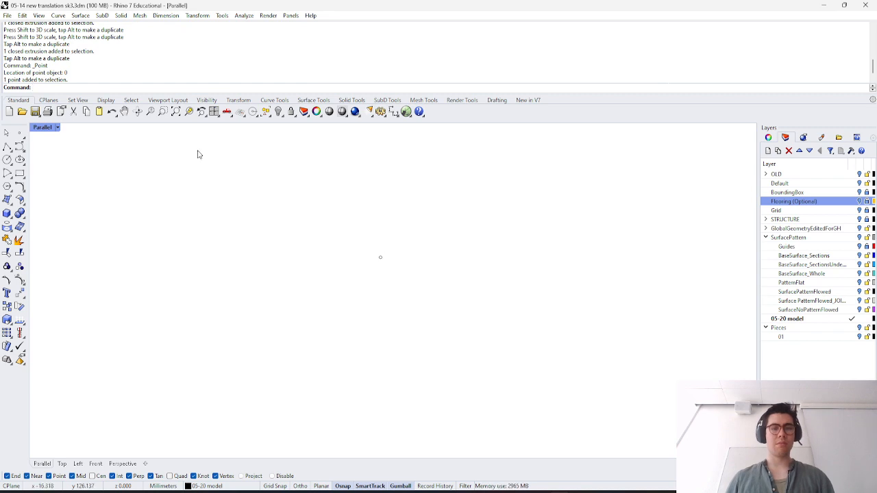
{"action": "left_click", "coordinate": [57, 127]}
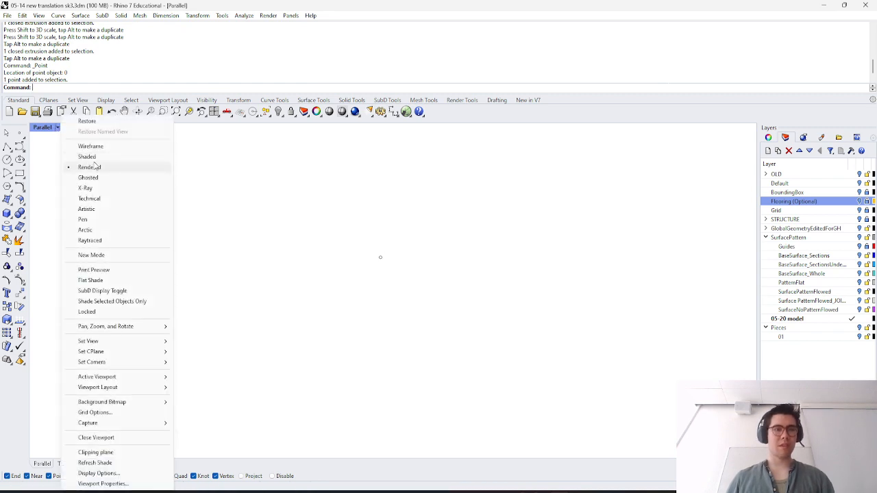
{"action": "left_click", "coordinate": [87, 157]}
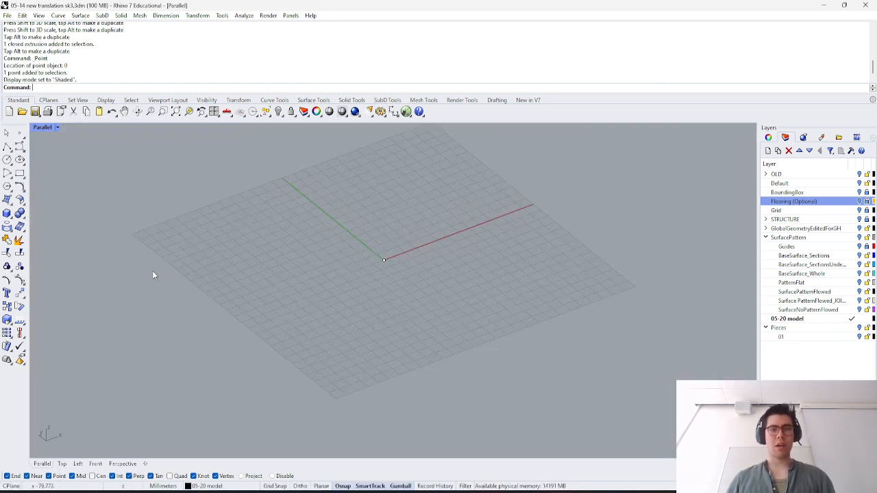
Examine where the pavilion model sits in relation to the origin point and construction plane grid.
{"action": "scroll", "coordinate": [279, 311], "scroll_direction": "down", "scroll_amount": 5}
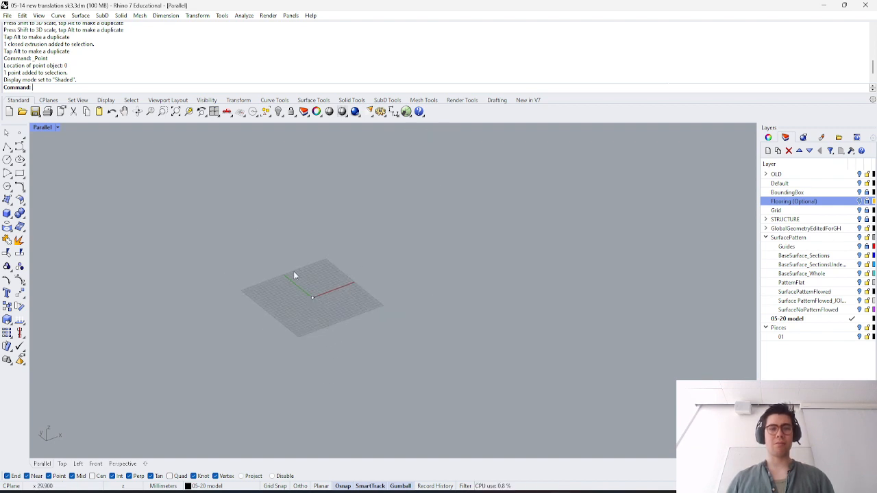
{"action": "scroll", "coordinate": [317, 303], "scroll_direction": "up", "scroll_amount": 4}
{"action": "scroll", "coordinate": [317, 301], "scroll_direction": "up", "scroll_amount": 2}
{"action": "scroll", "coordinate": [319, 302], "scroll_direction": "down", "scroll_amount": 7}
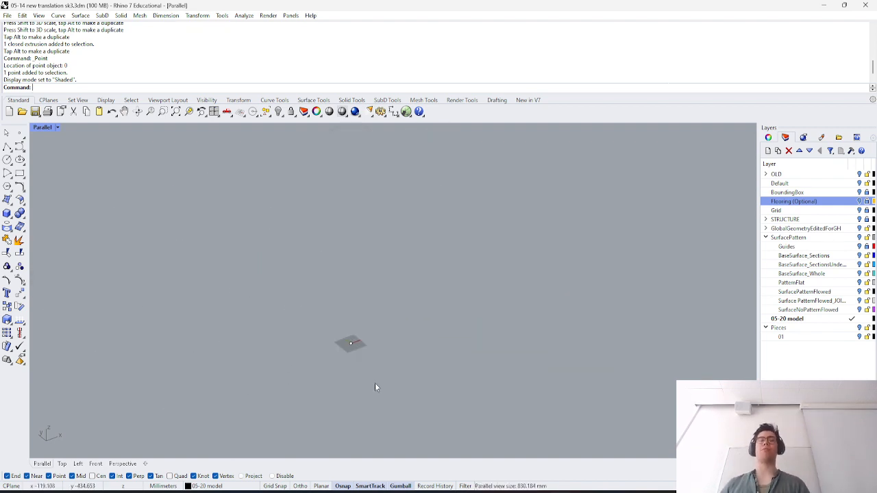
{"action": "scroll", "coordinate": [300, 305], "scroll_direction": "down", "scroll_amount": 5}
{"action": "scroll", "coordinate": [300, 305], "scroll_direction": "up", "scroll_amount": 6}
{"action": "scroll", "coordinate": [465, 321], "scroll_direction": "down", "scroll_amount": 5}
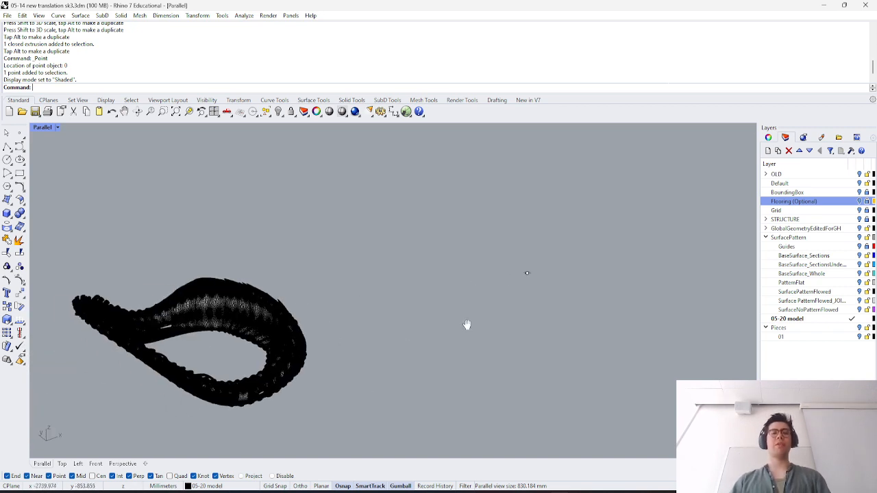
{"action": "scroll", "coordinate": [461, 310], "scroll_direction": "up", "scroll_amount": 1}
{"action": "scroll", "coordinate": [462, 310], "scroll_direction": "down", "scroll_amount": 5}
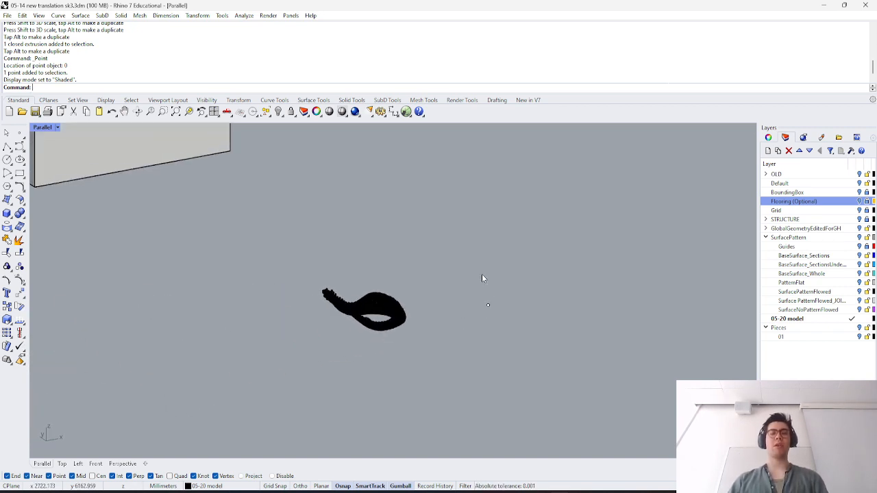
{"action": "scroll", "coordinate": [448, 315], "scroll_direction": "up", "scroll_amount": 5}
Try to move the pavilion meshes along the X axis toward the origin point, and undo the move.
{"action": "left_click_drag", "start_coordinate": [436, 358], "coordinate": [235, 238]}
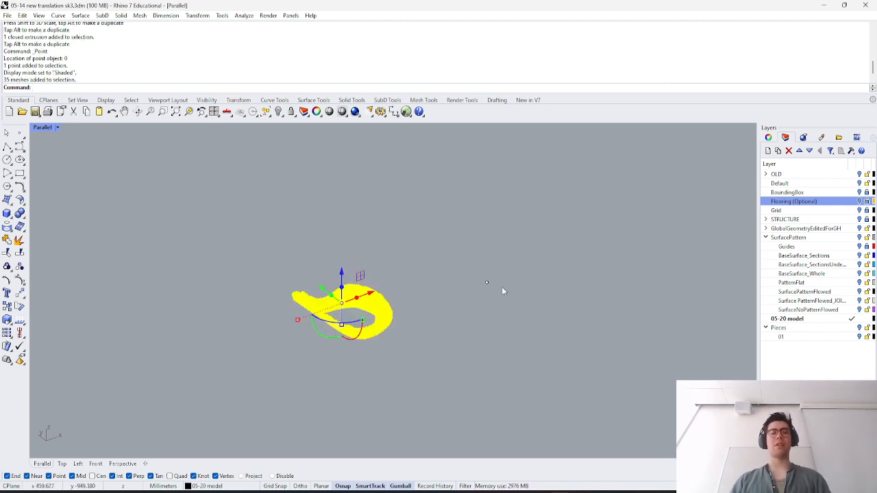
{"action": "scroll", "coordinate": [502, 291], "scroll_direction": "up", "scroll_amount": 6}
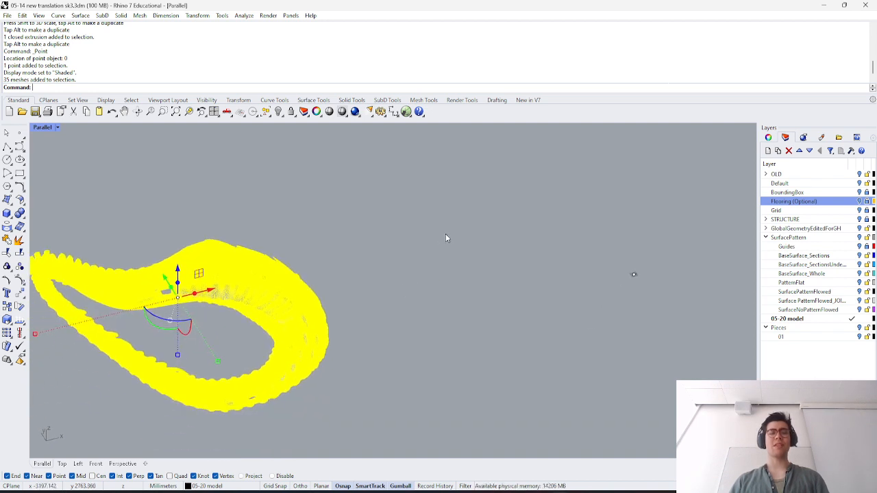
{"action": "scroll", "coordinate": [445, 235], "scroll_direction": "down", "scroll_amount": 8}
{"action": "right_click_drag", "start_coordinate": [467, 240], "coordinate": [394, 267], "text": "shift"}
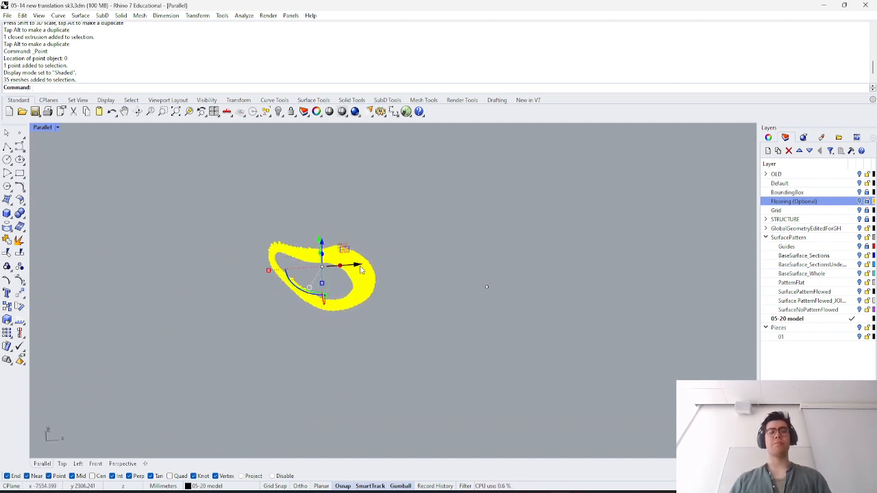
{"action": "left_click_drag", "start_coordinate": [361, 269], "coordinate": [564, 259]}
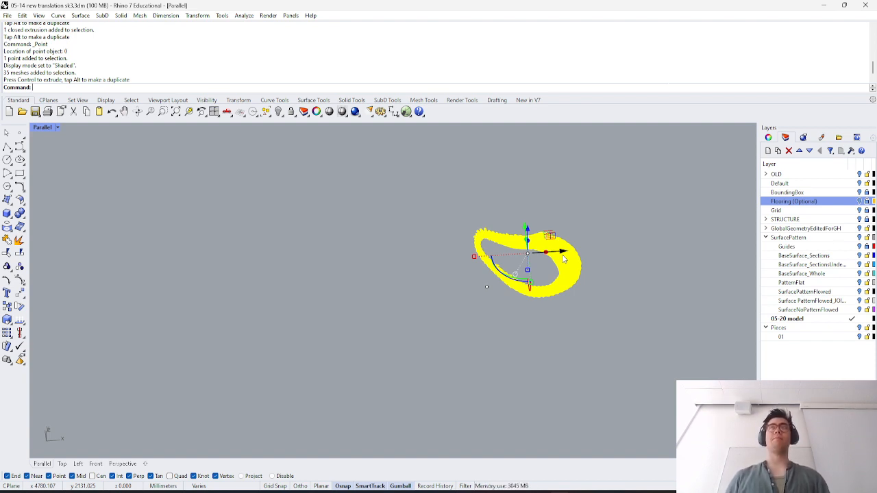
{"action": "key", "text": "ctrl+z"}
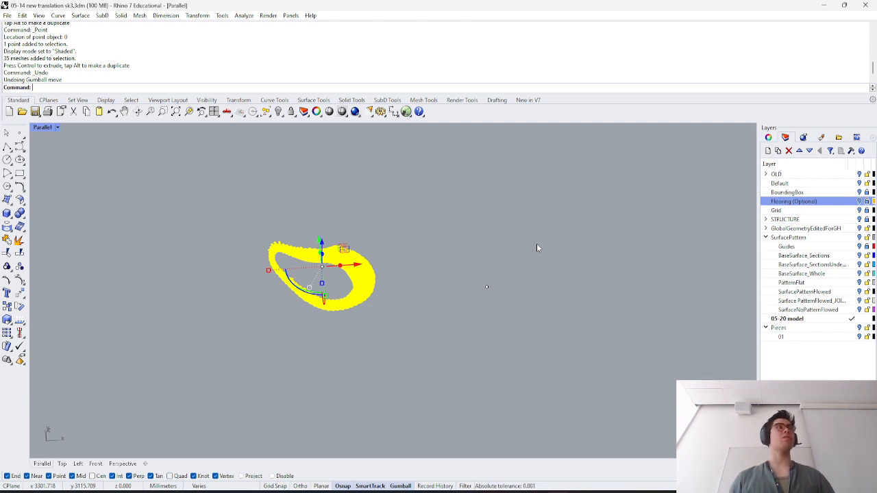
Clear the selection and reselect all the pavilion meshes without the origin point.
{"action": "left_click", "coordinate": [497, 100]}
{"action": "scroll", "coordinate": [470, 160], "scroll_direction": "down", "scroll_amount": 5}
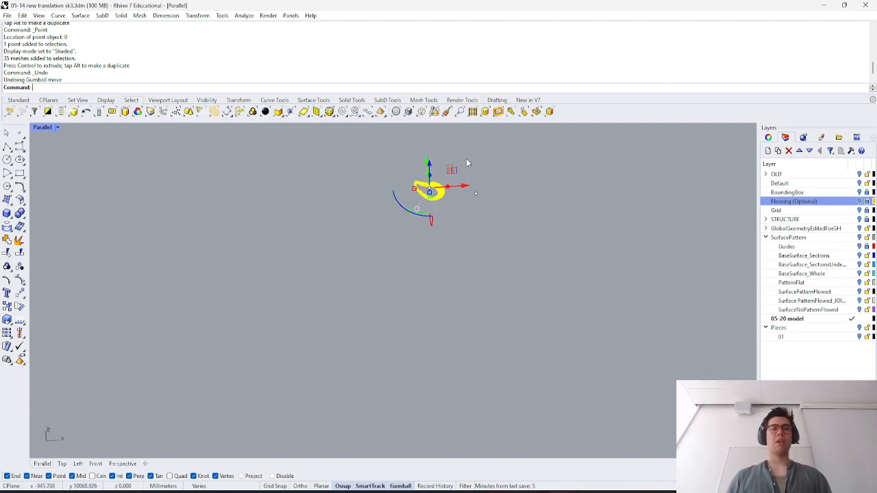
{"action": "right_click_drag", "start_coordinate": [467, 163], "coordinate": [426, 214]}
{"action": "scroll", "coordinate": [385, 249], "scroll_direction": "up", "scroll_amount": 10}
{"action": "left_click", "coordinate": [421, 288]}
{"action": "right_click_drag", "start_coordinate": [428, 342], "coordinate": [439, 375], "text": "shift"}
{"action": "left_click_drag", "start_coordinate": [440, 374], "coordinate": [323, 248]}
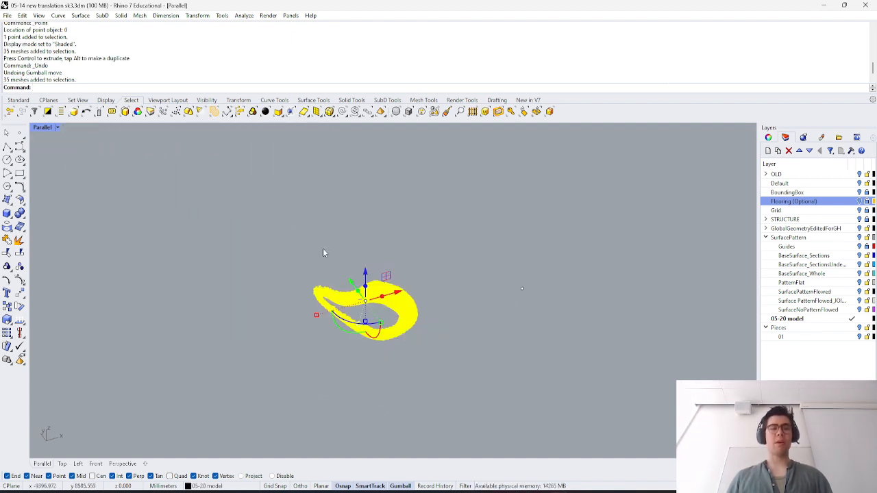
Start exporting the selected meshes and choose the 24VT P&A folder under 0 Chalmers courses as the destination.
{"action": "left_click", "coordinate": [7, 15]}
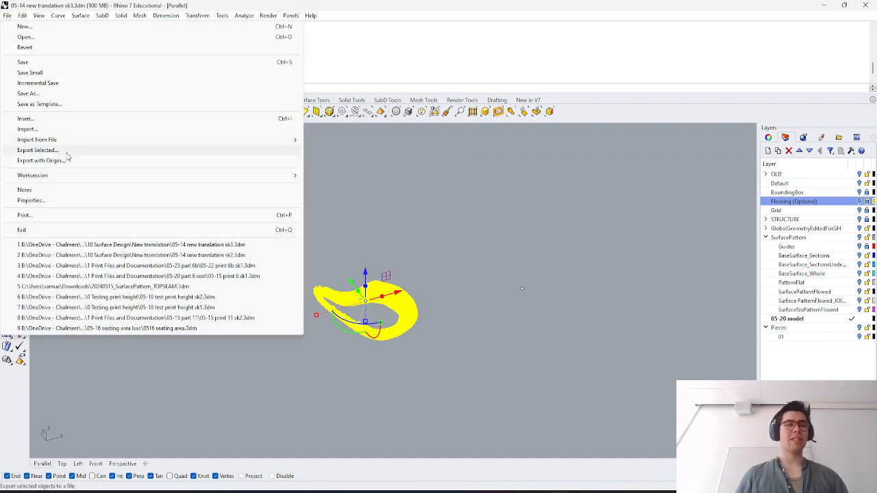
{"action": "left_click", "coordinate": [43, 150]}
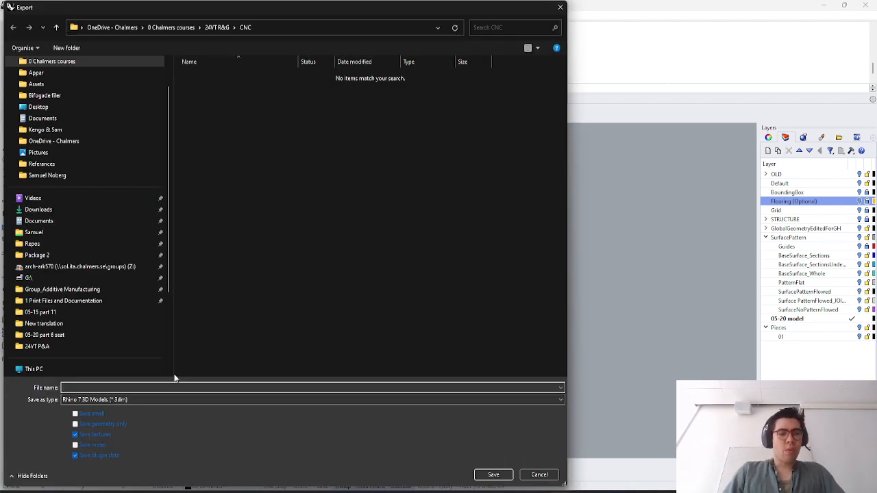
{"action": "left_click", "coordinate": [173, 400]}
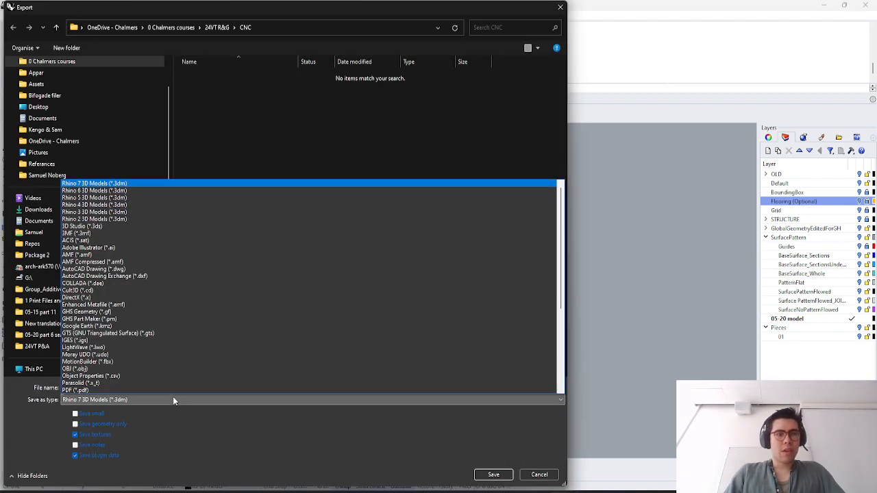
{"action": "left_click", "coordinate": [167, 32]}
{"action": "left_click", "coordinate": [166, 27]}
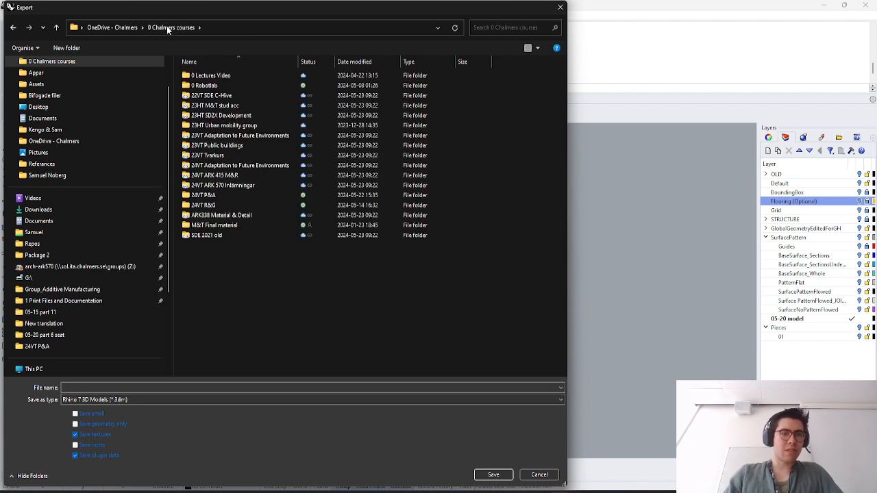
{"action": "double_click", "coordinate": [229, 208]}
{"action": "left_click", "coordinate": [269, 105]}
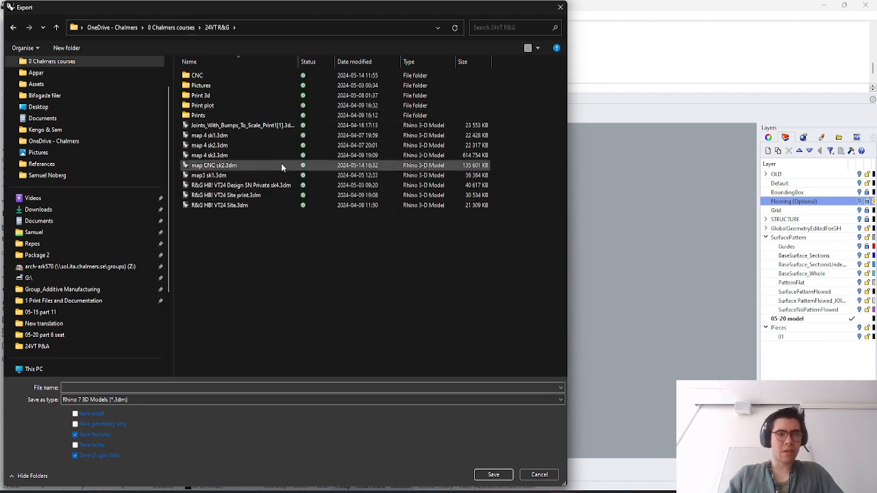
{"action": "left_click", "coordinate": [180, 27]}
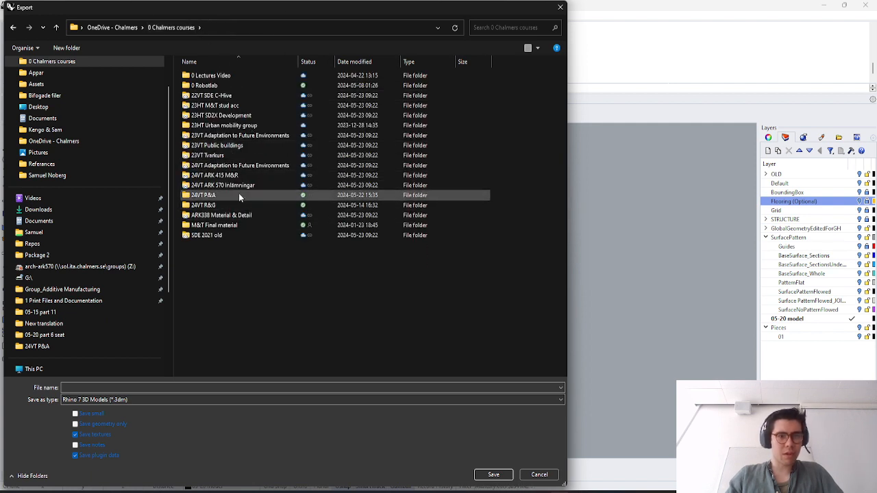
{"action": "double_click", "coordinate": [238, 196]}
{"action": "left_click", "coordinate": [255, 28]}
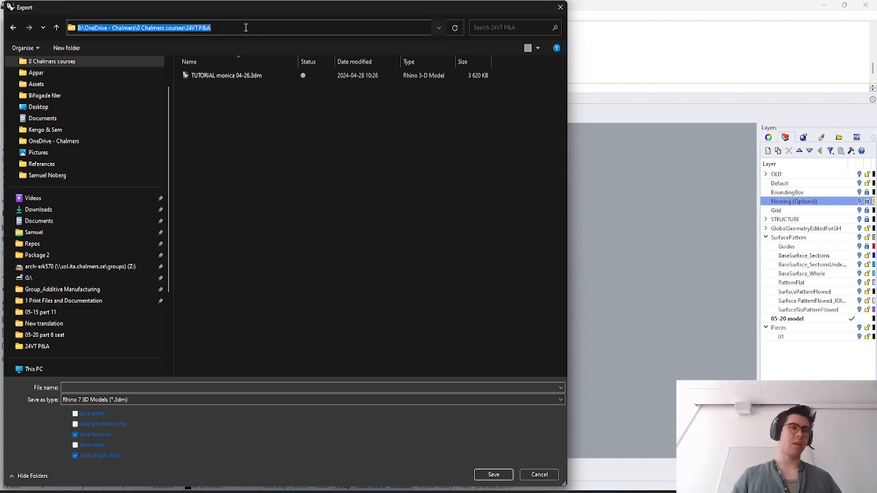
{"action": "left_click", "coordinate": [240, 28]}
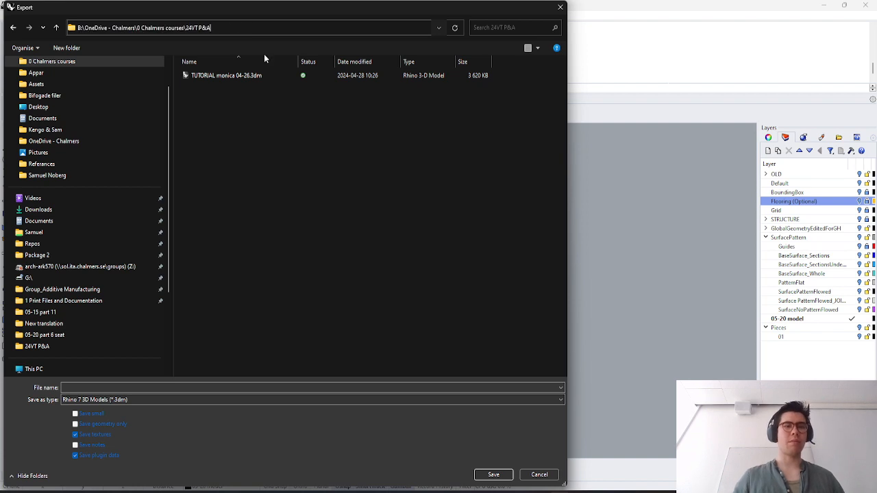
Set the export file type to MotionBuilder (*.fbx).
{"action": "left_click", "coordinate": [158, 400]}
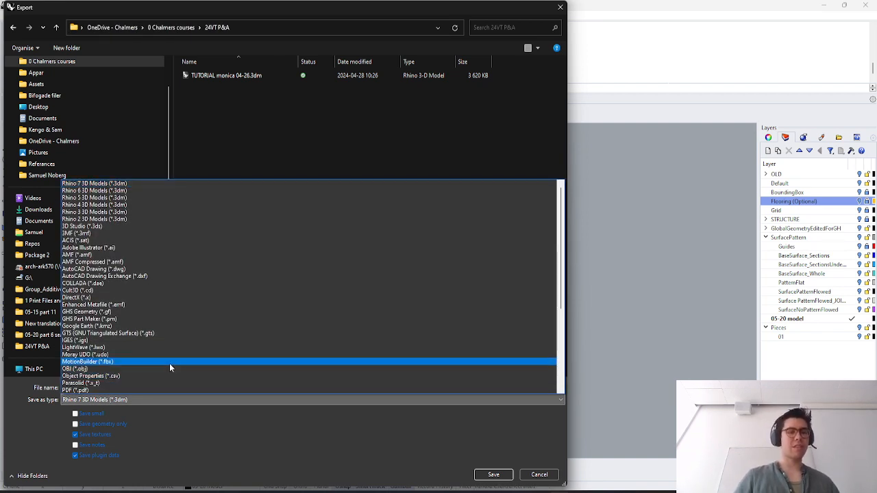
{"action": "left_click", "coordinate": [178, 430]}
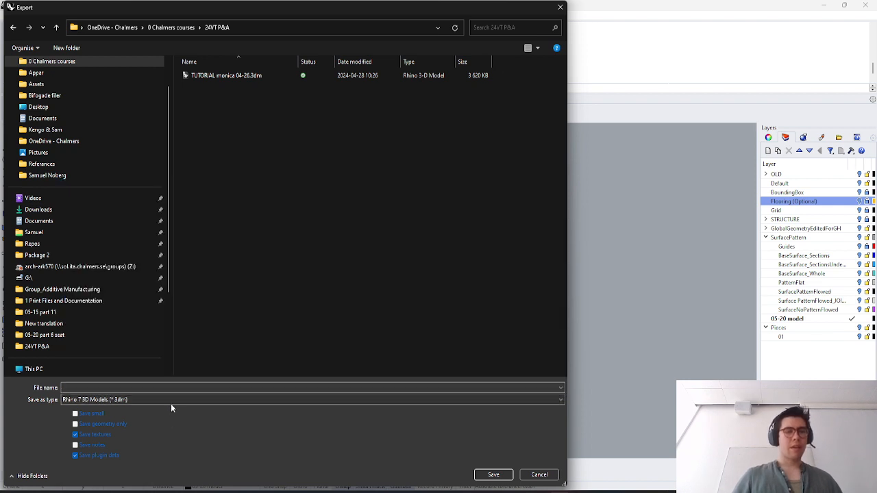
{"action": "left_click", "coordinate": [171, 402]}
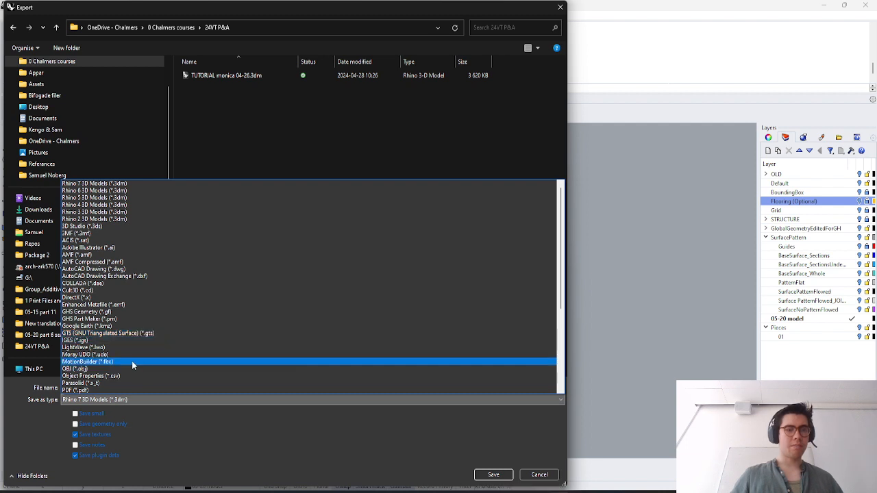
{"action": "left_click", "coordinate": [109, 362]}
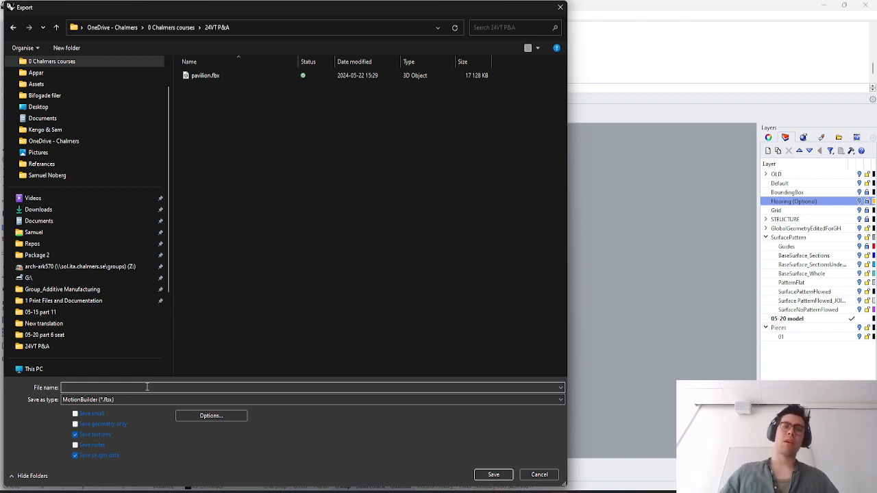
Name the export file pavilion sk2.fbx and export it with Meshes only, Phong materials, vertex normals and Version 7 binary.
{"action": "left_click", "coordinate": [222, 74]}
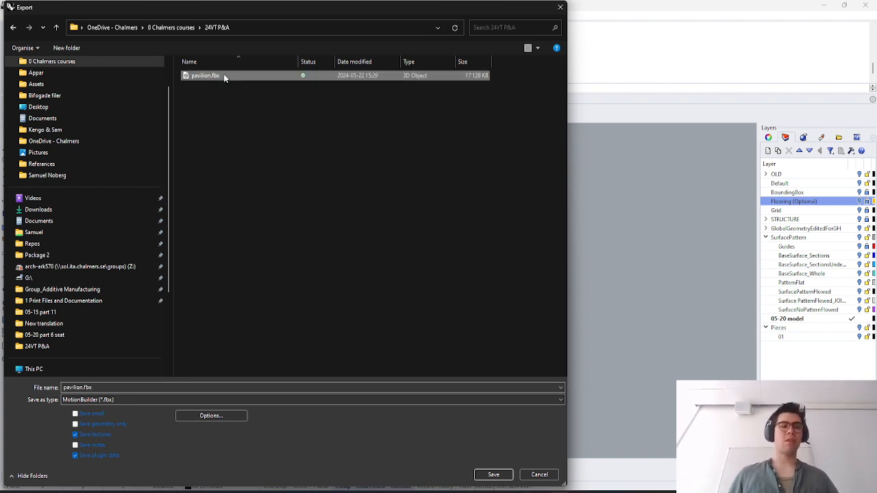
{"action": "left_click", "coordinate": [84, 389]}
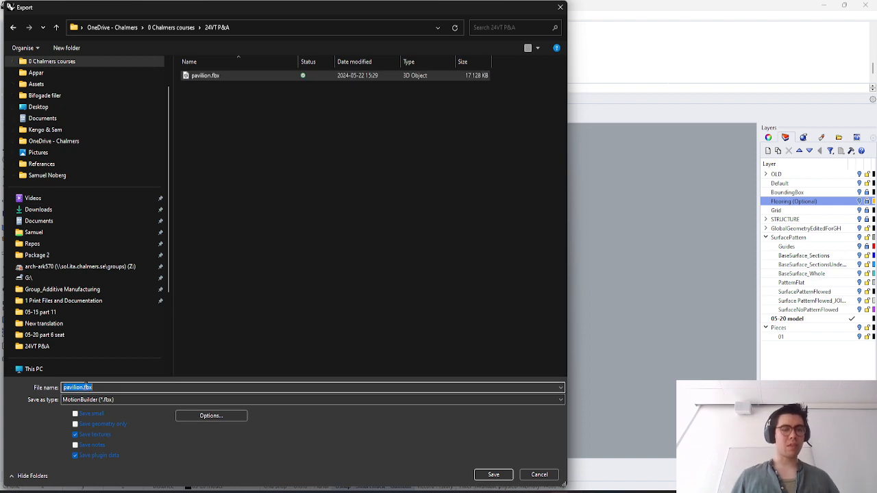
{"action": "left_click", "coordinate": [83, 387]}
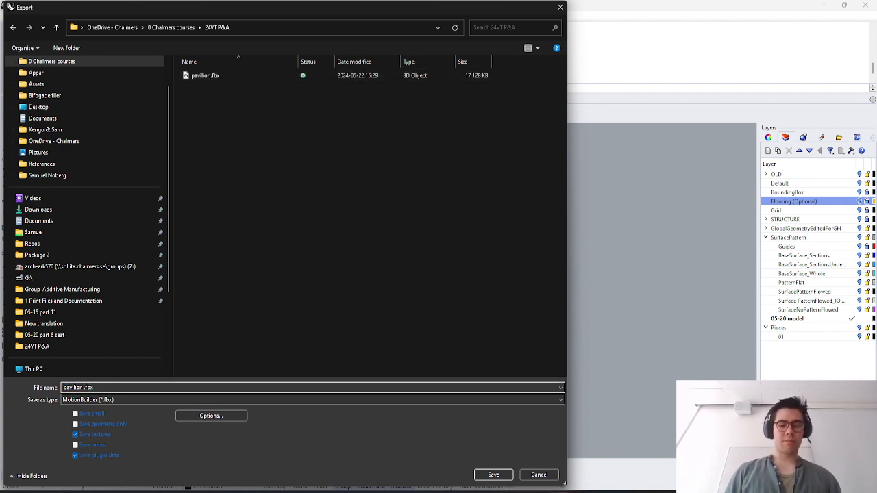
{"action": "type", "text": "sk1"}
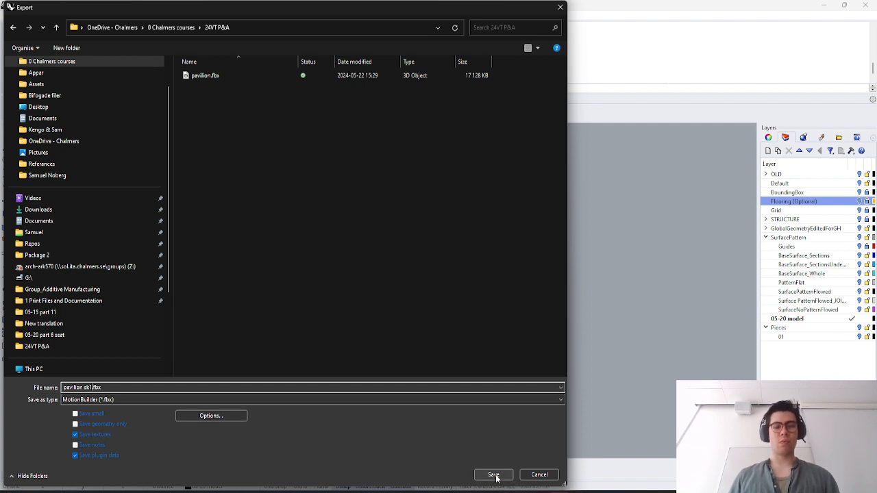
{"action": "key", "text": "BackSpace"}
{"action": "type", "text": "2"}
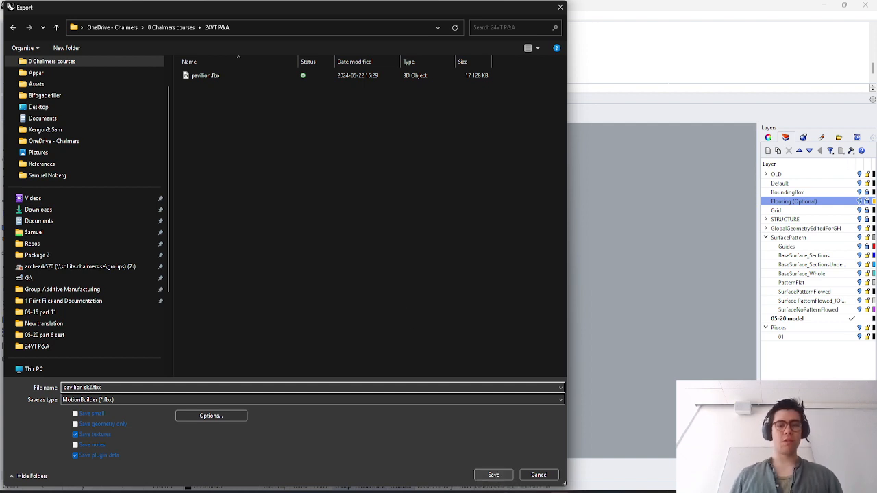
{"action": "left_click", "coordinate": [493, 474]}
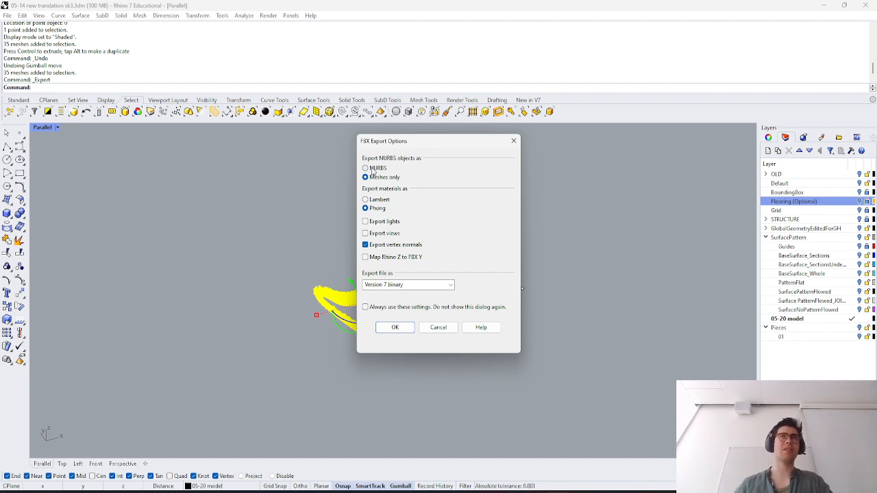
{"action": "left_click", "coordinate": [393, 327]}
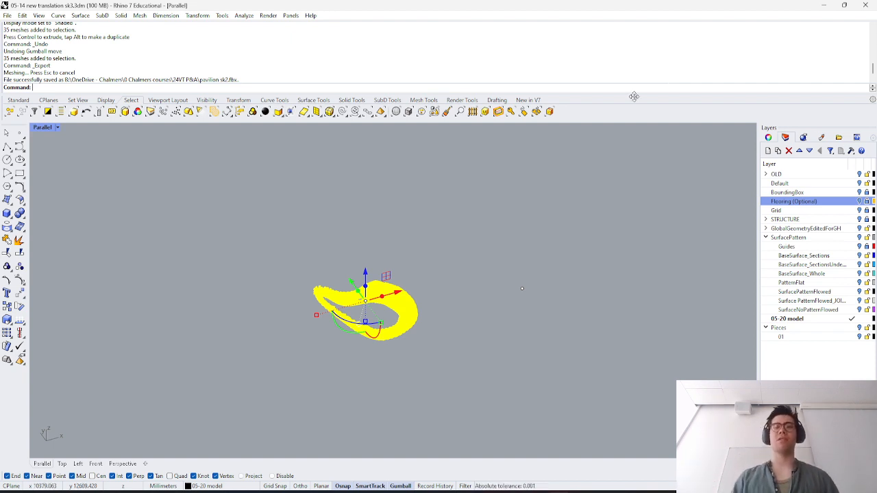
Switch to Twinmotion and delete the Starting Ground, Starting Landscape and Starting Base from the scene.
{"action": "left_click", "coordinate": [827, 9]}
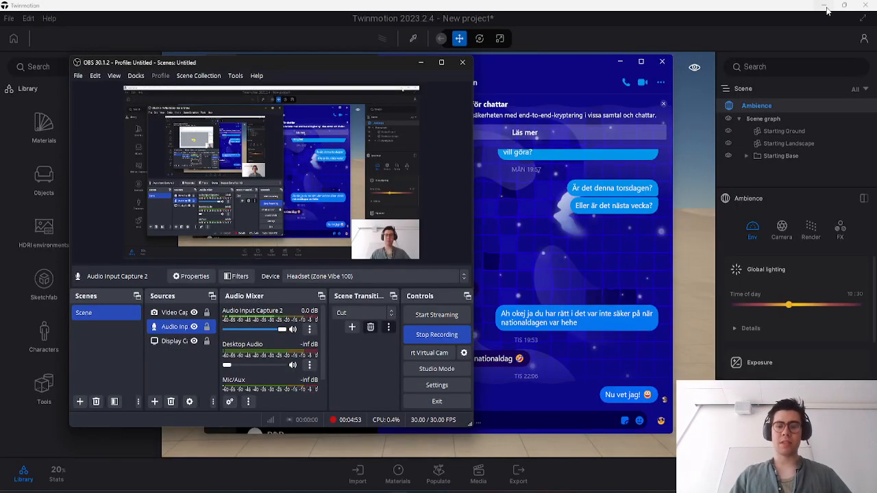
{"action": "left_click", "coordinate": [699, 7]}
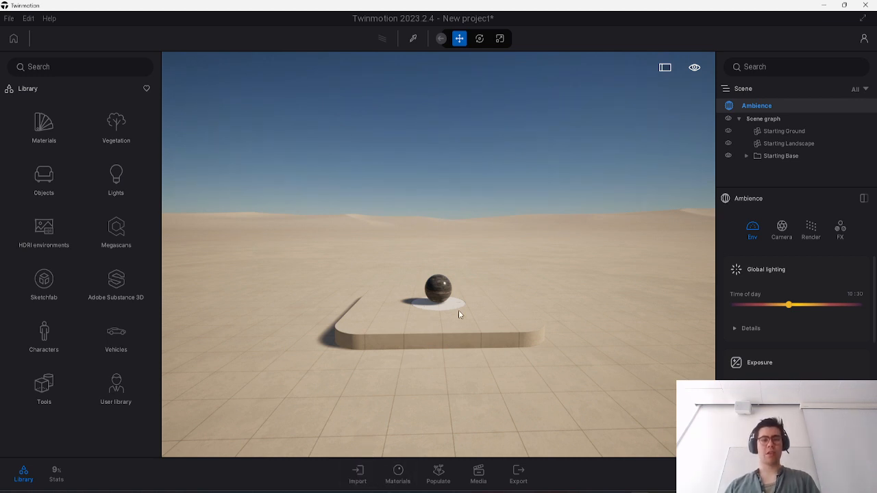
{"action": "left_click", "coordinate": [781, 156], "text": "shift"}
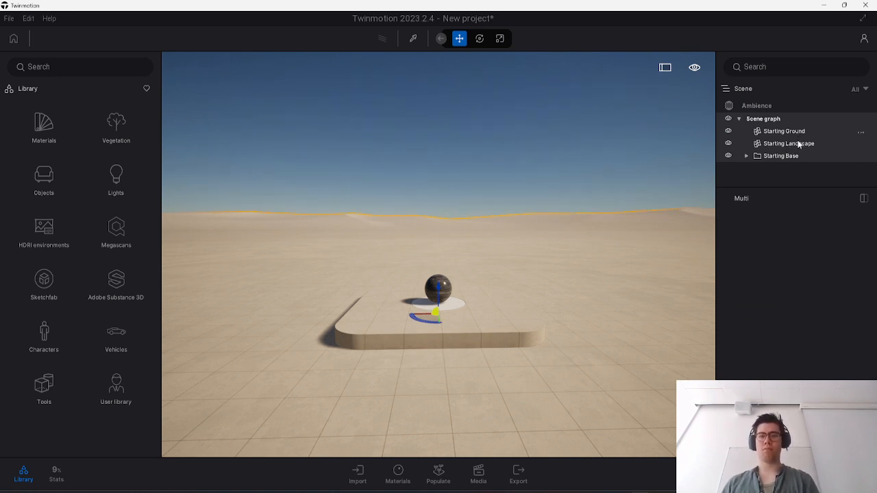
{"action": "left_click", "coordinate": [789, 134]}
{"action": "left_click", "coordinate": [785, 156], "text": "shift"}
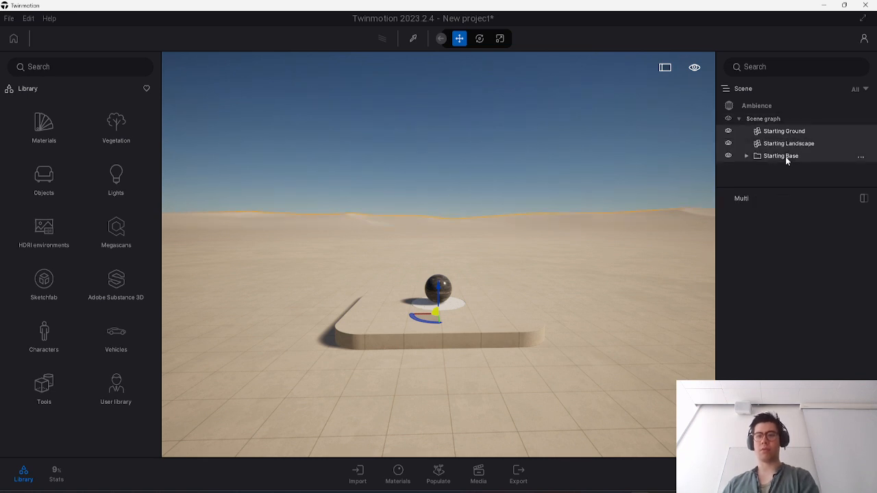
{"action": "key", "text": "Delete"}
{"action": "left_click", "coordinate": [775, 122]}
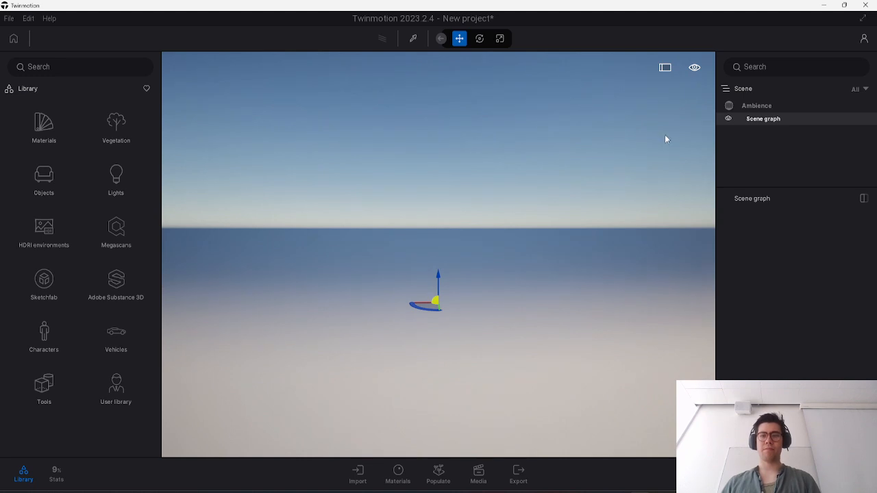
{"action": "left_click", "coordinate": [759, 138]}
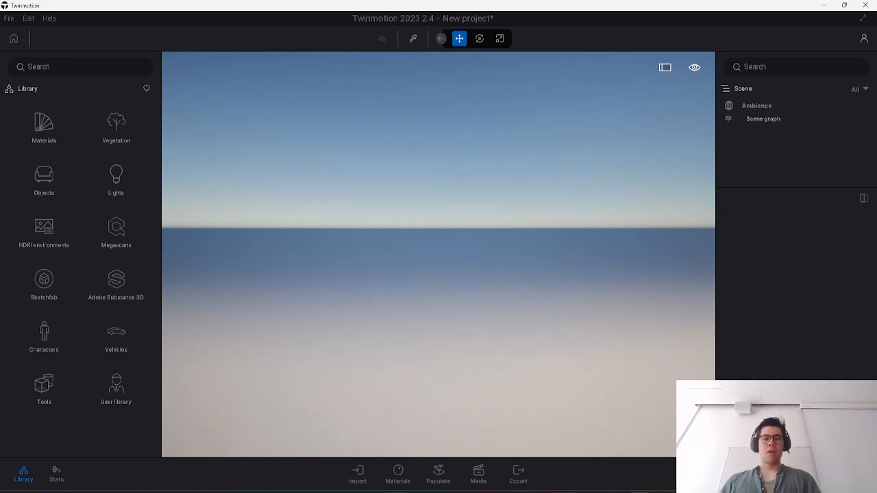
Start a geometry import and choose pavilion sk2.fbx from the 24VT P&A folder under 0 Chalmers courses.
{"action": "left_click", "coordinate": [360, 472]}
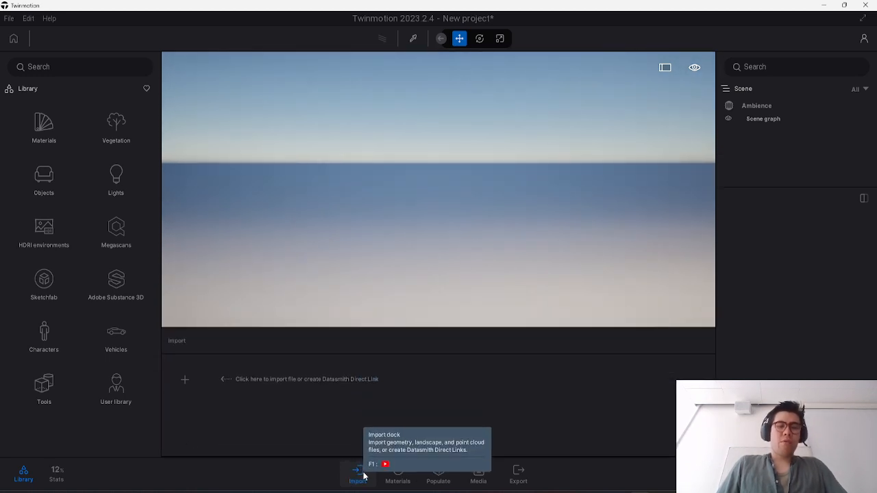
{"action": "left_click", "coordinate": [182, 380]}
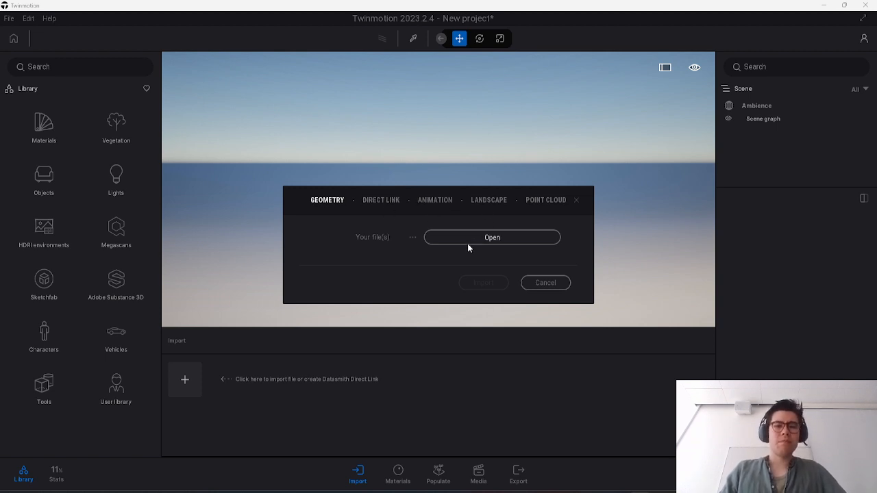
{"action": "left_click", "coordinate": [484, 241]}
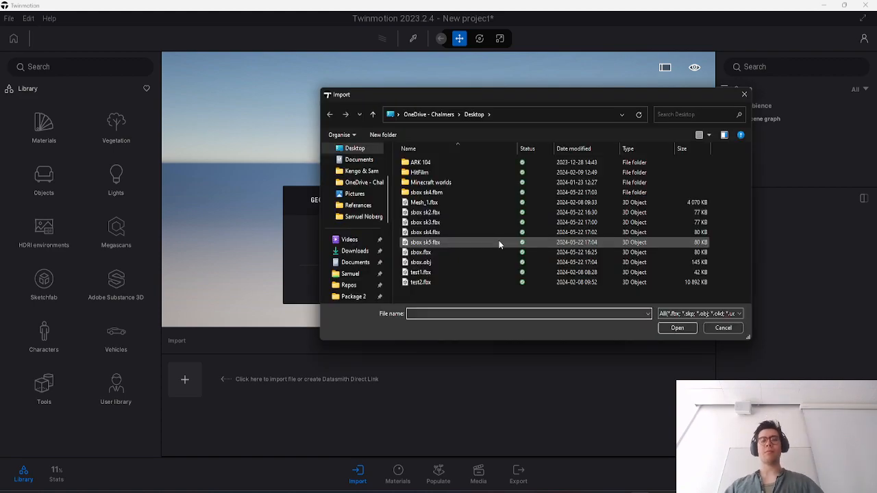
{"action": "left_click_drag", "start_coordinate": [557, 95], "coordinate": [647, 189]}
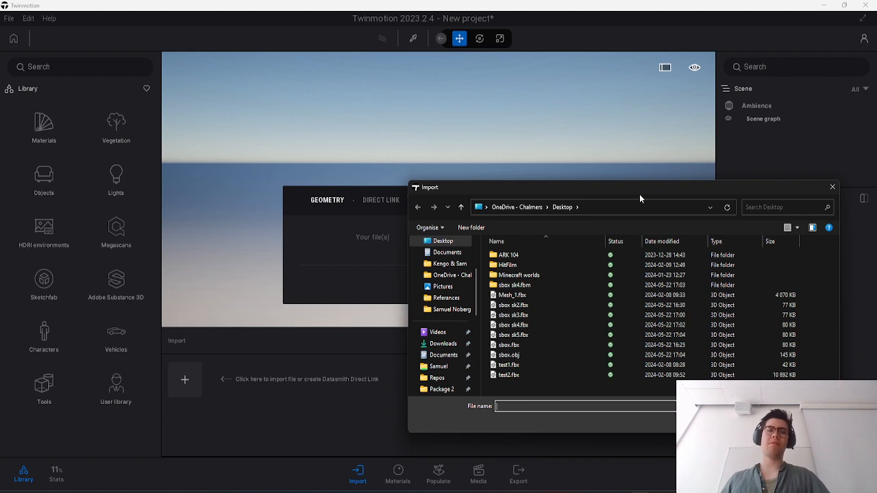
{"action": "left_click", "coordinate": [653, 138]}
{"action": "left_click_drag", "start_coordinate": [643, 197], "coordinate": [653, 94]}
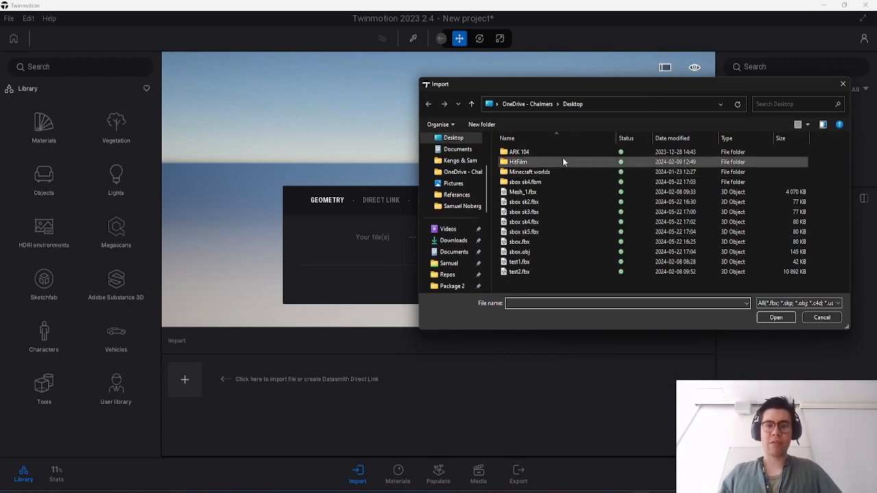
{"action": "left_click", "coordinate": [609, 100]}
{"action": "type", "text": "B:\\OneDrive - Chalmers\\0 Chalmers courses\\24V P&A"}
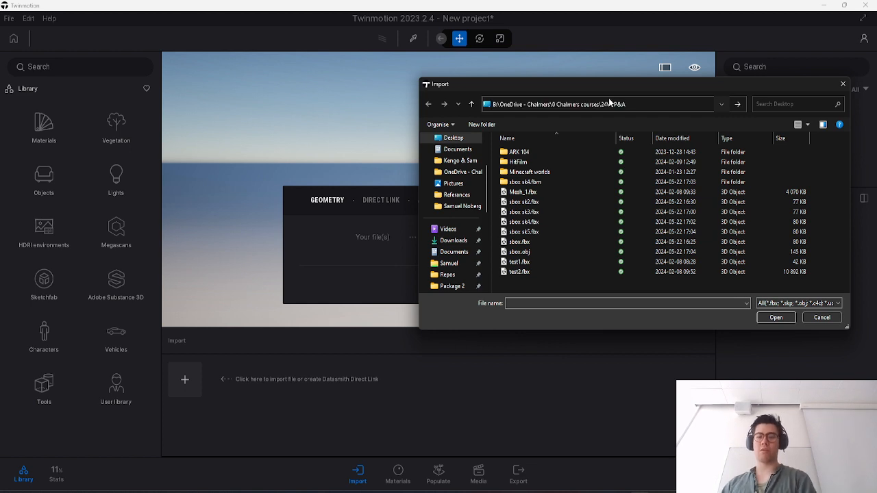
{"action": "key", "text": "Return"}
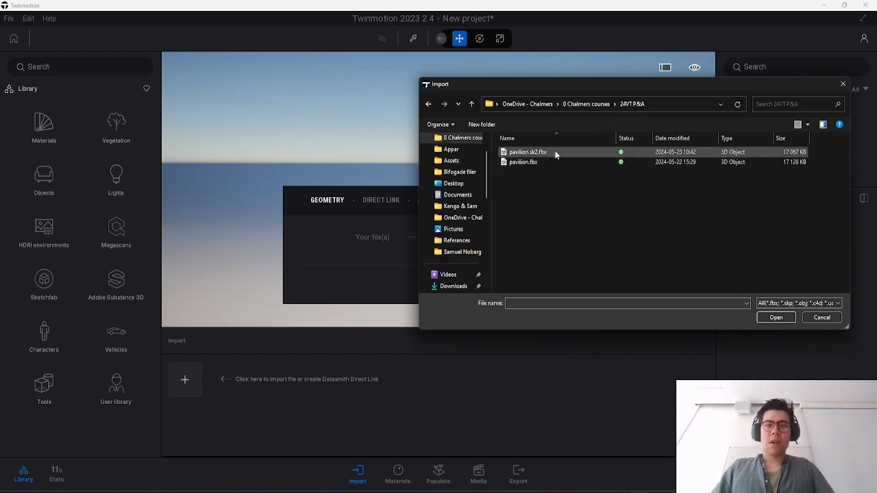
{"action": "left_click", "coordinate": [563, 152]}
{"action": "left_click", "coordinate": [776, 318]}
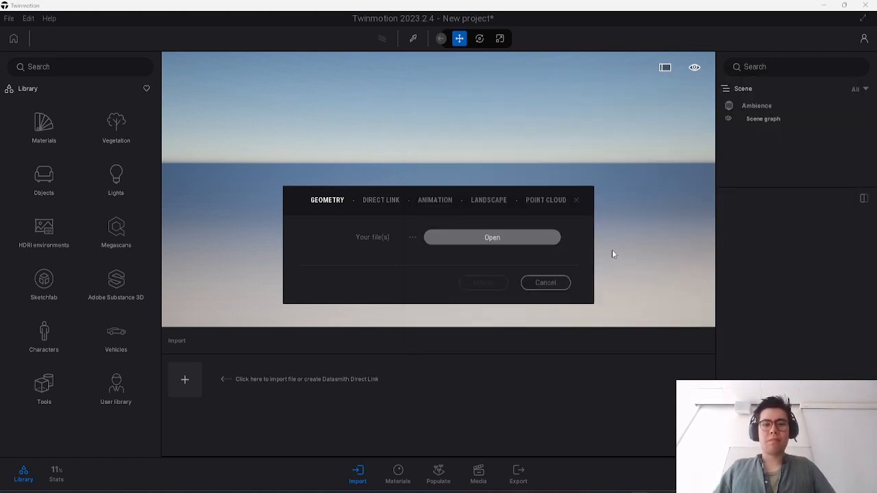
Set the import's collapse option to Keep hierarchy and import the pavilion file.
{"action": "left_click", "coordinate": [462, 290]}
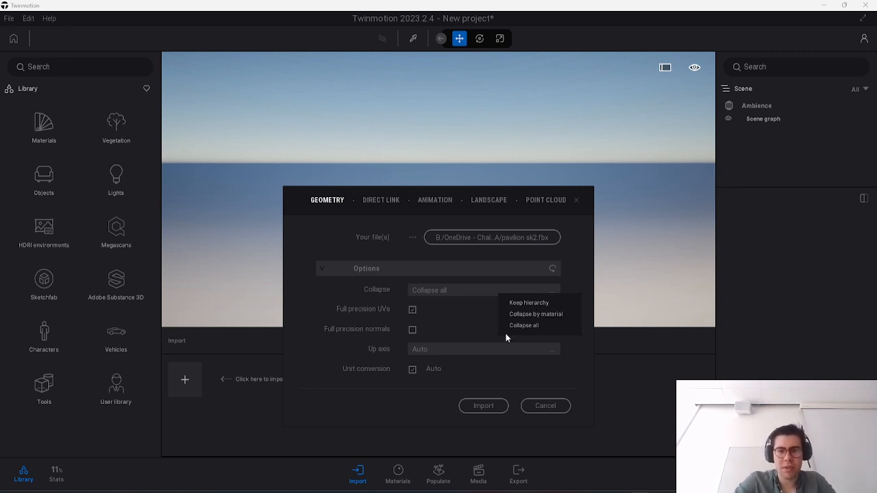
{"action": "left_click", "coordinate": [535, 304]}
{"action": "left_click", "coordinate": [485, 407]}
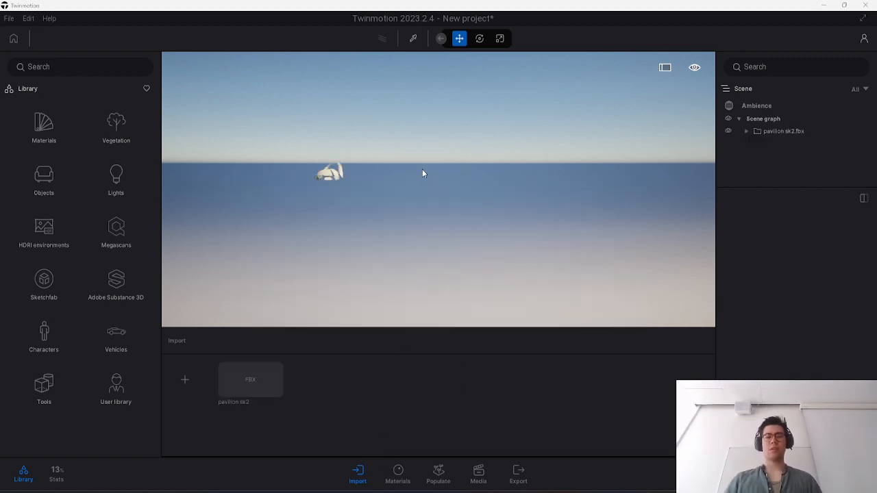
Focus on the imported pavilion and select several of its pieces individually to check that they are separate objects.
{"action": "right_click_drag", "start_coordinate": [335, 167], "coordinate": [439, 166]}
{"action": "left_click", "coordinate": [470, 180]}
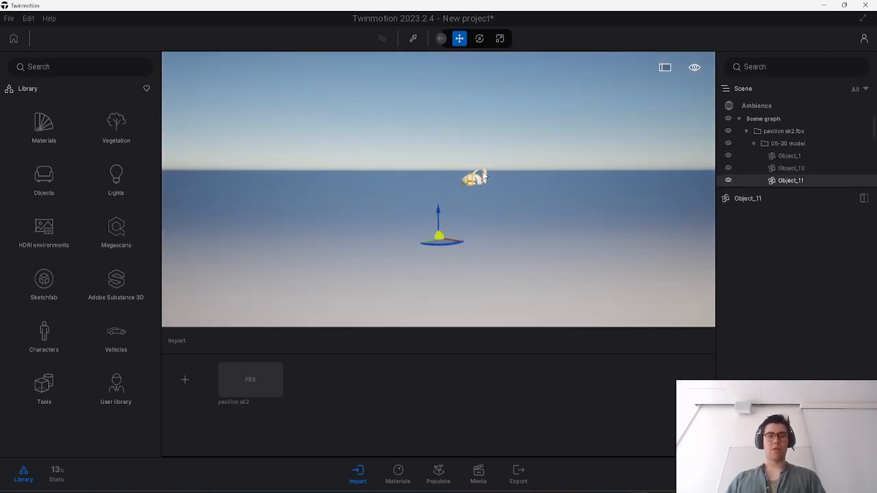
{"action": "key", "text": "f"}
{"action": "right_click_drag", "start_coordinate": [557, 164], "coordinate": [429, 178]}
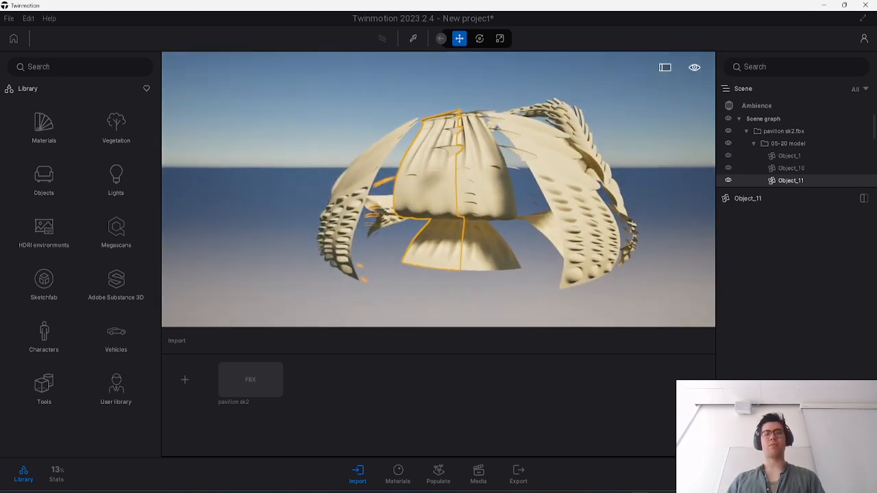
{"action": "right_click_drag", "start_coordinate": [559, 166], "coordinate": [540, 164]}
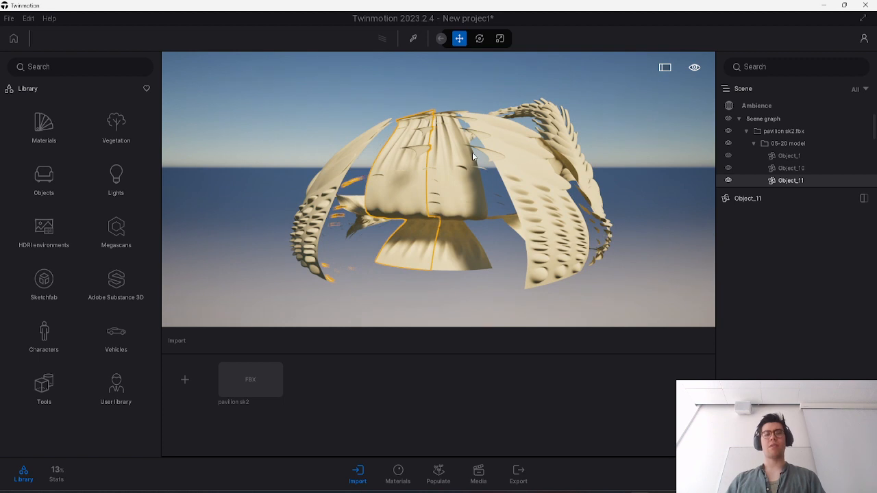
{"action": "left_click", "coordinate": [596, 95]}
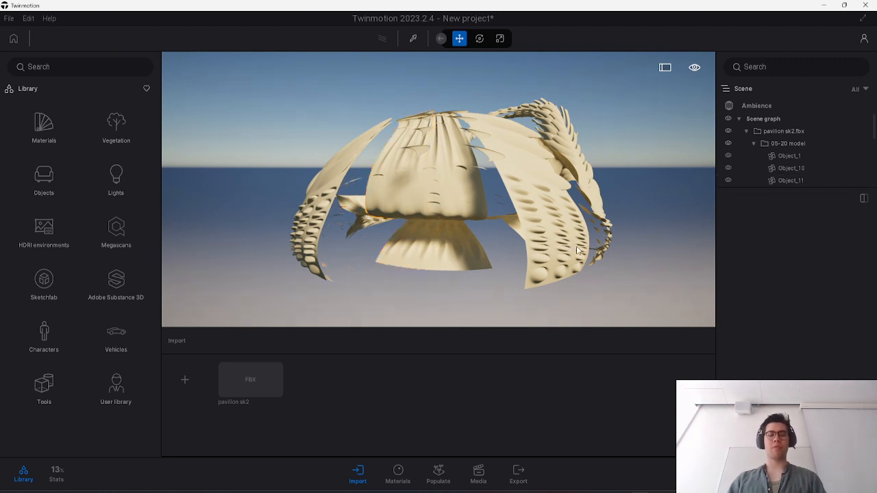
{"action": "left_click", "coordinate": [558, 209]}
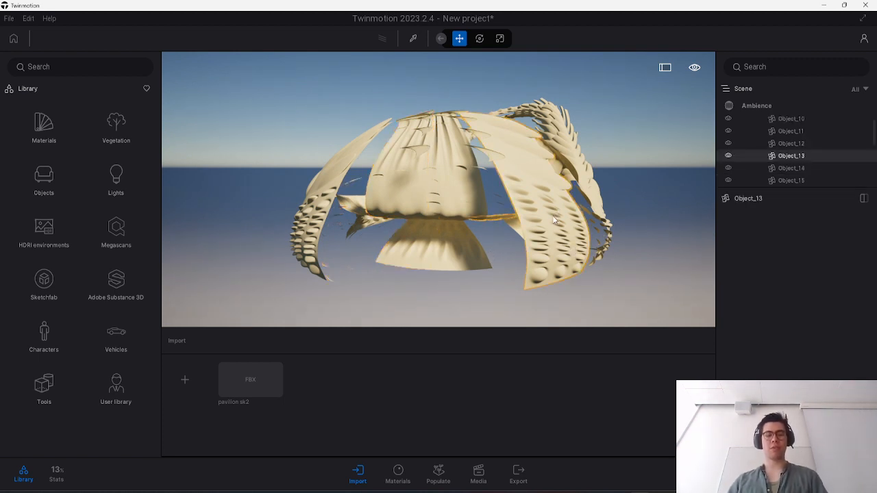
{"action": "right_click_drag", "start_coordinate": [556, 209], "coordinate": [552, 200]}
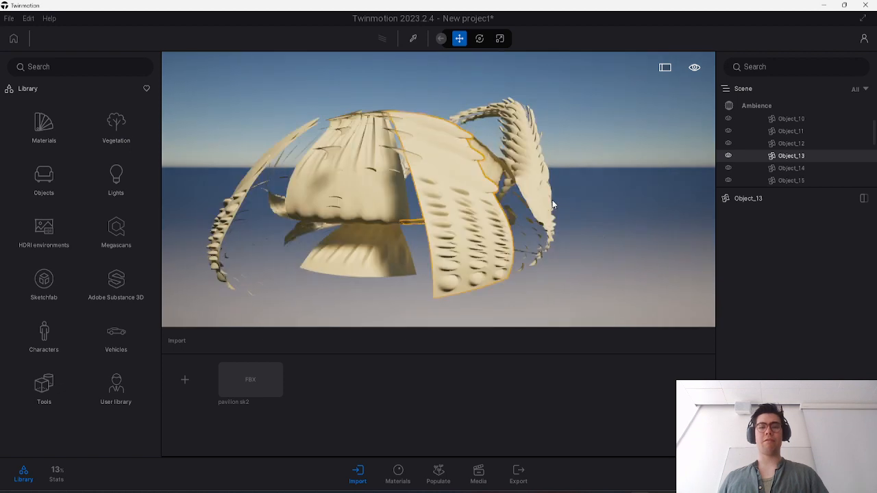
{"action": "left_click", "coordinate": [528, 172]}
{"action": "scroll", "coordinate": [527, 171], "scroll_direction": "up", "scroll_amount": 3}
{"action": "right_click_drag", "start_coordinate": [536, 192], "coordinate": [527, 194]}
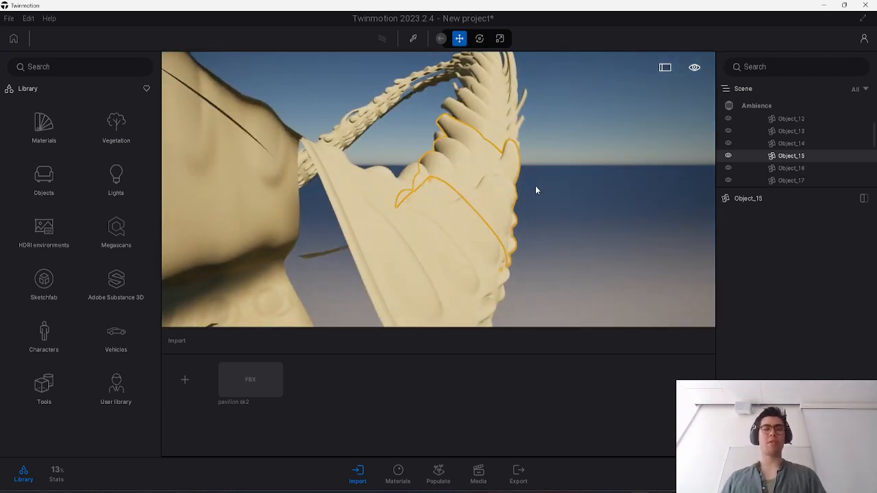
Fly around the imported pavilion to examine its overall shape from different sides.
{"action": "scroll", "coordinate": [537, 192], "scroll_direction": "down", "scroll_amount": 5}
{"action": "middle_click_drag", "start_coordinate": [537, 193], "coordinate": [496, 194]}
{"action": "right_click_drag", "start_coordinate": [496, 194], "coordinate": [453, 199]}
{"action": "middle_click_drag", "start_coordinate": [463, 205], "coordinate": [480, 200], "text": "shift"}
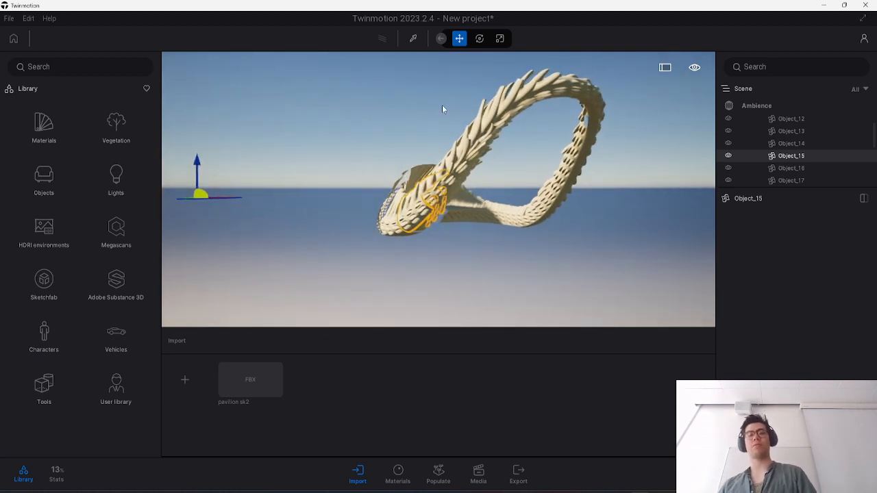
{"action": "key", "text": "d"}
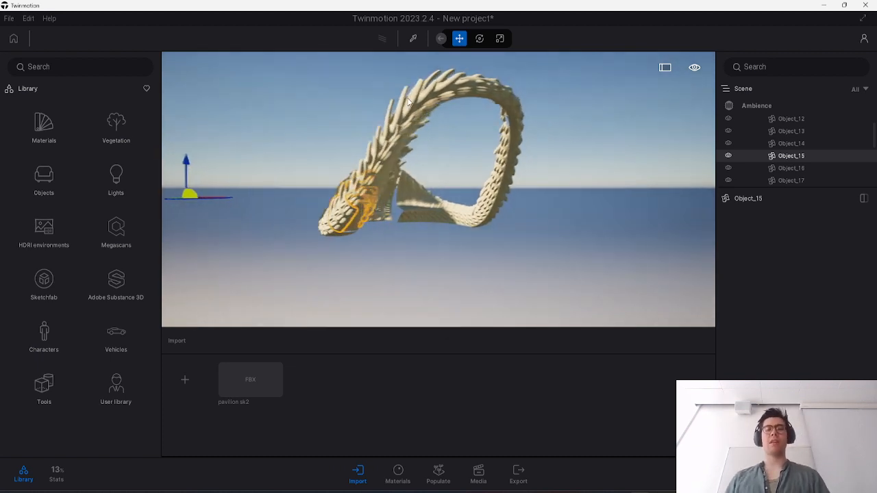
{"action": "key", "text": "w"}
{"action": "key", "text": "d"}
{"action": "right_click_drag", "start_coordinate": [466, 103], "coordinate": [403, 121]}
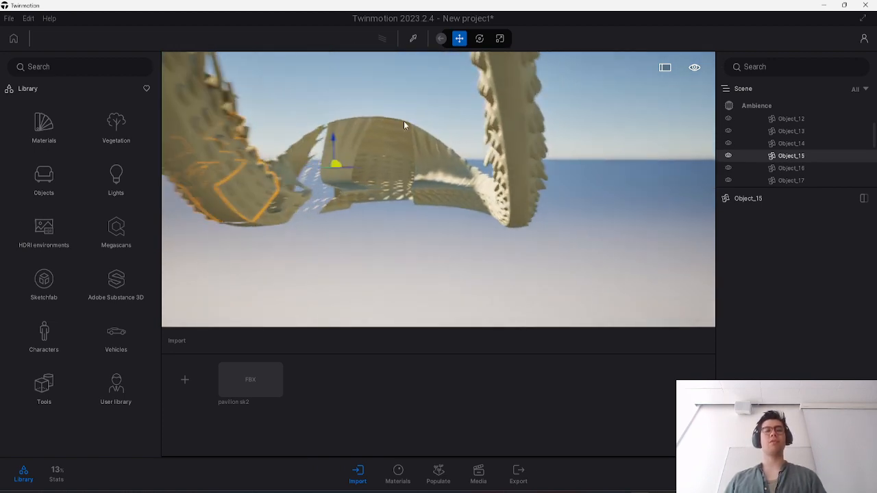
{"action": "key", "text": "a"}
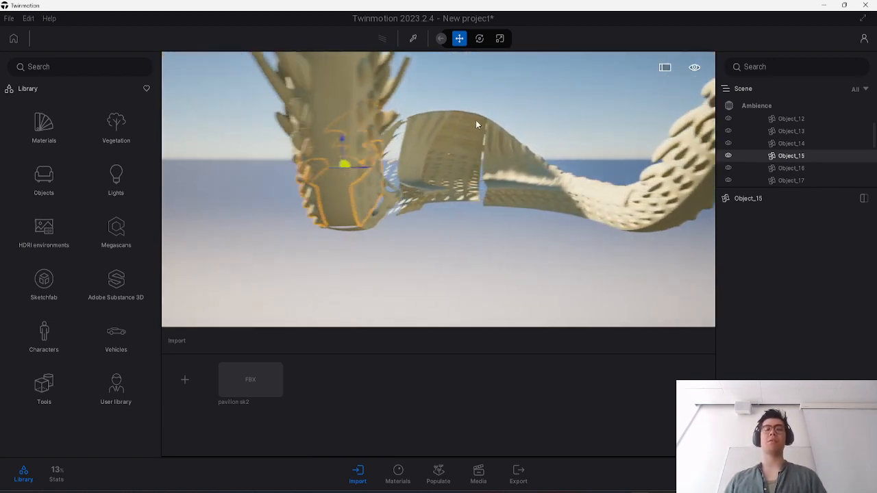
{"action": "right_click_drag", "start_coordinate": [475, 120], "coordinate": [610, 106]}
{"action": "key", "text": "a"}
{"action": "key", "text": "s"}
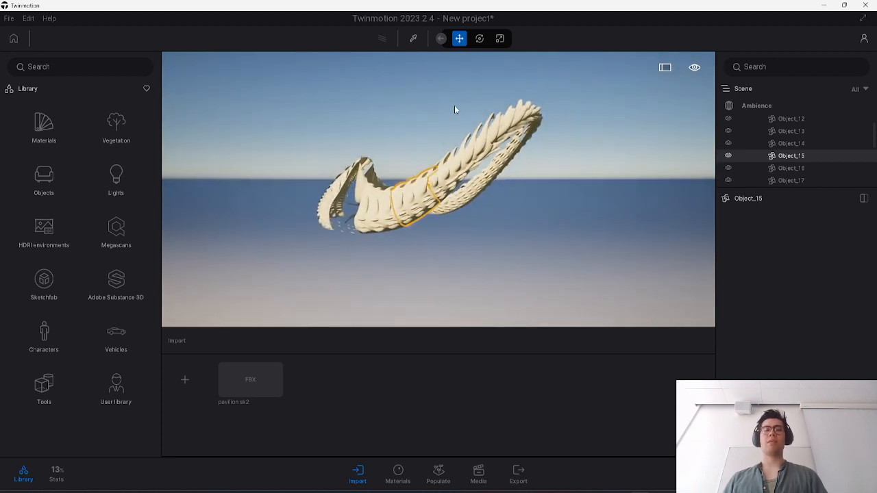
Deselect the pavilion piece and fly around to the far side of the pavilion to examine its shape.
{"action": "left_click", "coordinate": [455, 106]}
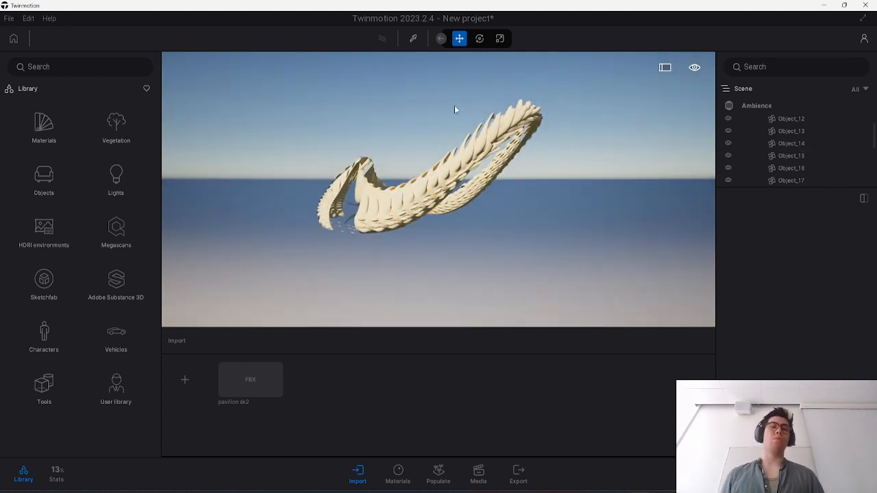
{"action": "key", "text": "a"}
{"action": "key", "text": "w"}
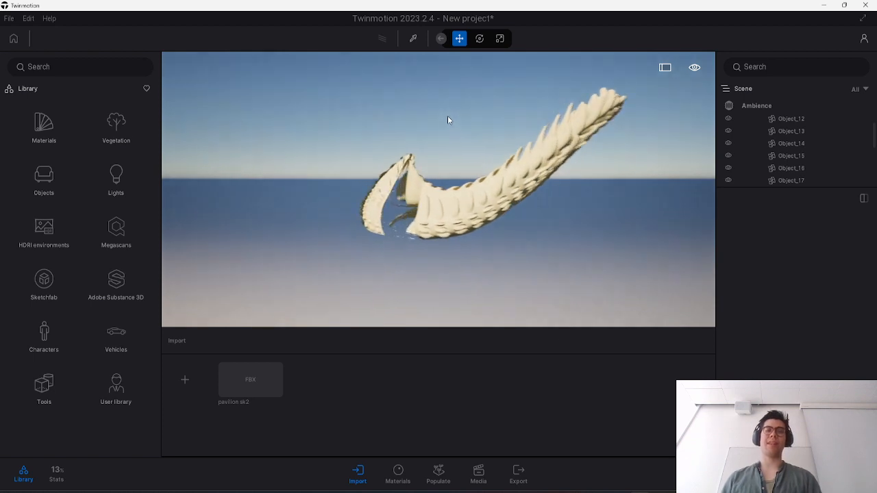
{"action": "right_click_drag", "start_coordinate": [448, 116], "coordinate": [486, 112]}
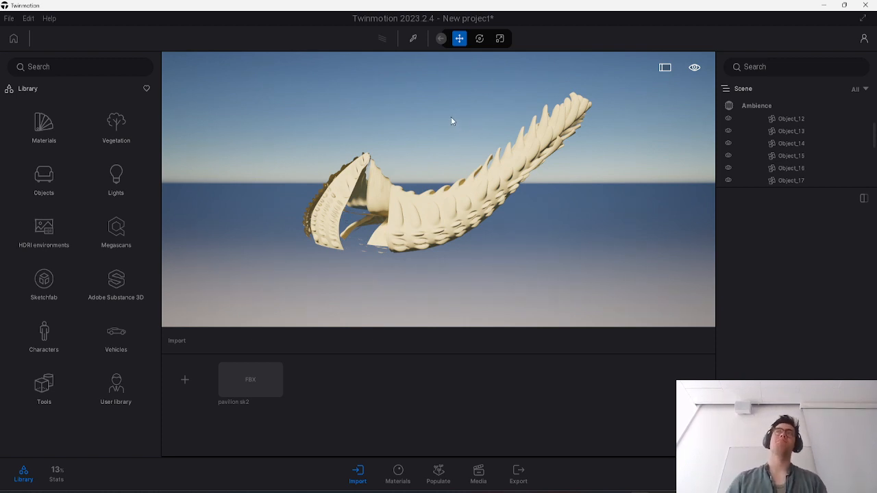
{"action": "key", "text": "d"}
{"action": "right_click_drag", "start_coordinate": [498, 128], "coordinate": [454, 140]}
{"action": "key", "text": "w"}
{"action": "key", "text": "s"}
{"action": "key", "text": "d"}
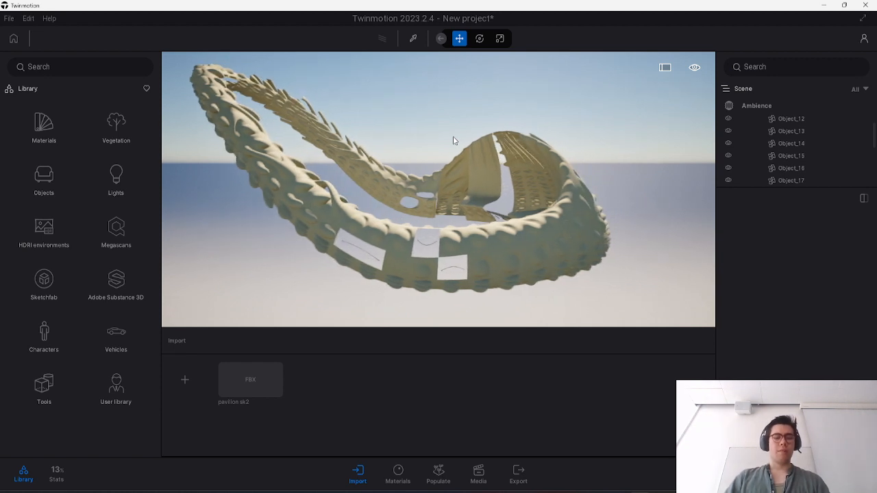
Examine the gaps and white panels on the far side of the pavilion from different heights and angles.
{"action": "right_click_drag", "start_coordinate": [506, 160], "coordinate": [509, 162]}
{"action": "key", "text": "e"}
{"action": "key", "text": "q"}
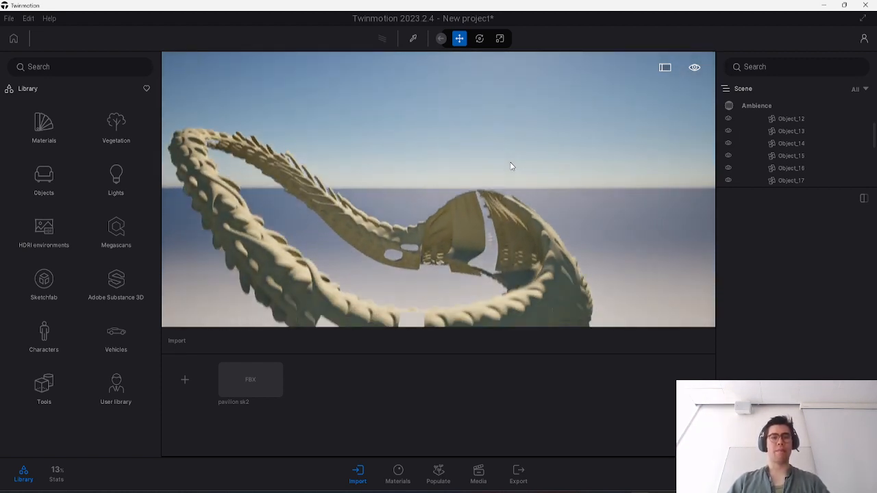
{"action": "key", "text": "e"}
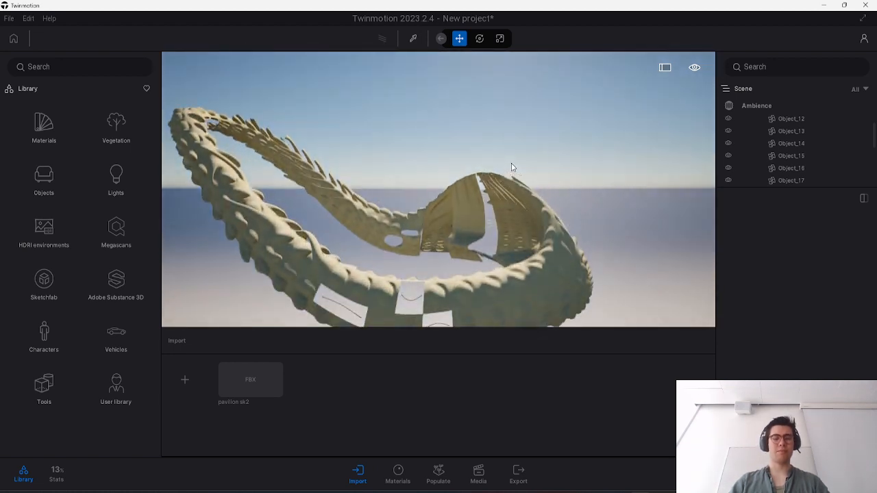
{"action": "key", "text": "q"}
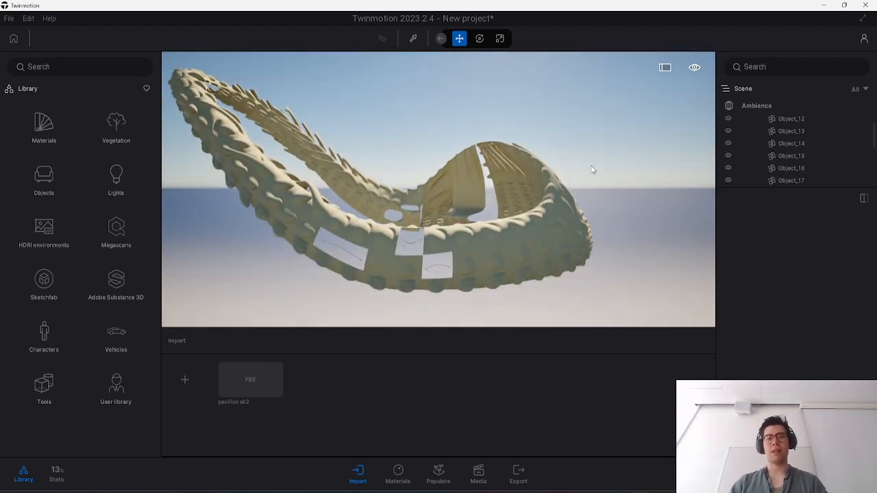
{"action": "middle_click_drag", "start_coordinate": [589, 170], "coordinate": [538, 171], "text": "shift"}
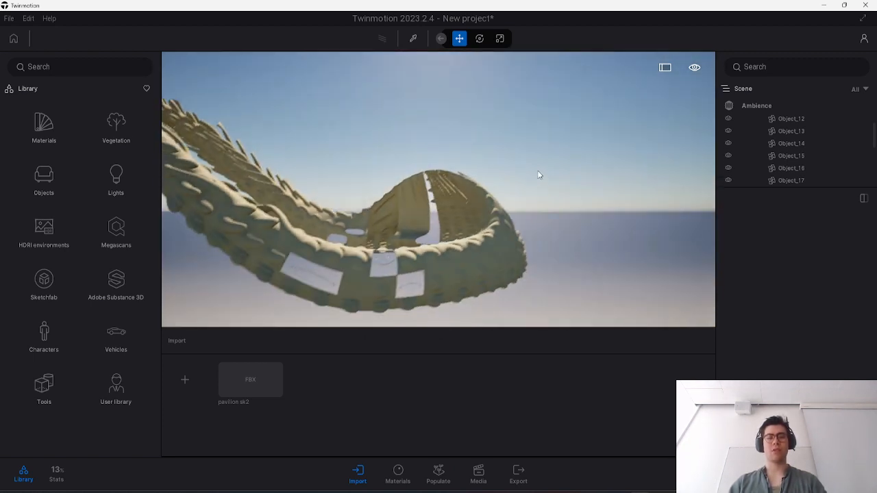
{"action": "right_click_drag", "start_coordinate": [539, 175], "coordinate": [626, 169]}
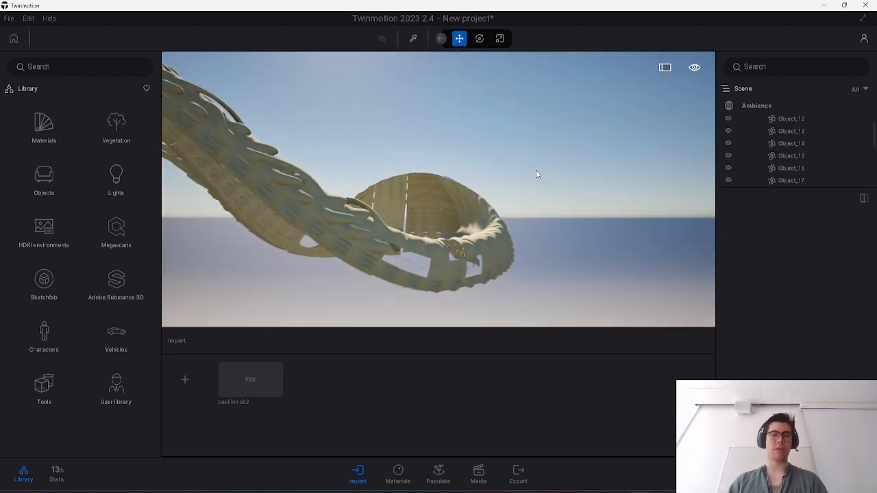
{"action": "key", "text": "a"}
{"action": "right_click_drag", "start_coordinate": [529, 176], "coordinate": [457, 182]}
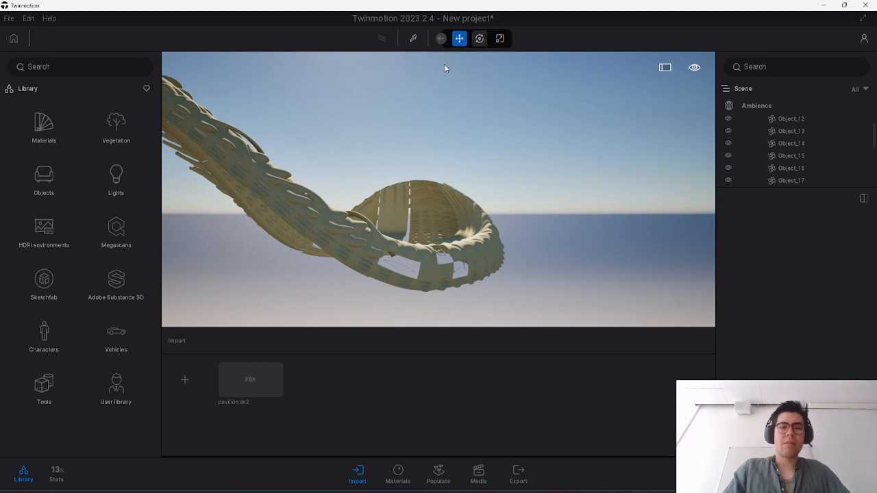
Select a piece of the pavilion's domed end, switch through the rotate and scale tools, and deselect the piece.
{"action": "left_click", "coordinate": [434, 187]}
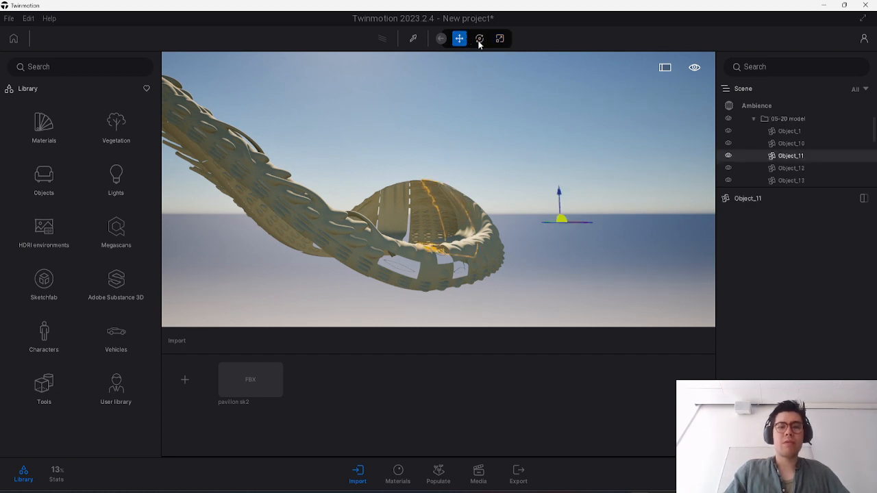
{"action": "left_click", "coordinate": [479, 40]}
{"action": "left_click", "coordinate": [501, 39]}
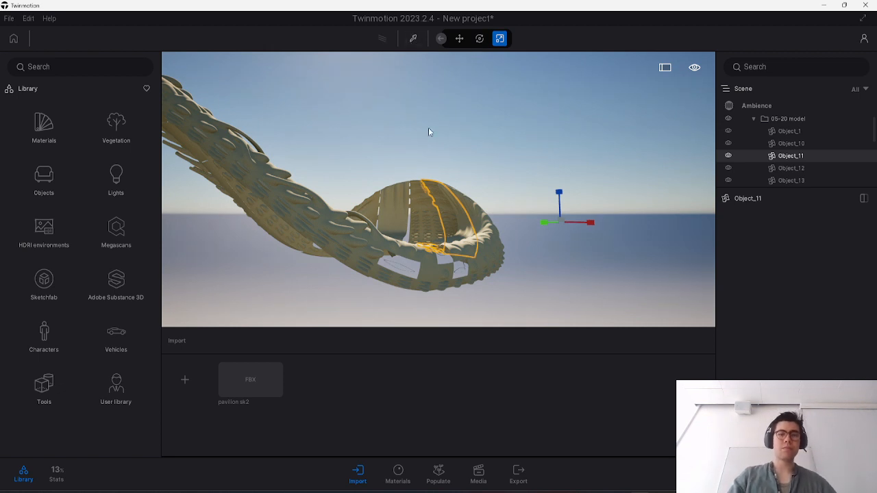
{"action": "left_click", "coordinate": [475, 136]}
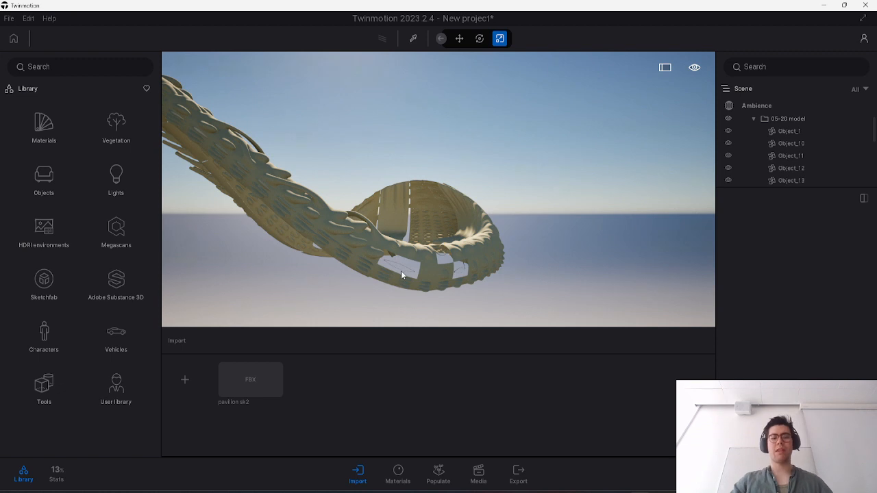
Select several pieces along the pavilion's strip one by one to check that each is a separate object.
{"action": "left_click_drag", "start_coordinate": [476, 252], "coordinate": [446, 255]}
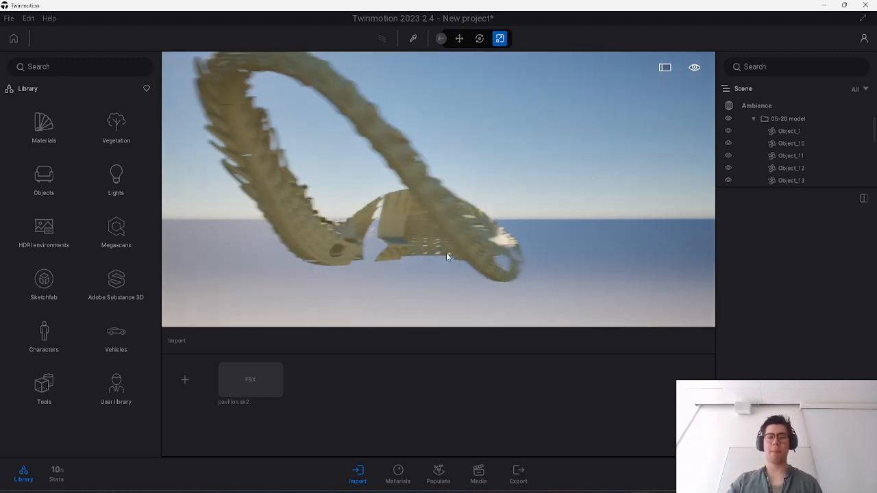
{"action": "left_click", "coordinate": [406, 211]}
{"action": "left_click", "coordinate": [373, 146]}
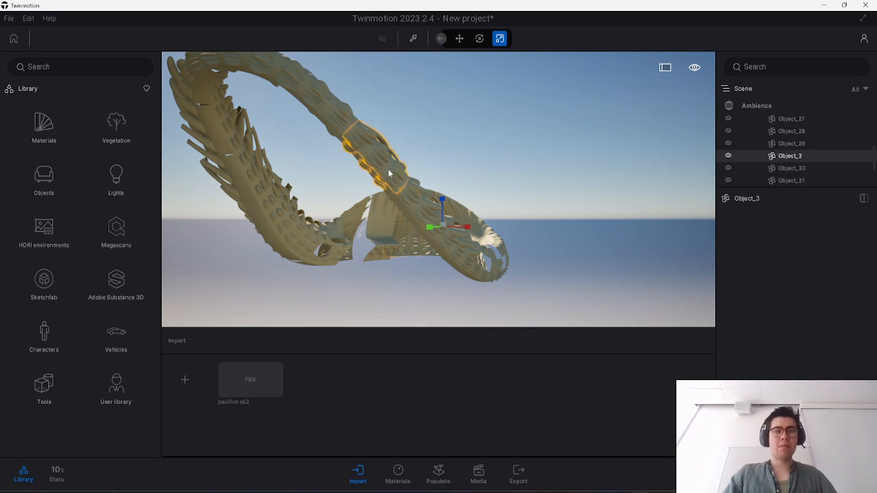
{"action": "left_click", "coordinate": [415, 213]}
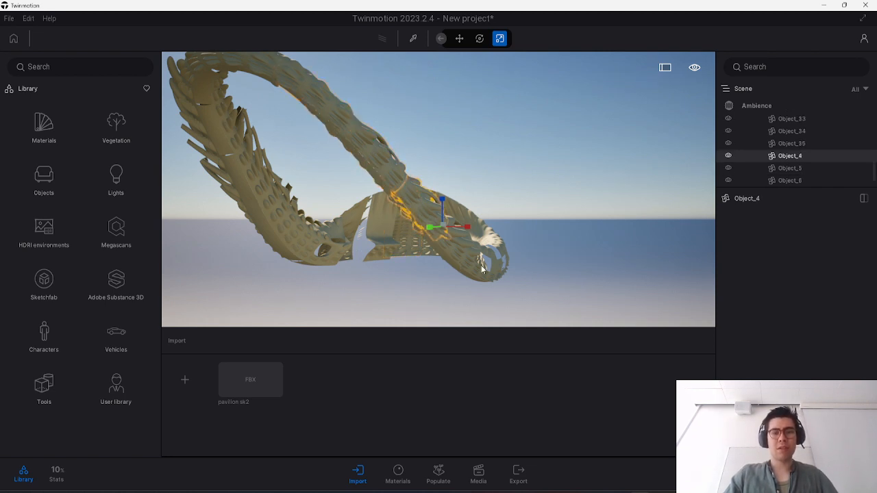
{"action": "left_click", "coordinate": [477, 271]}
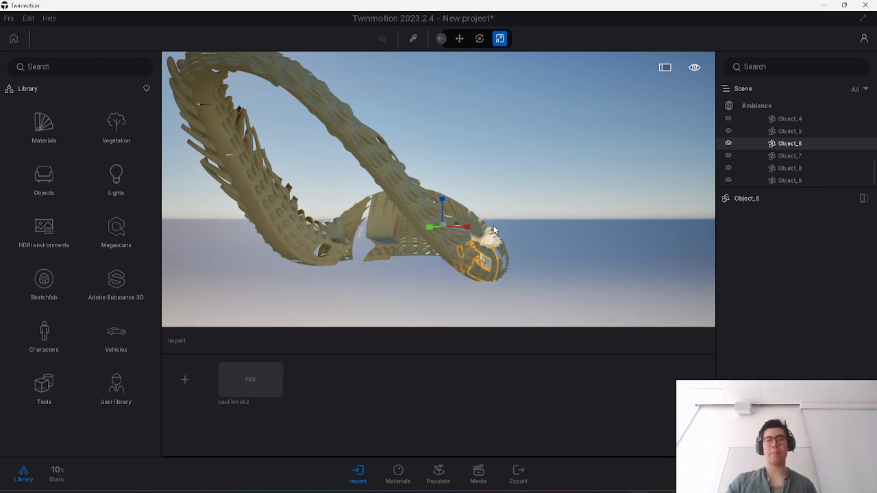
Select Object_3 on the pavilion's raised strip and move it vertically with the move tool.
{"action": "left_click", "coordinate": [355, 132]}
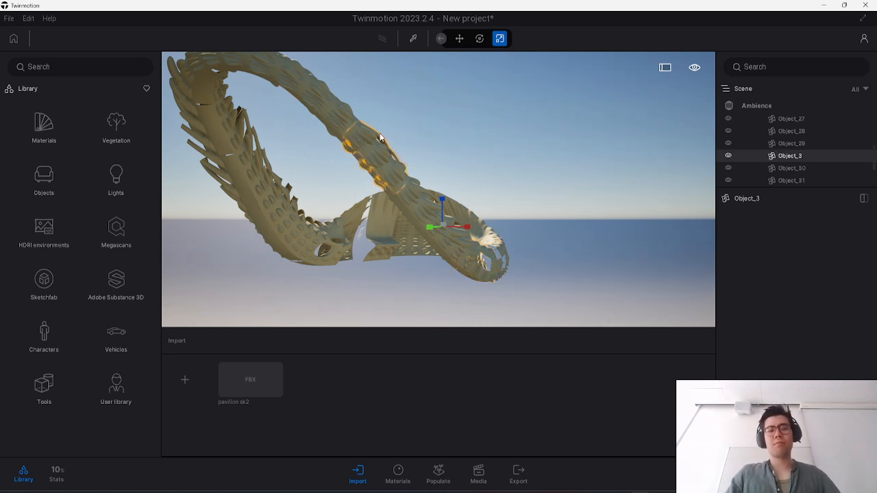
{"action": "left_click", "coordinate": [458, 41]}
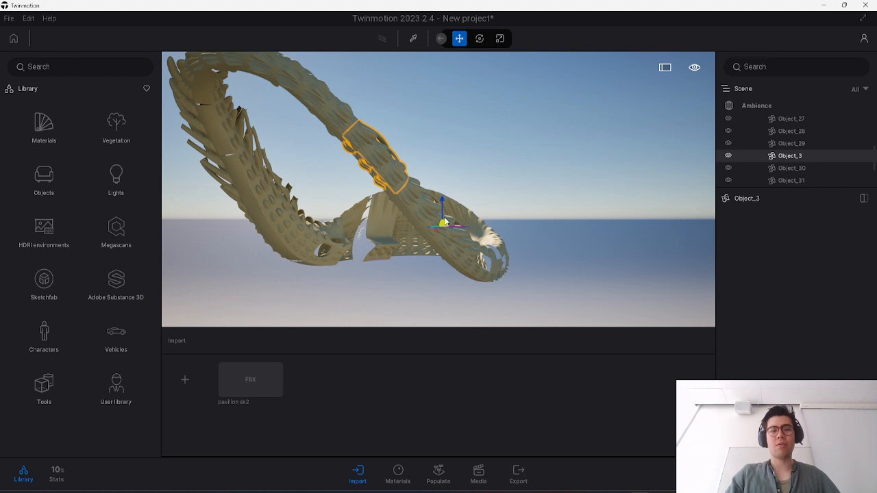
{"action": "left_click_drag", "start_coordinate": [443, 202], "coordinate": [444, 133]}
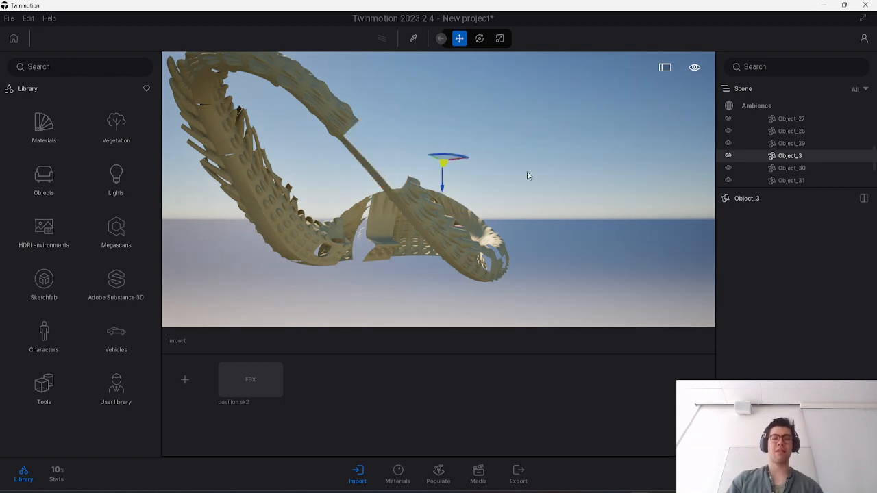
Undo the vertical move of the strip piece and the selections made before it.
{"action": "key", "text": "ctrl+z"}
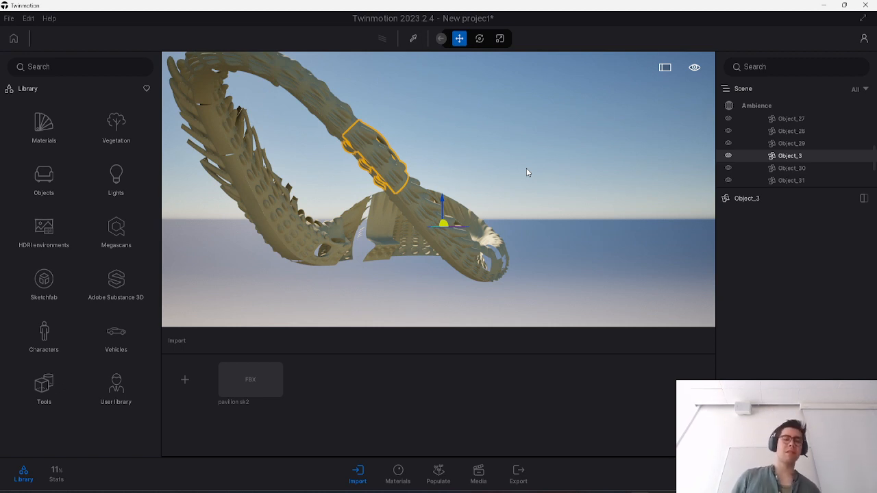
{"action": "key", "text": "ctrl+z"}
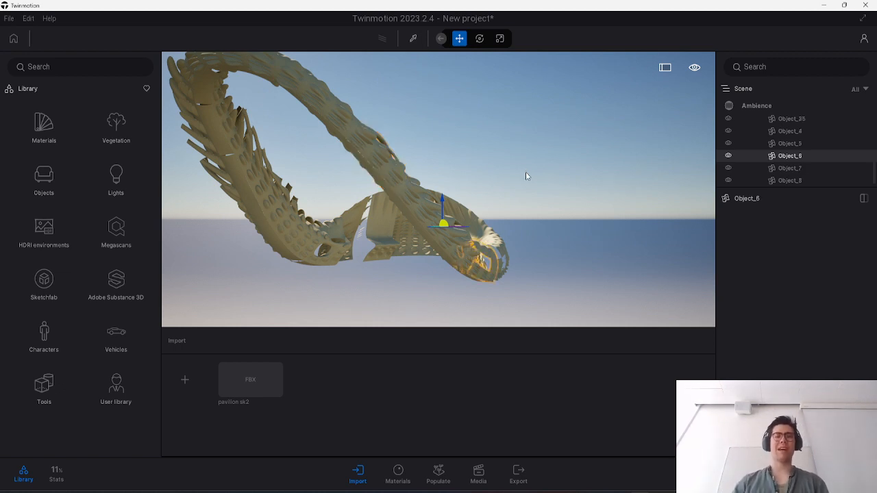
{"action": "key", "text": "ctrl+z"}
{"action": "key", "text": "ctrl+z"}
{"action": "key", "text": "ctrl+z"}
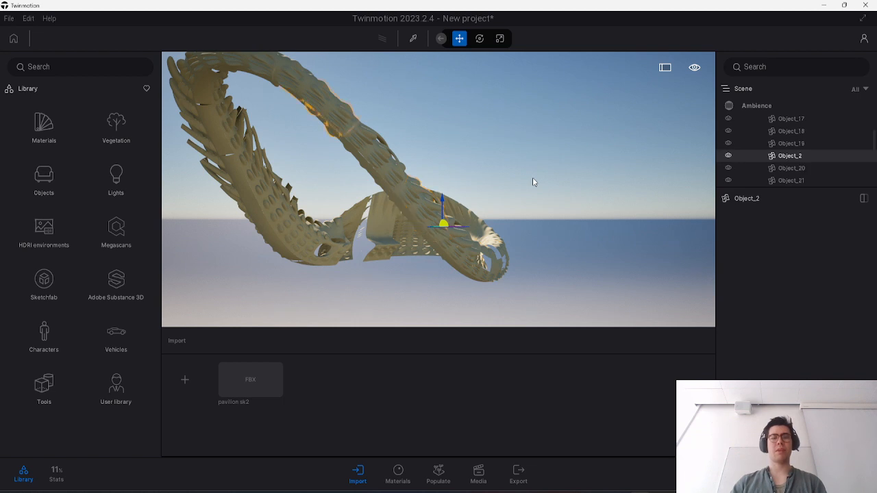
{"action": "key", "text": "ctrl+z"}
{"action": "key", "text": "ctrl+z"}
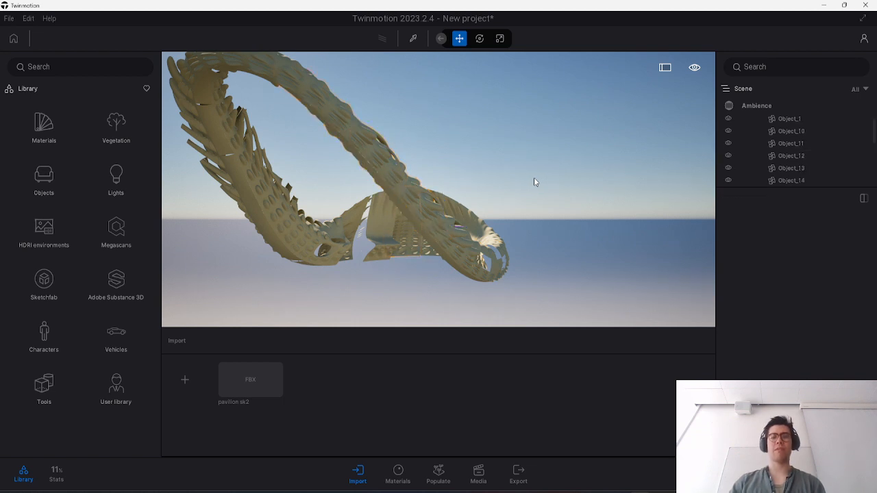
{"action": "key", "text": "ctrl+z"}
{"action": "key", "text": "ctrl+z"}
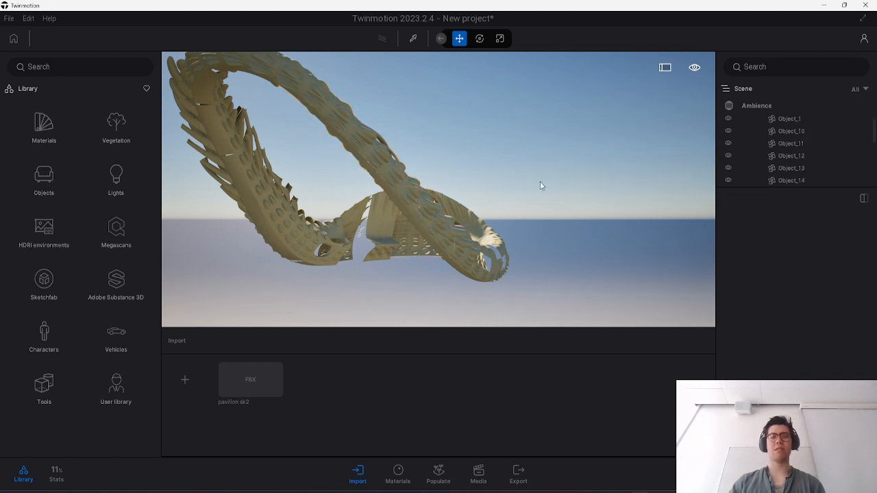
Look through the imported pieces in the scene graph, selecting Object_1 and Object_9 to find them in the model.
{"action": "left_click", "coordinate": [785, 117]}
{"action": "scroll", "coordinate": [792, 152], "scroll_direction": "down", "scroll_amount": 3}
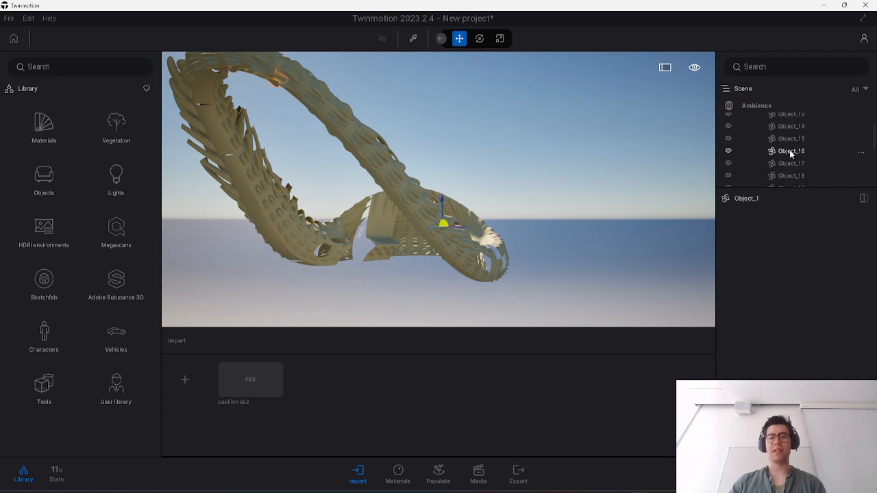
{"action": "scroll", "coordinate": [791, 161], "scroll_direction": "up", "scroll_amount": 3}
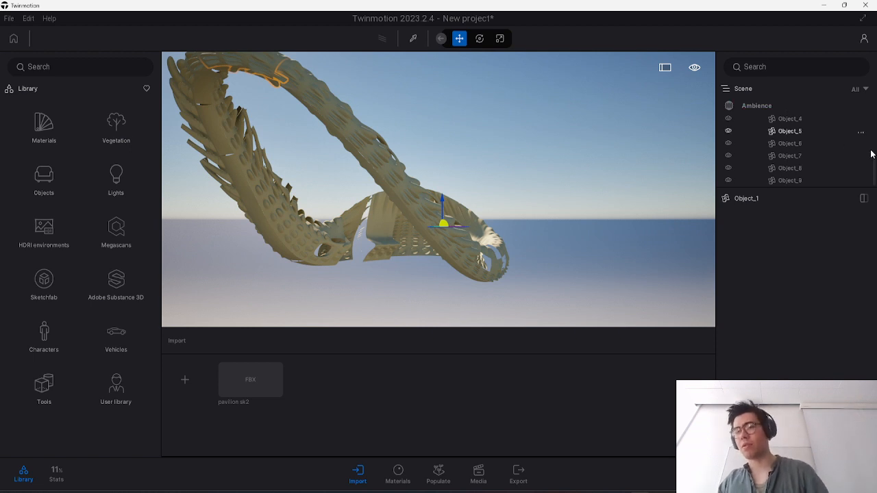
{"action": "left_click", "coordinate": [801, 181]}
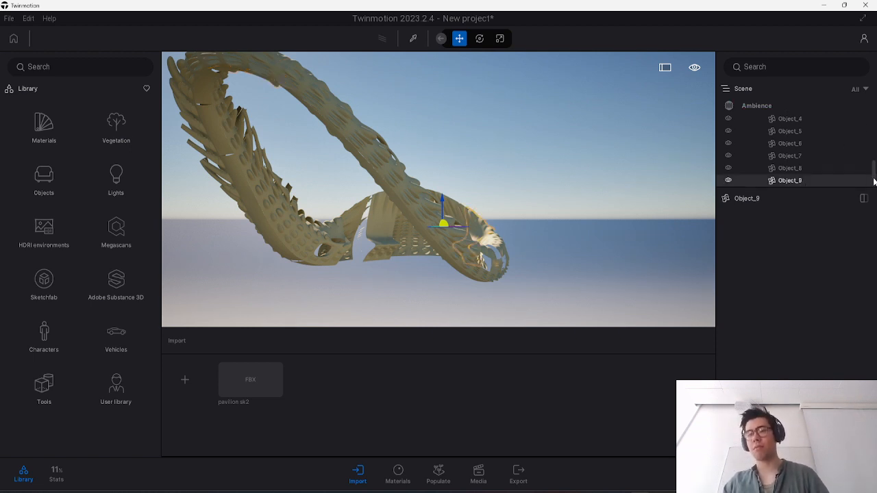
{"action": "left_click_drag", "start_coordinate": [874, 181], "coordinate": [874, 119]}
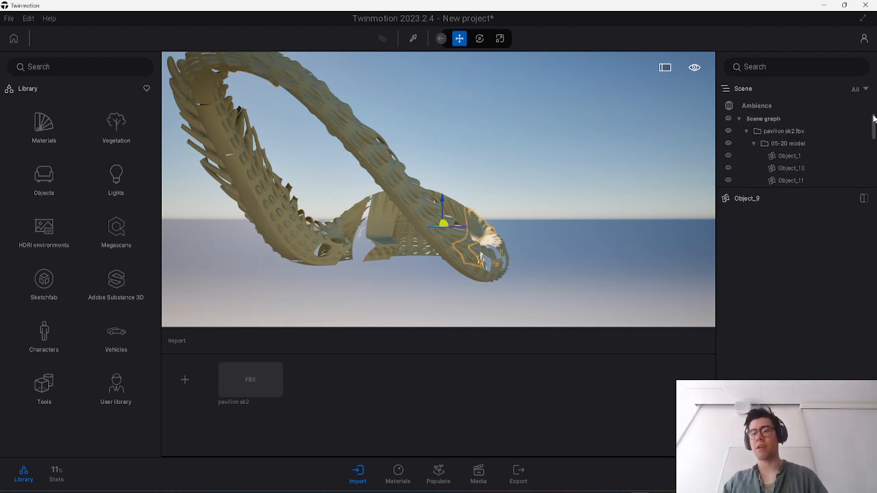
Delete the 05-20 model folder from the scene graph and remove the pavilion sk2 file from the imports.
{"action": "left_click", "coordinate": [789, 144]}
{"action": "key", "text": "Delete"}
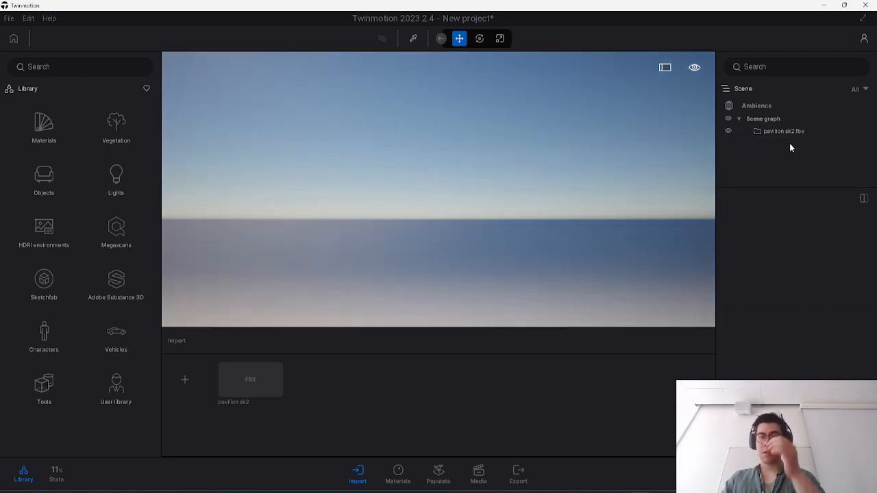
{"action": "mouse_move", "coordinate": [275, 371]}
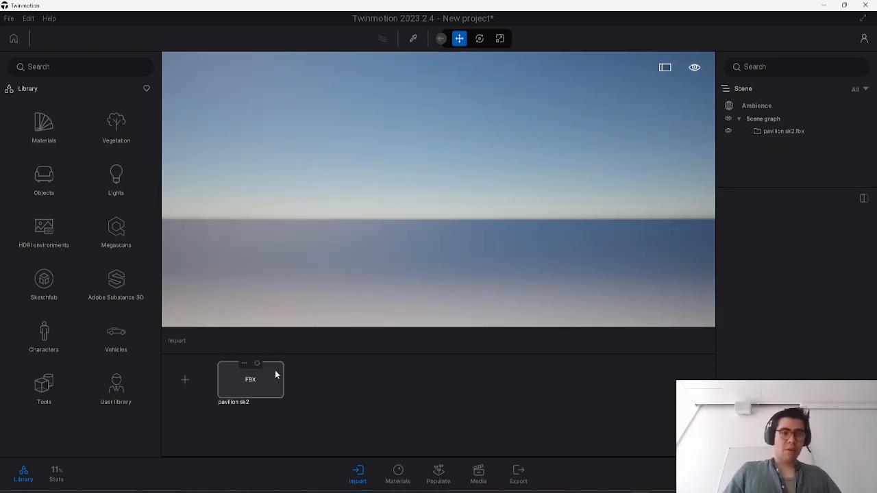
{"action": "left_click", "coordinate": [244, 363]}
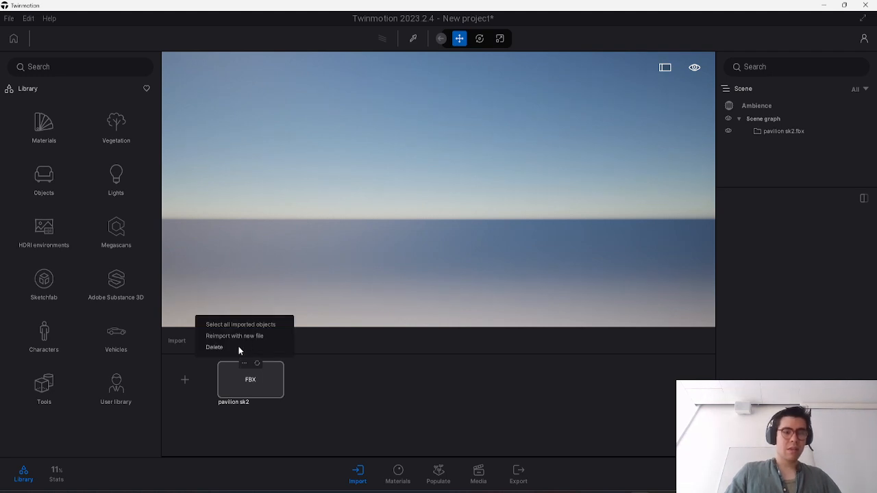
{"action": "left_click", "coordinate": [239, 346]}
Start a new geometry import and choose pavilion sk2.fbx from the 24VT P&A folder again.
{"action": "left_click", "coordinate": [185, 379]}
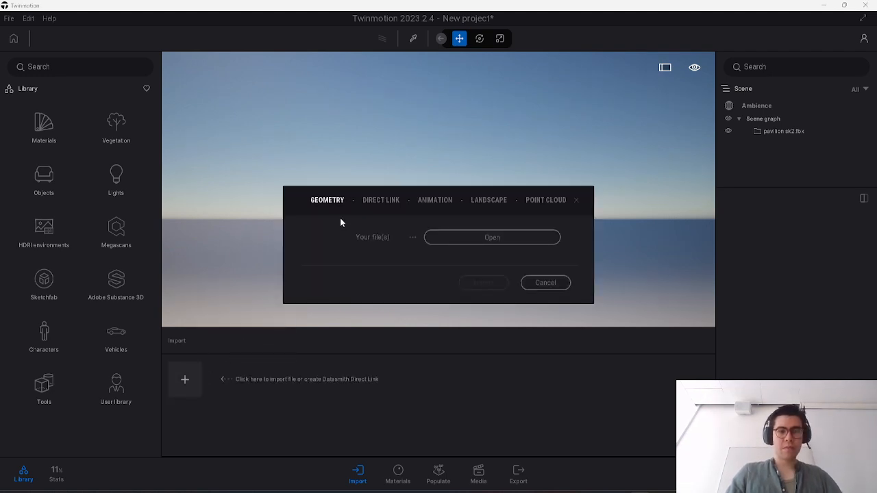
{"action": "left_click", "coordinate": [487, 238]}
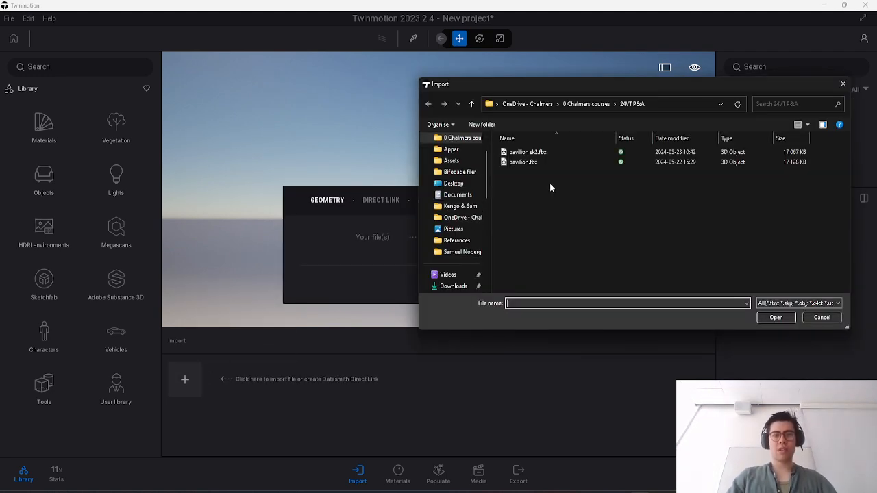
{"action": "left_click", "coordinate": [534, 151]}
{"action": "left_click", "coordinate": [533, 152]}
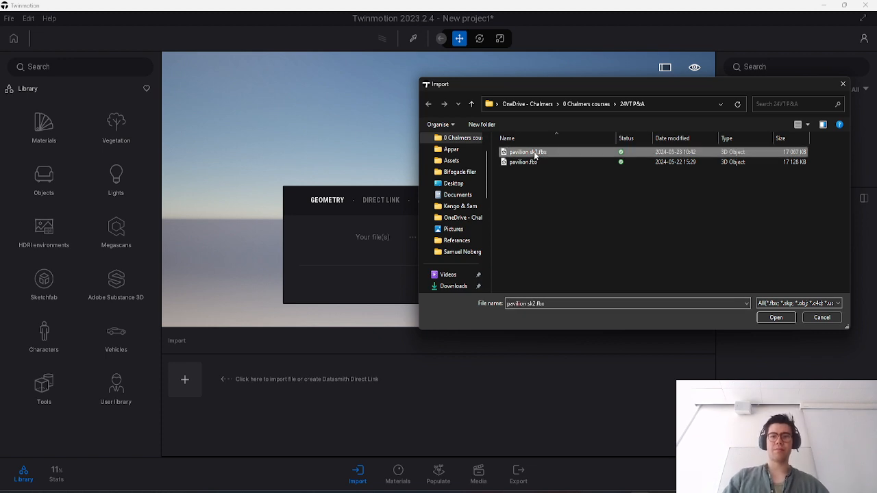
Import pavilion sk2.fbx with its geometry set to Collapse all, resolving the material conflict by using the scene material for all.
{"action": "double_click", "coordinate": [575, 151]}
{"action": "left_click", "coordinate": [508, 292]}
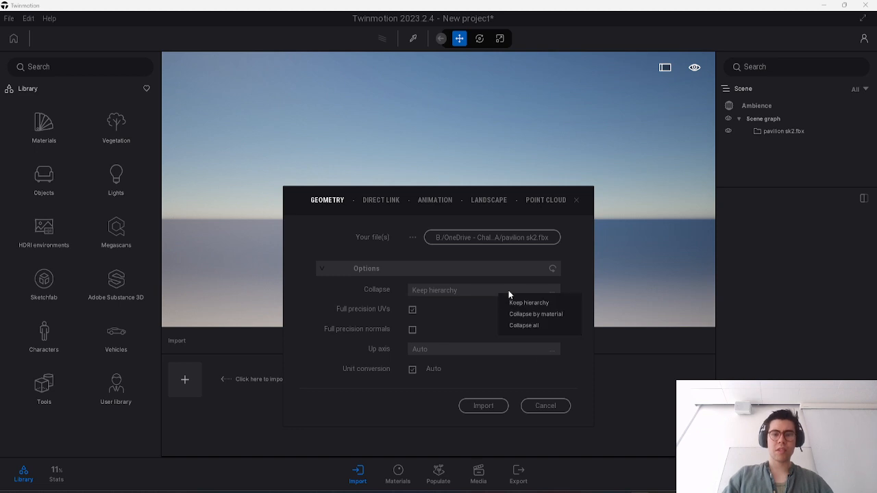
{"action": "left_click", "coordinate": [532, 327]}
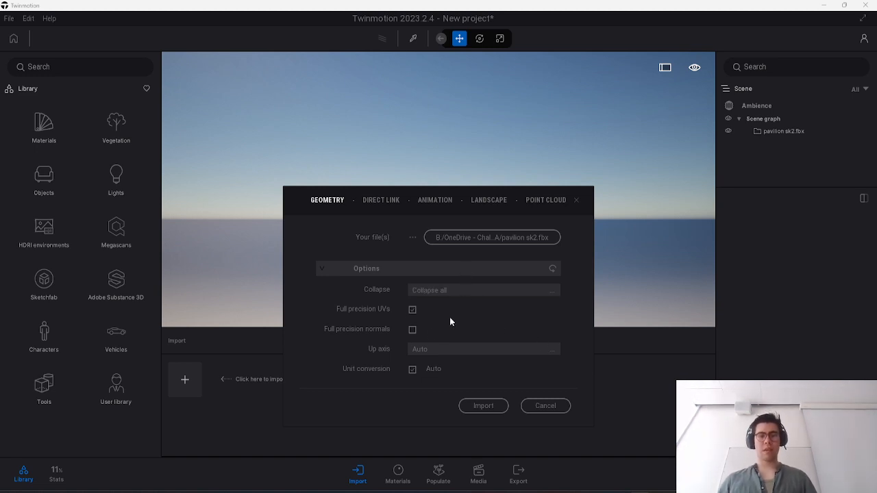
{"action": "left_click", "coordinate": [482, 406]}
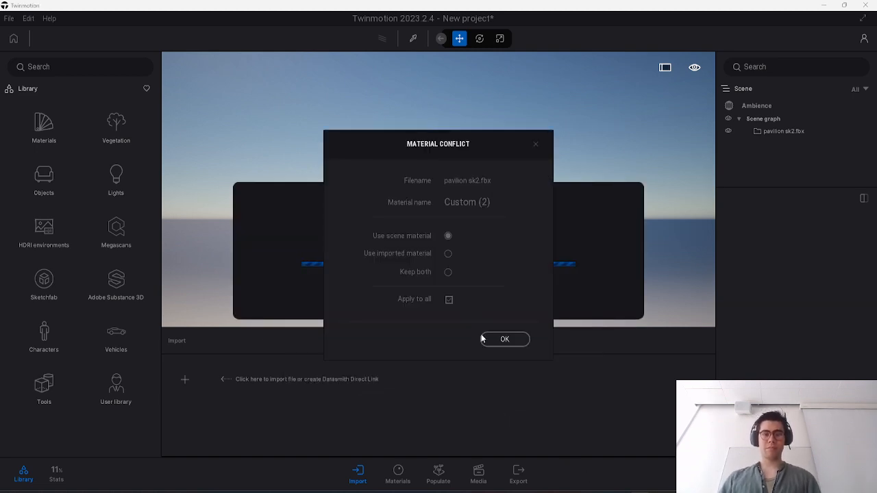
{"action": "left_click", "coordinate": [504, 339]}
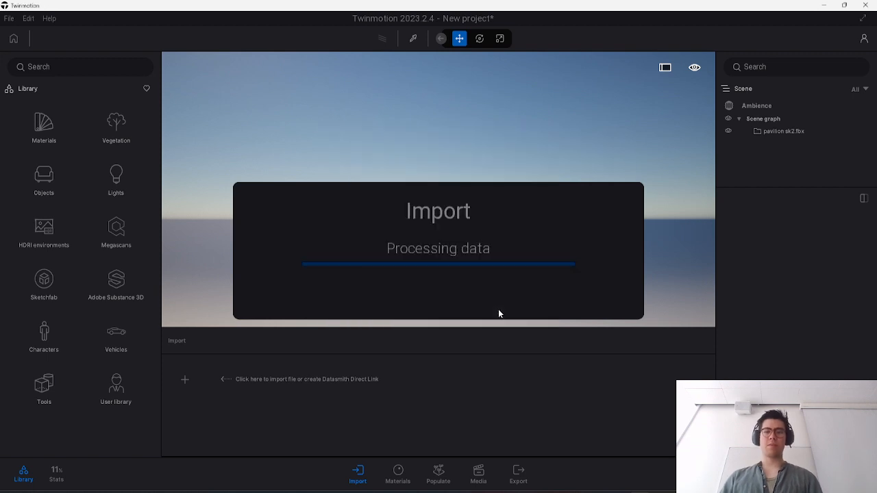
Switch to OBS, move the video capture source to the upper-left corner of the canvas, and minimize OBS.
{"action": "left_click", "coordinate": [436, 492]}
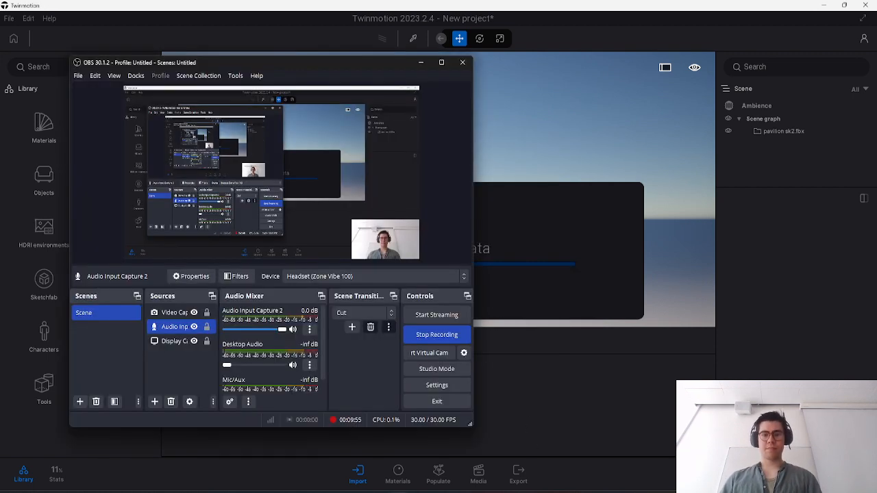
{"action": "left_click_drag", "start_coordinate": [404, 240], "coordinate": [176, 105]}
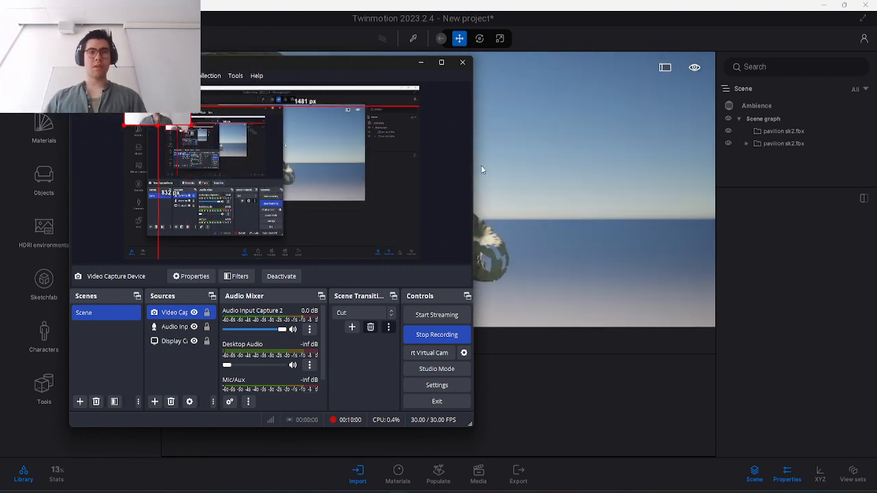
{"action": "left_click", "coordinate": [421, 61]}
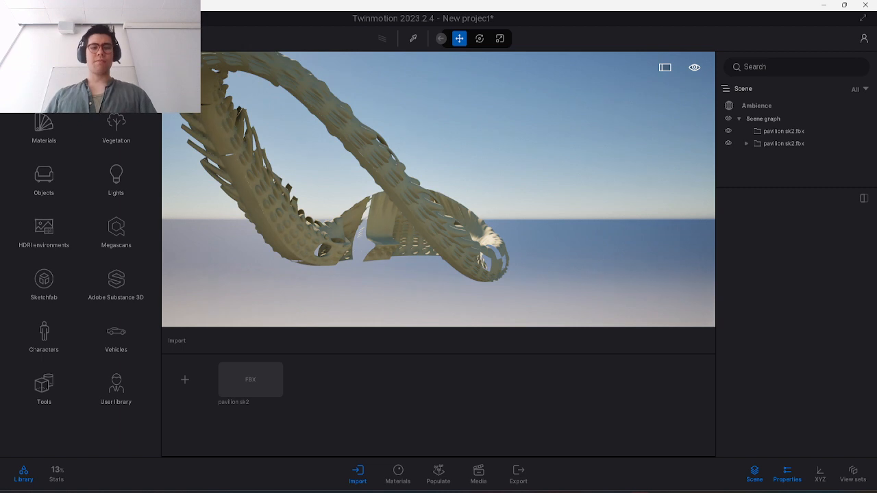
Examine the newly imported pavilion from several sides, checking its surfaces and its entry in the scene graph.
{"action": "right_click_drag", "start_coordinate": [497, 200], "coordinate": [475, 192]}
{"action": "middle_click_drag", "start_coordinate": [497, 199], "coordinate": [541, 199], "text": "shift"}
{"action": "scroll", "coordinate": [474, 199], "scroll_direction": "up", "scroll_amount": 3}
{"action": "right_click_drag", "start_coordinate": [504, 204], "coordinate": [491, 202]}
{"action": "key", "text": "a"}
{"action": "key", "text": "w"}
{"action": "key", "text": "d"}
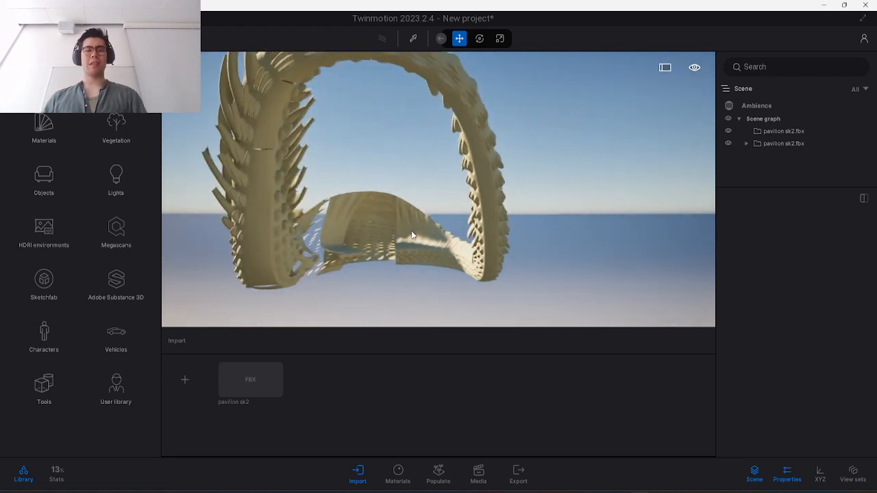
{"action": "middle_click_drag", "start_coordinate": [341, 182], "coordinate": [356, 207], "text": "shift"}
{"action": "key", "text": "s"}
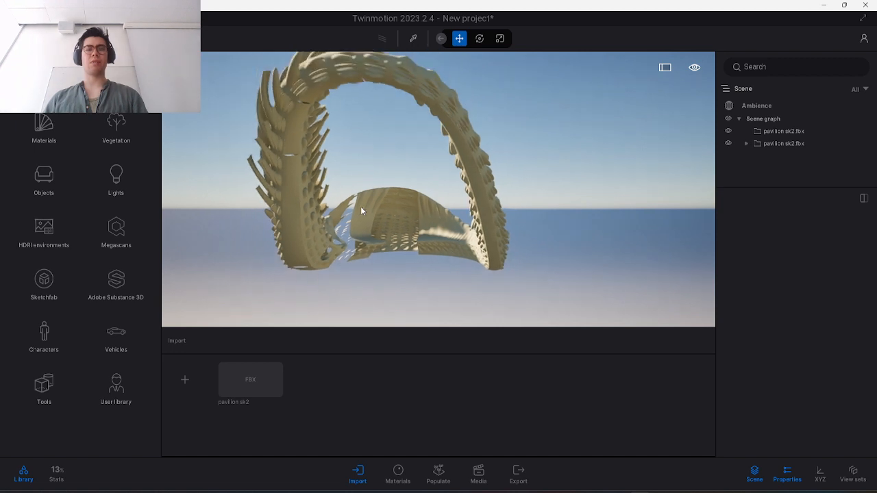
{"action": "right_click_drag", "start_coordinate": [382, 210], "coordinate": [375, 191]}
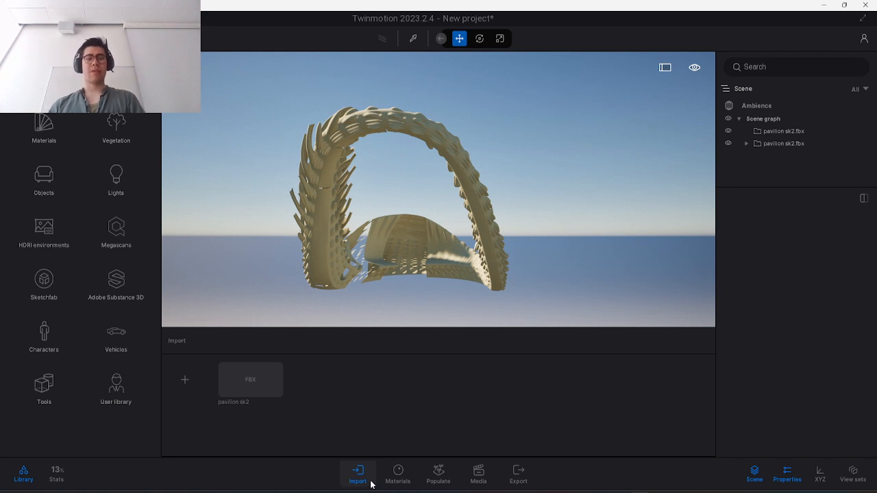
{"action": "mouse_move", "coordinate": [263, 378]}
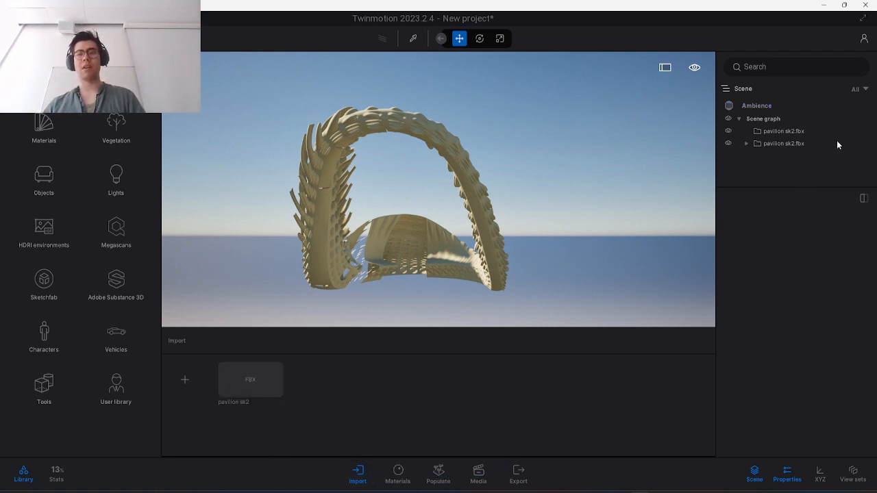
{"action": "mouse_move", "coordinate": [799, 143]}
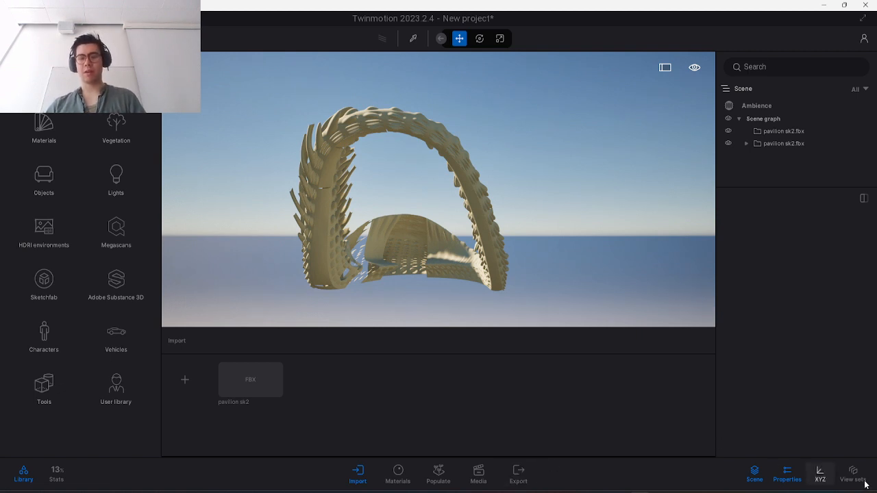
Look through the general settings, desktop and VR quality, and appearance preferences, and cancel out of them.
{"action": "left_click", "coordinate": [28, 19]}
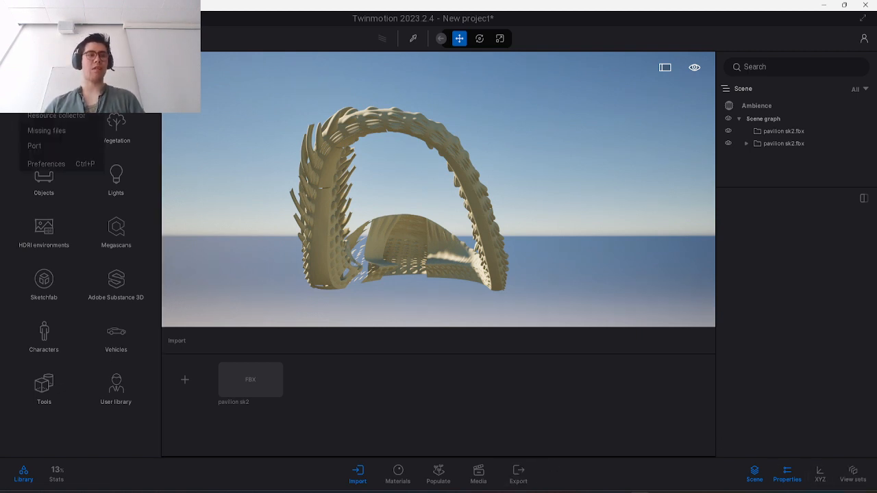
{"action": "left_click", "coordinate": [69, 164]}
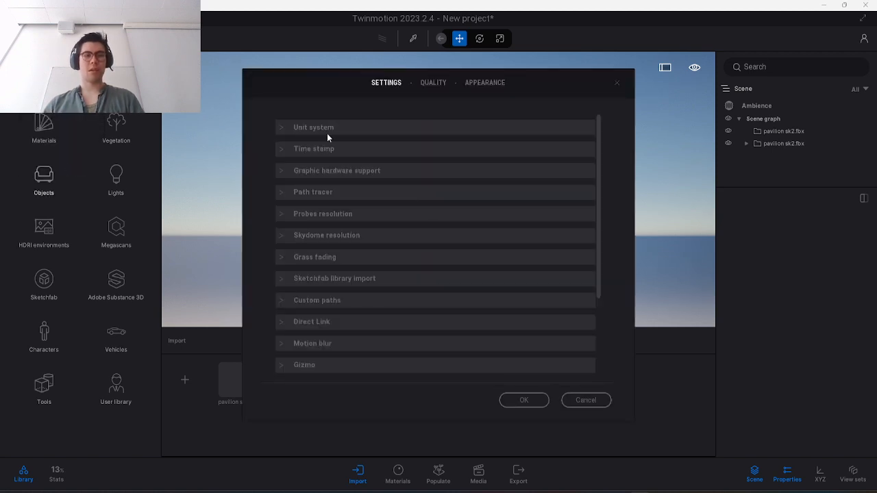
{"action": "left_click", "coordinate": [427, 81]}
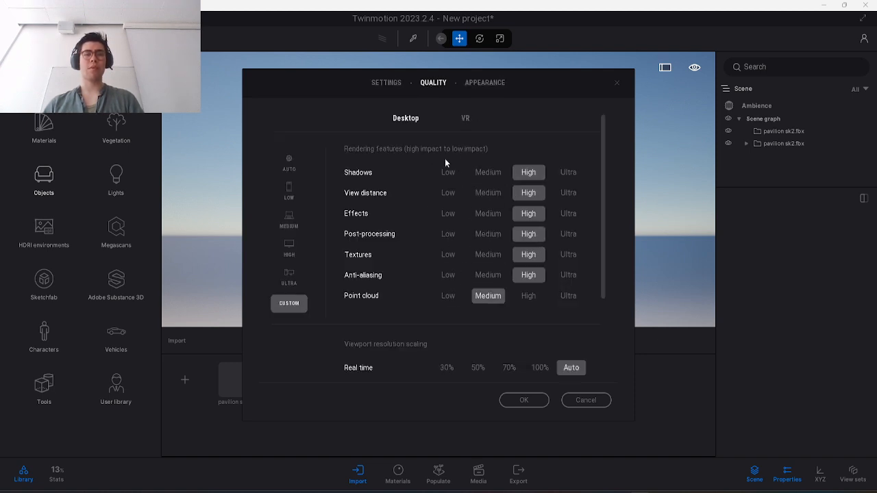
{"action": "left_click", "coordinate": [466, 115]}
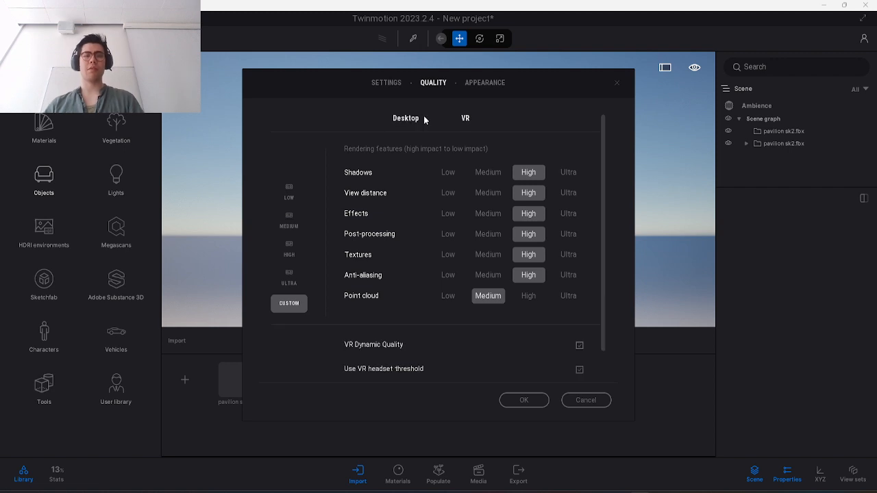
{"action": "left_click", "coordinate": [414, 118]}
{"action": "left_click", "coordinate": [477, 86]}
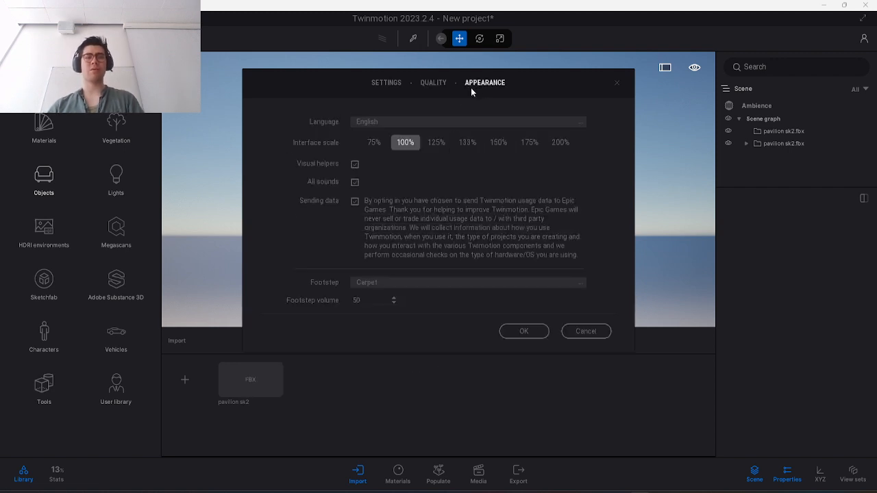
{"action": "left_click", "coordinate": [428, 83]}
{"action": "left_click", "coordinate": [381, 83]}
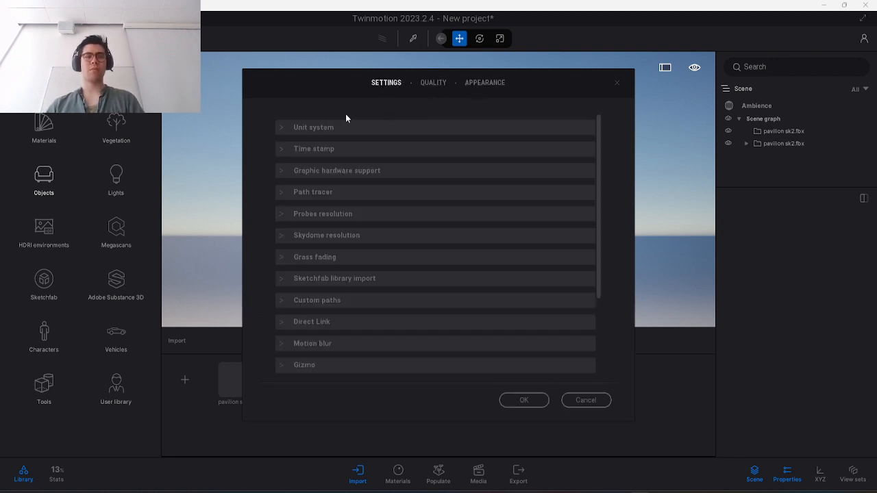
{"action": "left_click", "coordinate": [599, 403]}
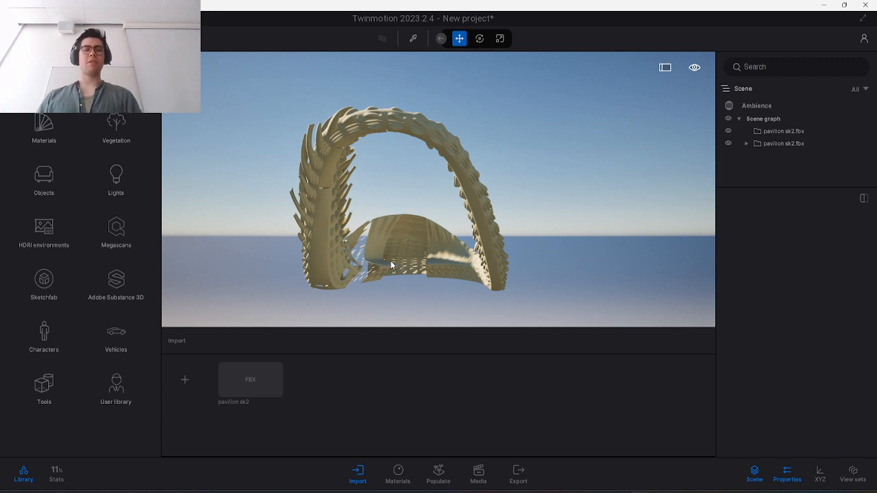
Make the pavilion's Custom (2) material two sided in its miscellaneous properties.
{"action": "left_click", "coordinate": [398, 476]}
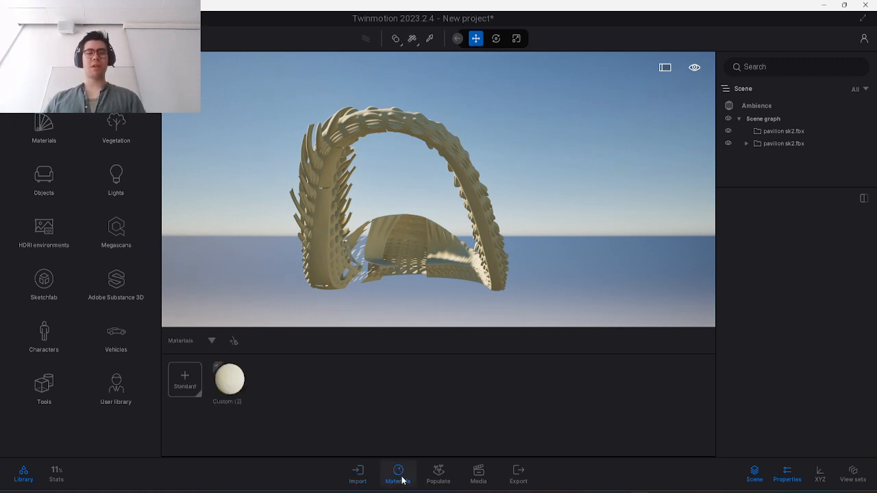
{"action": "left_click", "coordinate": [237, 382]}
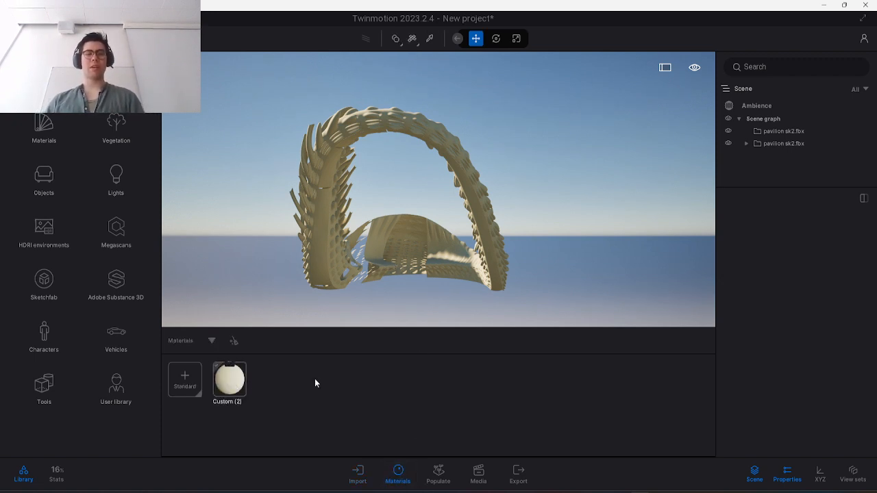
{"action": "left_click", "coordinate": [229, 383]}
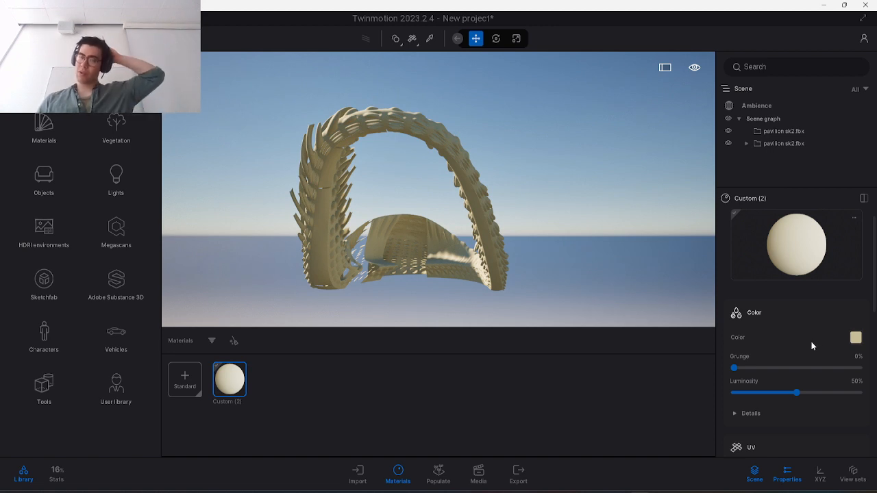
{"action": "scroll", "coordinate": [809, 324], "scroll_direction": "down", "scroll_amount": 3}
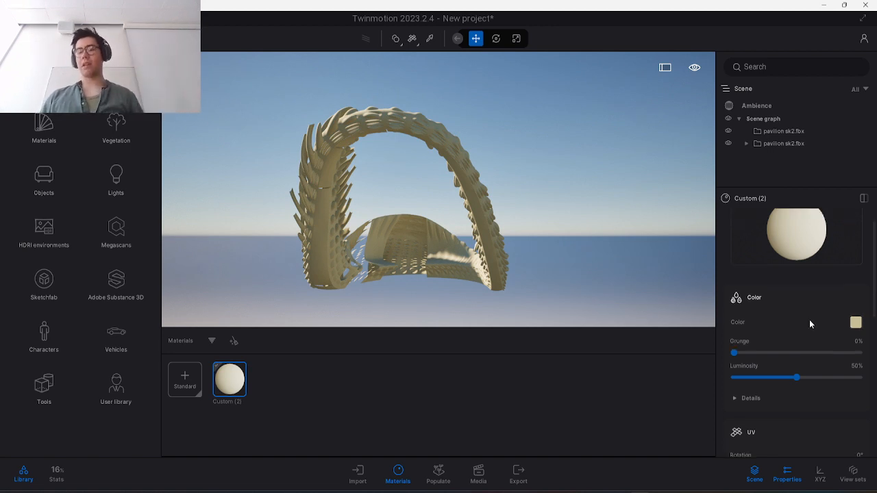
{"action": "scroll", "coordinate": [809, 322], "scroll_direction": "down", "scroll_amount": 6}
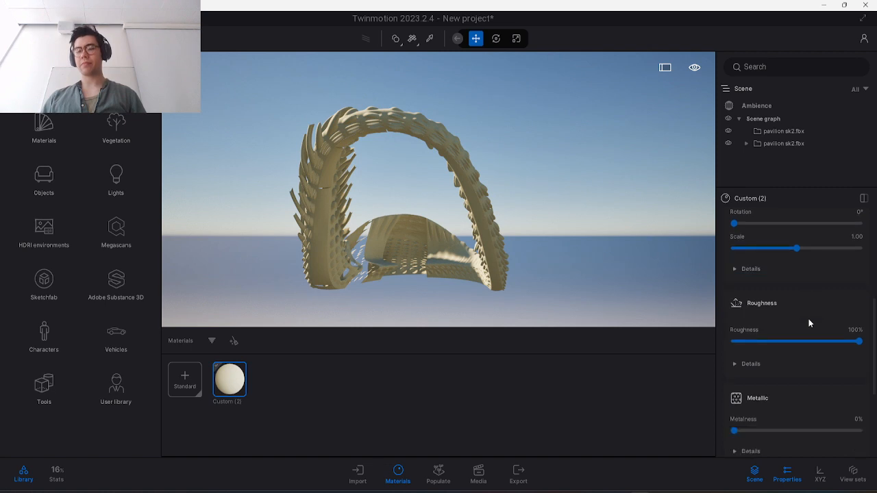
{"action": "scroll", "coordinate": [809, 321], "scroll_direction": "down", "scroll_amount": 3}
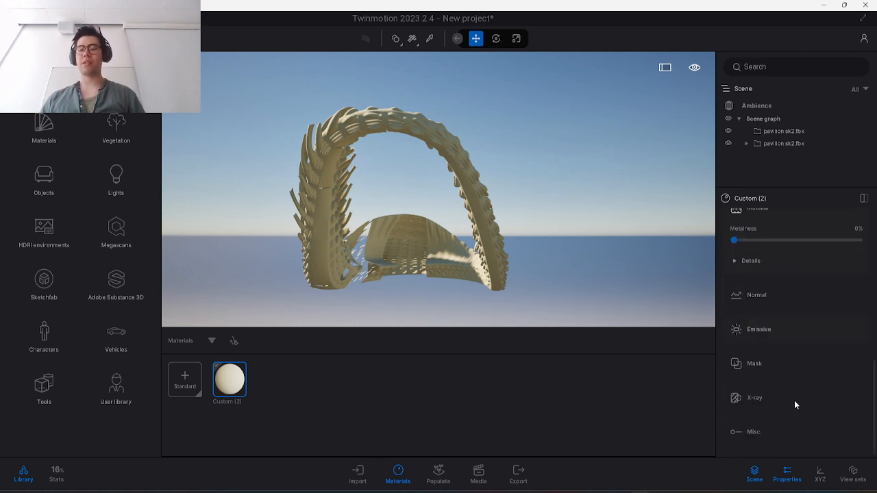
{"action": "left_click", "coordinate": [774, 432]}
{"action": "scroll", "coordinate": [778, 423], "scroll_direction": "down", "scroll_amount": 2}
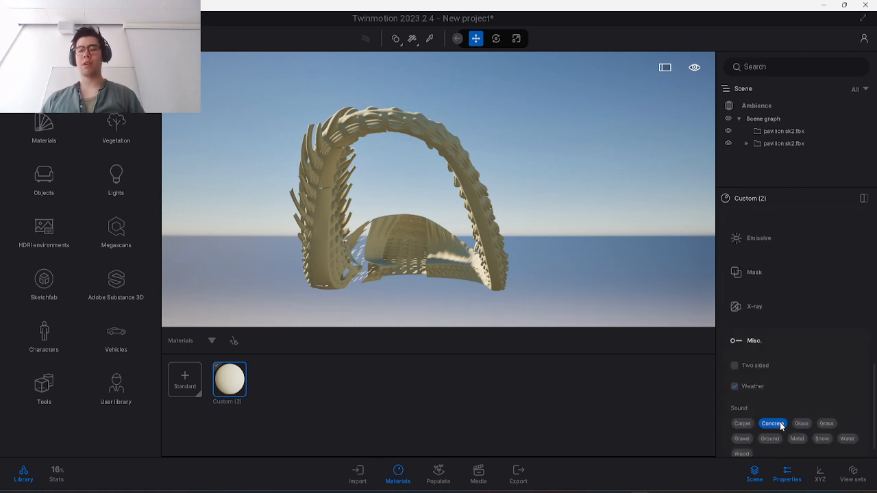
{"action": "left_click", "coordinate": [743, 365]}
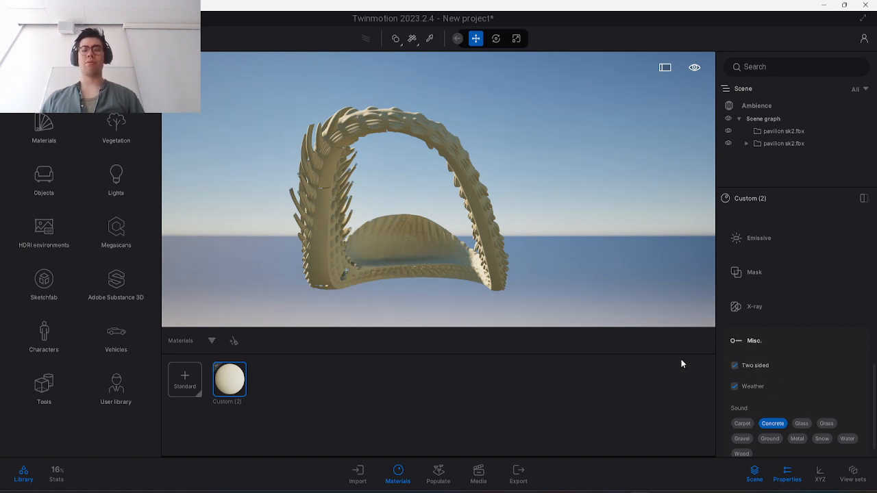
Apply the Brass material from the metal library to the whole pavilion.
{"action": "key", "text": "d"}
{"action": "right_click_drag", "start_coordinate": [534, 223], "coordinate": [441, 234]}
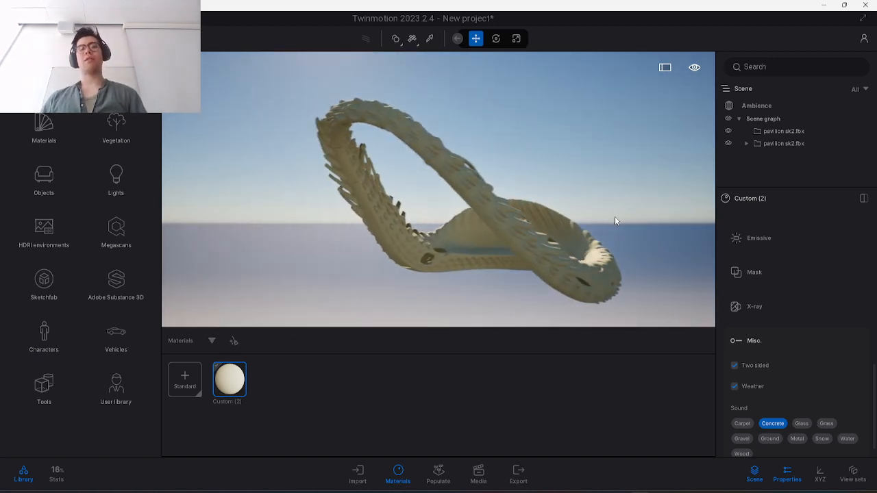
{"action": "key", "text": "d"}
{"action": "mouse_move", "coordinate": [615, 217]}
{"action": "right_mouse_down"}
{"action": "mouse_move", "coordinate": [541, 222]}
{"action": "mouse_move", "coordinate": [625, 223]}
{"action": "right_mouse_up"}
{"action": "key", "text": "a"}
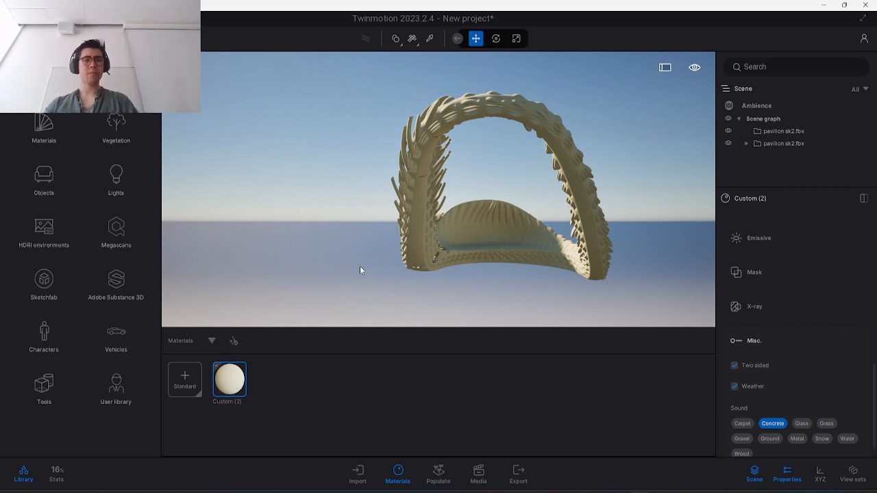
{"action": "left_click", "coordinate": [54, 131]}
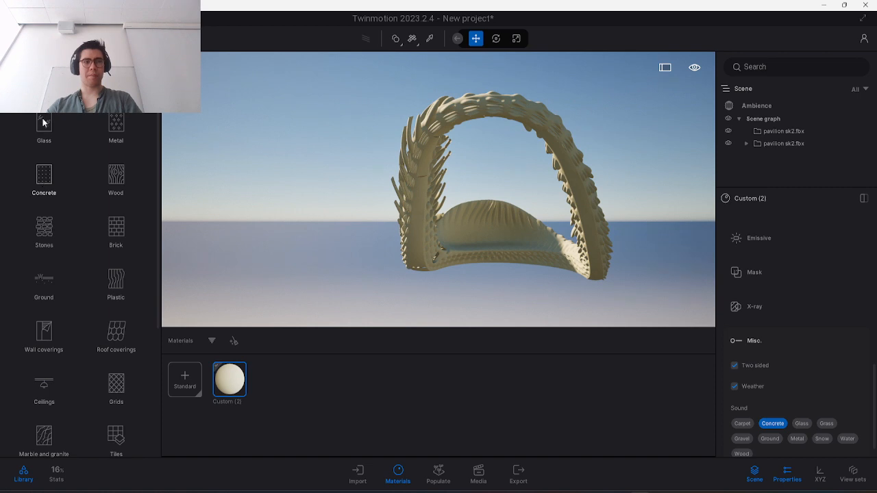
{"action": "left_click", "coordinate": [121, 120]}
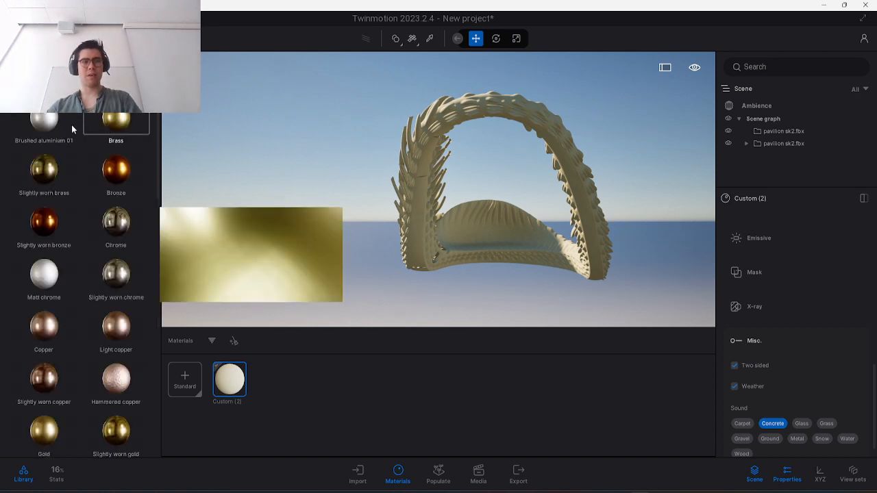
{"action": "left_click_drag", "start_coordinate": [363, 146], "coordinate": [432, 127]}
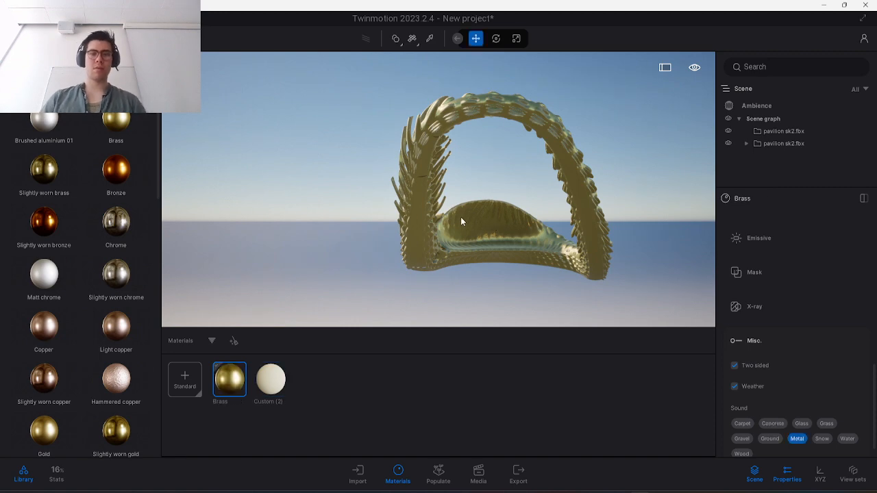
Apply Wood siding 01 from the wood material library to the whole pavilion.
{"action": "middle_click_drag", "start_coordinate": [461, 221], "coordinate": [497, 210], "text": "shift"}
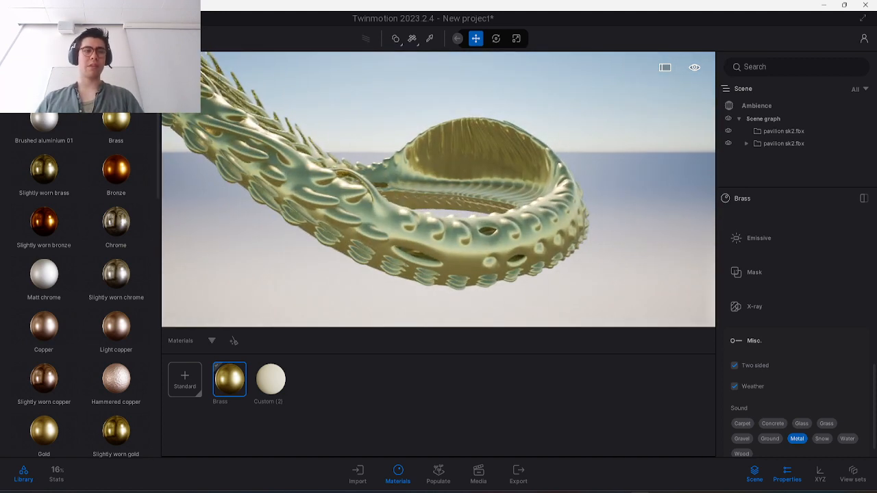
{"action": "left_click", "coordinate": [42, 89]}
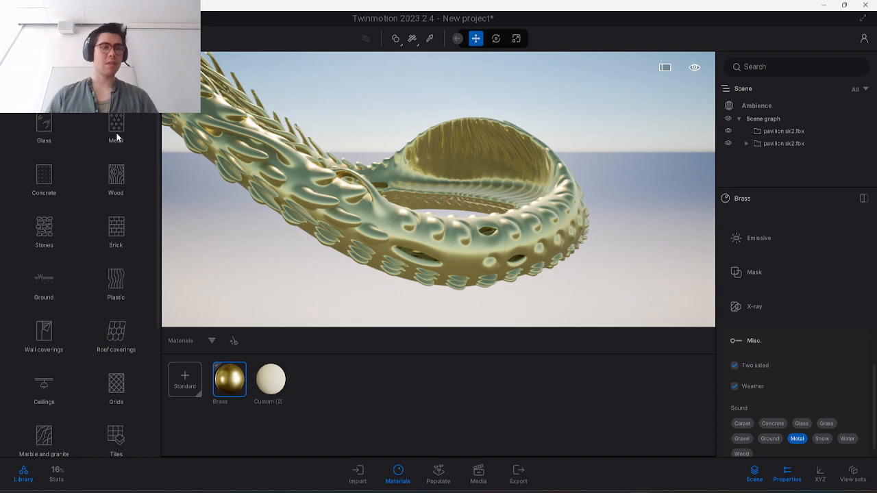
{"action": "left_click", "coordinate": [113, 183]}
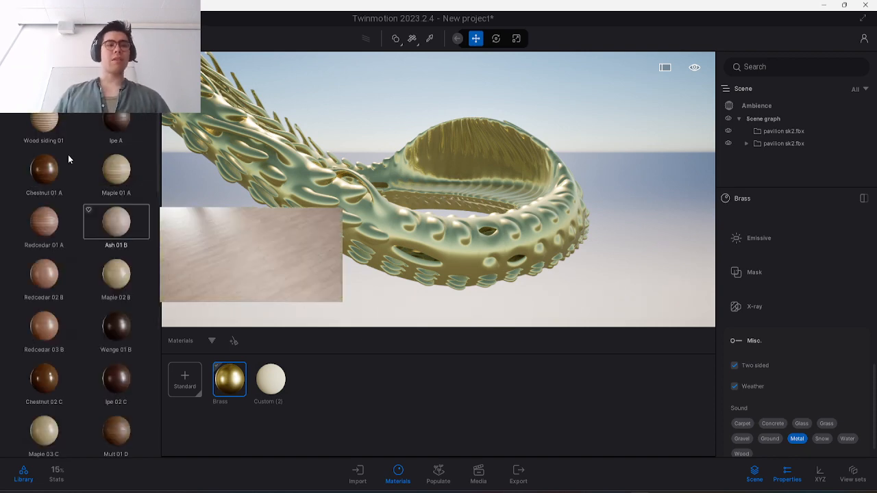
{"action": "left_click", "coordinate": [48, 128]}
{"action": "left_click_drag", "start_coordinate": [402, 237], "coordinate": [410, 239]}
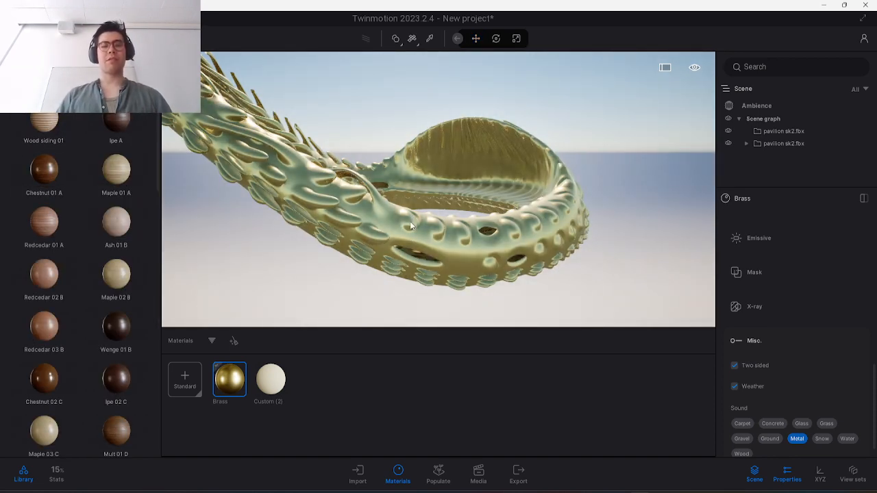
{"action": "left_click", "coordinate": [446, 235]}
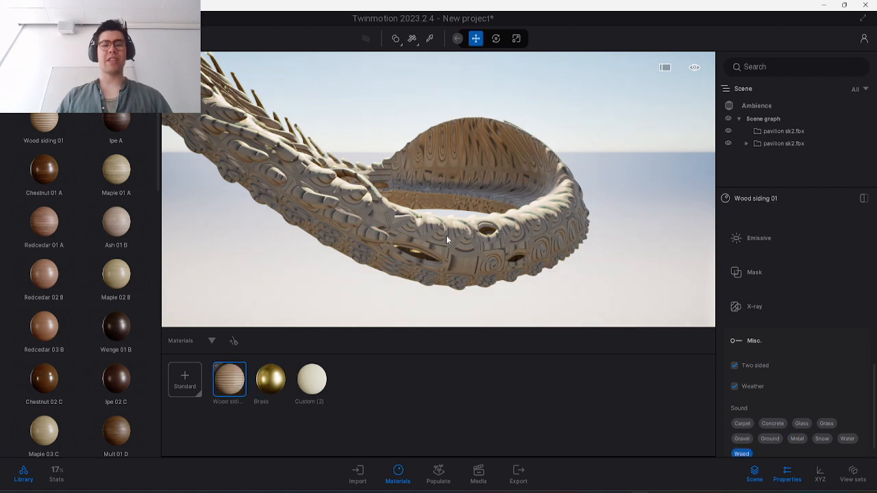
Set the Wood siding 01 material's UV rotation to 76° and its UV scale to 0.10.
{"action": "mouse_move", "coordinate": [446, 235]}
{"action": "middle_mouse_down", "text": "shift"}
{"action": "mouse_move", "coordinate": [439, 238]}
{"action": "mouse_move", "coordinate": [445, 231]}
{"action": "middle_mouse_up", "text": "shift"}
{"action": "scroll", "coordinate": [438, 229], "scroll_direction": "up", "scroll_amount": 3}
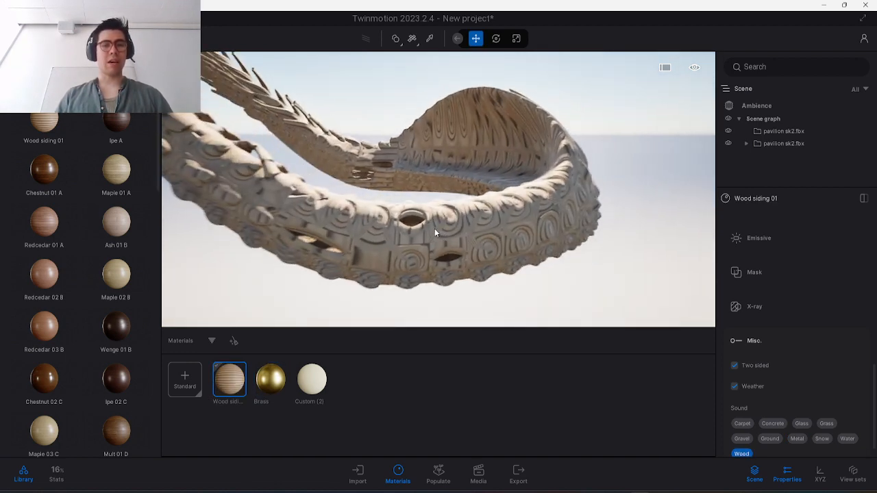
{"action": "scroll", "coordinate": [404, 236], "scroll_direction": "up", "scroll_amount": 4}
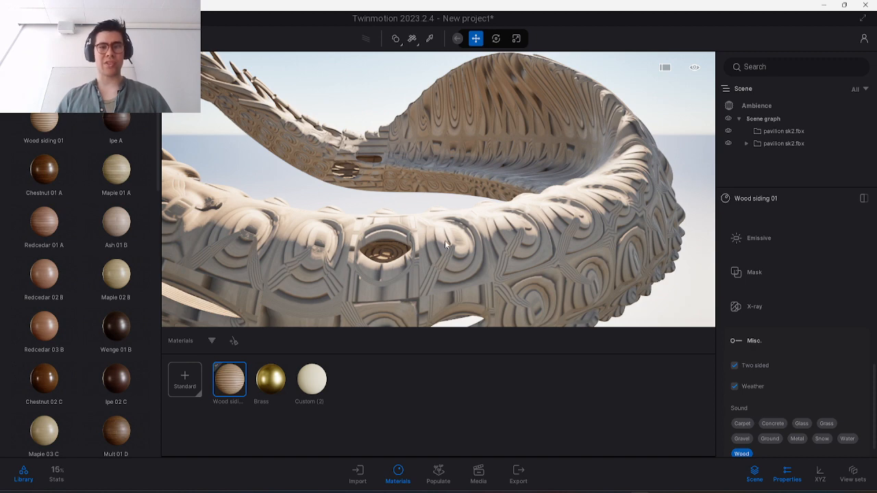
{"action": "middle_click_drag", "start_coordinate": [445, 239], "coordinate": [497, 255], "text": "shift"}
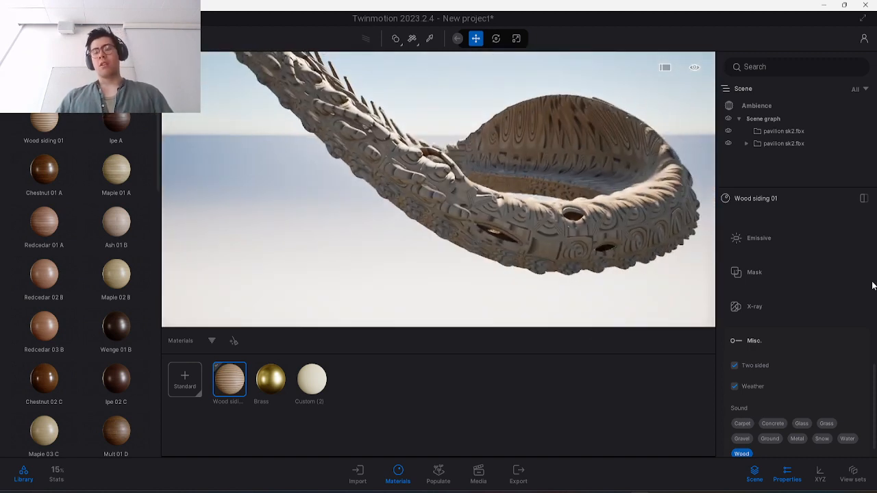
{"action": "scroll", "coordinate": [832, 294], "scroll_direction": "up", "scroll_amount": 10}
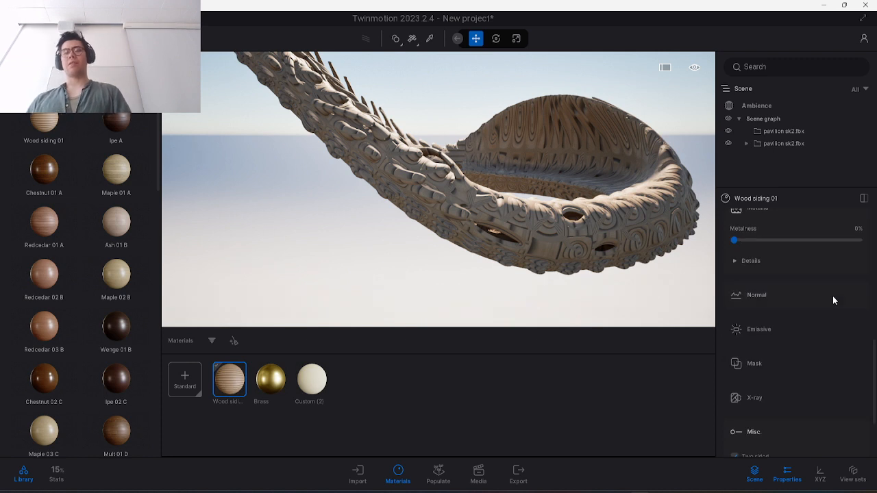
{"action": "scroll", "coordinate": [834, 294], "scroll_direction": "up", "scroll_amount": 3}
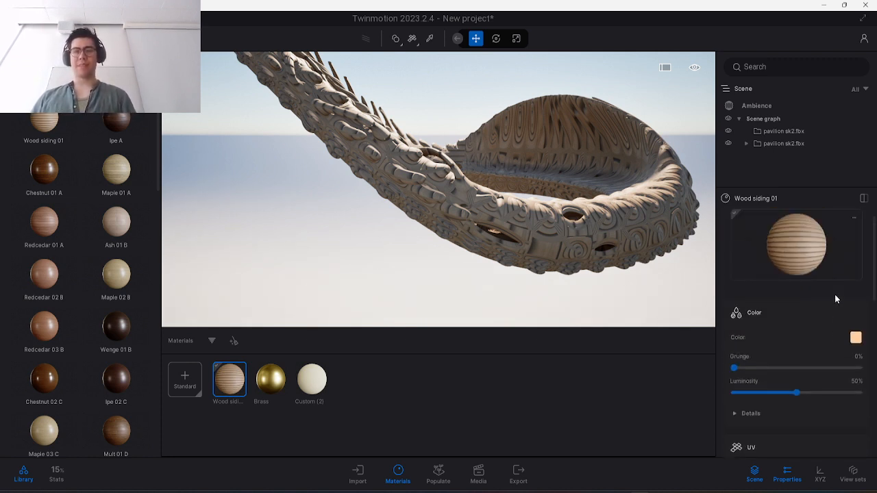
{"action": "scroll", "coordinate": [834, 297], "scroll_direction": "down", "scroll_amount": 4}
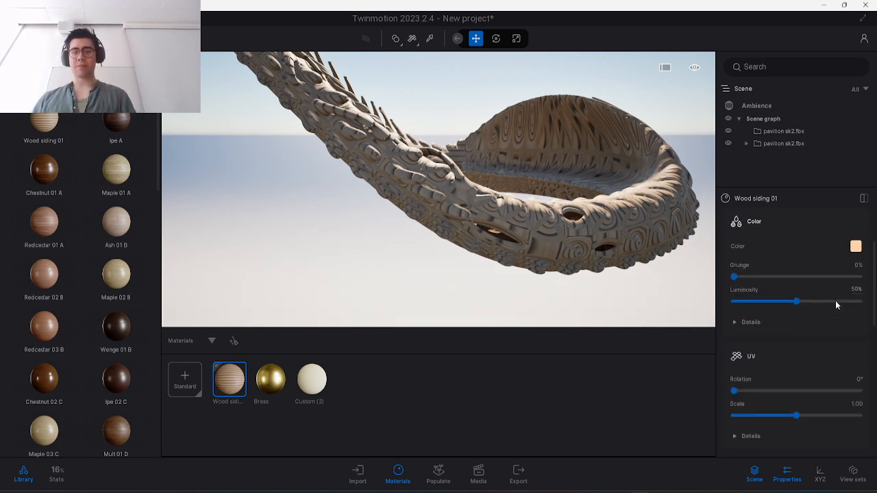
{"action": "scroll", "coordinate": [835, 305], "scroll_direction": "down", "scroll_amount": 2}
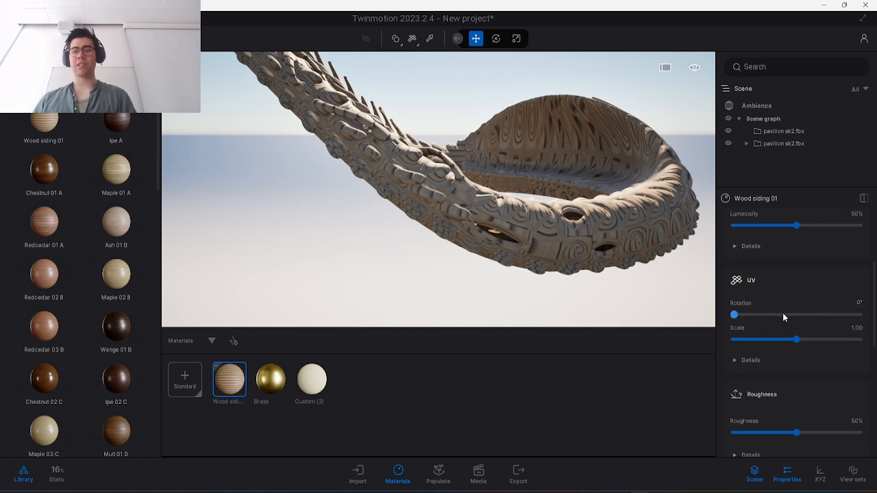
{"action": "left_click_drag", "start_coordinate": [758, 315], "coordinate": [761, 315]}
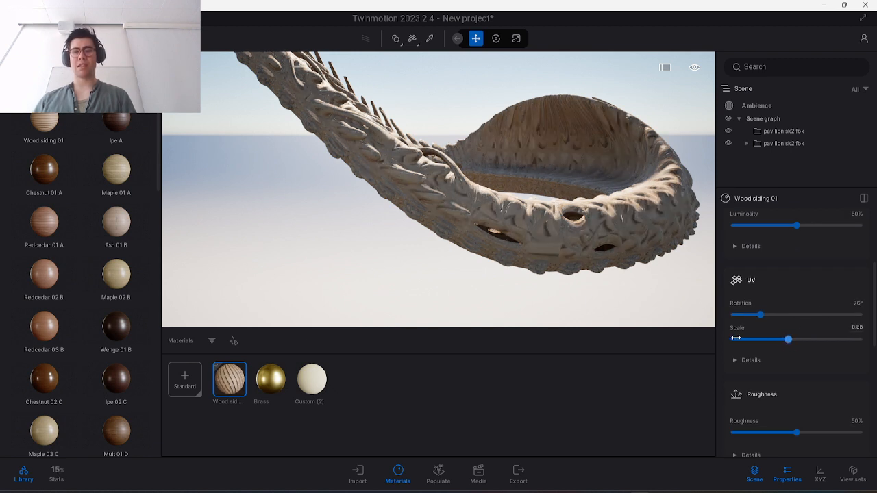
{"action": "left_click_drag", "start_coordinate": [765, 338], "coordinate": [730, 338]}
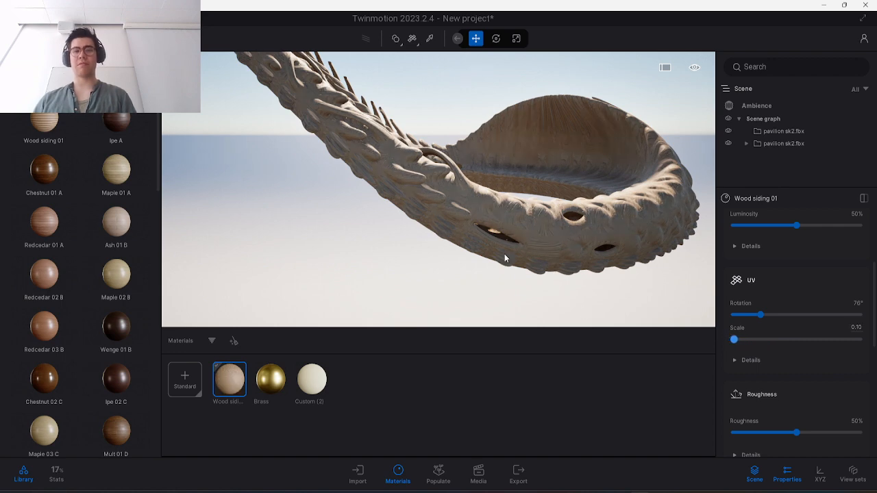
Examine the rescaled wood texture on the pavilion up close and from several sides, including its inner surfaces.
{"action": "middle_click_drag", "start_coordinate": [452, 250], "coordinate": [501, 247], "text": "shift"}
{"action": "scroll", "coordinate": [501, 248], "scroll_direction": "up", "scroll_amount": 5}
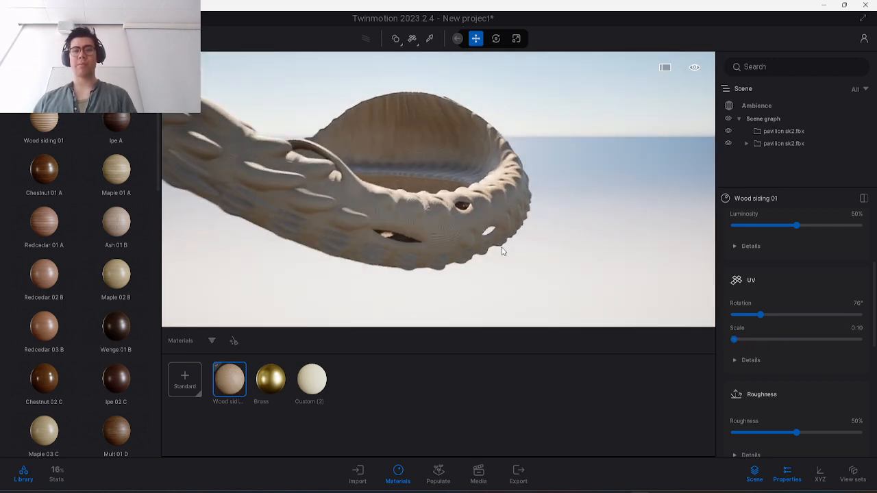
{"action": "scroll", "coordinate": [502, 247], "scroll_direction": "up", "scroll_amount": 3}
{"action": "scroll", "coordinate": [501, 248], "scroll_direction": "down", "scroll_amount": 8}
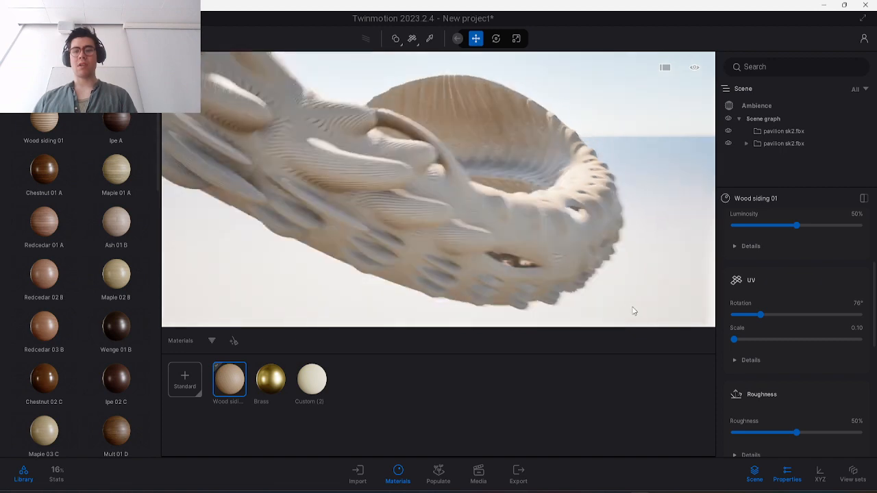
{"action": "scroll", "coordinate": [771, 371], "scroll_direction": "down", "scroll_amount": 2}
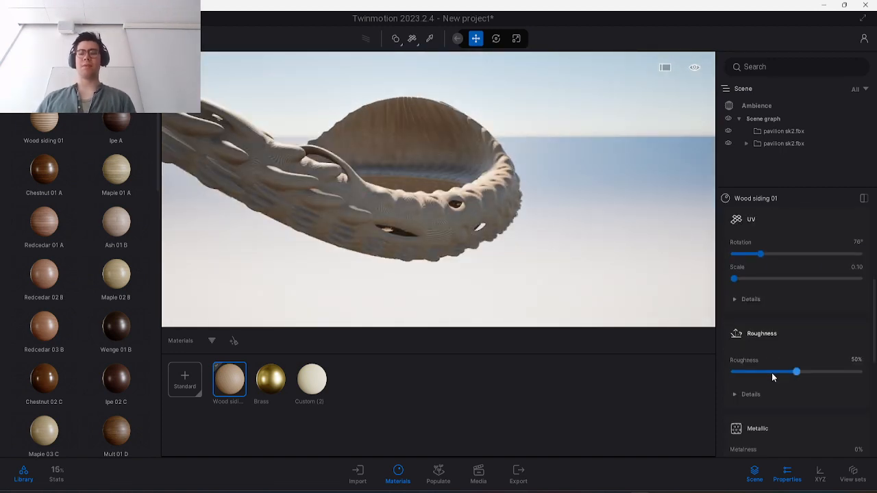
{"action": "scroll", "coordinate": [771, 377], "scroll_direction": "down", "scroll_amount": 1}
{"action": "scroll", "coordinate": [771, 377], "scroll_direction": "down", "scroll_amount": 1}
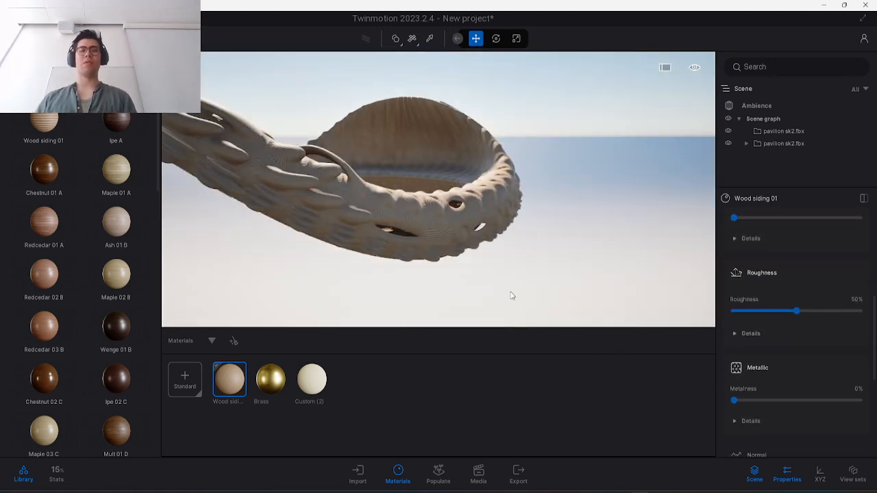
{"action": "middle_click_drag", "start_coordinate": [512, 294], "coordinate": [616, 277]}
{"action": "middle_click_drag", "start_coordinate": [543, 278], "coordinate": [630, 276], "text": "shift"}
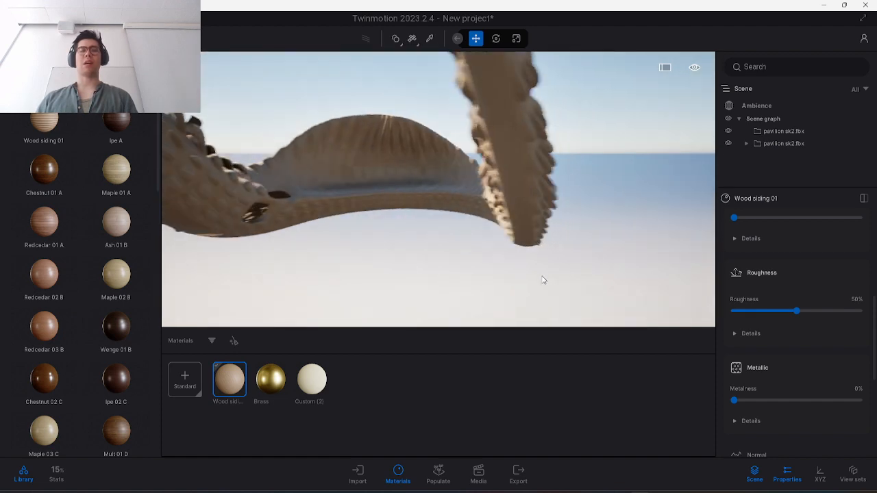
{"action": "middle_click_drag", "start_coordinate": [529, 273], "coordinate": [561, 274], "text": "shift"}
{"action": "scroll", "coordinate": [493, 239], "scroll_direction": "up", "scroll_amount": 5}
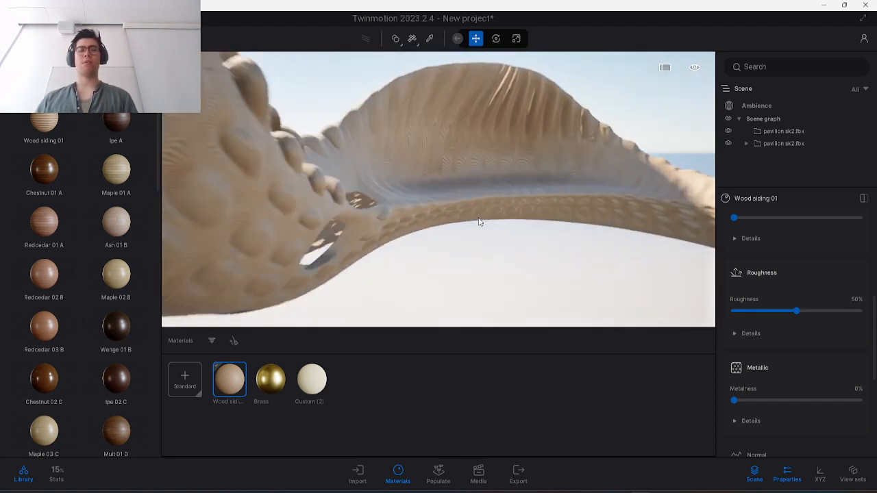
{"action": "scroll", "coordinate": [481, 135], "scroll_direction": "down", "scroll_amount": 5}
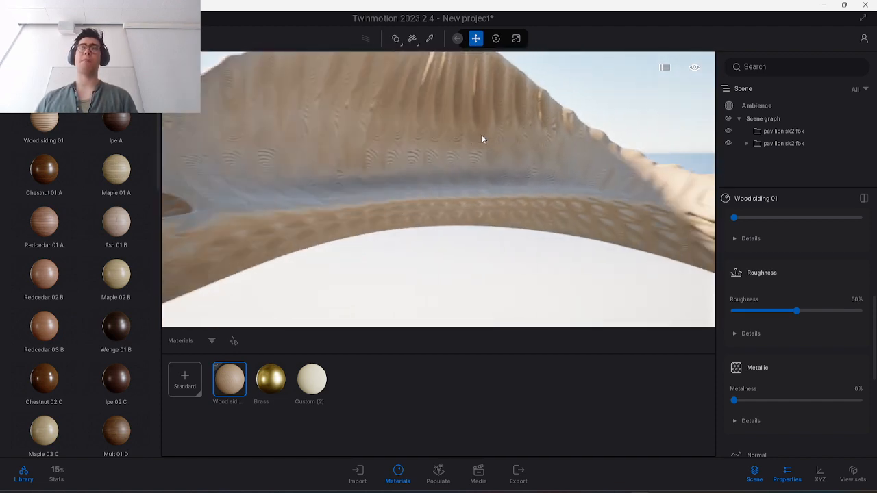
{"action": "scroll", "coordinate": [480, 140], "scroll_direction": "down", "scroll_amount": 8}
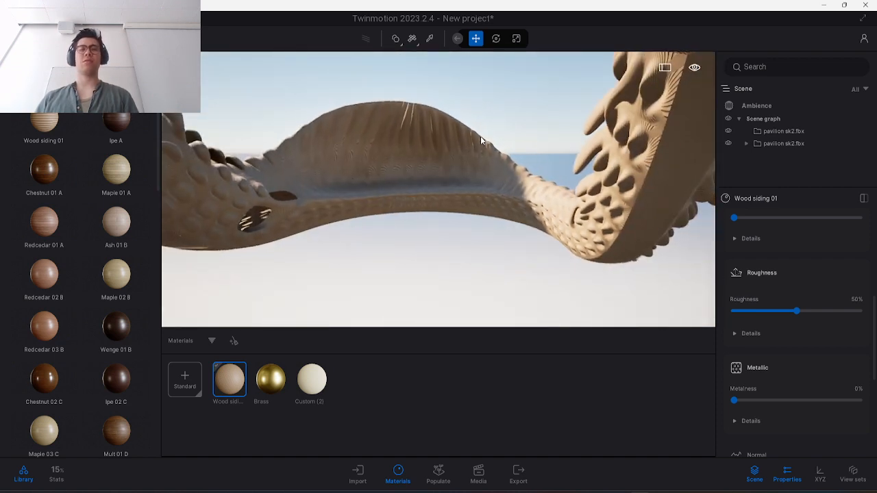
{"action": "scroll", "coordinate": [481, 141], "scroll_direction": "down", "scroll_amount": 2}
{"action": "right_click_drag", "start_coordinate": [473, 135], "coordinate": [442, 131]}
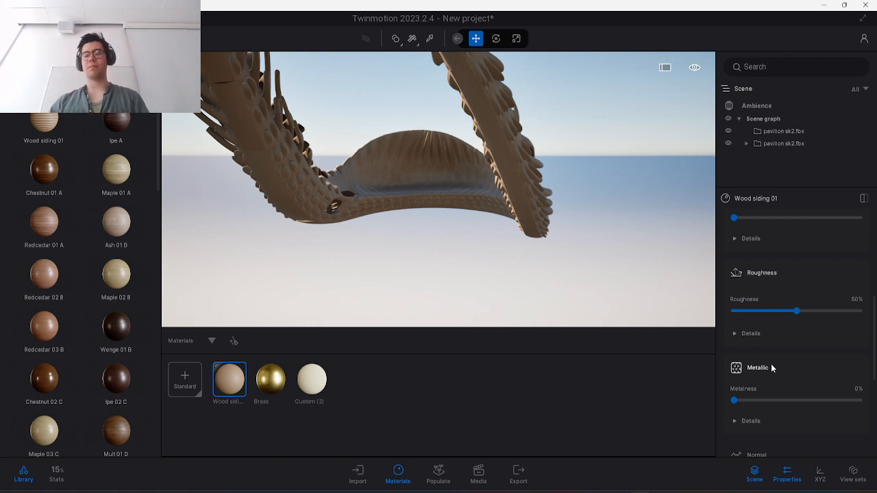
Try a higher metalness on the Wood siding 01 material, such as 31%, and return it to 0%.
{"action": "scroll", "coordinate": [770, 367], "scroll_direction": "down", "scroll_amount": 1}
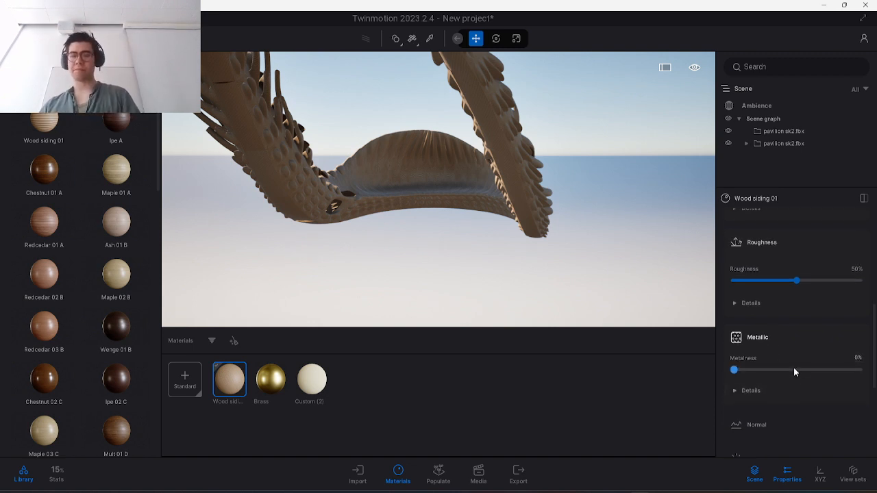
{"action": "scroll", "coordinate": [805, 391], "scroll_direction": "down", "scroll_amount": 1}
{"action": "scroll", "coordinate": [804, 386], "scroll_direction": "down", "scroll_amount": 4}
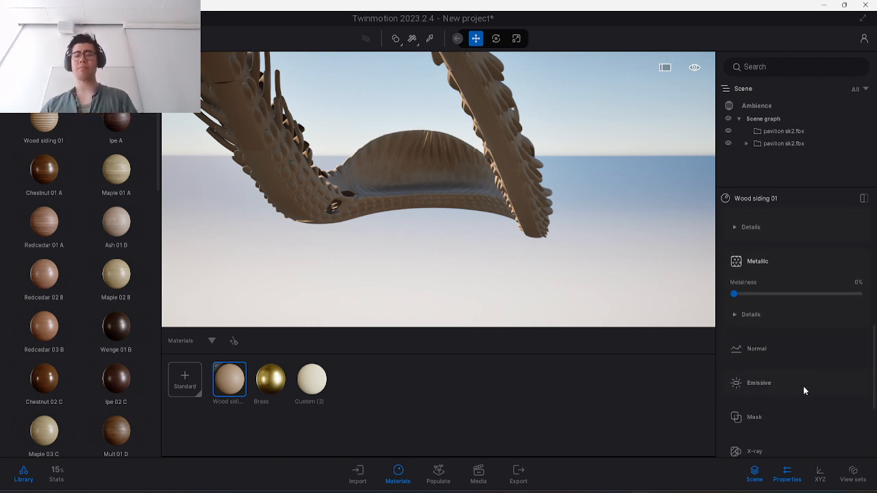
{"action": "left_click", "coordinate": [774, 279]}
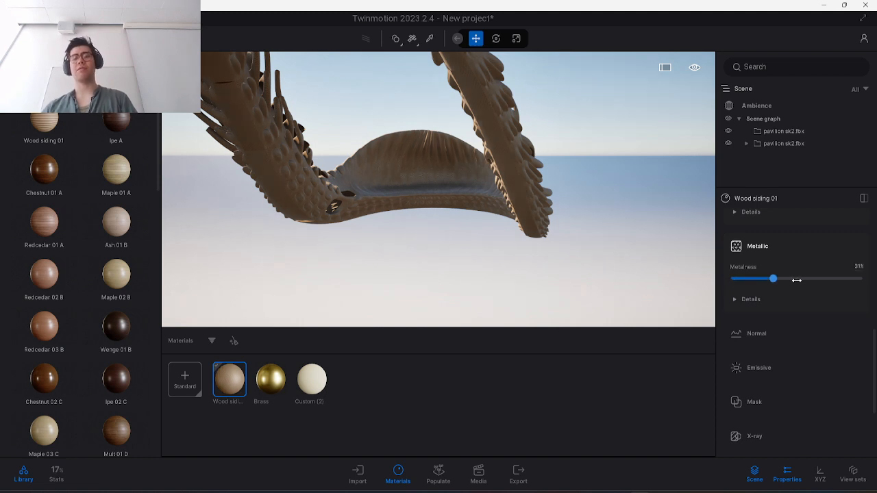
{"action": "left_click", "coordinate": [864, 281]}
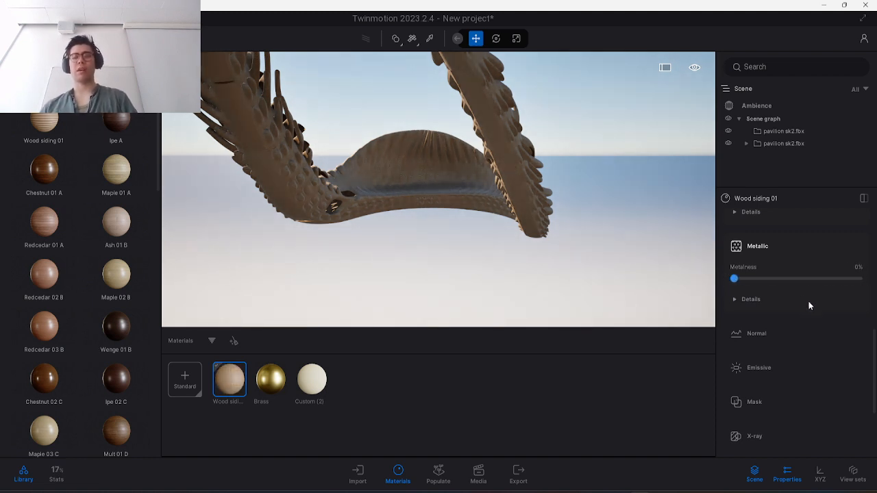
Try a strong emissive glow of about 51,459 nit on the Wood siding 01 material, and return it to 0.0 nit.
{"action": "scroll", "coordinate": [808, 305], "scroll_direction": "up", "scroll_amount": 8}
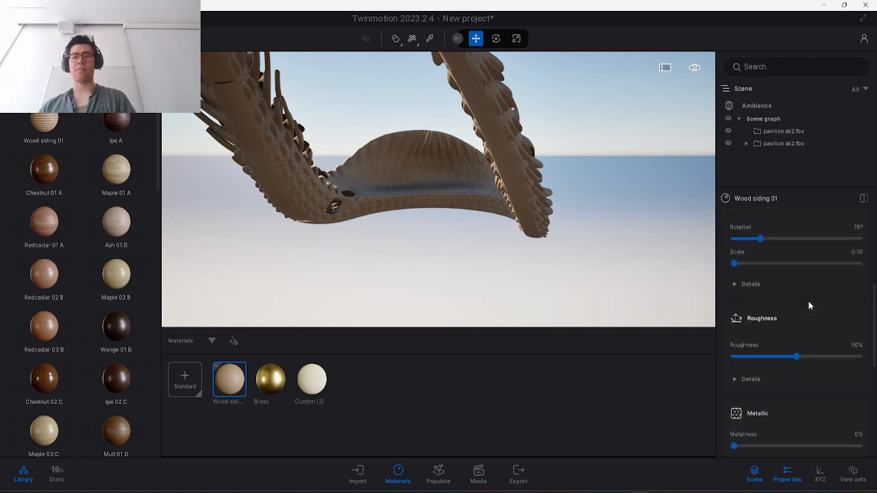
{"action": "scroll", "coordinate": [808, 305], "scroll_direction": "up", "scroll_amount": 2}
{"action": "scroll", "coordinate": [808, 306], "scroll_direction": "down", "scroll_amount": 7}
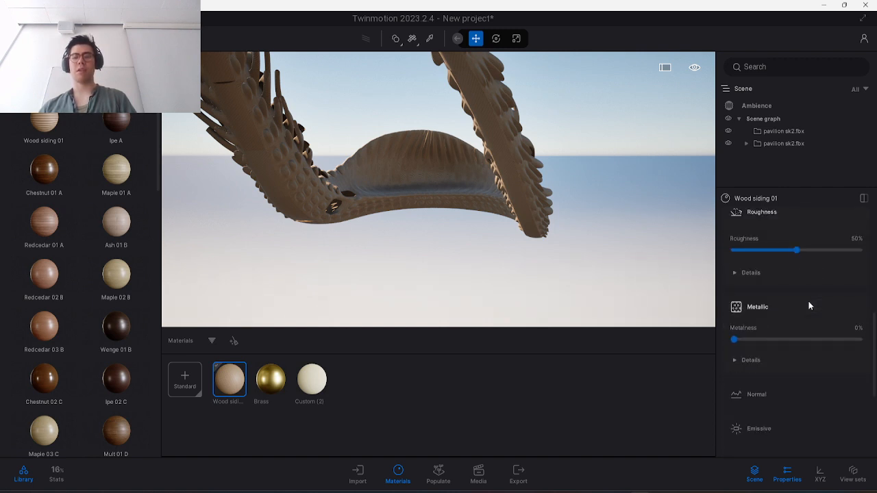
{"action": "scroll", "coordinate": [808, 305], "scroll_direction": "down", "scroll_amount": 6}
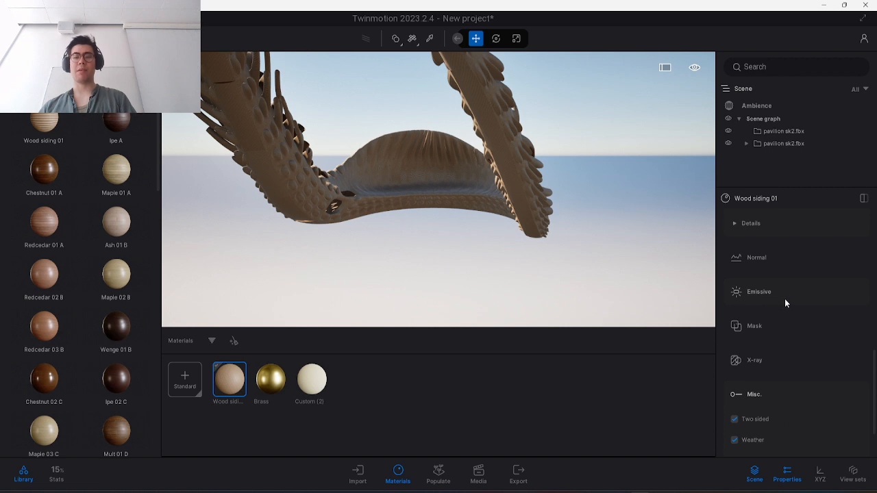
{"action": "left_click", "coordinate": [785, 302]}
{"action": "left_click_drag", "start_coordinate": [776, 321], "coordinate": [800, 326]}
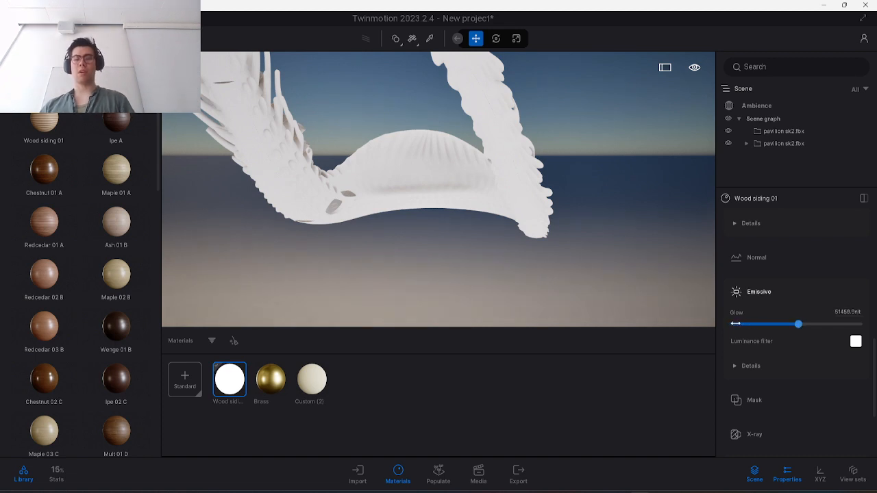
{"action": "left_click", "coordinate": [735, 323]}
{"action": "scroll", "coordinate": [866, 407], "scroll_direction": "down", "scroll_amount": 1}
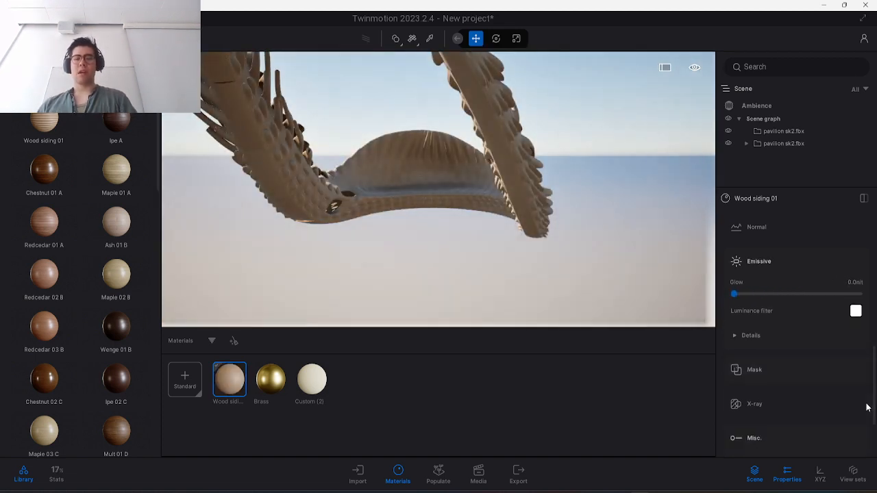
{"action": "scroll", "coordinate": [866, 407], "scroll_direction": "down", "scroll_amount": 1}
{"action": "scroll", "coordinate": [864, 404], "scroll_direction": "down", "scroll_amount": 5}
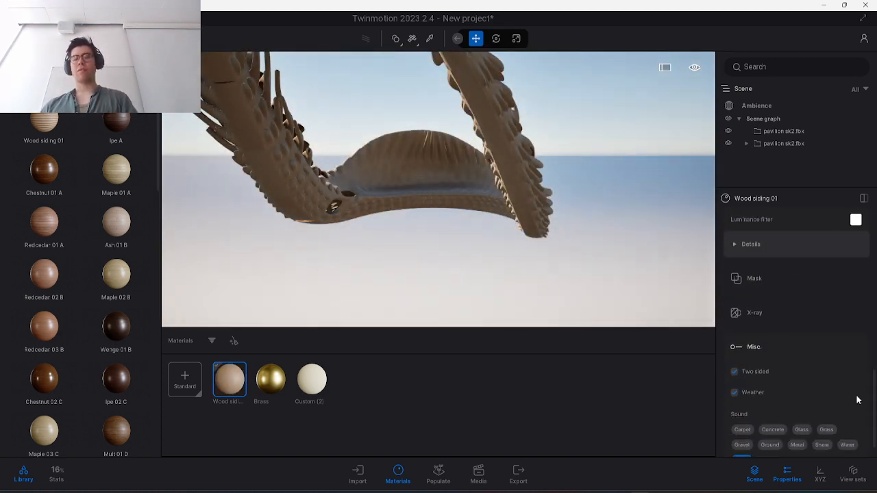
{"action": "scroll", "coordinate": [826, 342], "scroll_direction": "up", "scroll_amount": 6}
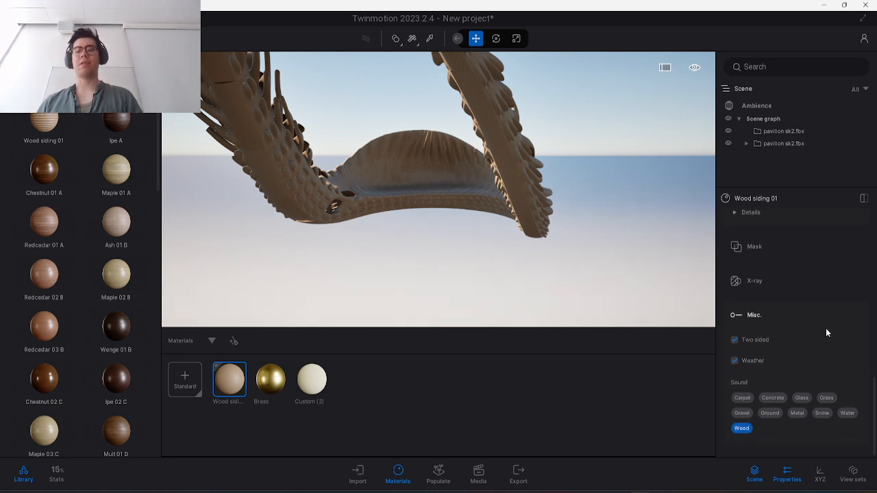
{"action": "scroll", "coordinate": [815, 333], "scroll_direction": "up", "scroll_amount": 15}
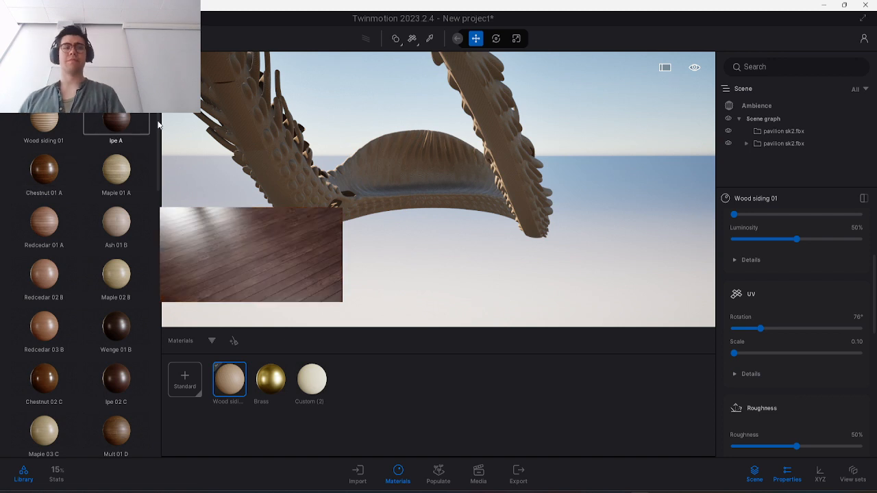
Add the Flat landscape from the library's vegetation landscapes to the scene beneath the pavilion.
{"action": "left_click", "coordinate": [71, 114]}
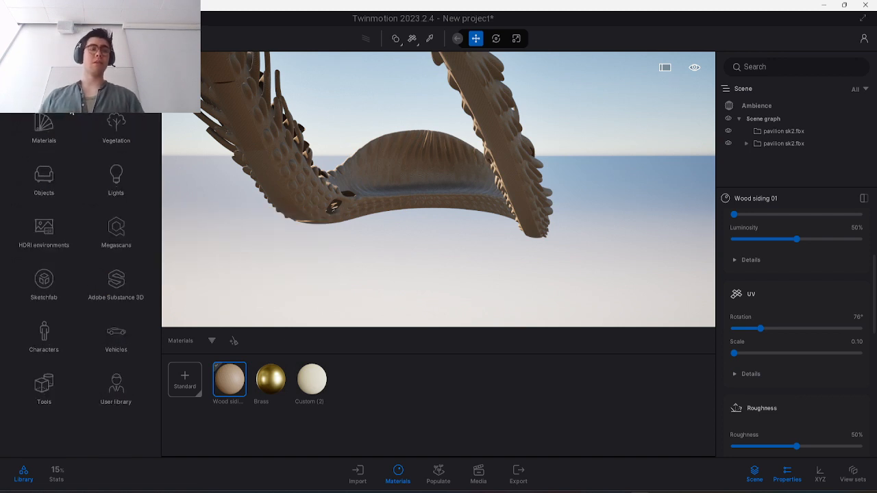
{"action": "left_click", "coordinate": [116, 127]}
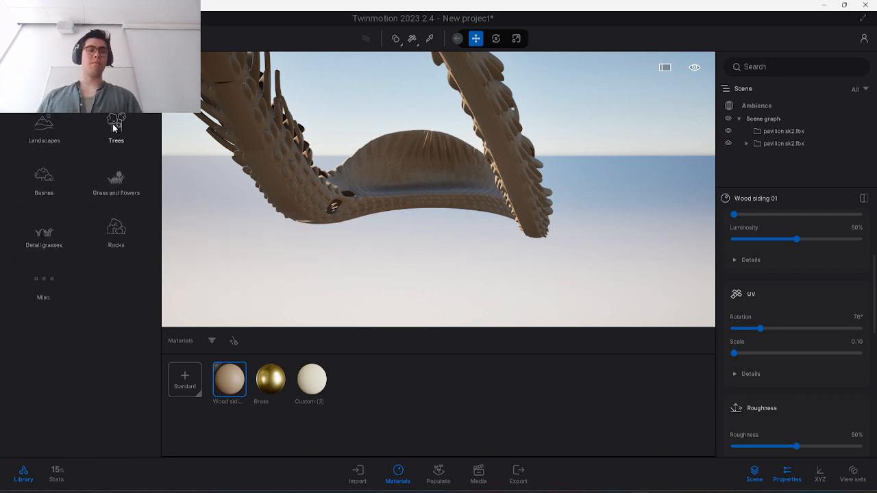
{"action": "left_click", "coordinate": [41, 122]}
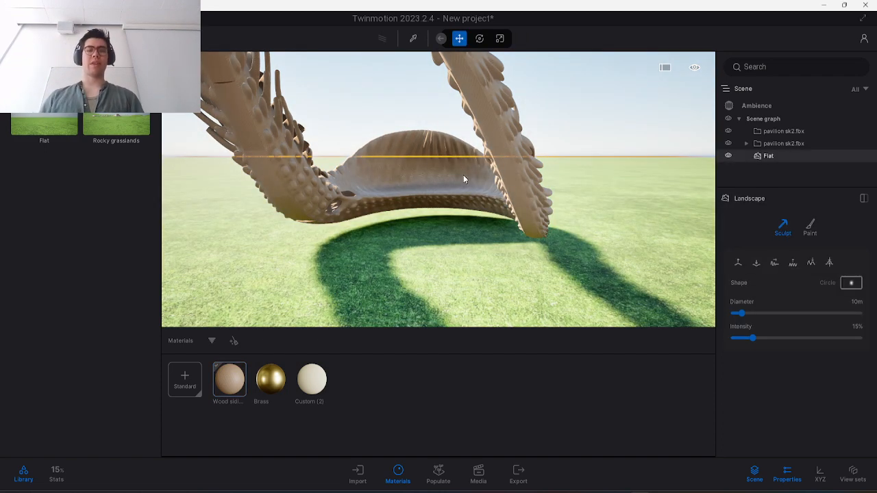
Sculpt raised hills in the Flat landscape under, beside and behind the pavilion with a 10 m circular brush at 15% intensity.
{"action": "scroll", "coordinate": [469, 185], "scroll_direction": "down", "scroll_amount": 3}
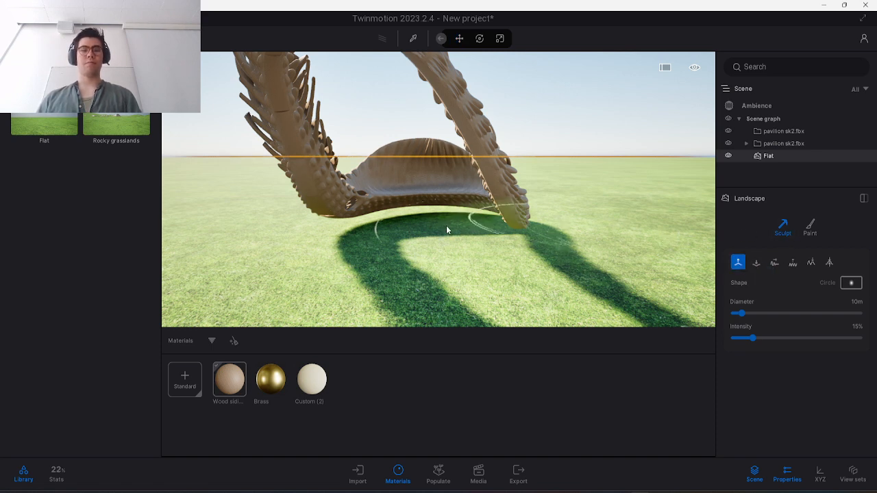
{"action": "left_click_drag", "start_coordinate": [446, 225], "coordinate": [316, 232]}
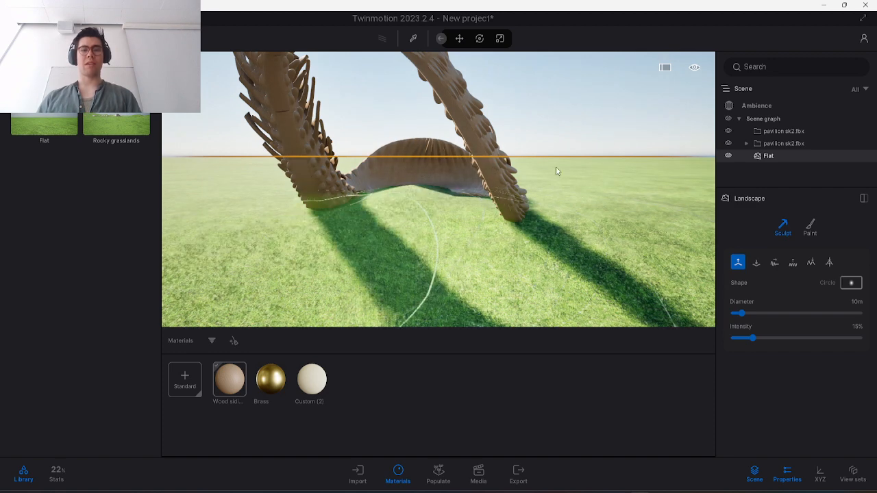
{"action": "key", "text": "d"}
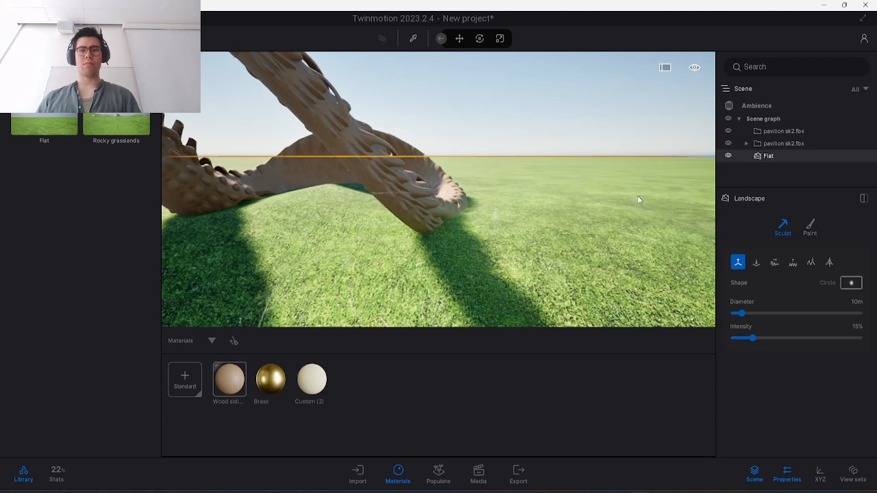
{"action": "left_click", "coordinate": [630, 196]}
{"action": "key", "text": "d"}
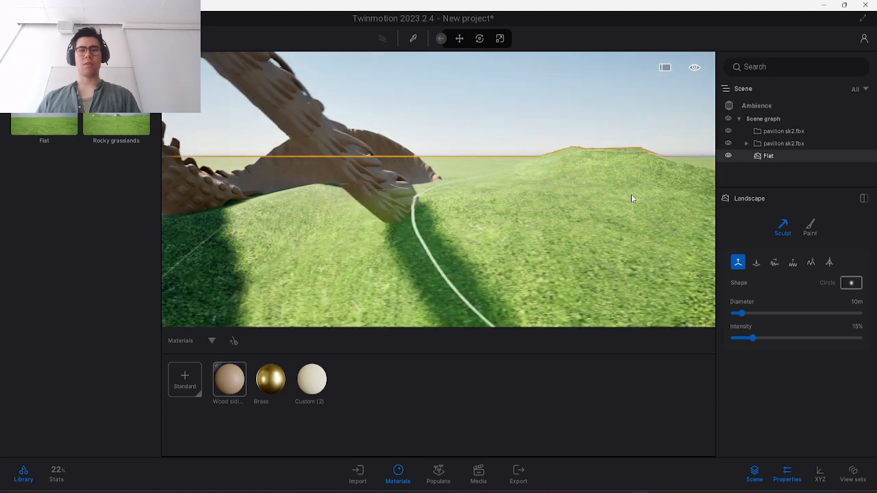
{"action": "key", "text": "e"}
{"action": "key", "text": "e"}
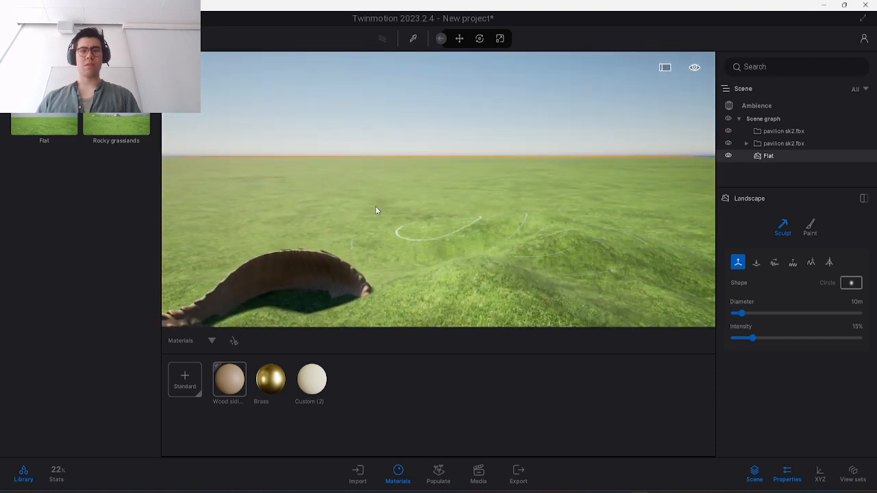
{"action": "mouse_move", "coordinate": [261, 227]}
{"action": "left_mouse_down"}
{"action": "mouse_move", "coordinate": [204, 233]}
{"action": "mouse_move", "coordinate": [222, 213]}
{"action": "mouse_move", "coordinate": [353, 209]}
{"action": "mouse_move", "coordinate": [441, 222]}
{"action": "left_mouse_up"}
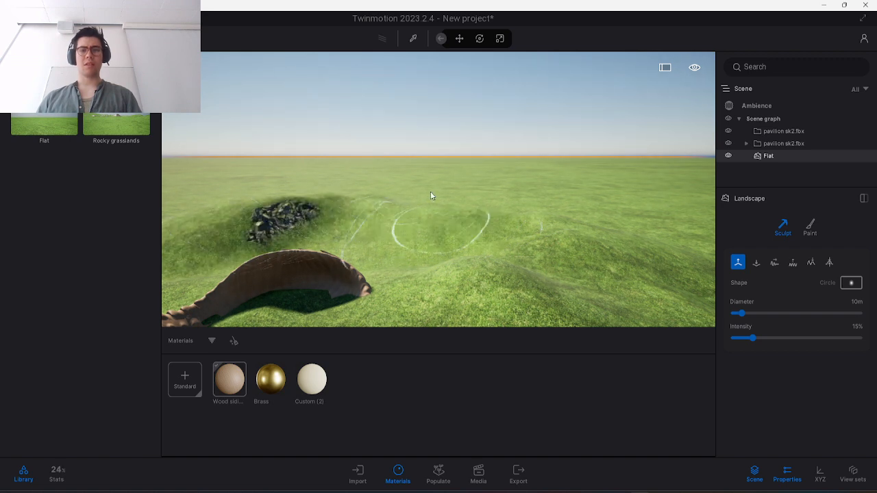
Dig the raised ground around the pavilion down with the 10 m sculpting brush, and stop sculpting.
{"action": "key", "text": "s"}
{"action": "left_click", "coordinate": [755, 262]}
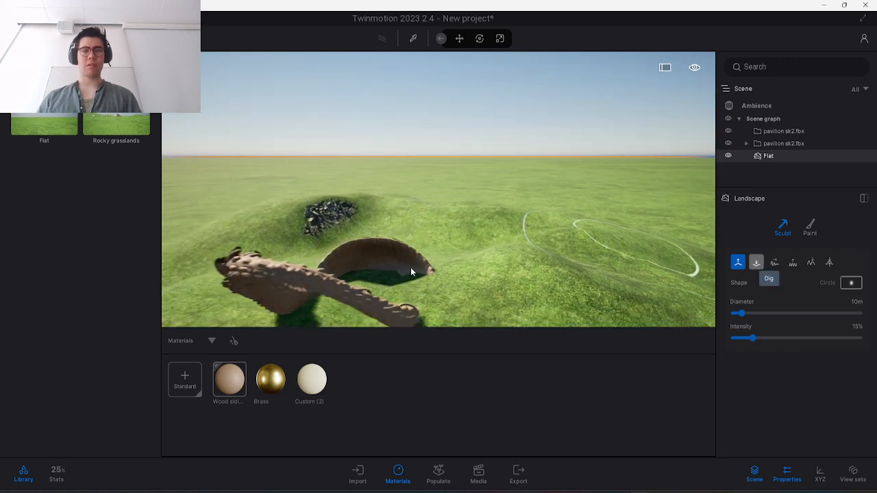
{"action": "left_click_drag", "start_coordinate": [416, 275], "coordinate": [458, 266]}
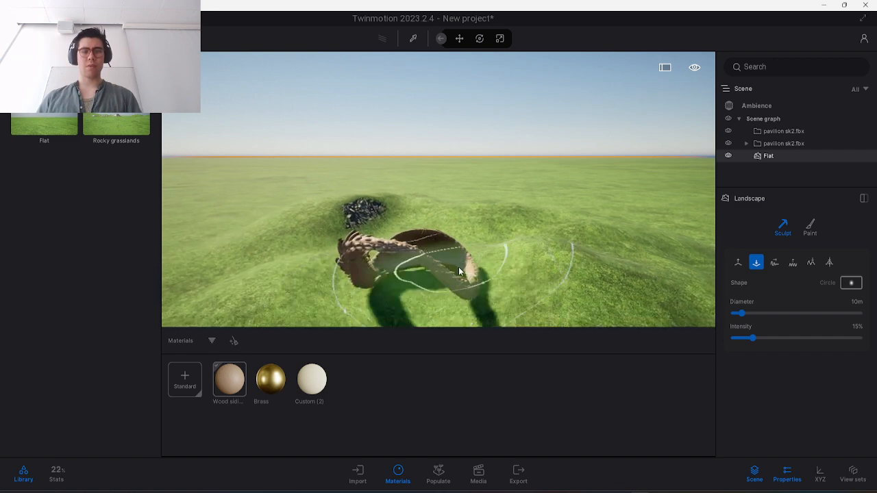
{"action": "key", "text": "q"}
{"action": "key", "text": "q"}
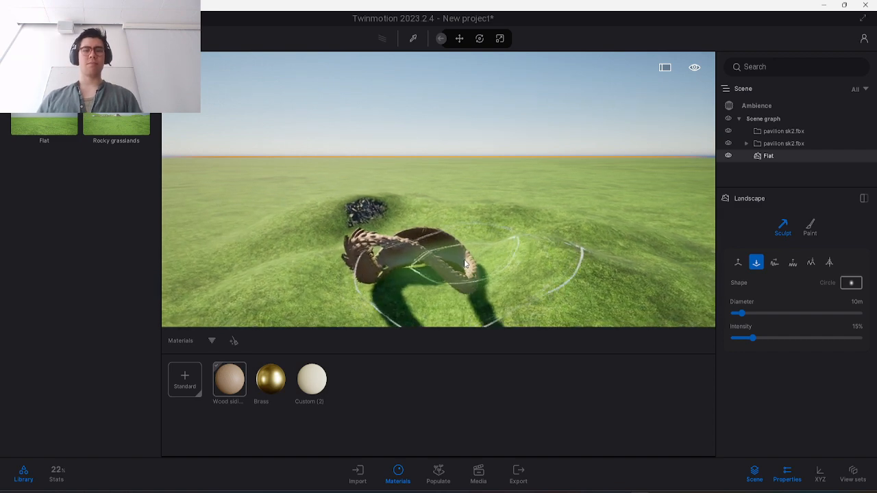
{"action": "key", "text": "q"}
{"action": "key", "text": "w"}
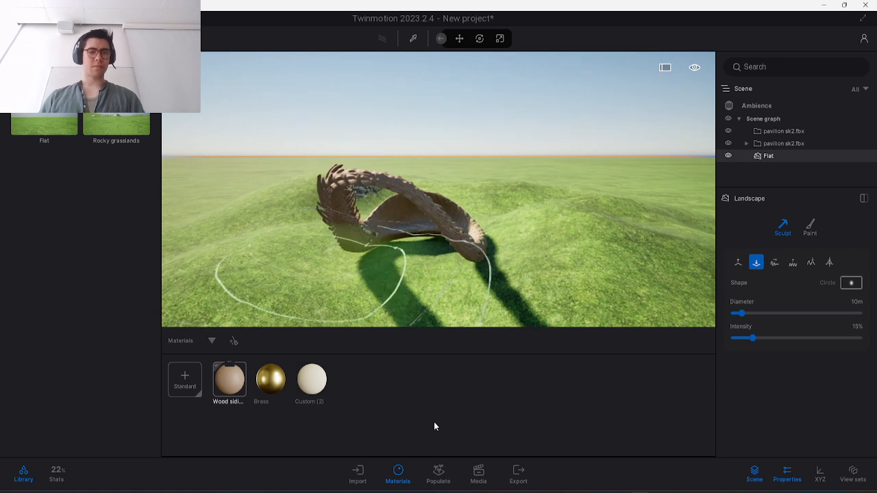
{"action": "key", "text": "Escape"}
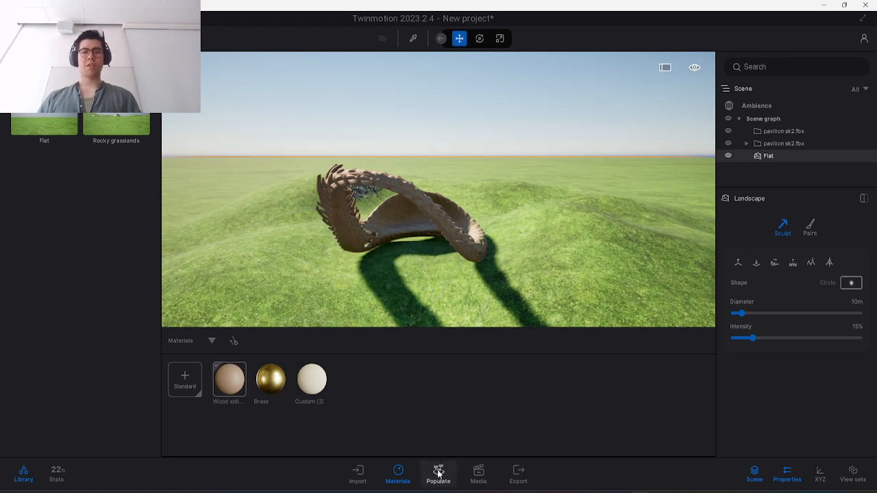
Set up foliage painting and add the Indian Sandalwood tree to its list of models to paint.
{"action": "left_click", "coordinate": [438, 473]}
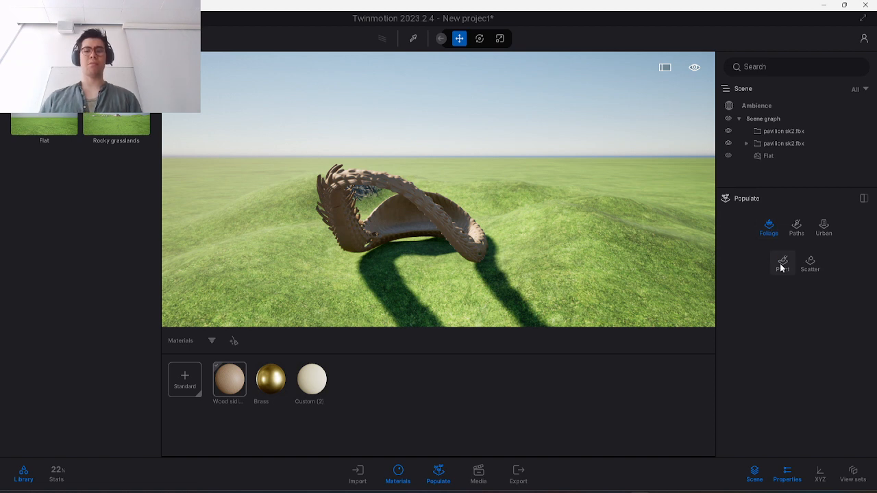
{"action": "left_click", "coordinate": [782, 265]}
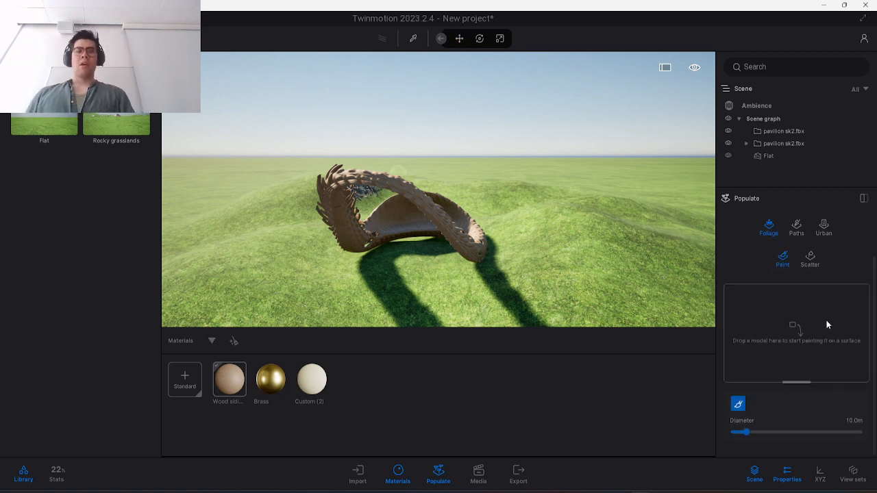
{"action": "left_click", "coordinate": [14, 88]}
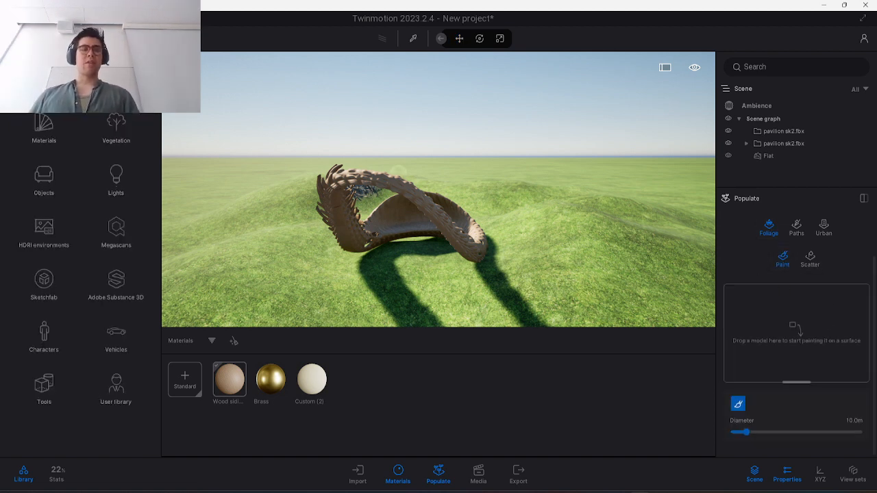
{"action": "left_click", "coordinate": [123, 126]}
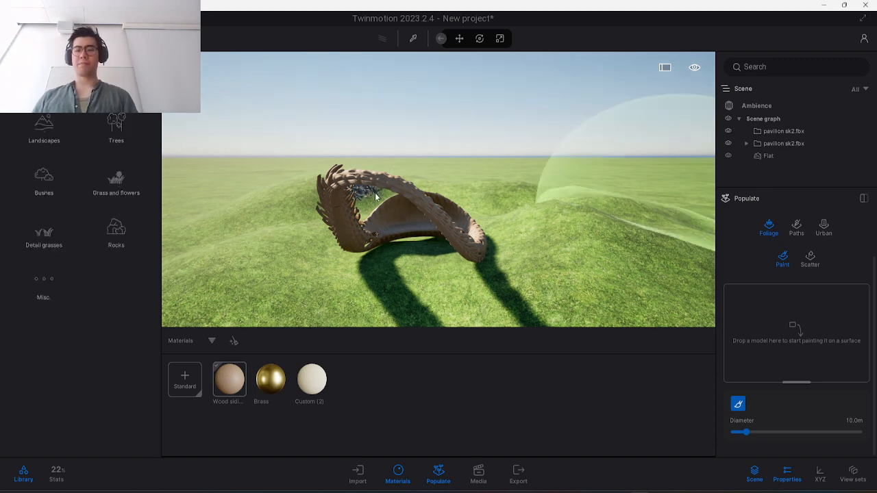
{"action": "left_click", "coordinate": [104, 122]}
{"action": "mouse_move", "coordinate": [103, 179]}
{"action": "mouse_move", "coordinate": [44, 121]}
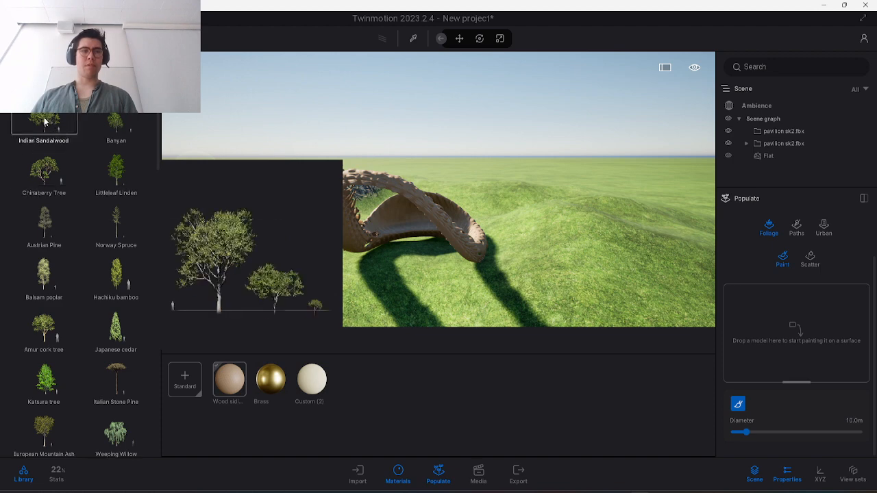
{"action": "mouse_move", "coordinate": [818, 328]}
{"action": "left_mouse_down"}
{"action": "mouse_move", "coordinate": [837, 327]}
{"action": "mouse_move", "coordinate": [826, 320]}
{"action": "left_mouse_up"}
Find Tall grass 04 among the library's grasses and flowers and add it to the foliage paint models.
{"action": "mouse_move", "coordinate": [11, 125]}
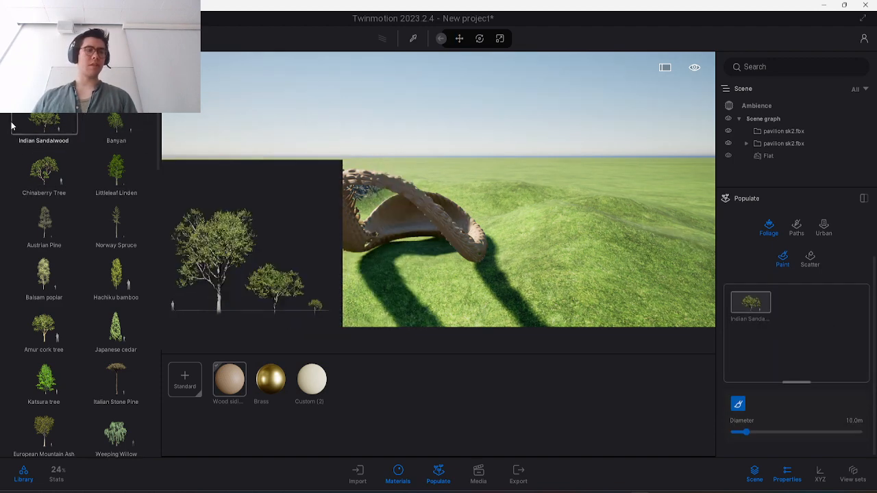
{"action": "left_click", "coordinate": [11, 89]}
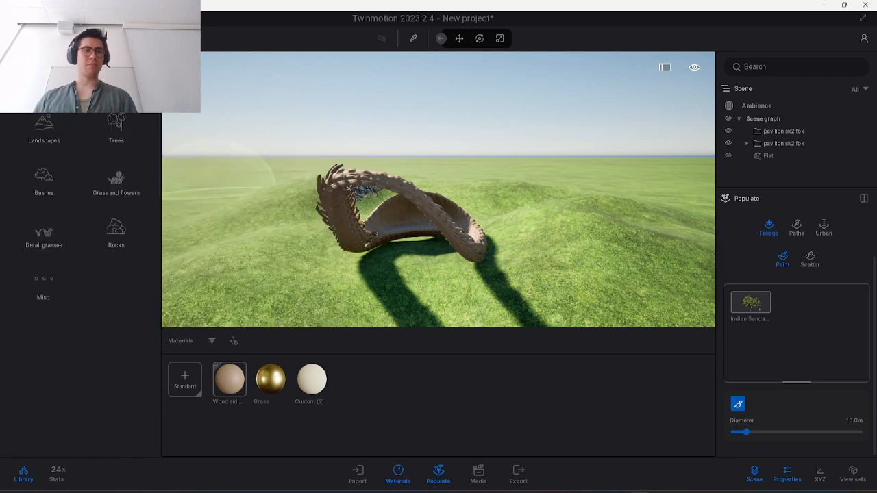
{"action": "left_click", "coordinate": [44, 235]}
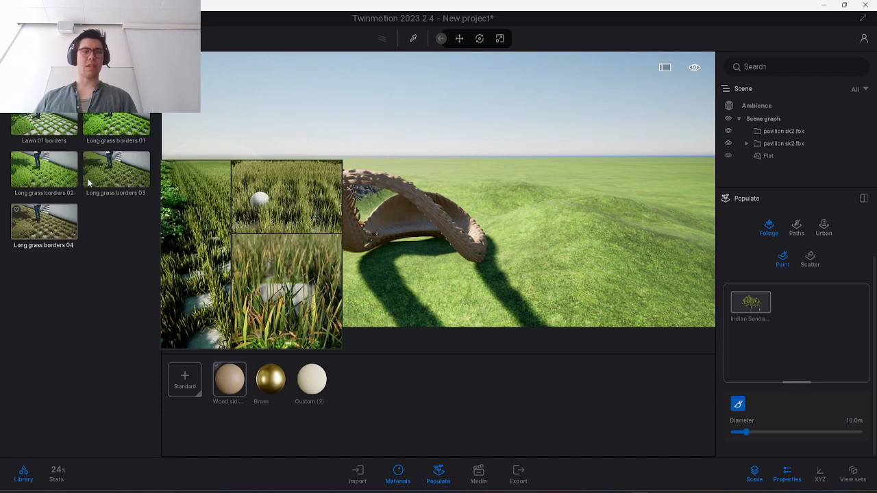
{"action": "left_click", "coordinate": [12, 89]}
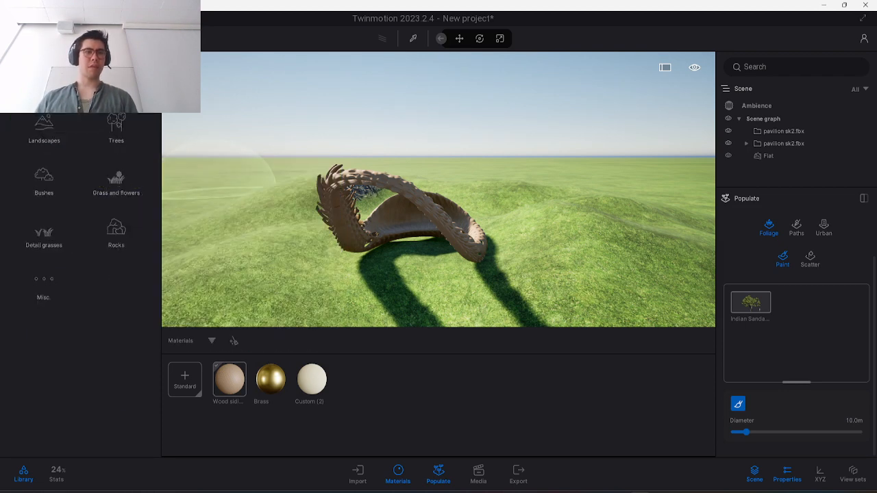
{"action": "left_click", "coordinate": [116, 184]}
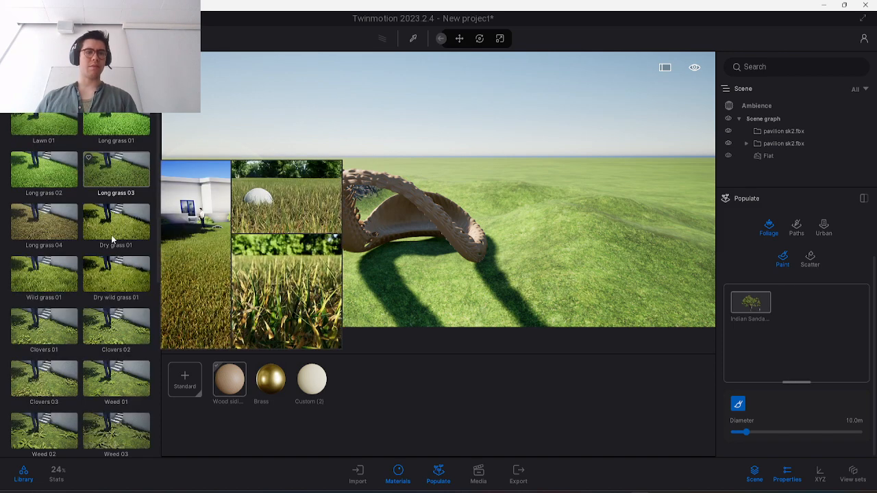
{"action": "scroll", "coordinate": [116, 258], "scroll_direction": "down", "scroll_amount": 5}
{"action": "scroll", "coordinate": [116, 263], "scroll_direction": "down", "scroll_amount": 3}
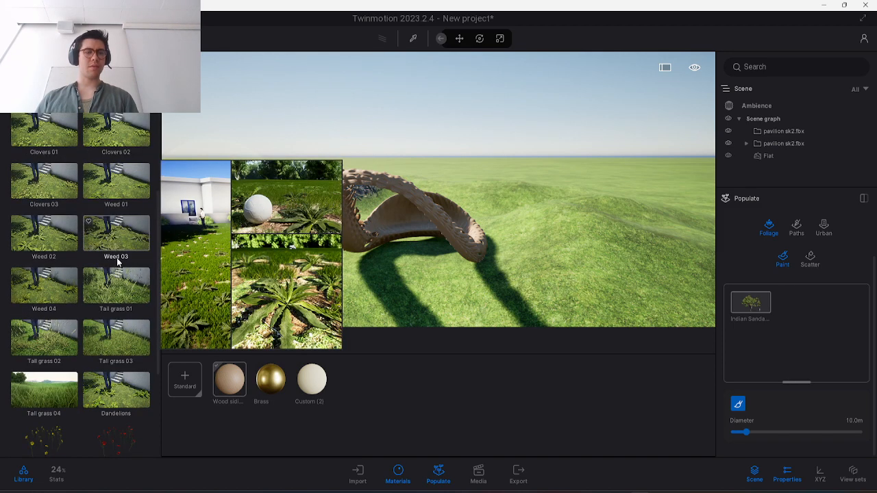
{"action": "left_click_drag", "start_coordinate": [392, 374], "coordinate": [800, 336]}
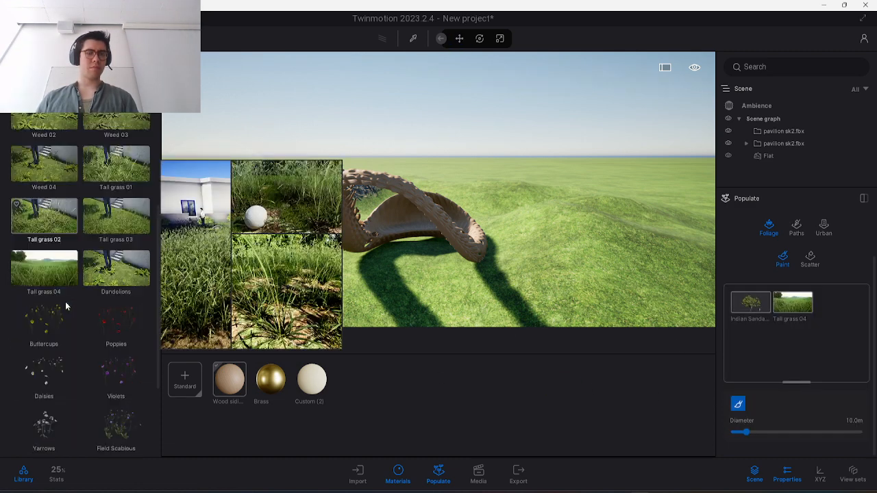
Add Ling Heather from the grasses and flowers to the foliage paint models.
{"action": "scroll", "coordinate": [65, 302], "scroll_direction": "down", "scroll_amount": 3}
{"action": "left_click_drag", "start_coordinate": [41, 425], "coordinate": [665, 341]}
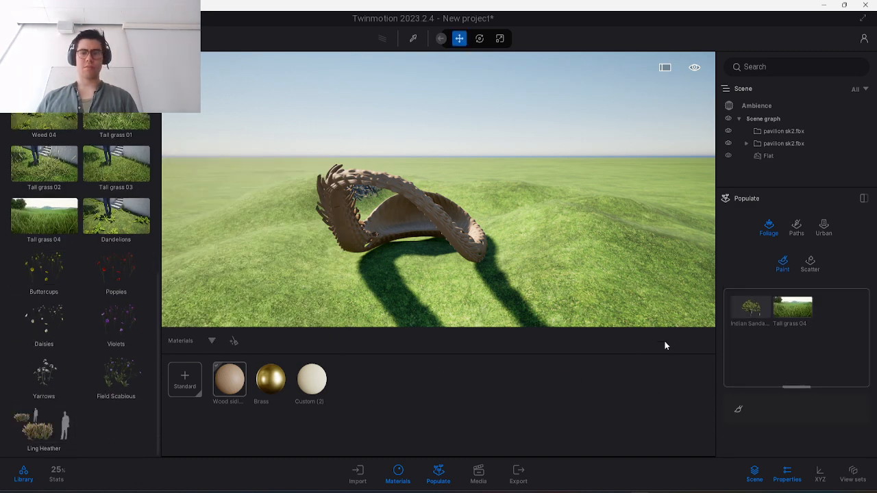
{"action": "left_click_drag", "start_coordinate": [766, 344], "coordinate": [767, 341]}
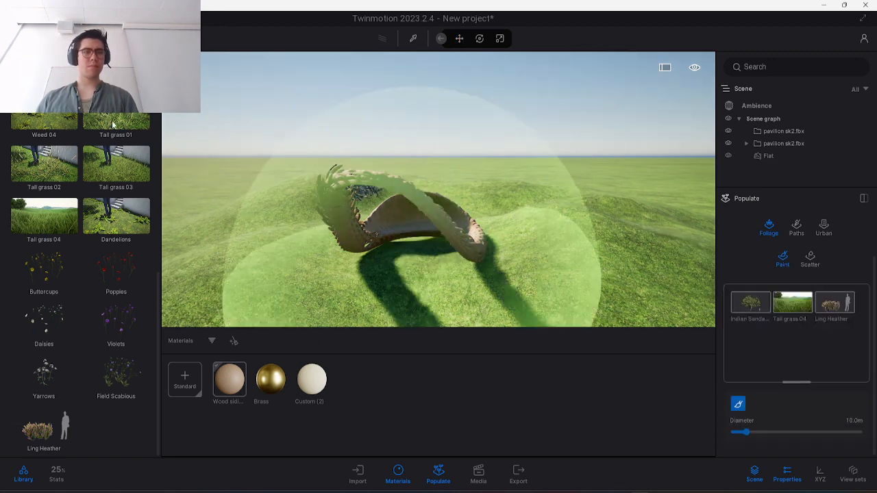
Add Rock 1 from the library's vegetation rocks to the foliage paint models.
{"action": "left_click", "coordinate": [12, 89]}
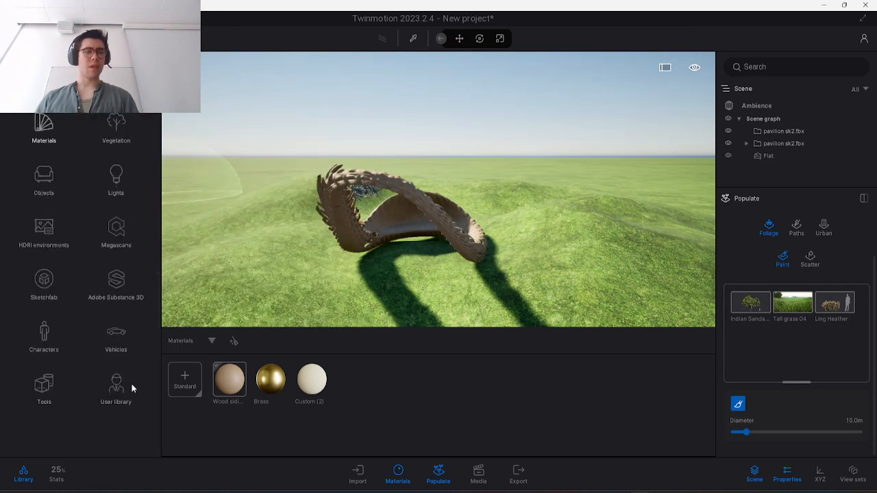
{"action": "left_click", "coordinate": [116, 129]}
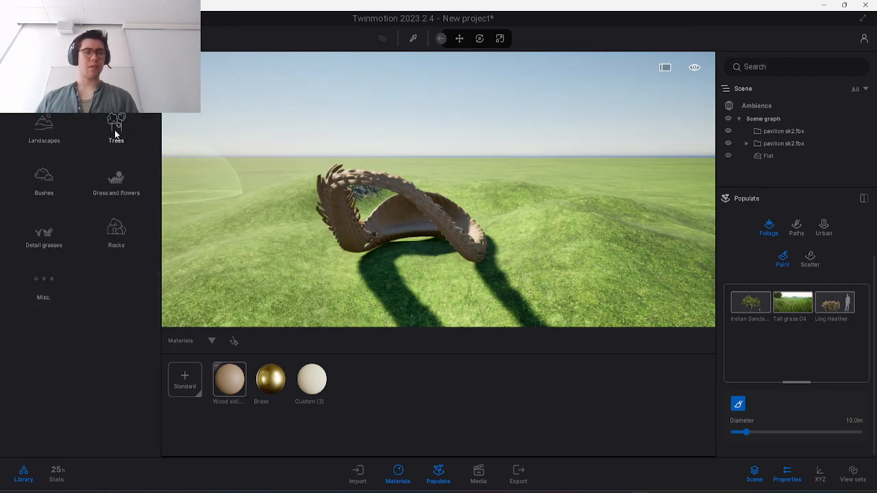
{"action": "left_click", "coordinate": [114, 233]}
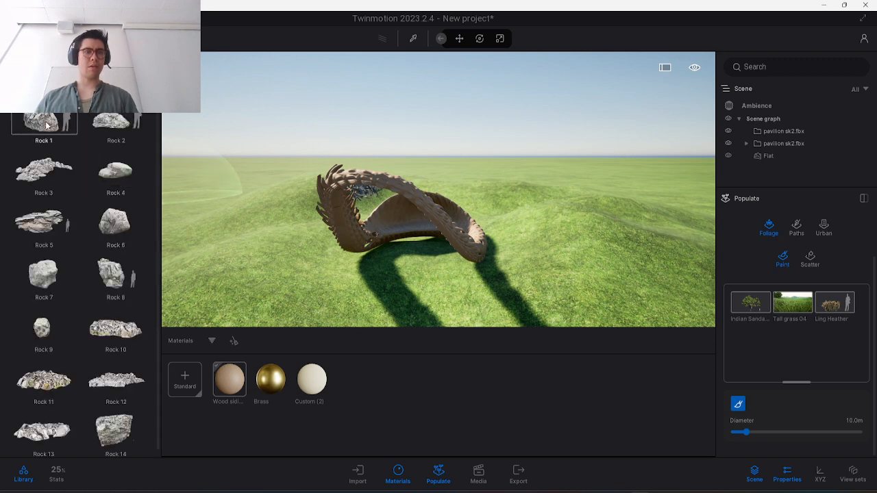
{"action": "mouse_move", "coordinate": [61, 129]}
{"action": "left_mouse_down"}
{"action": "mouse_move", "coordinate": [753, 328]}
{"action": "mouse_move", "coordinate": [773, 344]}
{"action": "mouse_move", "coordinate": [747, 339]}
{"action": "left_mouse_up"}
Paint the mix of trees, tall grass, heather and rocks over the terrain around both sides and the rear of the pavilion.
{"action": "key", "text": "e"}
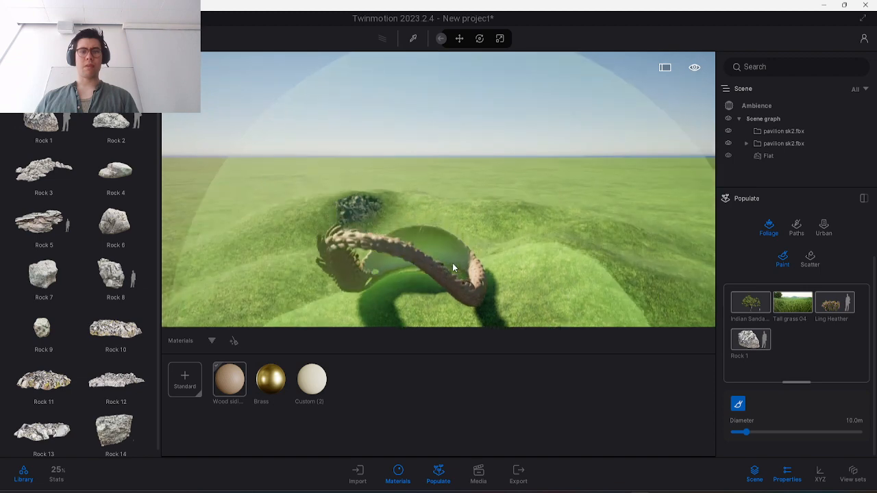
{"action": "key", "text": "e"}
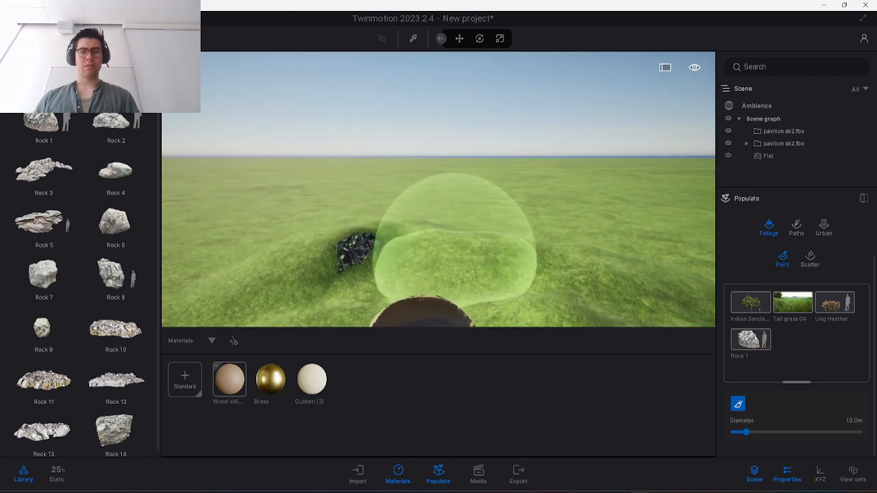
{"action": "right_click_drag", "start_coordinate": [453, 255], "coordinate": [453, 313]}
{"action": "key", "text": "s"}
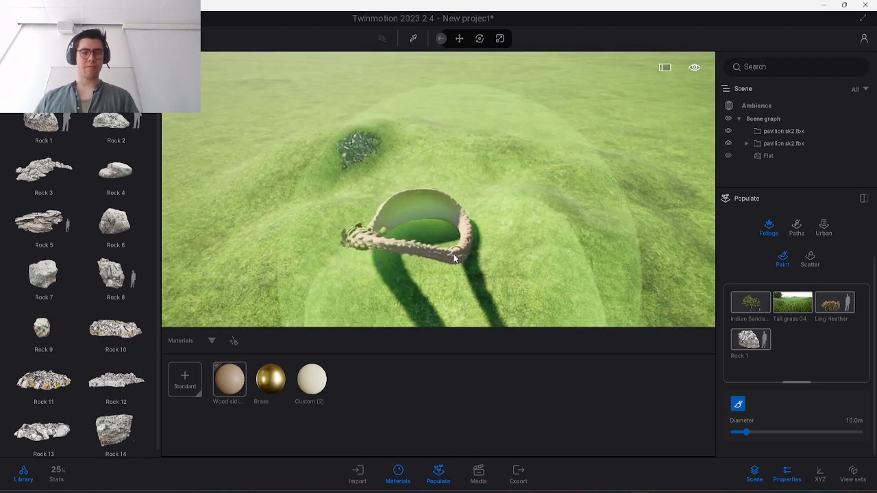
{"action": "key", "text": "s"}
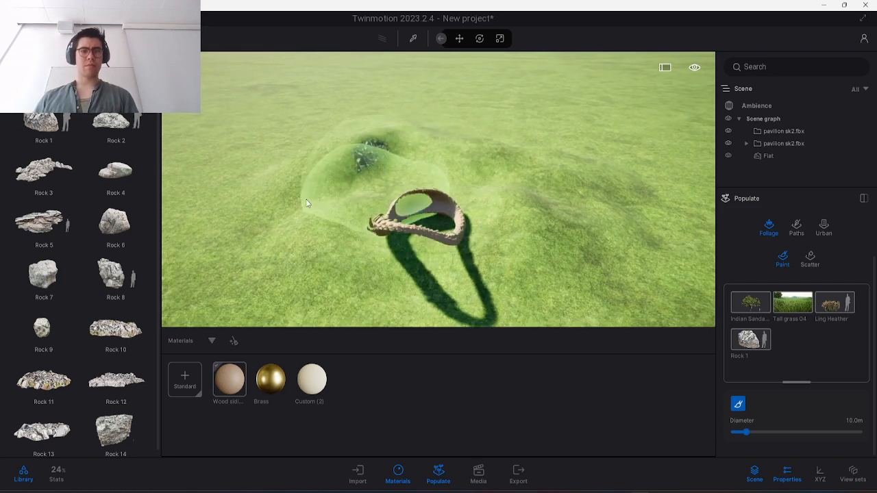
{"action": "mouse_move", "coordinate": [278, 227]}
{"action": "left_mouse_down"}
{"action": "mouse_move", "coordinate": [276, 181]}
{"action": "mouse_move", "coordinate": [304, 150]}
{"action": "mouse_move", "coordinate": [349, 137]}
{"action": "left_mouse_up"}
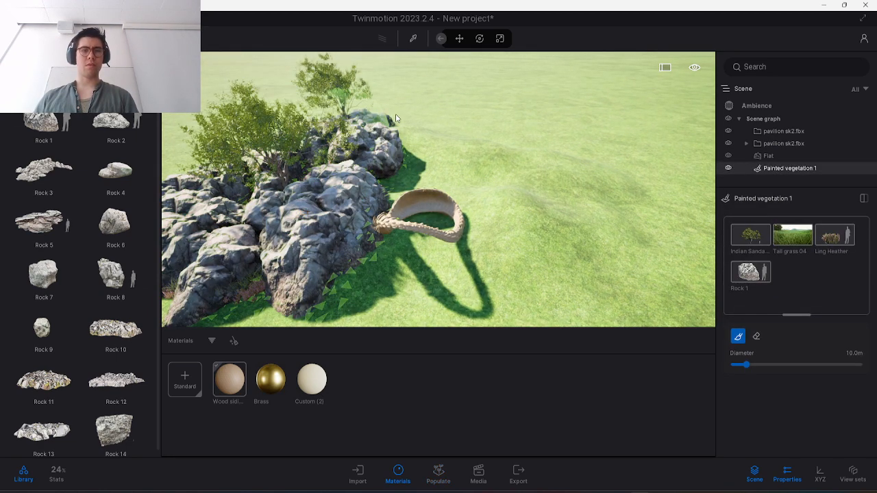
{"action": "mouse_move", "coordinate": [443, 118]}
{"action": "left_mouse_down"}
{"action": "mouse_move", "coordinate": [479, 119]}
{"action": "mouse_move", "coordinate": [555, 152]}
{"action": "mouse_move", "coordinate": [618, 235]}
{"action": "mouse_move", "coordinate": [668, 280]}
{"action": "left_mouse_up"}
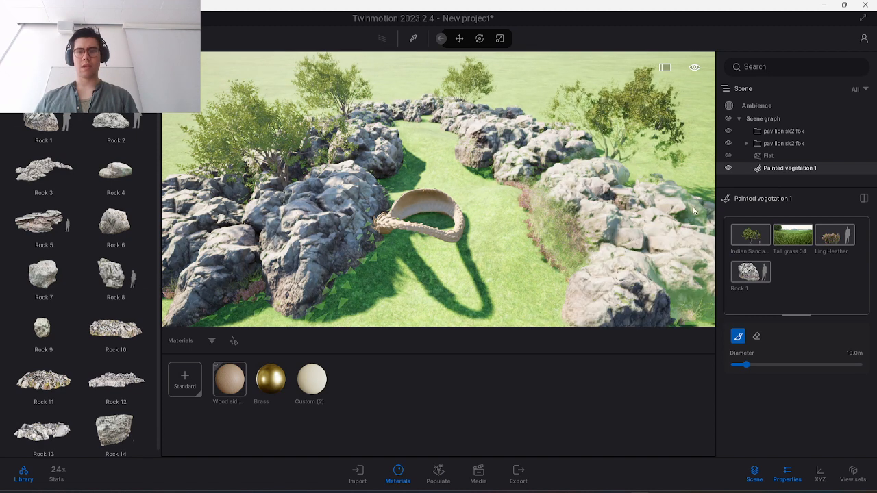
Set the density of Rock 1 in the painted vegetation to 1%.
{"action": "left_click", "coordinate": [757, 276]}
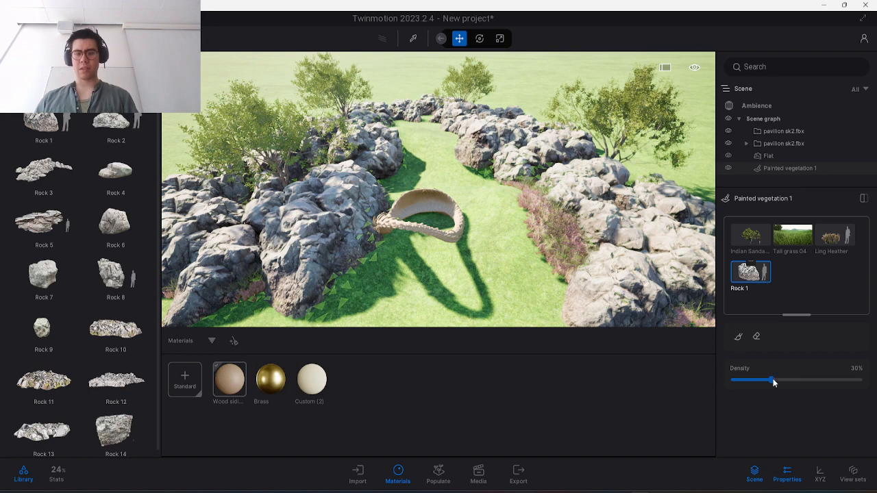
{"action": "left_click_drag", "start_coordinate": [754, 381], "coordinate": [736, 380]}
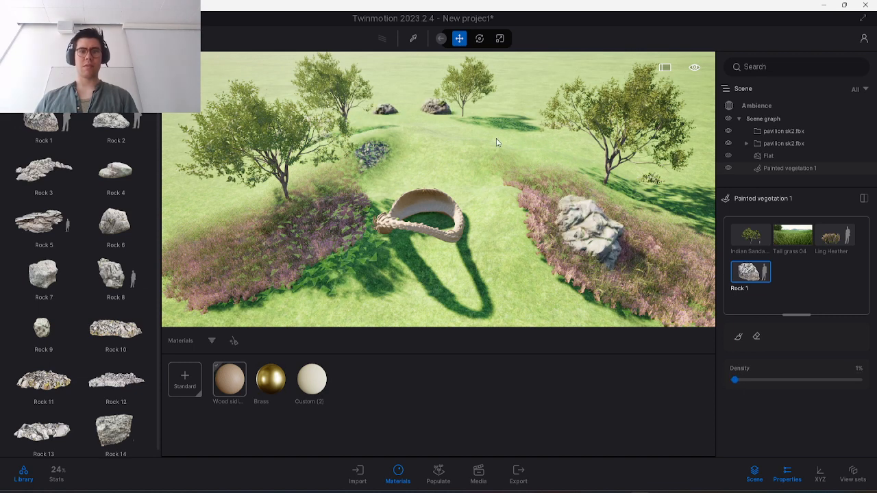
{"action": "middle_click_drag", "start_coordinate": [438, 226], "coordinate": [451, 129], "text": "shift"}
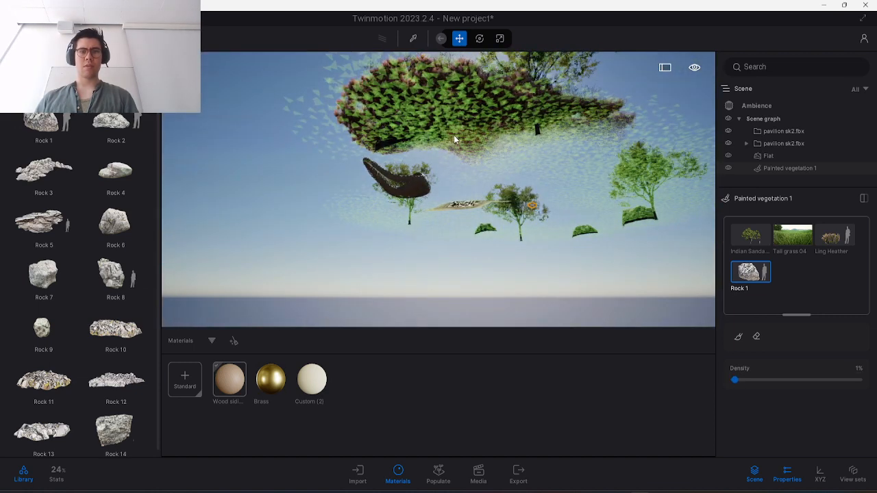
{"action": "right_click_drag", "start_coordinate": [465, 148], "coordinate": [466, 151]}
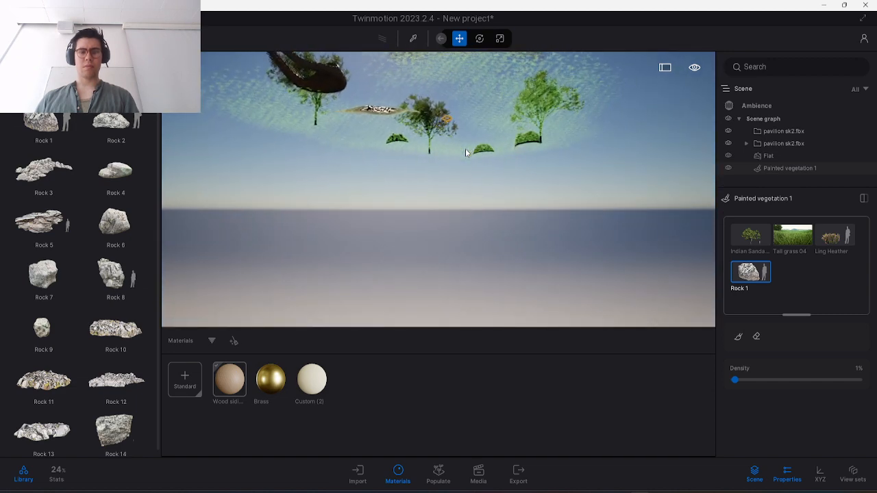
{"action": "key", "text": "e"}
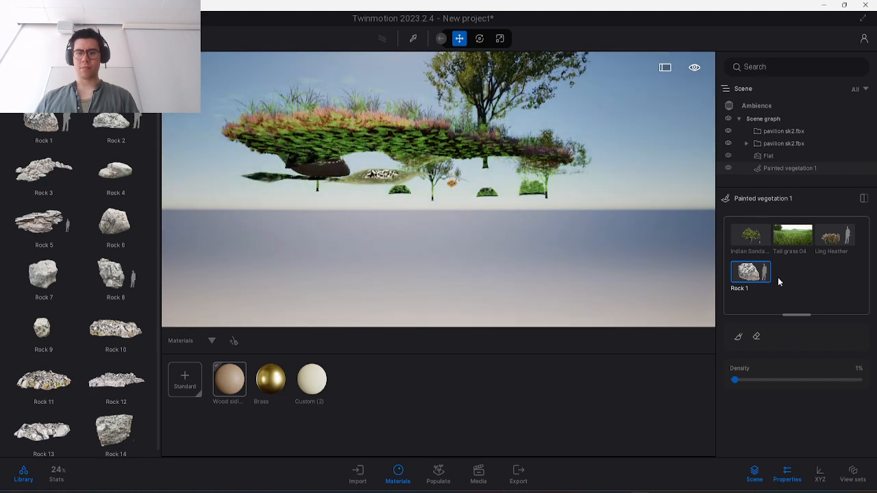
Resume the foliage brush and paint more of the mixed vegetation over the mounds on both sides of the pavilion.
{"action": "left_click", "coordinate": [738, 337]}
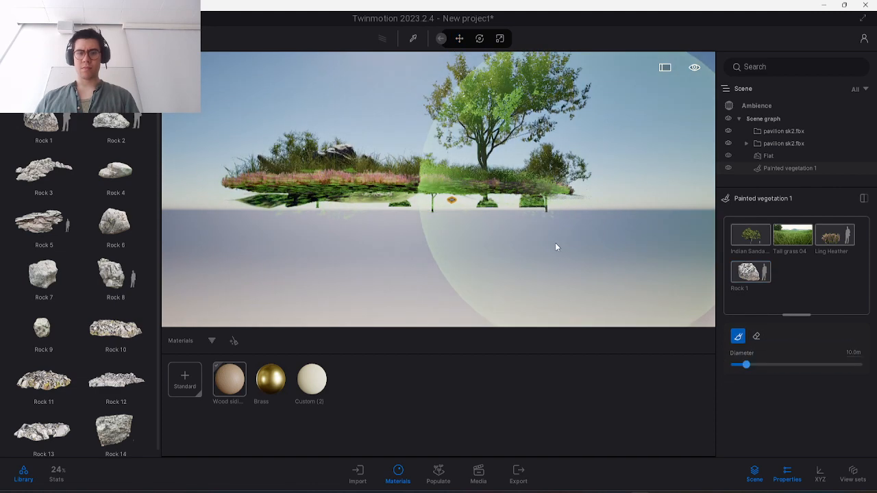
{"action": "mouse_move", "coordinate": [524, 212]}
{"action": "right_mouse_down"}
{"action": "mouse_move", "coordinate": [507, 288]}
{"action": "mouse_move", "coordinate": [509, 172]}
{"action": "mouse_move", "coordinate": [579, 163]}
{"action": "mouse_move", "coordinate": [591, 174]}
{"action": "right_mouse_up"}
{"action": "mouse_move", "coordinate": [591, 172]}
{"action": "left_mouse_down"}
{"action": "mouse_move", "coordinate": [532, 251]}
{"action": "mouse_move", "coordinate": [515, 261]}
{"action": "mouse_move", "coordinate": [575, 217]}
{"action": "mouse_move", "coordinate": [609, 150]}
{"action": "mouse_move", "coordinate": [593, 115]}
{"action": "left_mouse_up"}
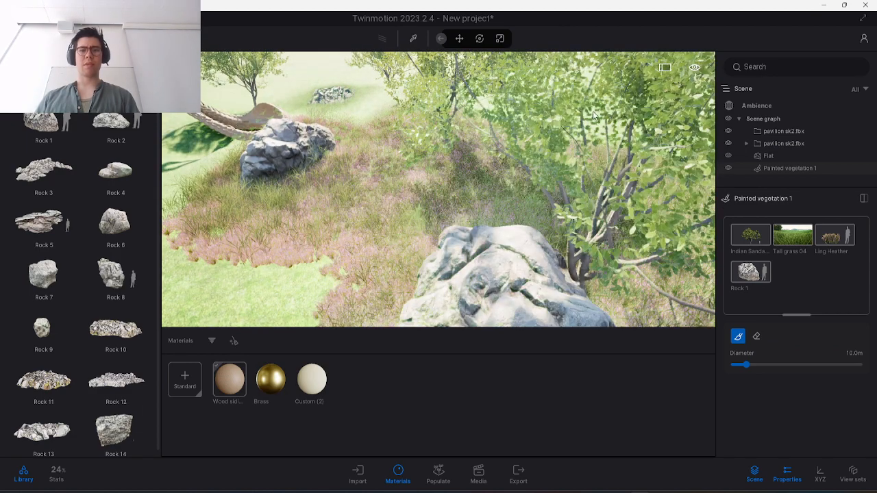
{"action": "key", "text": "a"}
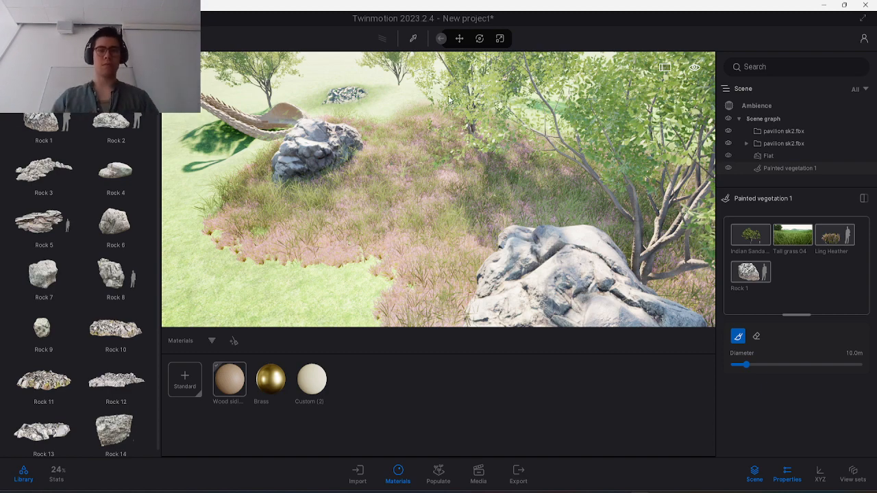
{"action": "mouse_move", "coordinate": [380, 205]}
{"action": "right_mouse_down"}
{"action": "mouse_move", "coordinate": [450, 207]}
{"action": "mouse_move", "coordinate": [353, 214]}
{"action": "mouse_move", "coordinate": [378, 209]}
{"action": "mouse_move", "coordinate": [346, 246]}
{"action": "mouse_move", "coordinate": [386, 242]}
{"action": "mouse_move", "coordinate": [365, 225]}
{"action": "right_mouse_up"}
{"action": "mouse_move", "coordinate": [364, 224]}
{"action": "left_mouse_down"}
{"action": "mouse_move", "coordinate": [343, 164]}
{"action": "mouse_move", "coordinate": [356, 120]}
{"action": "left_mouse_up"}
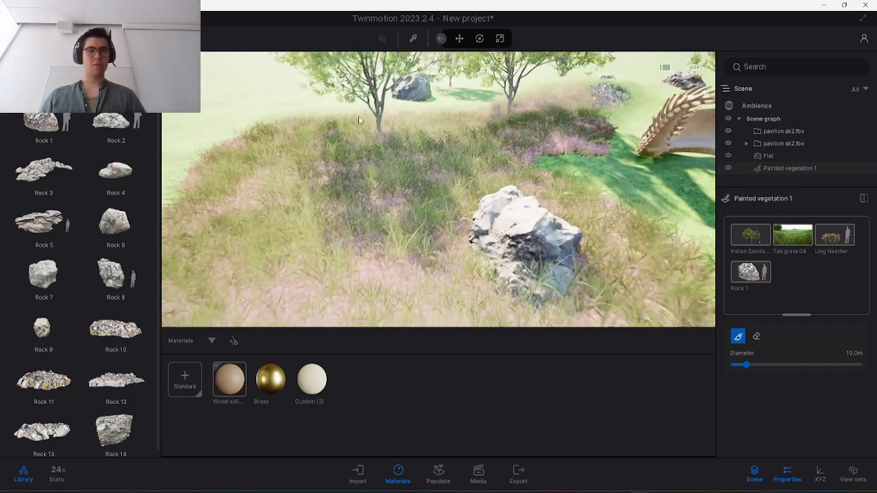
{"action": "scroll", "coordinate": [358, 116], "scroll_direction": "down", "scroll_amount": 3}
{"action": "right_click_drag", "start_coordinate": [461, 101], "coordinate": [650, 131]}
{"action": "mouse_move", "coordinate": [579, 147]}
{"action": "left_mouse_down"}
{"action": "mouse_move", "coordinate": [459, 165]}
{"action": "mouse_move", "coordinate": [678, 238]}
{"action": "mouse_move", "coordinate": [526, 175]}
{"action": "mouse_move", "coordinate": [425, 191]}
{"action": "left_mouse_up"}
Leave foliage painting and examine the planted landscape around the pavilion from several viewpoints.
{"action": "key", "text": "s"}
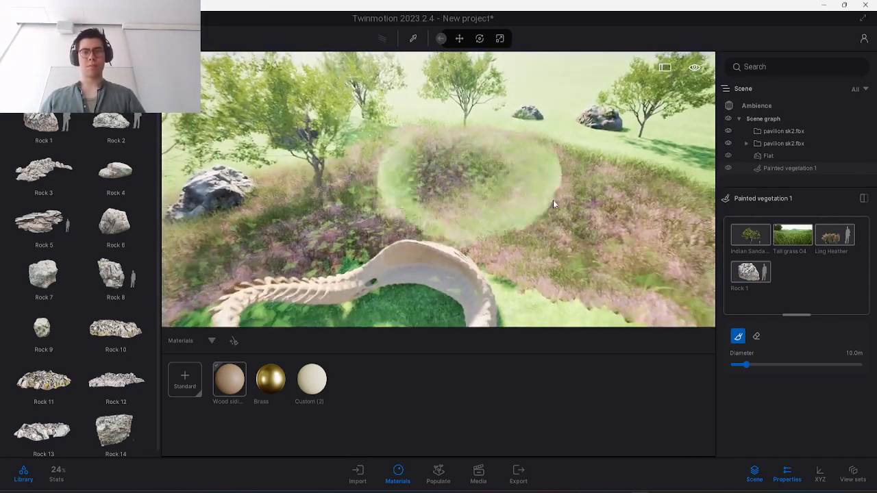
{"action": "key", "text": "a"}
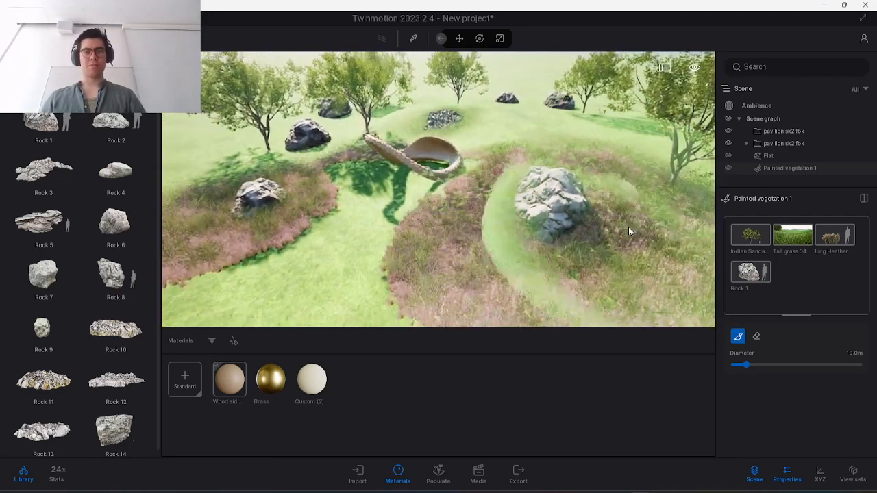
{"action": "key", "text": "w"}
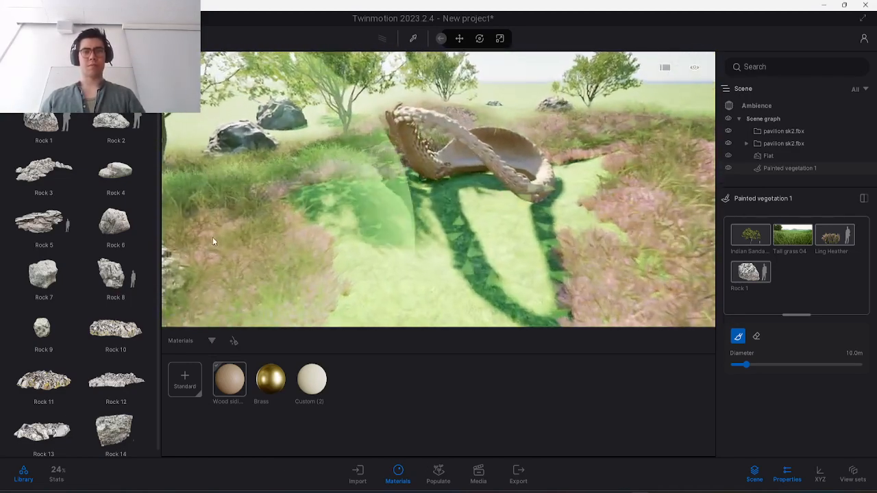
{"action": "key", "text": "a"}
{"action": "key", "text": "Escape"}
{"action": "right_click_drag", "start_coordinate": [425, 194], "coordinate": [438, 189]}
{"action": "key", "text": "w"}
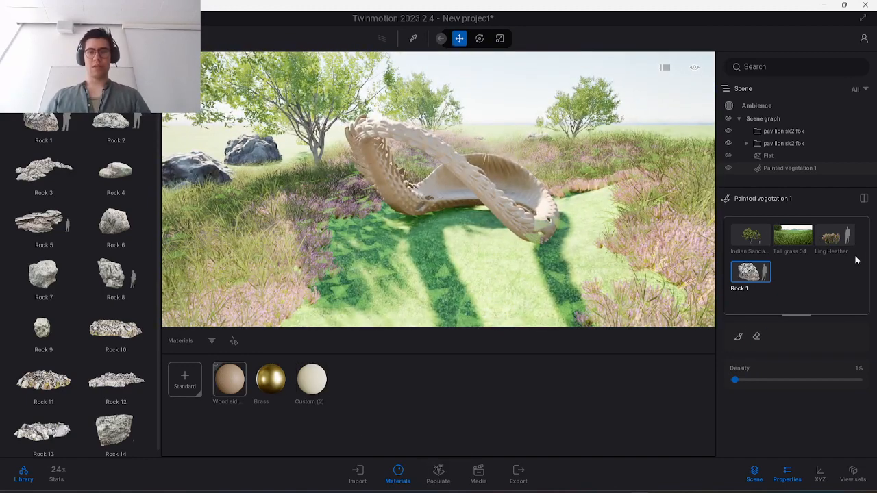
Draw a character path running from the grassy mound across the open lawn in front of the pavilion.
{"action": "left_click", "coordinate": [438, 472]}
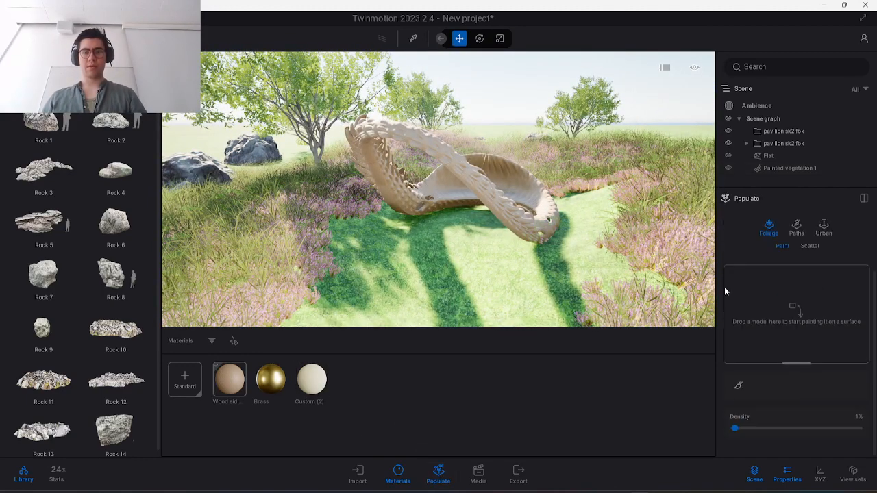
{"action": "left_click", "coordinate": [796, 226]}
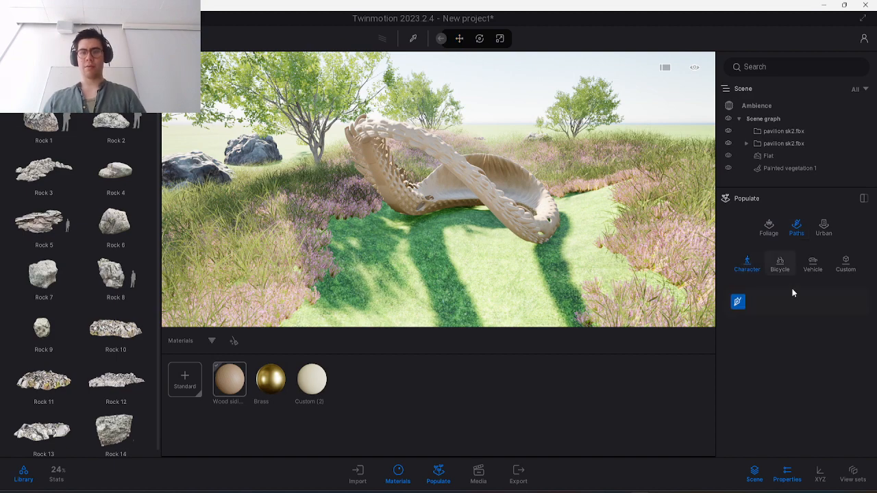
{"action": "key", "text": "s"}
{"action": "key", "text": "a"}
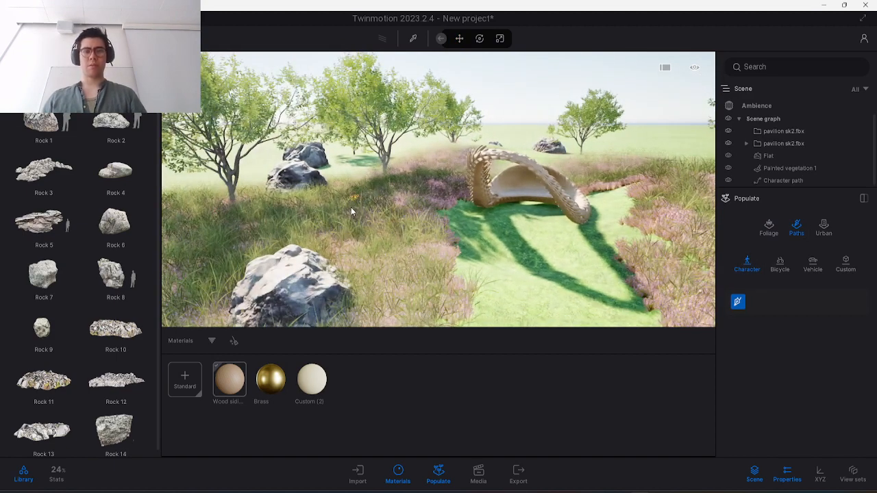
{"action": "left_click", "coordinate": [351, 209]}
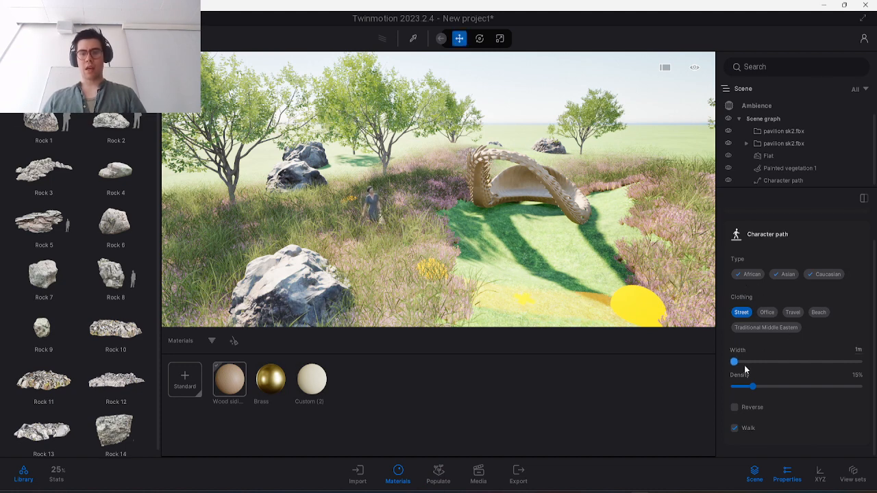
Set the character path's width to 7 m and its density to 72%.
{"action": "left_click_drag", "start_coordinate": [770, 362], "coordinate": [817, 362]}
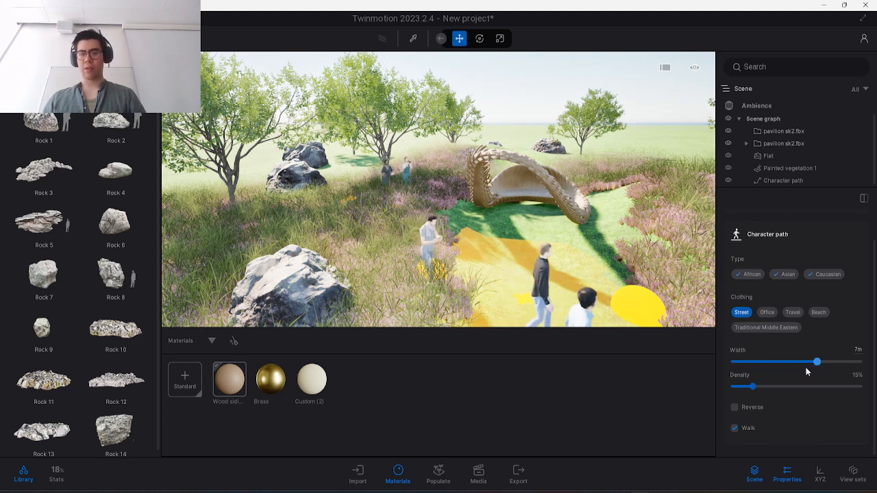
{"action": "left_click_drag", "start_coordinate": [767, 388], "coordinate": [838, 387]}
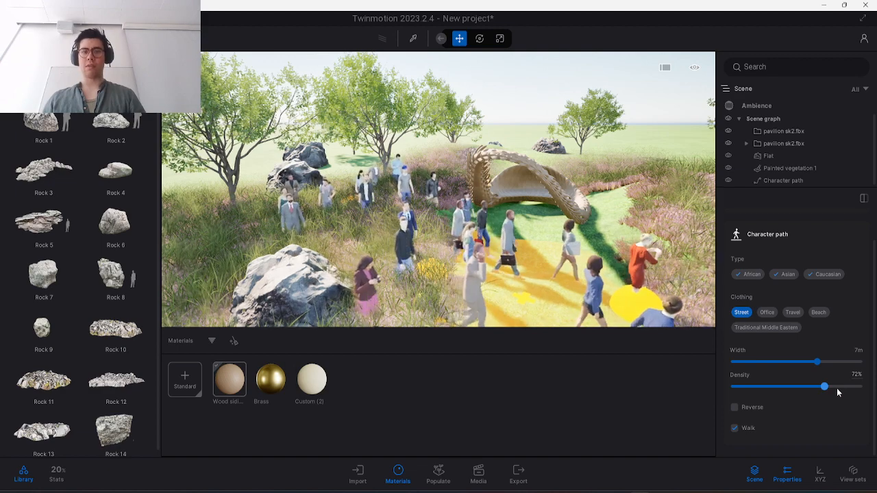
{"action": "key", "text": "w"}
{"action": "key", "text": "d"}
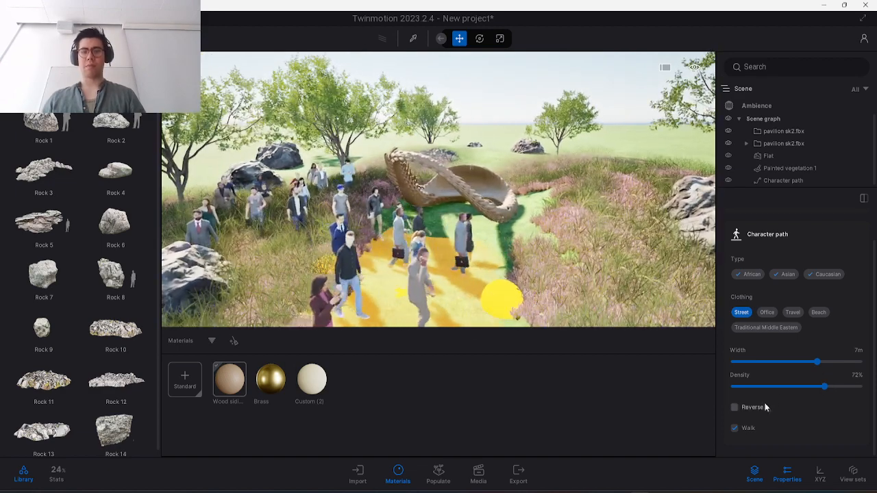
{"action": "scroll", "coordinate": [760, 254], "scroll_direction": "up", "scroll_amount": 1}
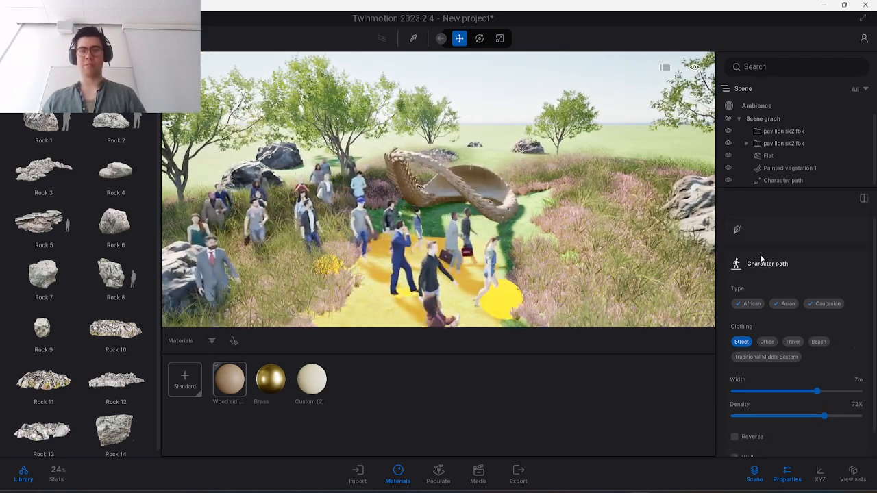
Draw a vehicle path across the open grass field beyond the trees behind the pavilion.
{"action": "left_click", "coordinate": [438, 473]}
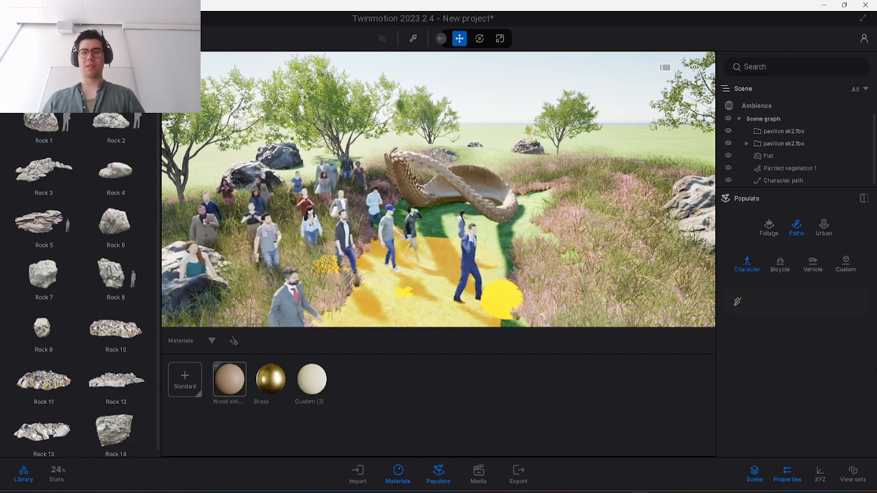
{"action": "left_click", "coordinate": [822, 266]}
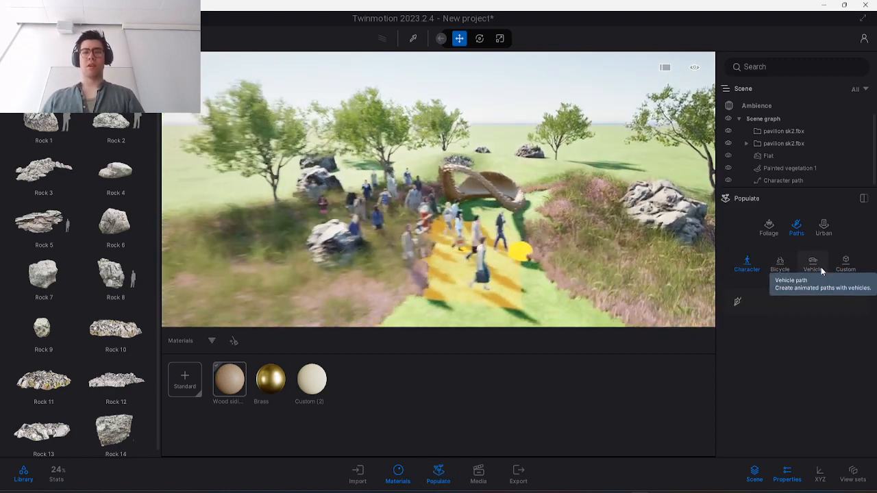
{"action": "left_click", "coordinate": [286, 200]}
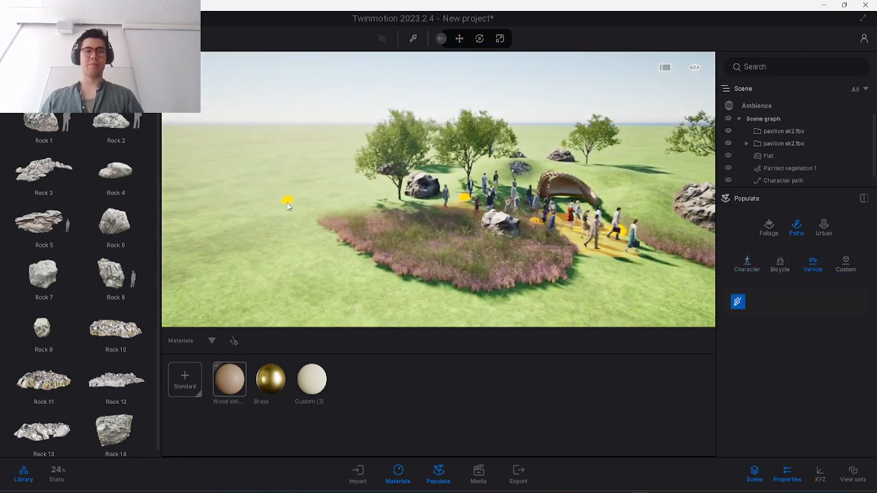
{"action": "left_click", "coordinate": [346, 161]}
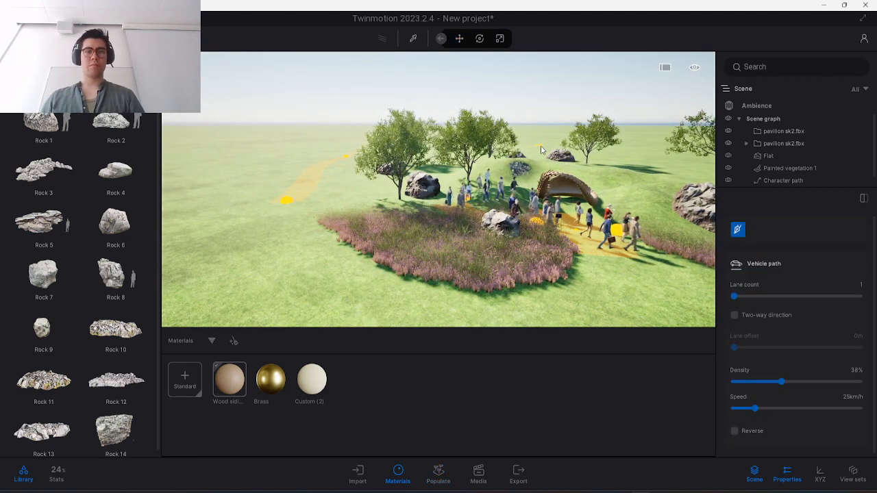
Set the vehicle path's lane count to 3 and its density to 46%, and finish drawing it.
{"action": "left_click_drag", "start_coordinate": [734, 296], "coordinate": [795, 296]}
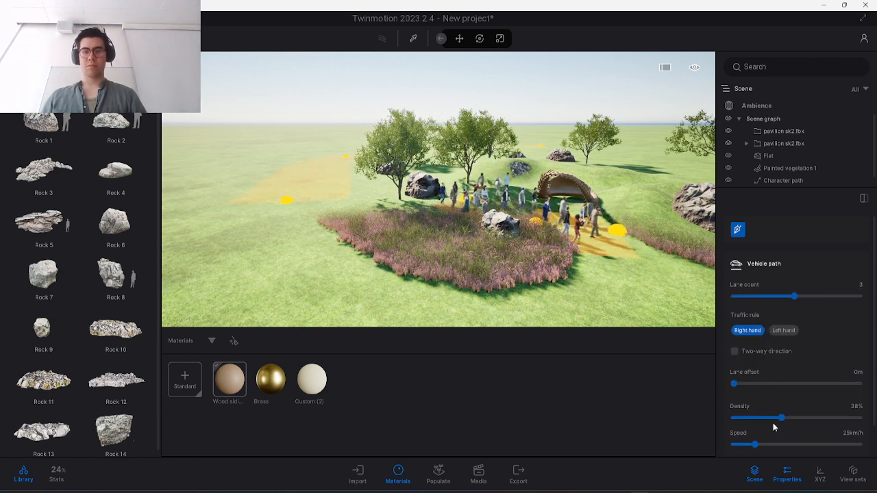
{"action": "left_click_drag", "start_coordinate": [781, 417], "coordinate": [792, 418]}
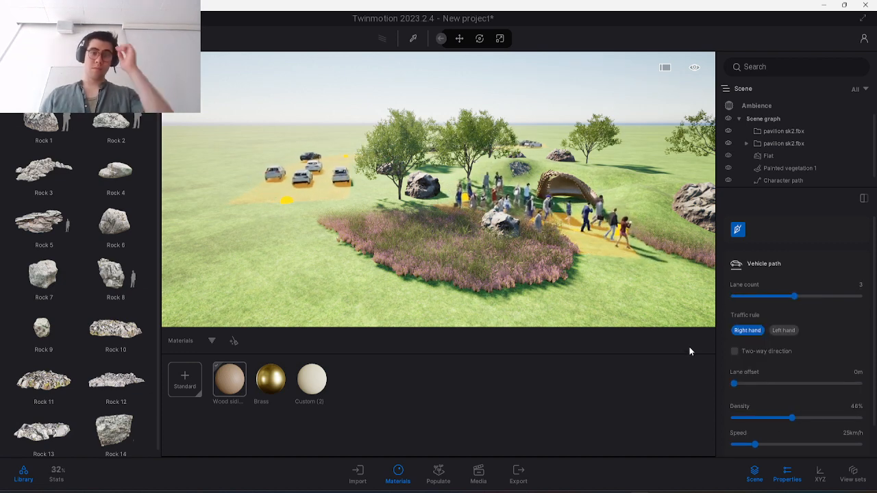
{"action": "key", "text": "Escape"}
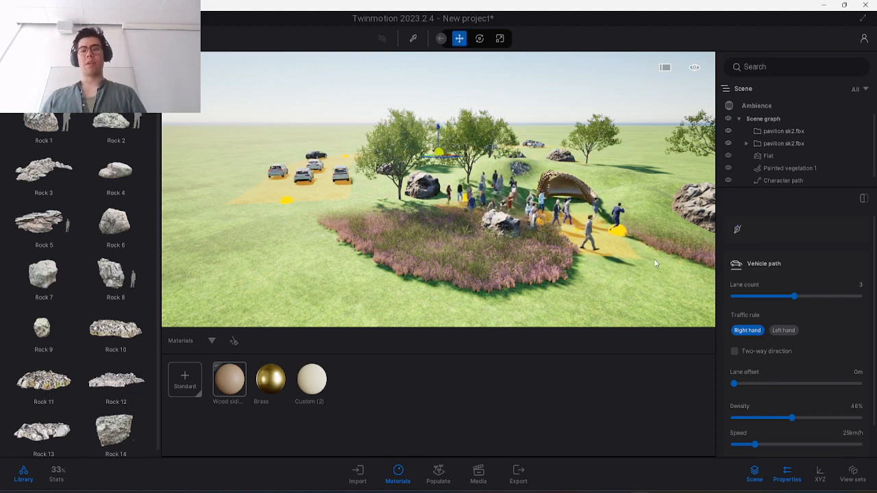
{"action": "key", "text": "w"}
{"action": "key", "text": "d"}
{"action": "scroll", "coordinate": [526, 268], "scroll_direction": "up", "scroll_amount": 5}
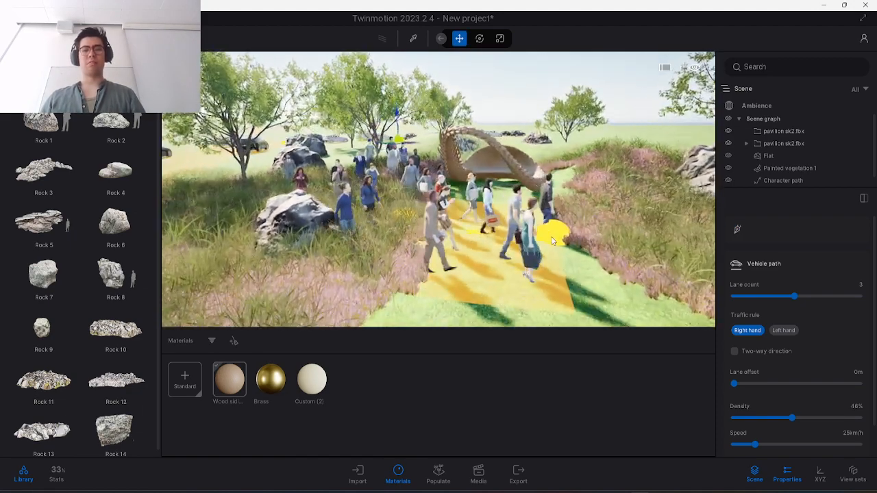
Examine the people walking along the character path in front of the pavilion from close up.
{"action": "left_click", "coordinate": [539, 233]}
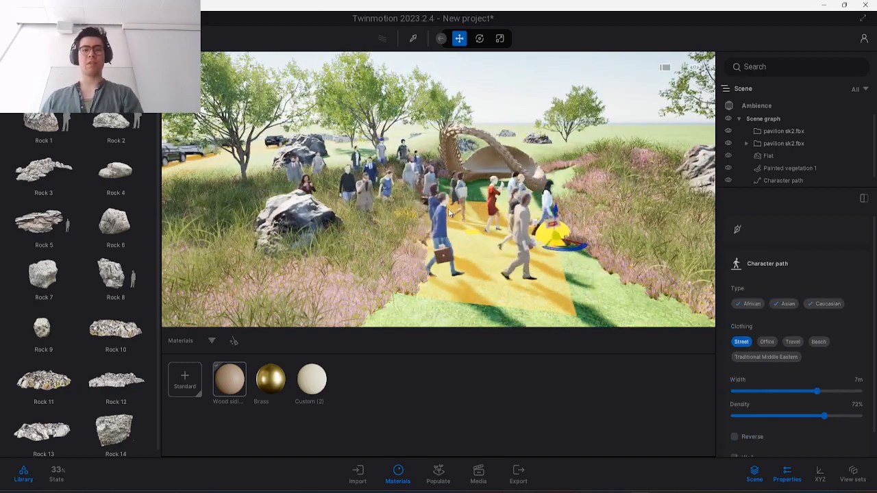
{"action": "scroll", "coordinate": [511, 219], "scroll_direction": "up", "scroll_amount": 3}
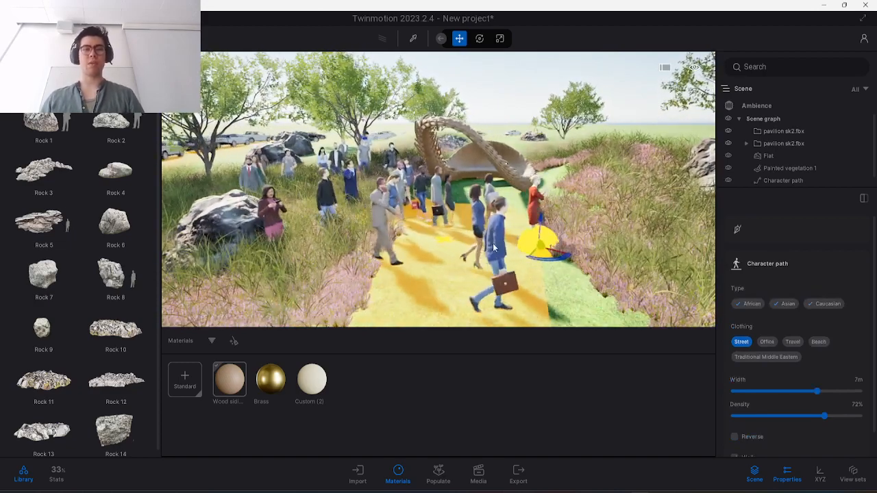
{"action": "right_click_drag", "start_coordinate": [511, 219], "coordinate": [472, 212]}
{"action": "key", "text": "w"}
{"action": "key", "text": "w"}
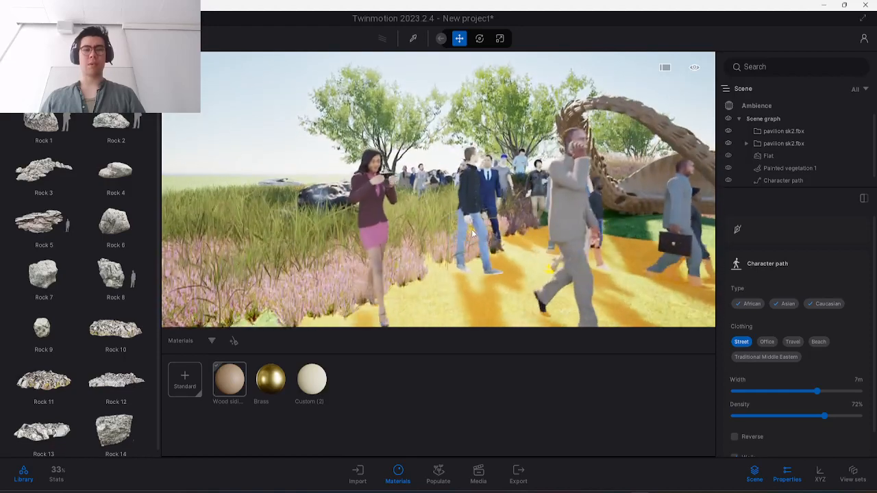
{"action": "key", "text": "w"}
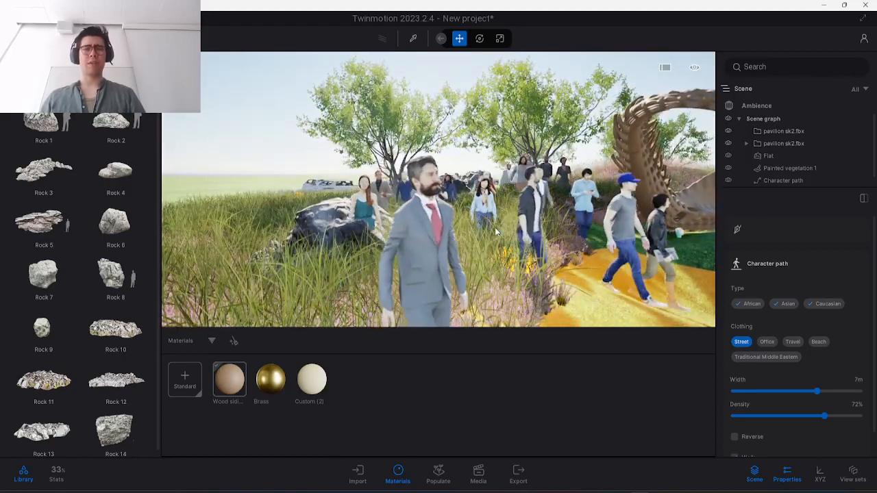
{"action": "key", "text": "w"}
{"action": "key", "text": "a"}
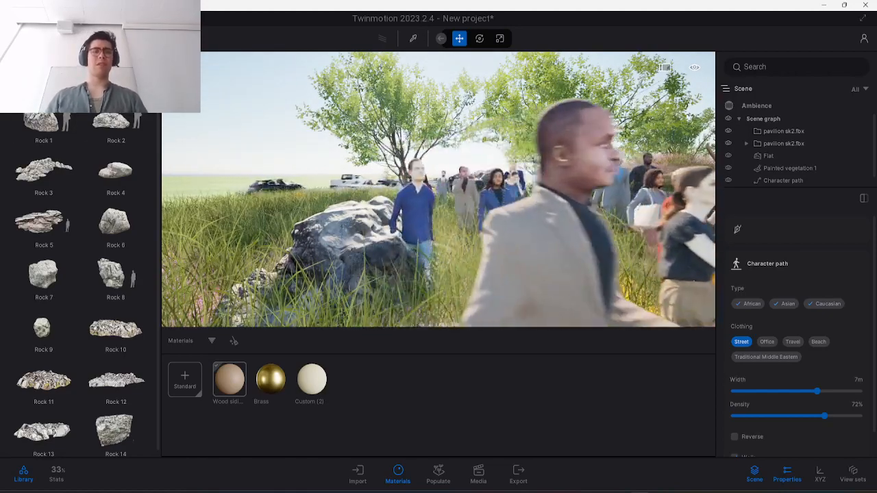
Place the animated man in the quilted vest from the human characters library on the lawn beside the character path.
{"action": "left_click", "coordinate": [21, 88]}
{"action": "key", "text": "s"}
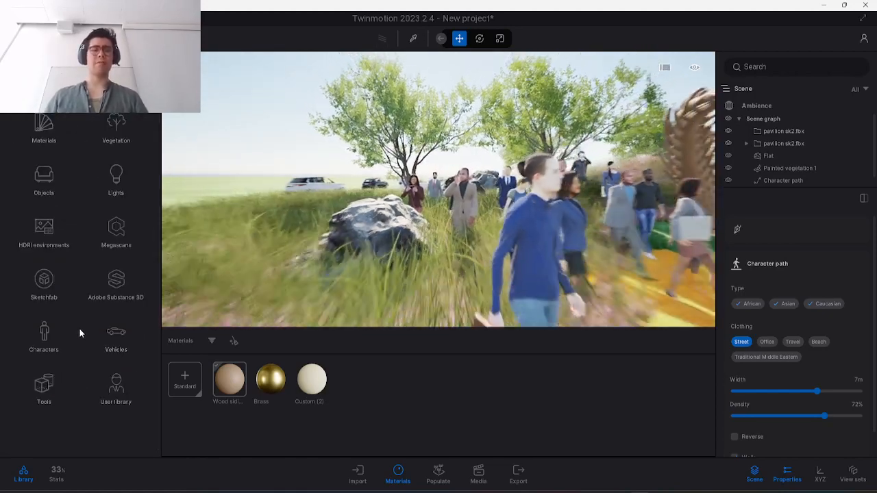
{"action": "key", "text": "d"}
{"action": "key", "text": "d"}
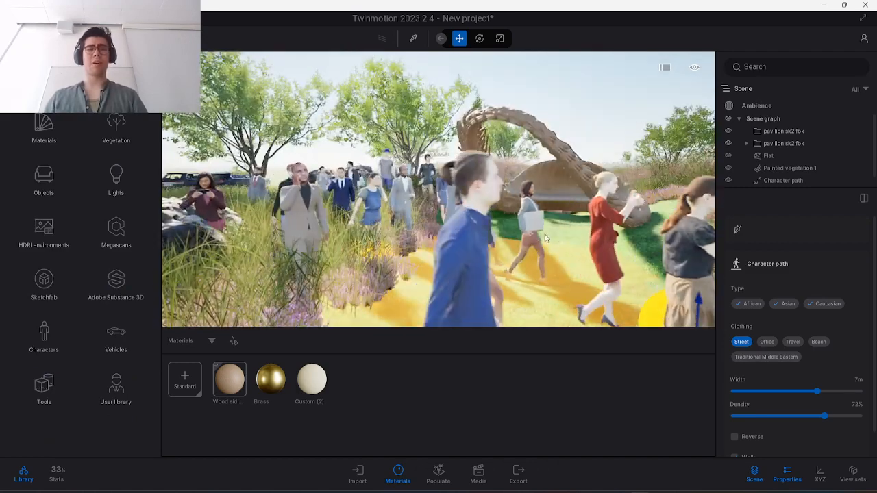
{"action": "left_click", "coordinate": [31, 346]}
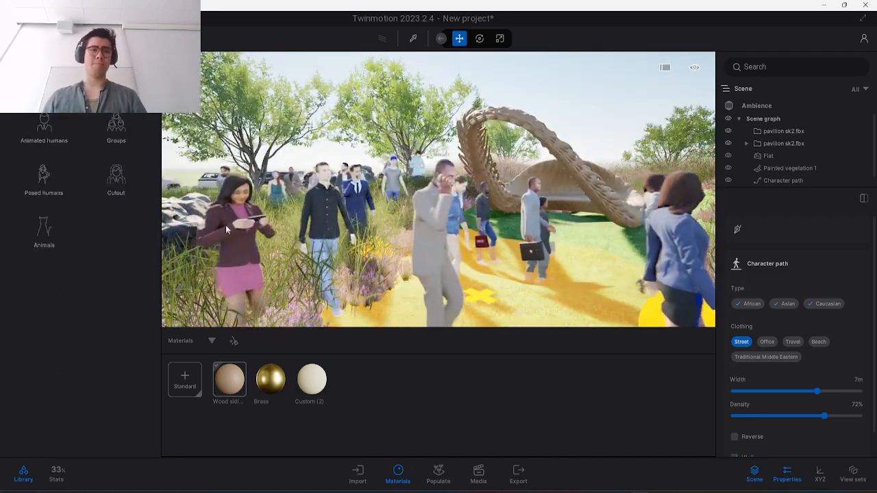
{"action": "left_click", "coordinate": [44, 127]}
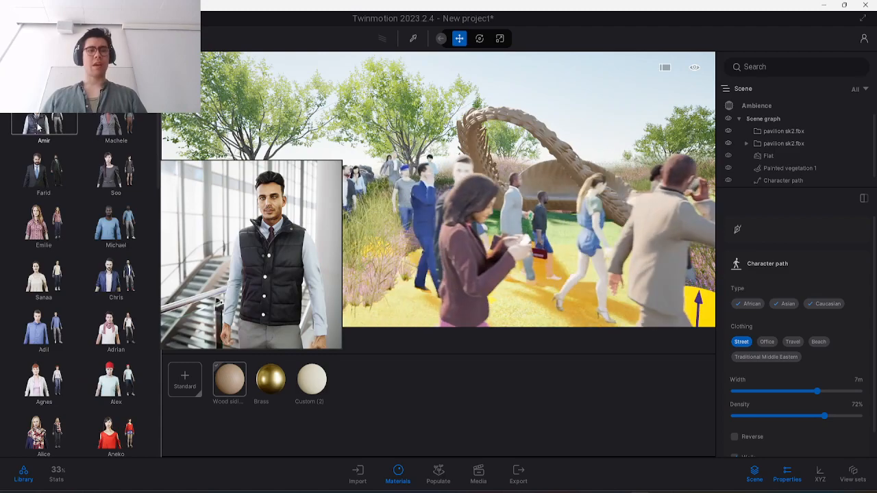
{"action": "left_click_drag", "start_coordinate": [44, 126], "coordinate": [469, 301]}
{"action": "right_click_drag", "start_coordinate": [470, 302], "coordinate": [430, 245]}
{"action": "key", "text": "w"}
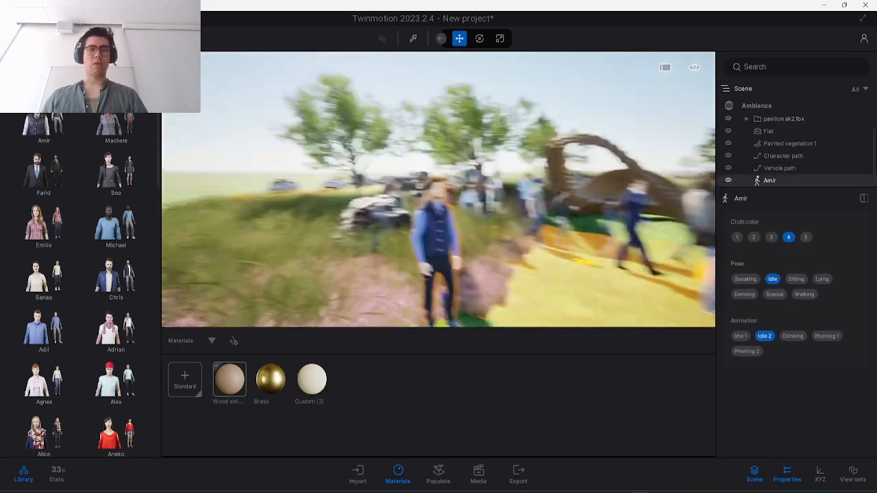
{"action": "middle_click_drag", "start_coordinate": [430, 247], "coordinate": [436, 316]}
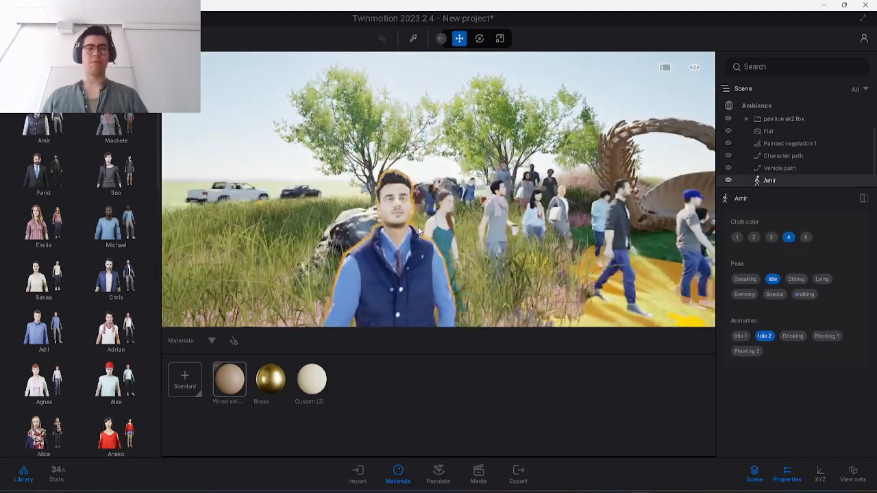
{"action": "scroll", "coordinate": [524, 317], "scroll_direction": "down", "scroll_amount": 4}
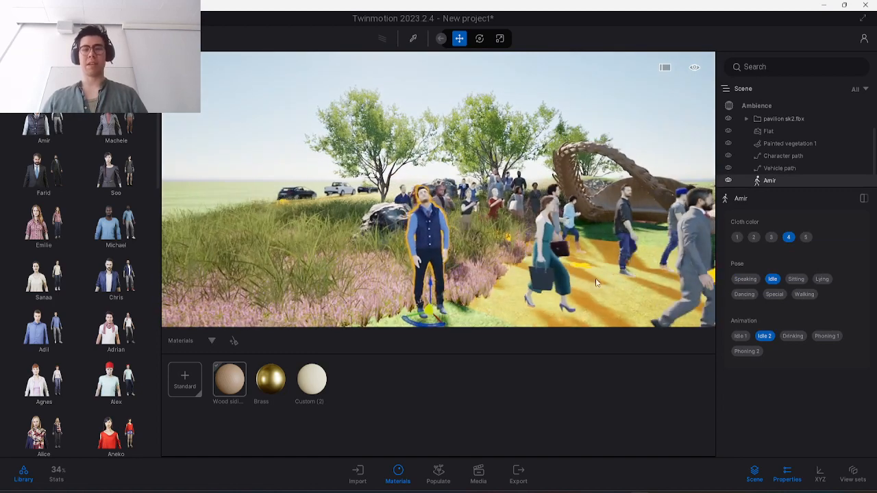
Try the Drinking and Idle 1 animations on the placed man, set his pose to Walking, and clear the selection.
{"action": "left_click", "coordinate": [795, 336]}
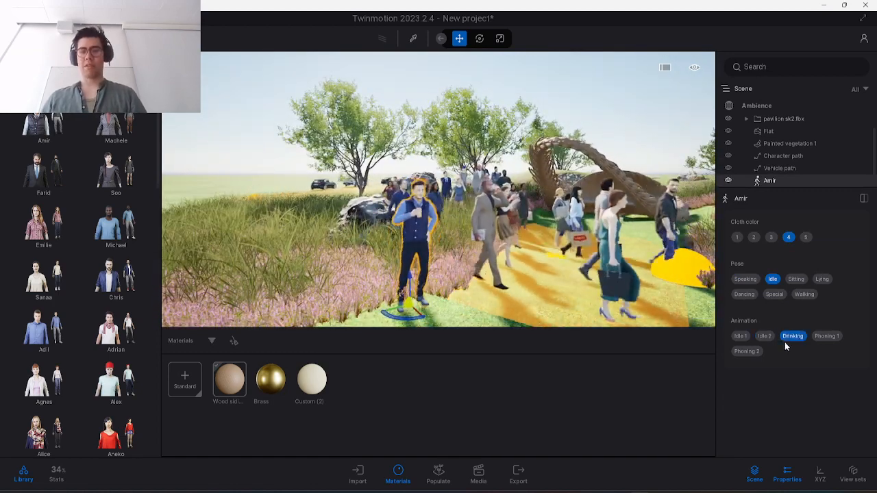
{"action": "left_click", "coordinate": [741, 337]}
{"action": "left_click", "coordinate": [772, 296]}
{"action": "left_click", "coordinate": [804, 295]}
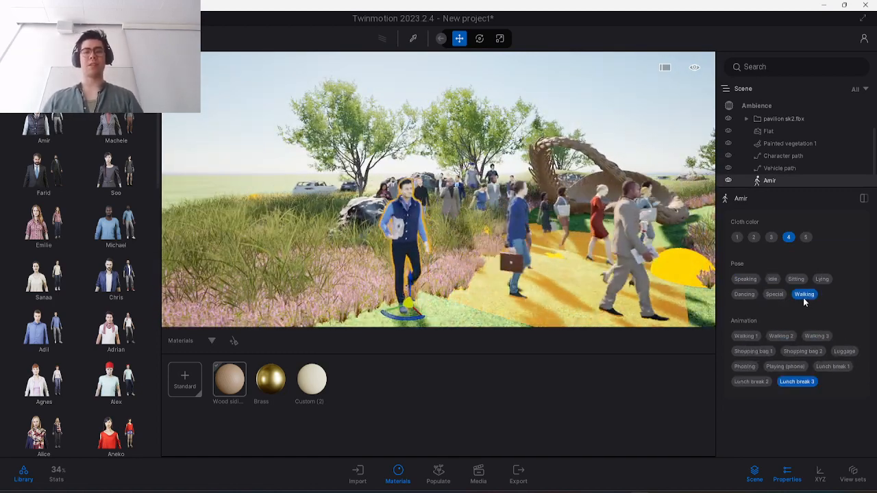
{"action": "key", "text": "a"}
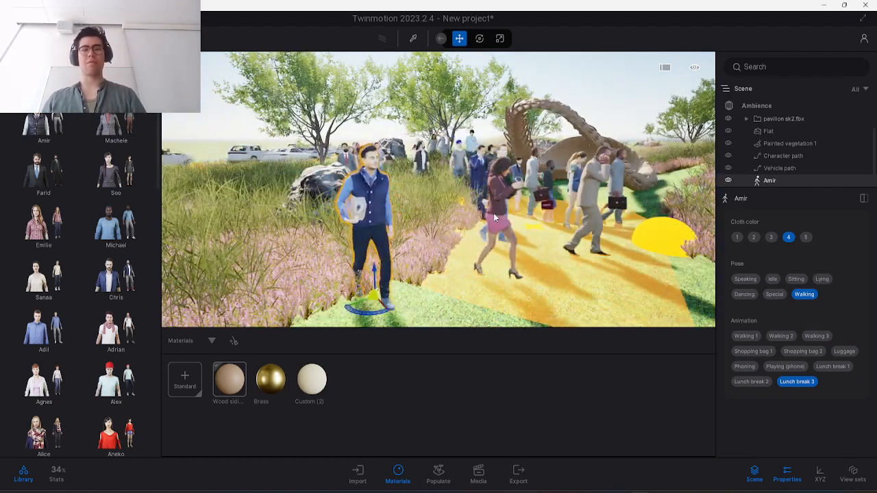
{"action": "left_click", "coordinate": [667, 242]}
{"action": "key", "text": "Escape"}
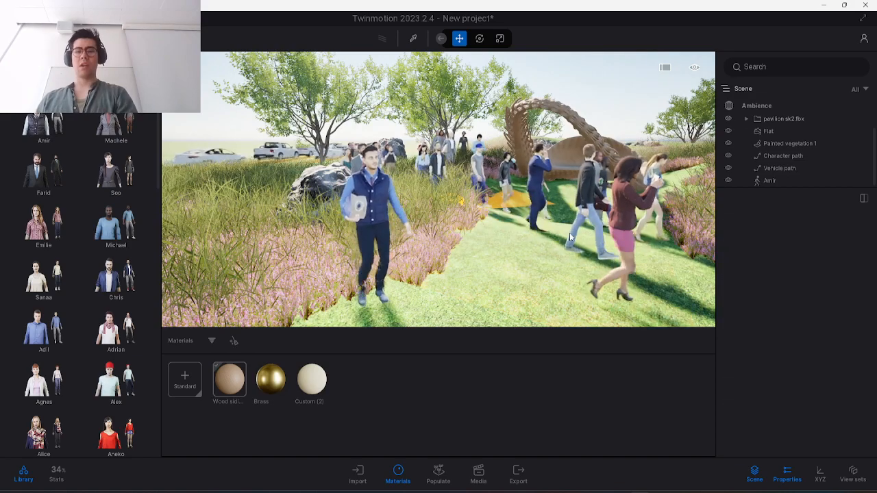
Delete the placed man and the whole character path crossing the lawn in front of the pavilion.
{"action": "left_click", "coordinate": [374, 212]}
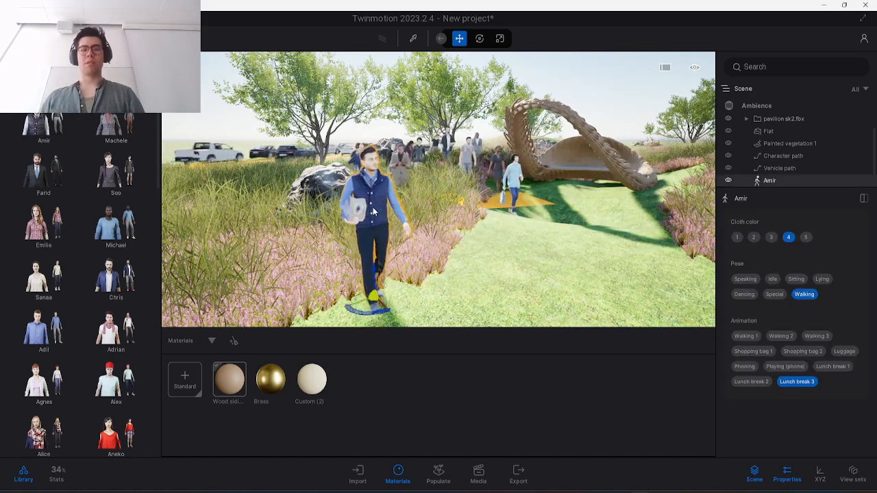
{"action": "key", "text": "Delete"}
{"action": "key", "text": "w"}
{"action": "key", "text": "w"}
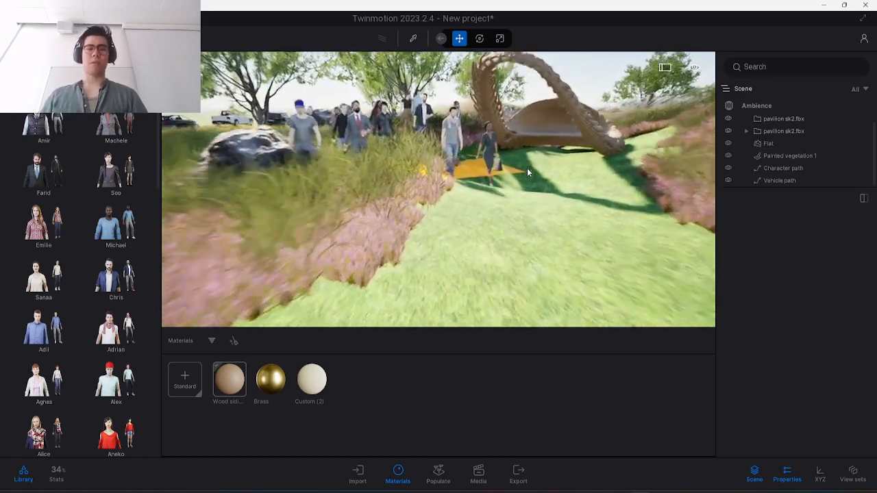
{"action": "key", "text": "e"}
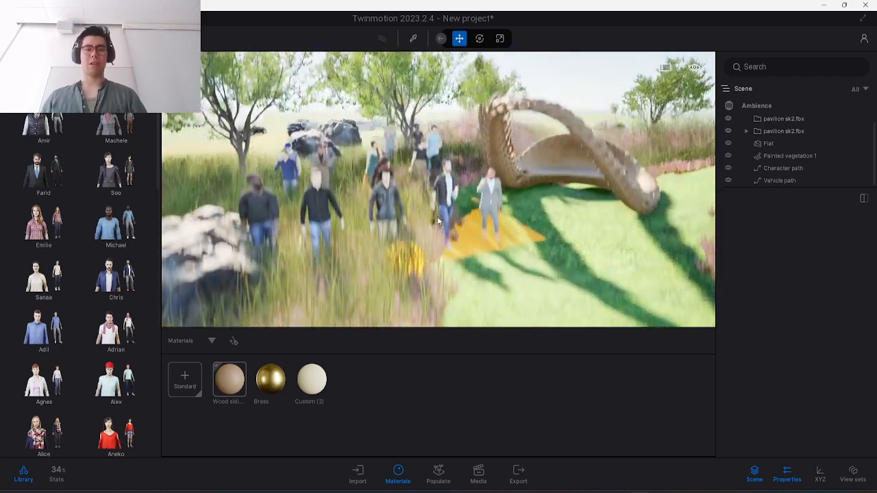
{"action": "left_click", "coordinate": [407, 314]}
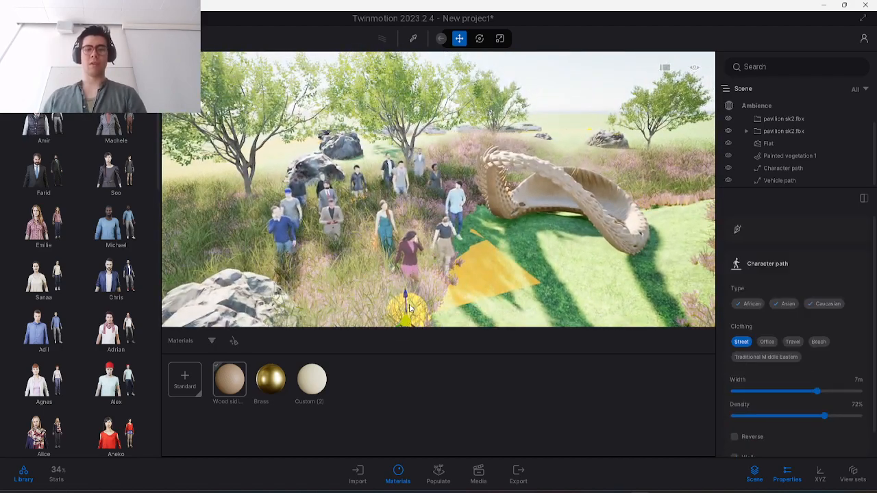
{"action": "key", "text": "Delete"}
Frame the pavilion from the front with the lawn before it and create the first media image of this view.
{"action": "key", "text": "w"}
{"action": "right_click_drag", "start_coordinate": [439, 205], "coordinate": [529, 169]}
{"action": "key", "text": "w"}
{"action": "key", "text": "q"}
{"action": "key", "text": "w"}
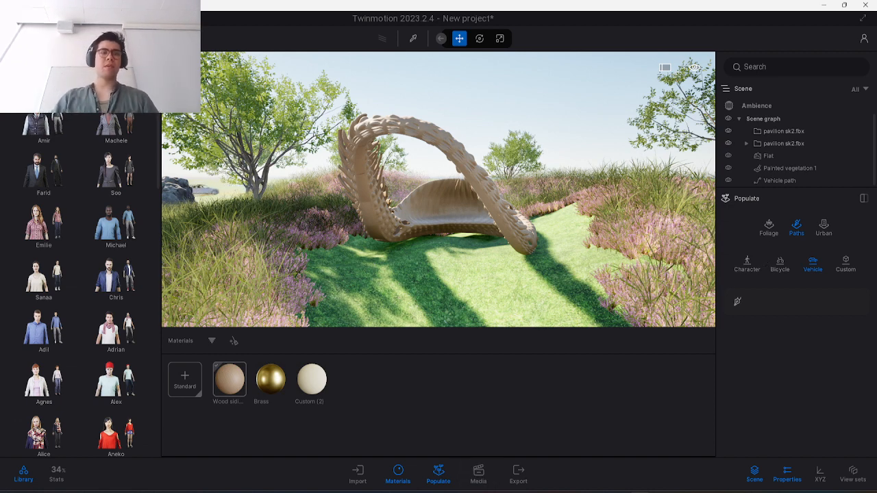
{"action": "left_click", "coordinate": [14, 88]}
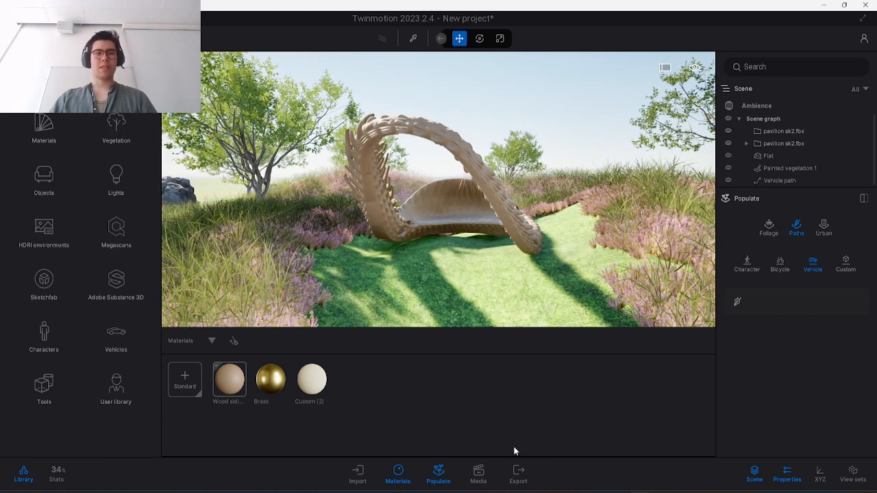
{"action": "left_click", "coordinate": [479, 476]}
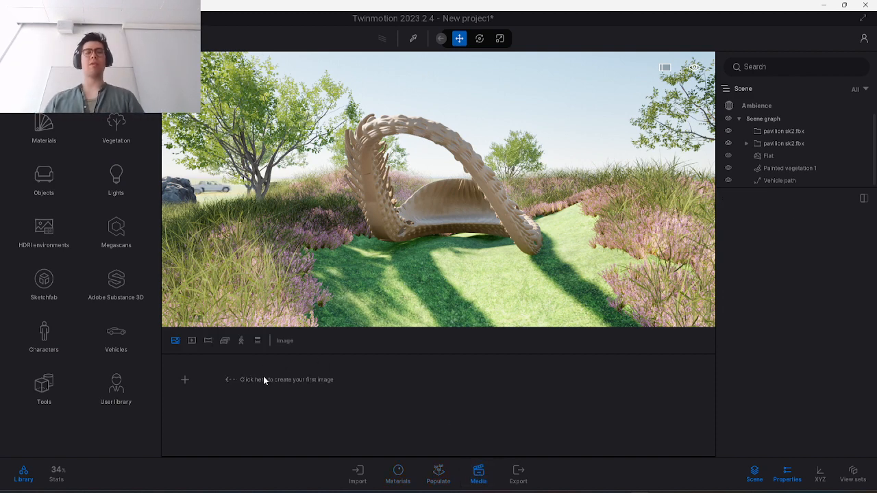
{"action": "key", "text": "w"}
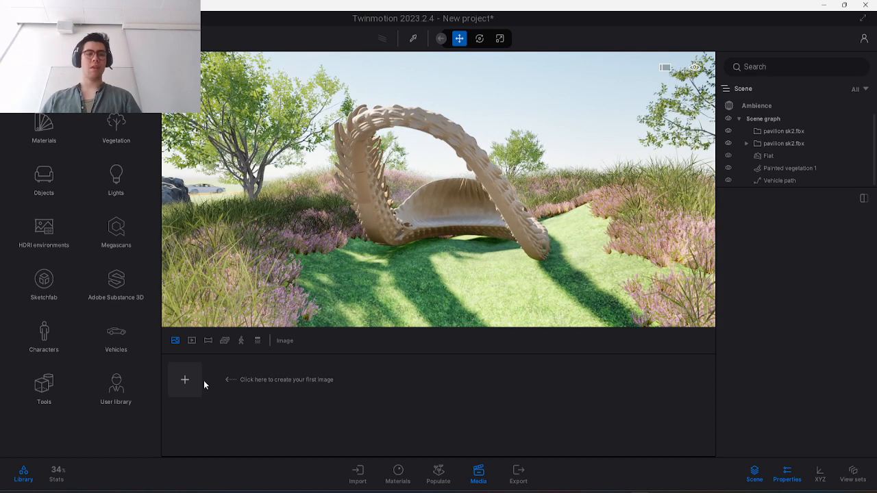
{"action": "left_click", "coordinate": [185, 379]}
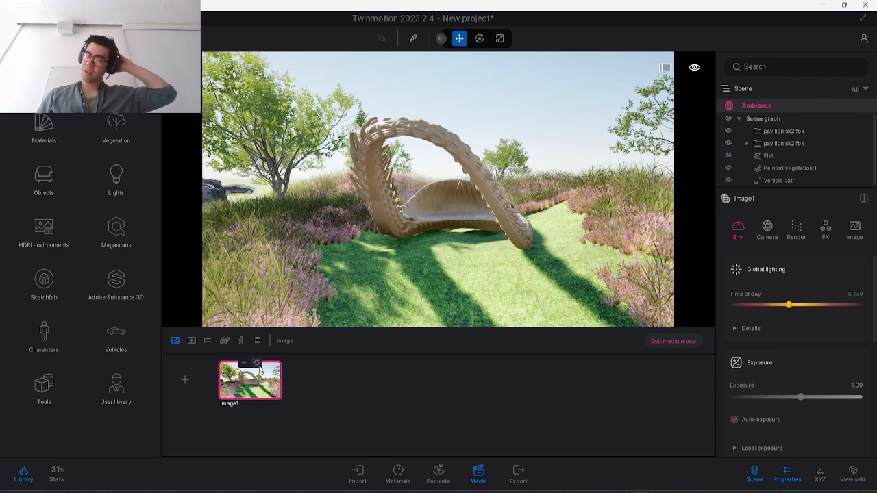
Update the saved image to an angled side view of the pavilion and bring the camera back to the front.
{"action": "key", "text": "d"}
{"action": "right_click_drag", "start_coordinate": [575, 258], "coordinate": [482, 257]}
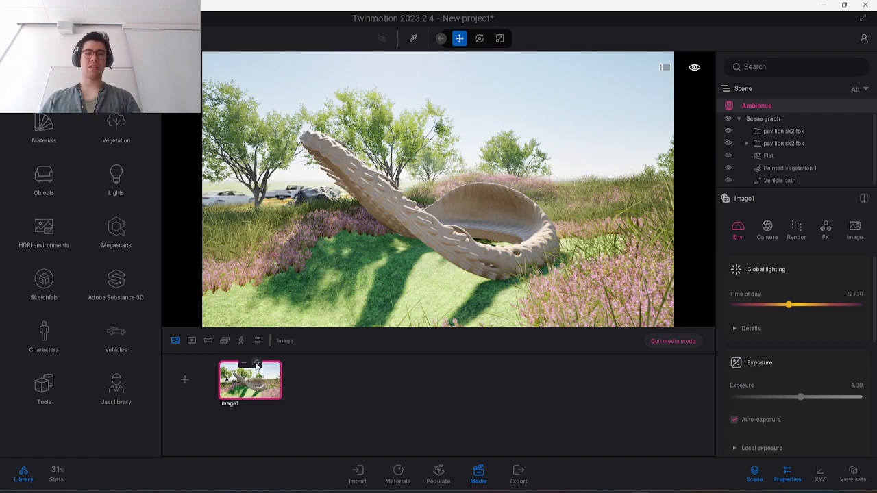
{"action": "key", "text": "a"}
{"action": "right_click_drag", "start_coordinate": [318, 302], "coordinate": [361, 293]}
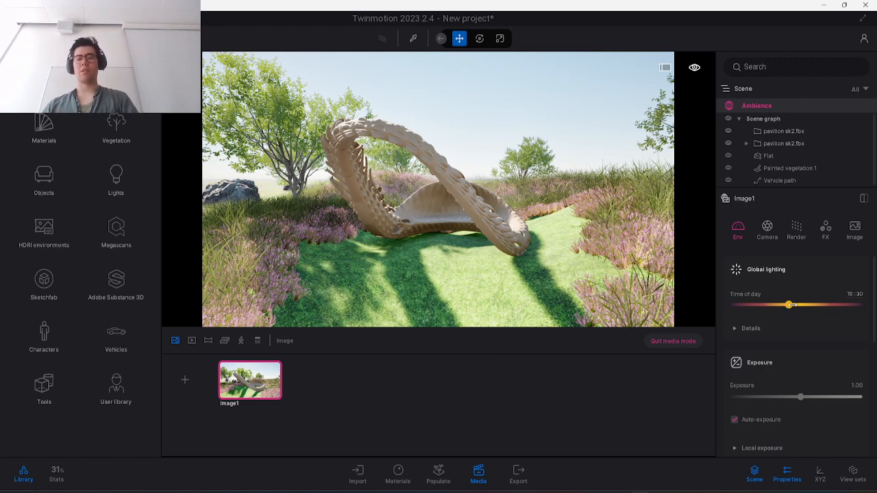
Set the image's time of day to 12:25, and try rainy and snowy weather before restoring clear summer weather.
{"action": "mouse_move", "coordinate": [789, 304]}
{"action": "left_mouse_down"}
{"action": "mouse_move", "coordinate": [851, 303]}
{"action": "mouse_move", "coordinate": [799, 305]}
{"action": "left_mouse_up"}
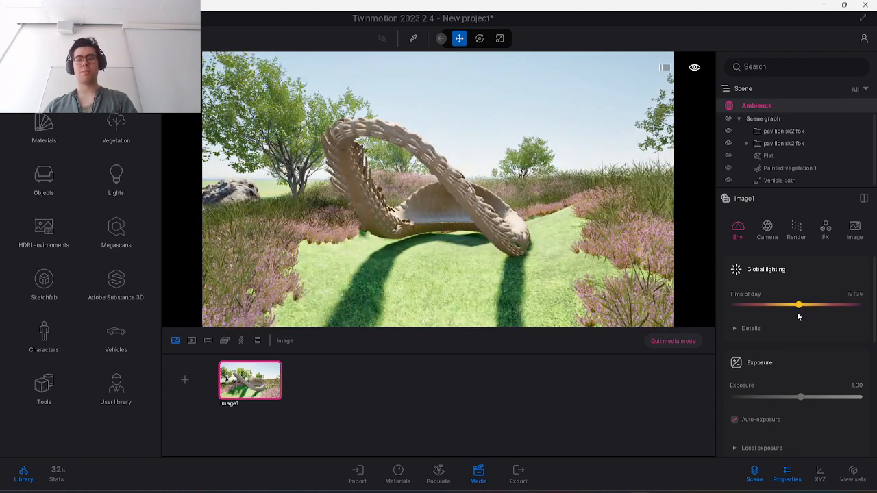
{"action": "scroll", "coordinate": [773, 392], "scroll_direction": "down", "scroll_amount": 3}
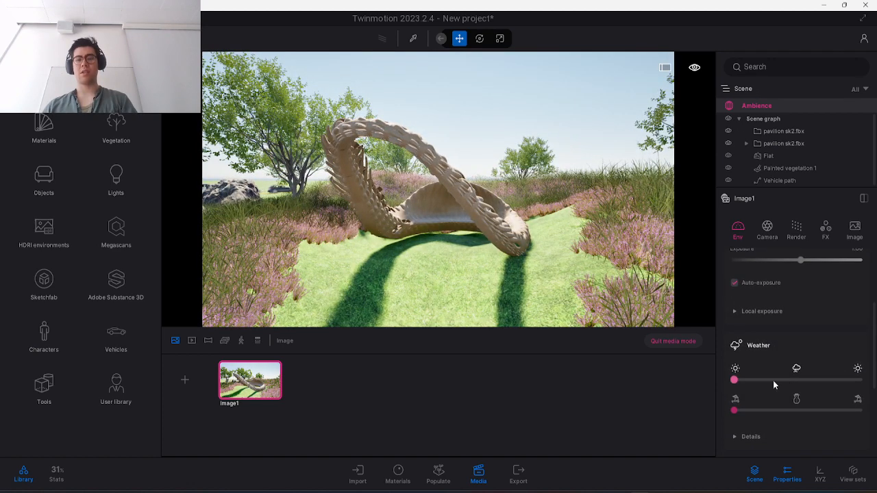
{"action": "left_click_drag", "start_coordinate": [782, 380], "coordinate": [797, 380]}
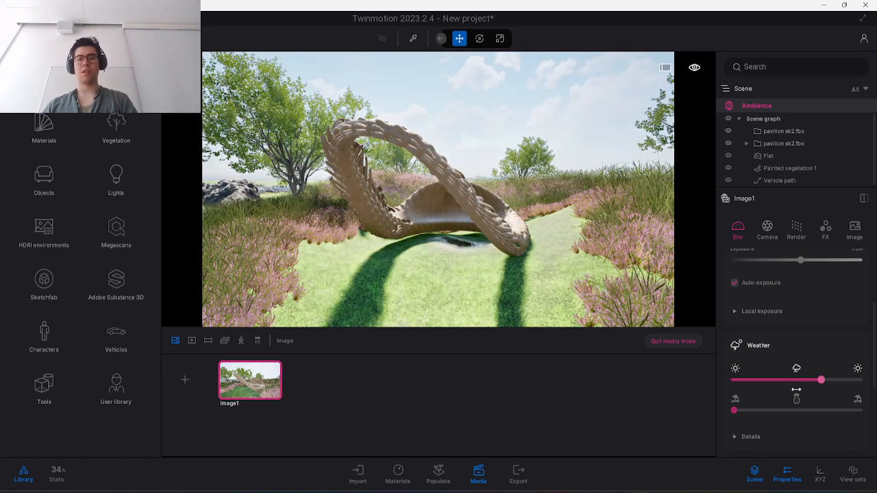
{"action": "left_click_drag", "start_coordinate": [793, 409], "coordinate": [733, 411]}
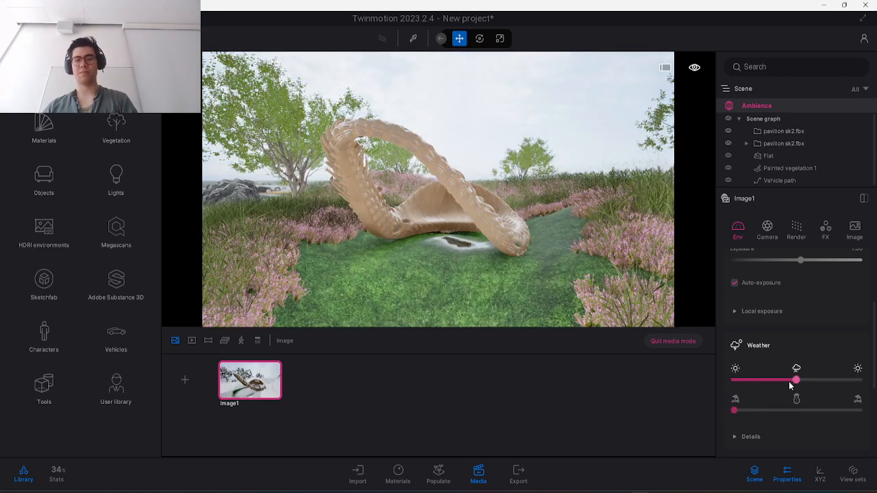
{"action": "left_click_drag", "start_coordinate": [789, 386], "coordinate": [697, 388]}
Enable the ocean in the image's environment settings.
{"action": "scroll", "coordinate": [747, 412], "scroll_direction": "down", "scroll_amount": 5}
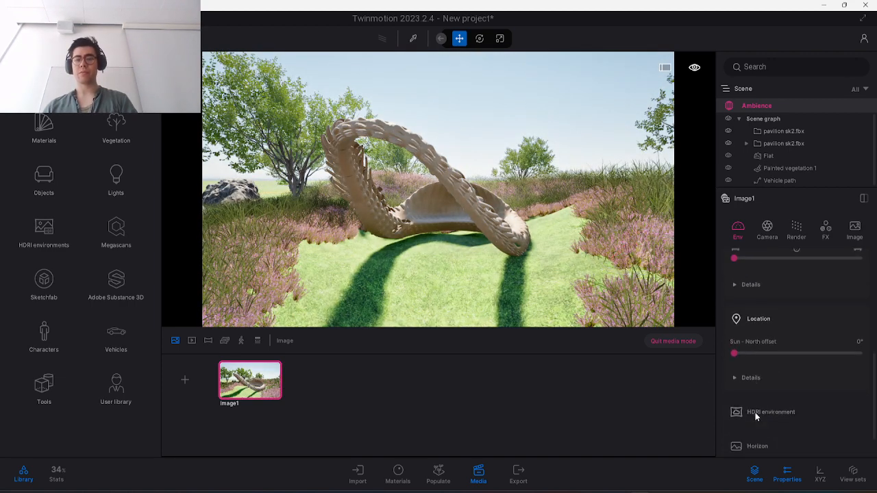
{"action": "scroll", "coordinate": [737, 365], "scroll_direction": "down", "scroll_amount": 1}
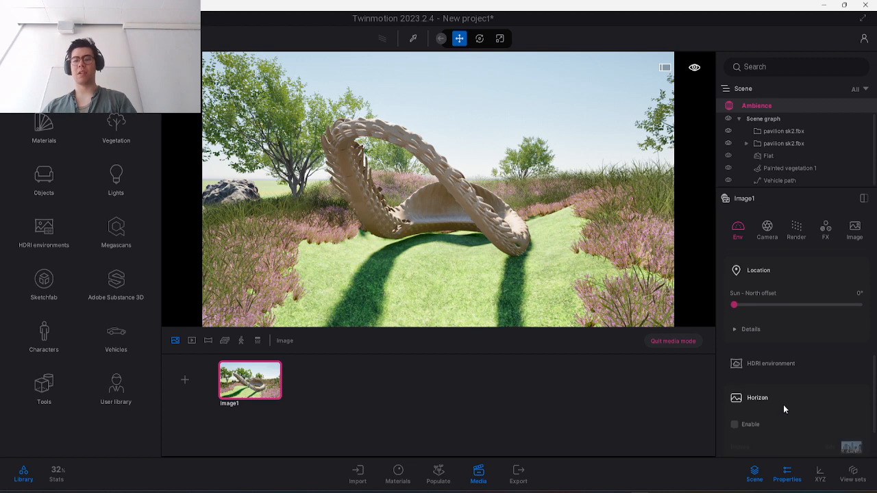
{"action": "left_click", "coordinate": [785, 429]}
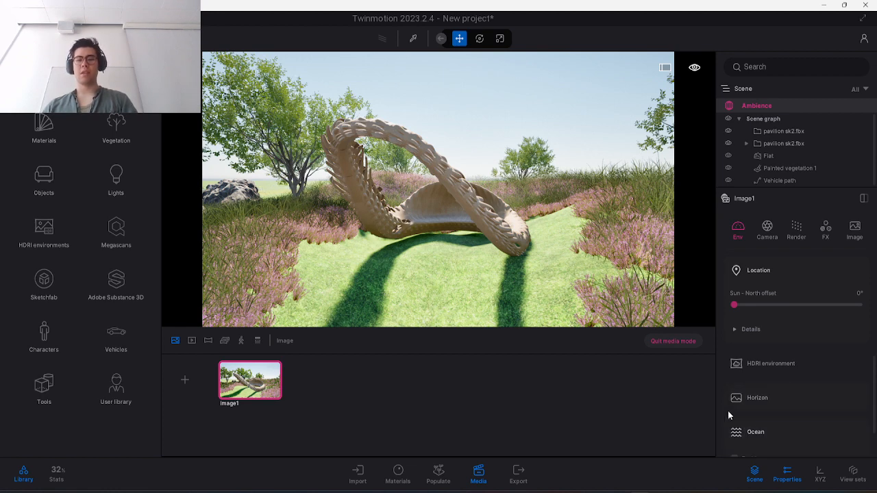
{"action": "scroll", "coordinate": [768, 414], "scroll_direction": "down", "scroll_amount": 4}
{"action": "left_click", "coordinate": [735, 382]}
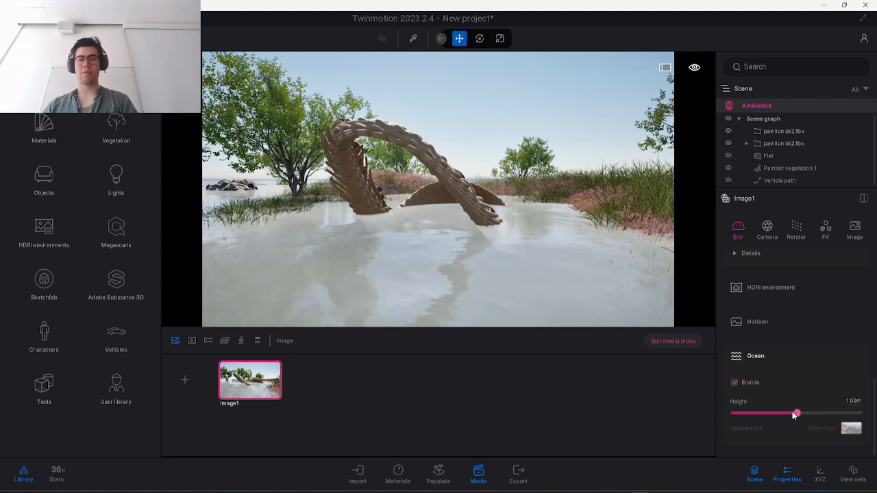
Lower the ocean height to -0.73 m, and disable the ocean for the image.
{"action": "left_click_drag", "start_coordinate": [797, 413], "coordinate": [786, 413]}
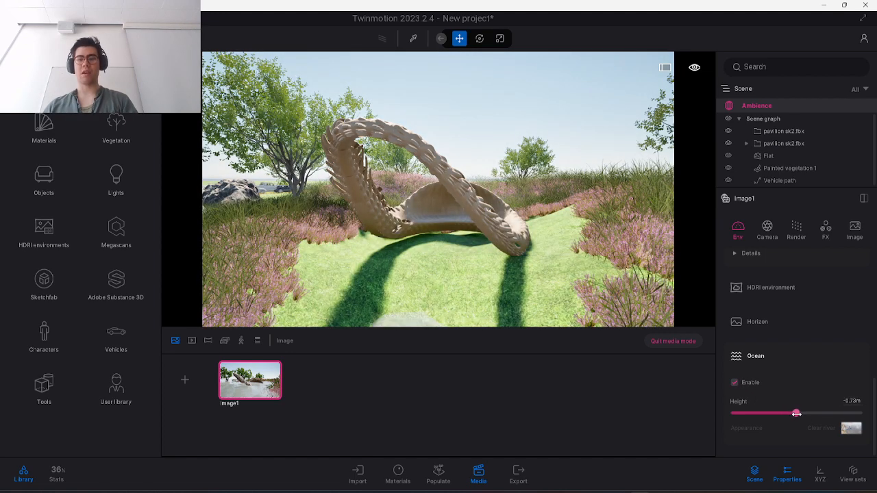
{"action": "left_click", "coordinate": [734, 382]}
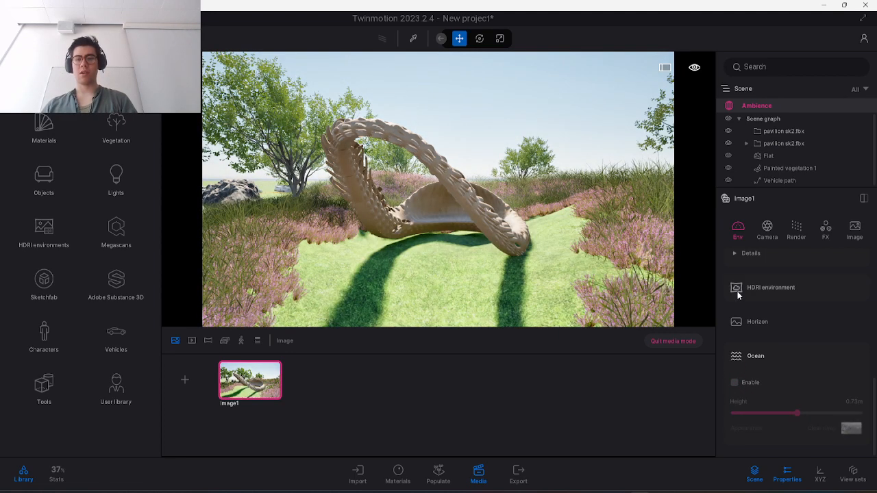
Enable the HDRI environment for the image and switch it from Skydome to Backdrop HDRI.
{"action": "left_click", "coordinate": [737, 289]}
{"action": "left_click", "coordinate": [735, 314]}
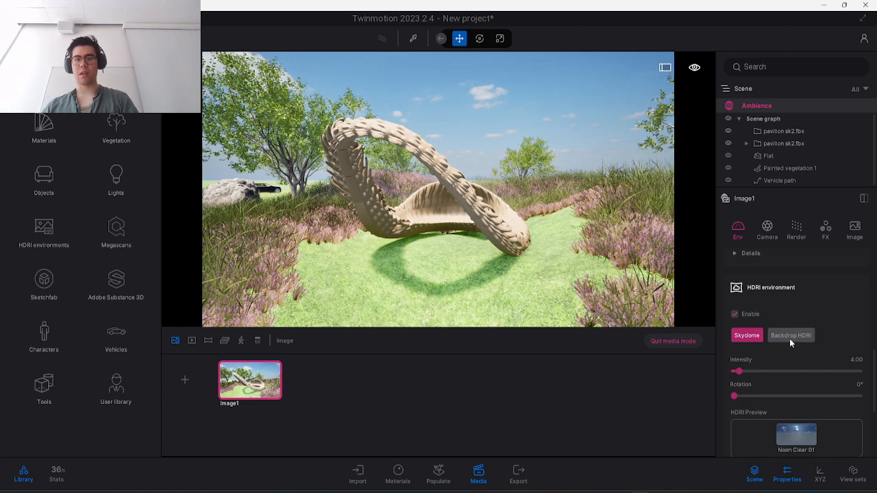
{"action": "left_click", "coordinate": [787, 337]}
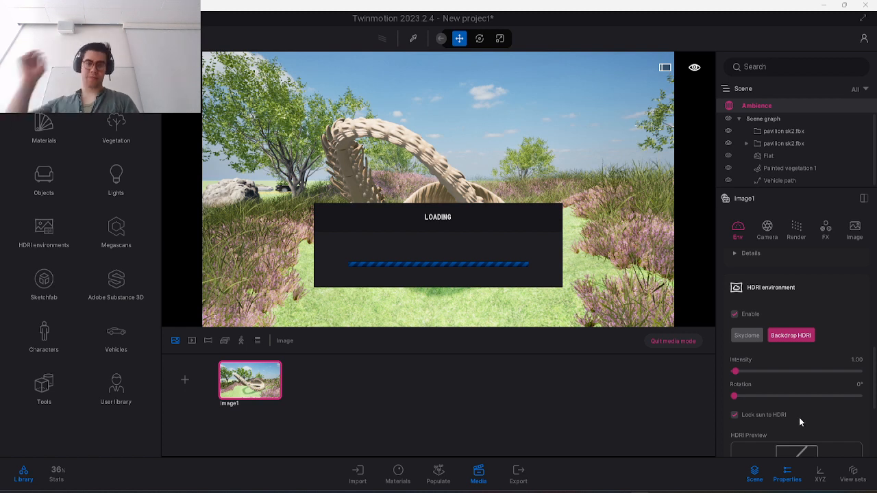
{"action": "scroll", "coordinate": [799, 422], "scroll_direction": "down", "scroll_amount": 2}
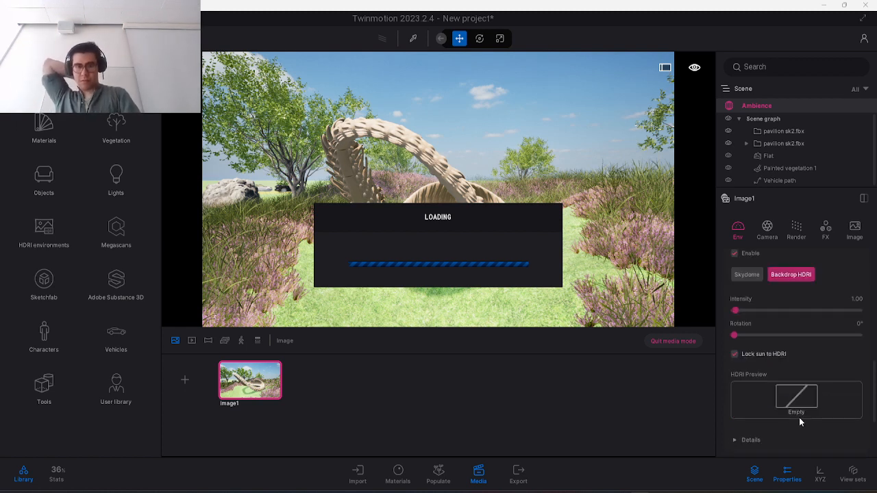
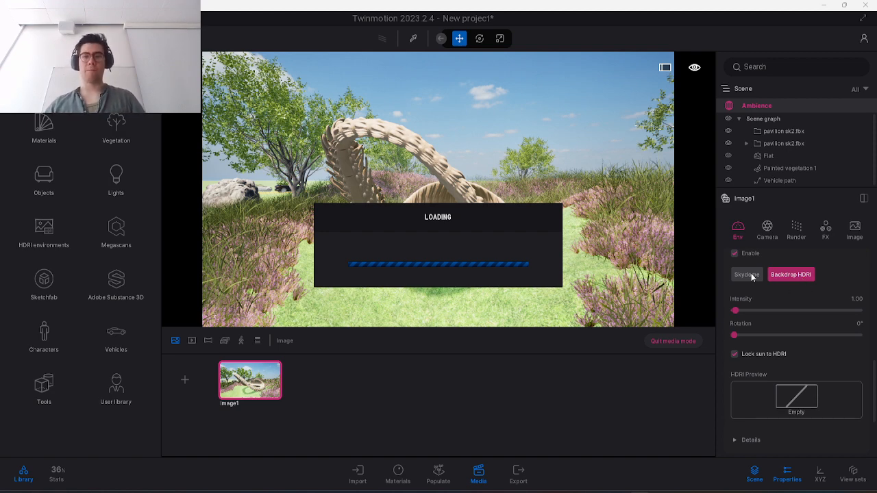
{"action": "scroll", "coordinate": [731, 254], "scroll_direction": "down", "scroll_amount": 2}
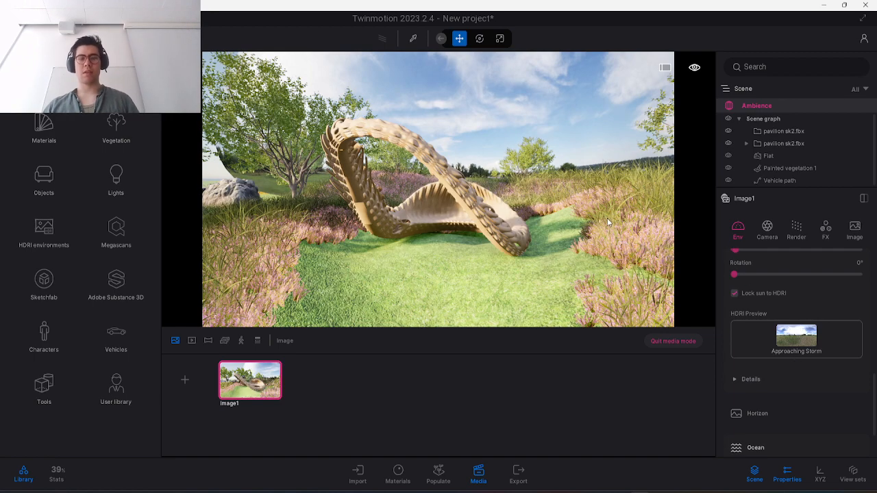
Inspect the extent of the HDRI backdrop dome around the pavilion and landscape from a raised viewpoint.
{"action": "key", "text": "e"}
{"action": "key", "text": "w"}
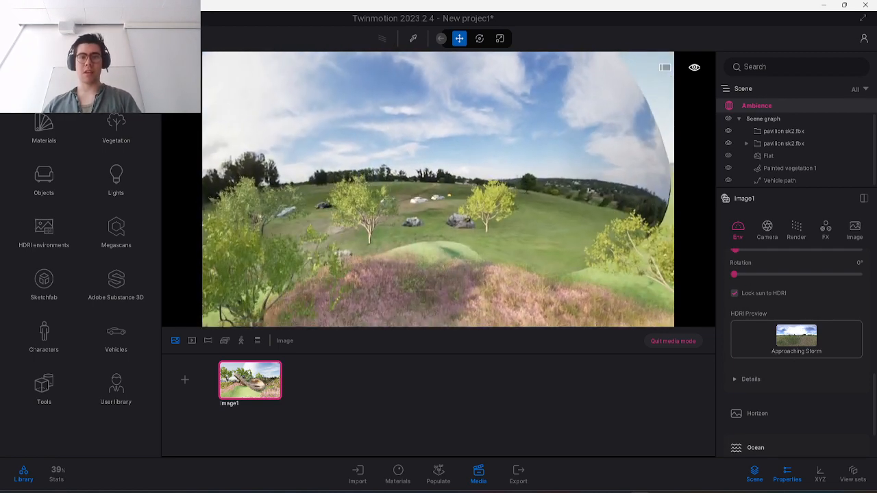
{"action": "right_click_drag", "start_coordinate": [584, 213], "coordinate": [660, 164]}
{"action": "key", "text": "s"}
{"action": "key", "text": "d"}
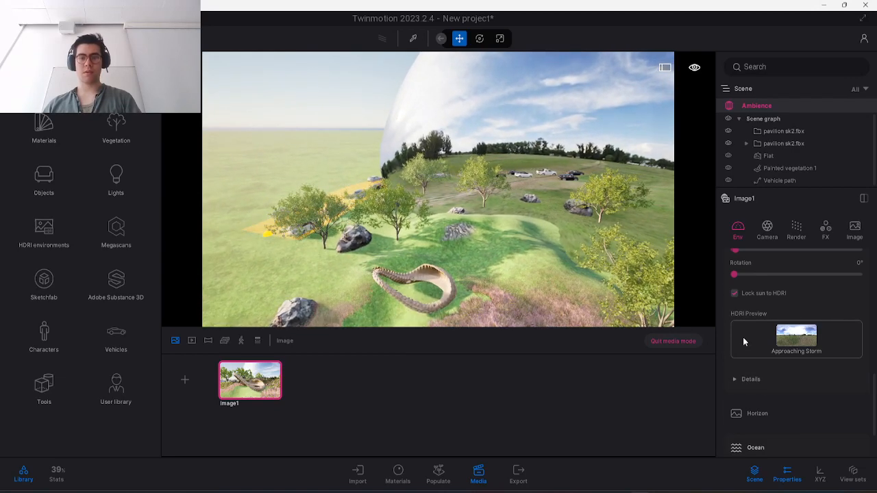
{"action": "scroll", "coordinate": [771, 285], "scroll_direction": "up", "scroll_amount": 3}
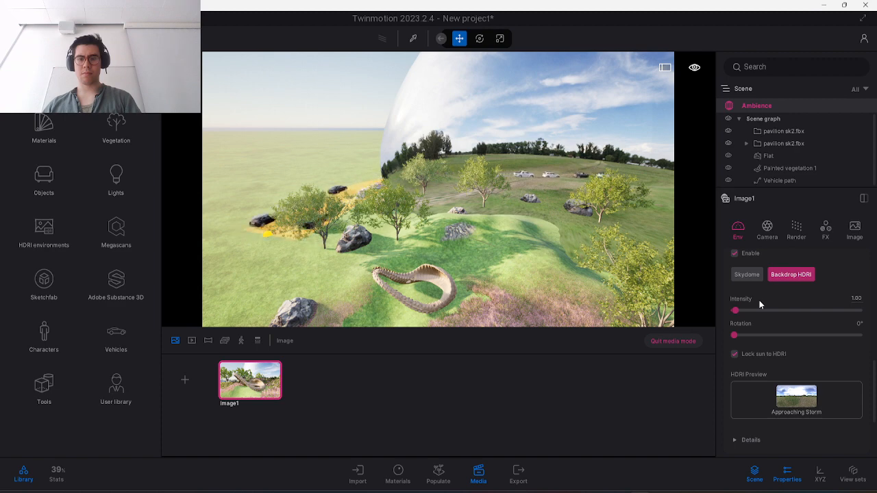
Raise the intensity of the backdrop HDRI to 5.11 in Image1's environment settings.
{"action": "key", "text": "q"}
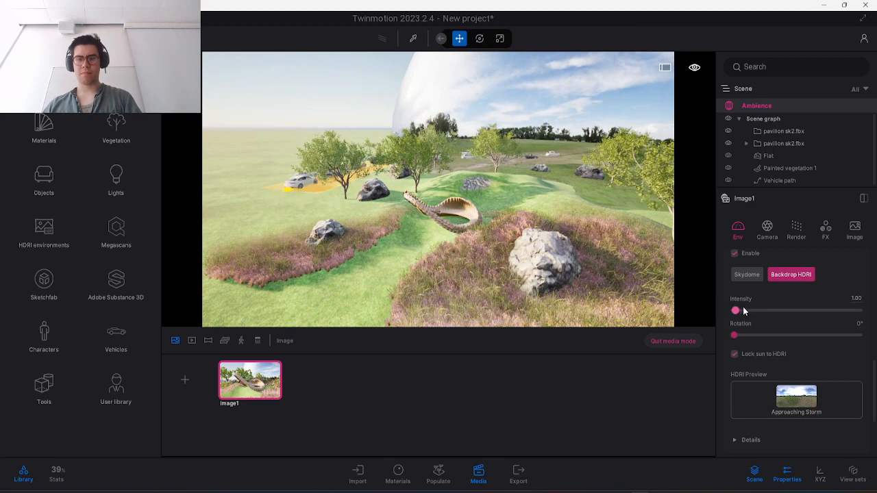
{"action": "mouse_move", "coordinate": [743, 311]}
{"action": "left_mouse_down"}
{"action": "mouse_move", "coordinate": [753, 308]}
{"action": "mouse_move", "coordinate": [739, 311]}
{"action": "left_mouse_up"}
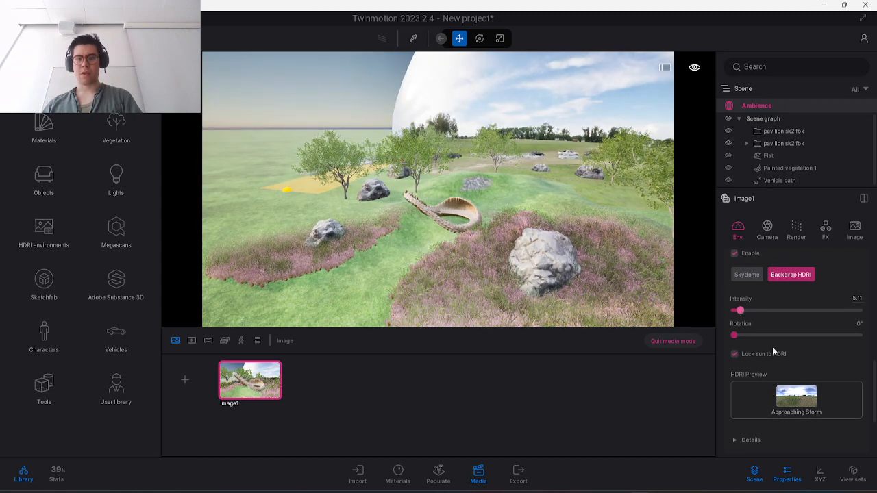
{"action": "scroll", "coordinate": [788, 423], "scroll_direction": "down", "scroll_amount": 2}
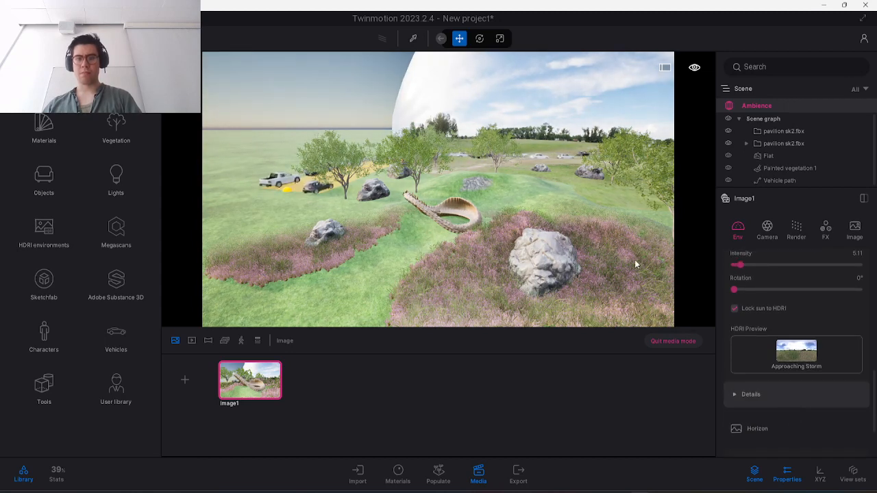
{"action": "left_click", "coordinate": [735, 308]}
{"action": "scroll", "coordinate": [759, 306], "scroll_direction": "up", "scroll_amount": 2}
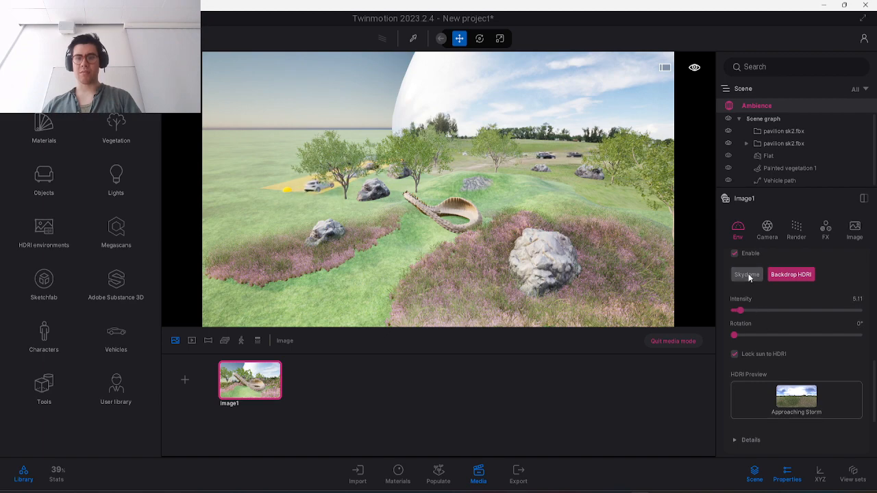
Switch Image1's HDRI environment from the backdrop to Skydome and face the pavilion along the grass path.
{"action": "left_click", "coordinate": [748, 277]}
{"action": "key", "text": "w"}
{"action": "key", "text": "d"}
{"action": "key", "text": "q"}
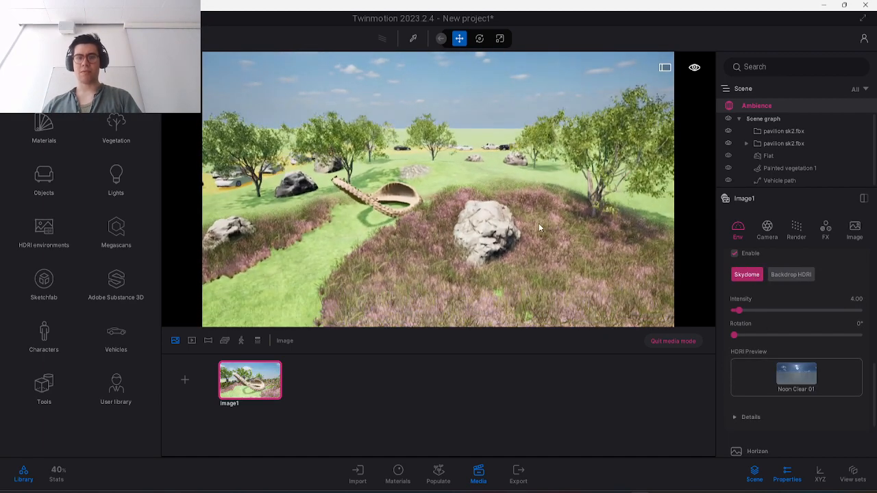
{"action": "key", "text": "a"}
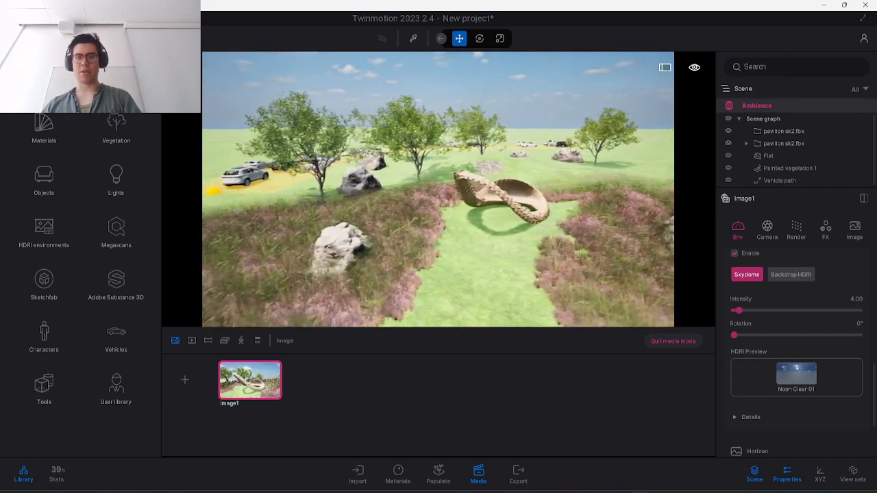
{"action": "right_click_drag", "start_coordinate": [439, 205], "coordinate": [525, 191]}
{"action": "scroll", "coordinate": [789, 297], "scroll_direction": "up", "scroll_amount": 3}
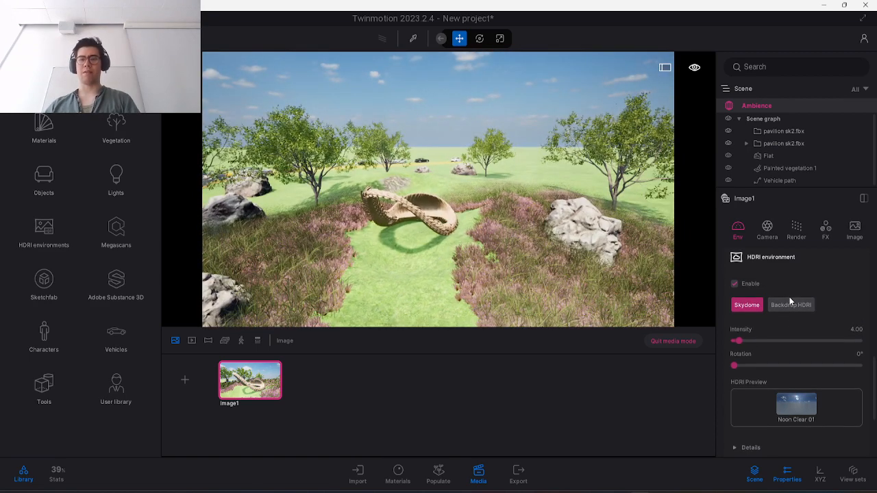
Show Image1's camera settings and bring the camera close in front of the pavilion.
{"action": "left_click", "coordinate": [767, 228]}
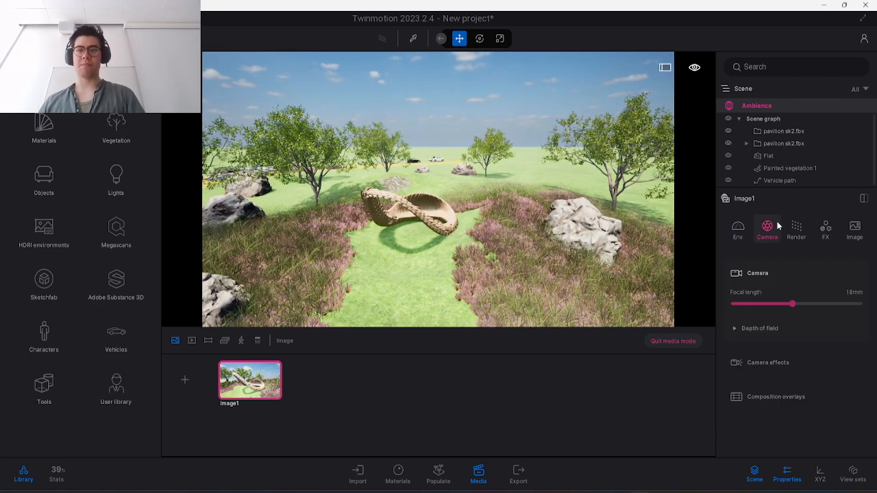
{"action": "key", "text": "w"}
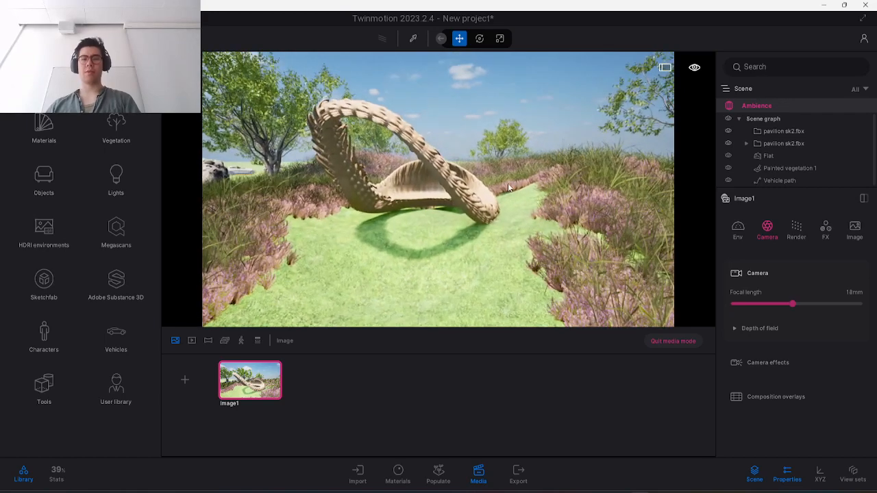
{"action": "scroll", "coordinate": [511, 195], "scroll_direction": "up", "scroll_amount": 1}
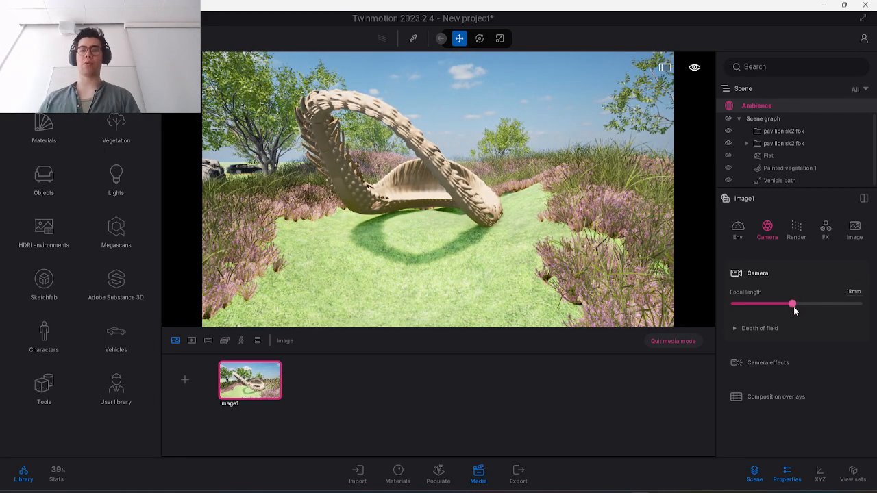
{"action": "key", "text": "a"}
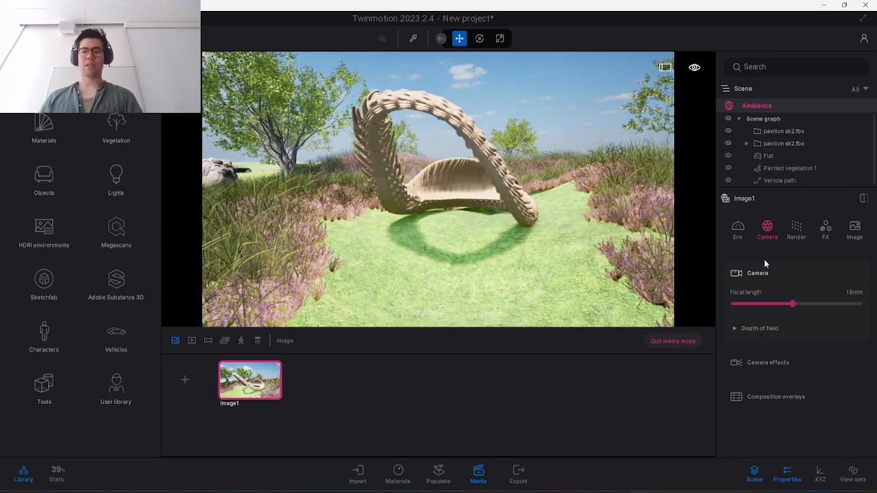
Try a 5 mm focal length and move the camera up to the pavilion with the wide lens.
{"action": "left_click_drag", "start_coordinate": [793, 305], "coordinate": [748, 305]}
{"action": "key", "text": "w"}
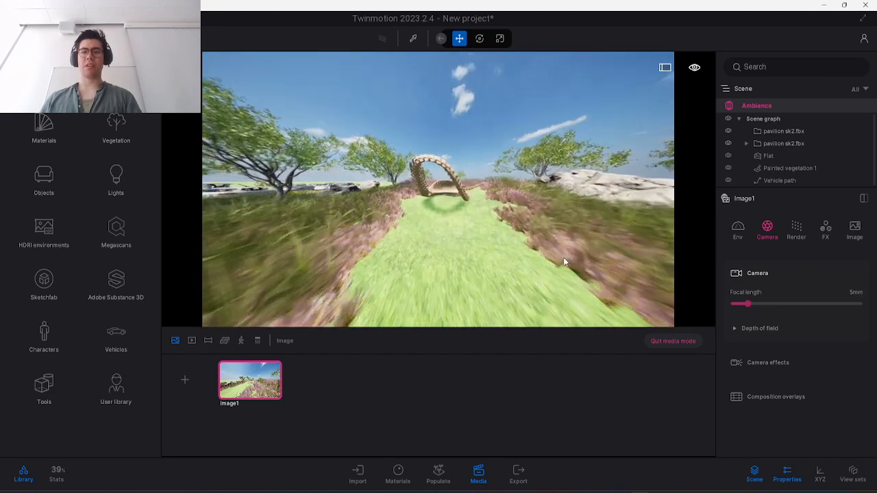
{"action": "key", "text": "w"}
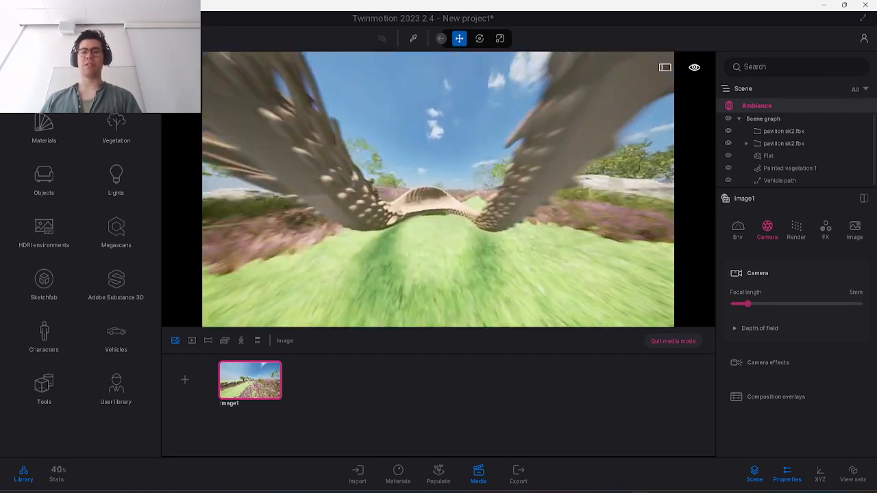
{"action": "key", "text": "w"}
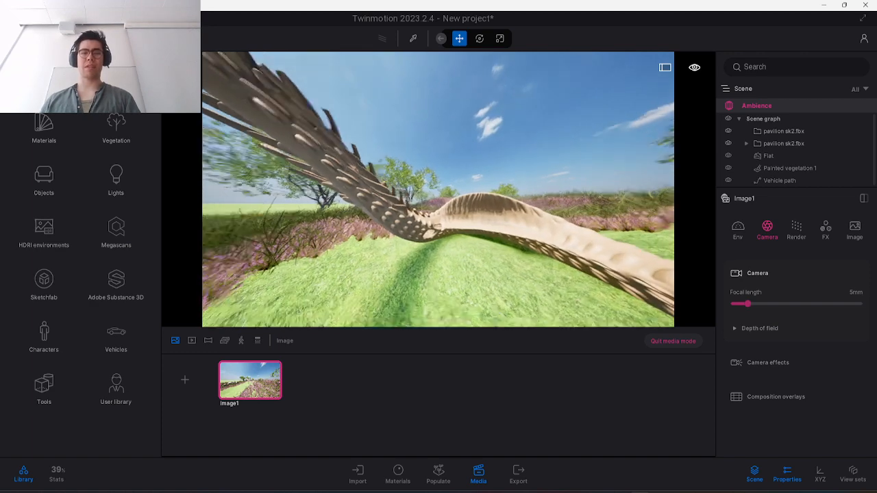
{"action": "right_click_drag", "start_coordinate": [438, 189], "coordinate": [426, 189]}
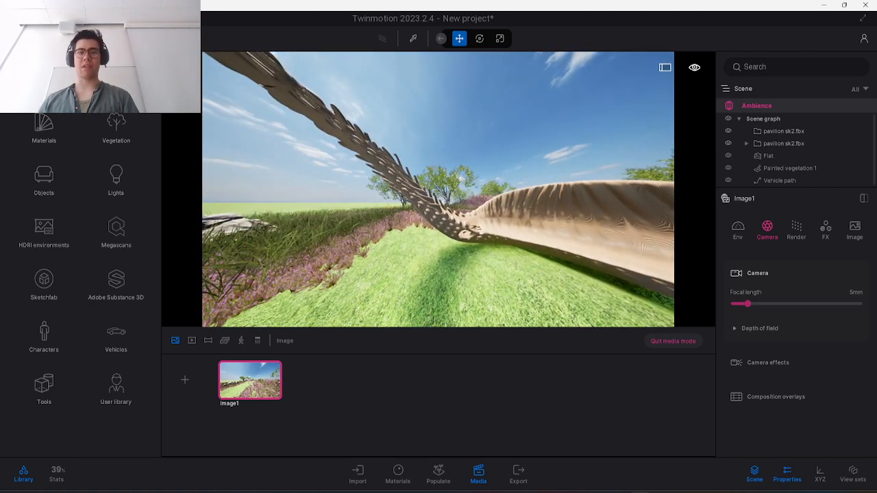
Try a 56 mm focal length and look at the pavilion's surface with the long lens.
{"action": "left_click_drag", "start_coordinate": [747, 305], "coordinate": [832, 305]}
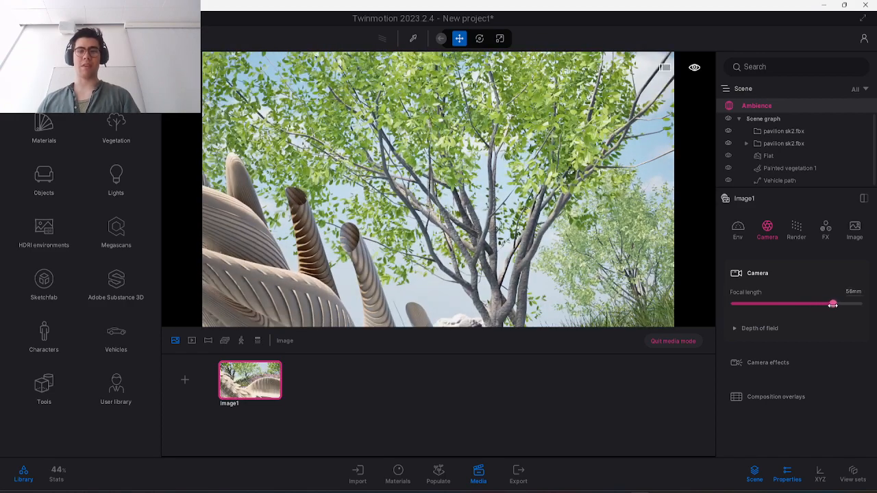
{"action": "key", "text": "a"}
{"action": "key", "text": "d"}
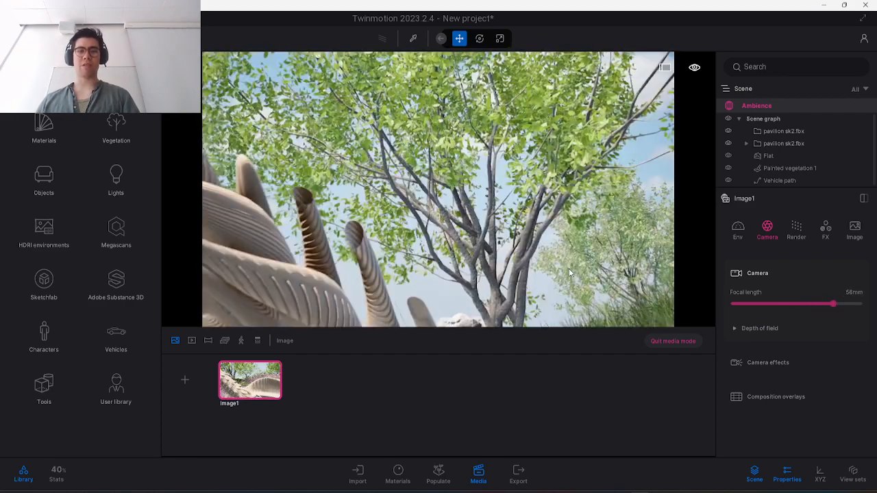
{"action": "key", "text": "a"}
{"action": "key", "text": "s"}
{"action": "key", "text": "w"}
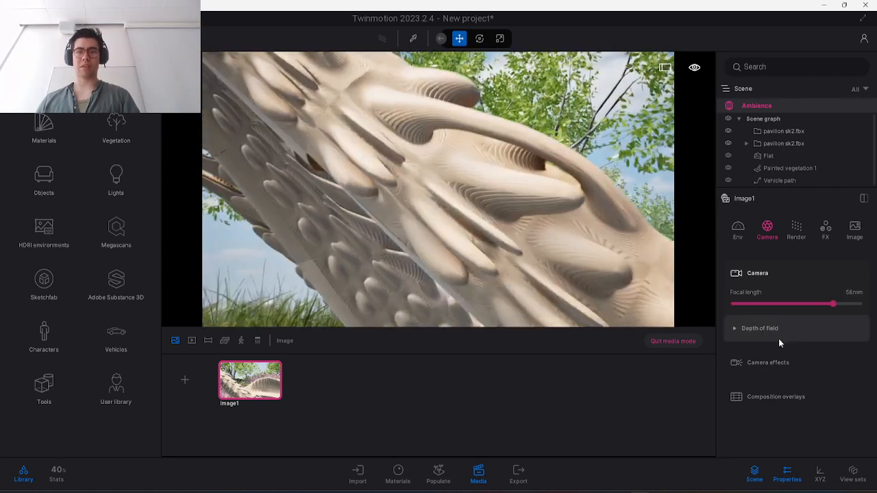
Set the camera's focal length to 15 mm and frame the whole pavilion from a low frontal viewpoint.
{"action": "left_click_drag", "start_coordinate": [832, 304], "coordinate": [783, 312]}
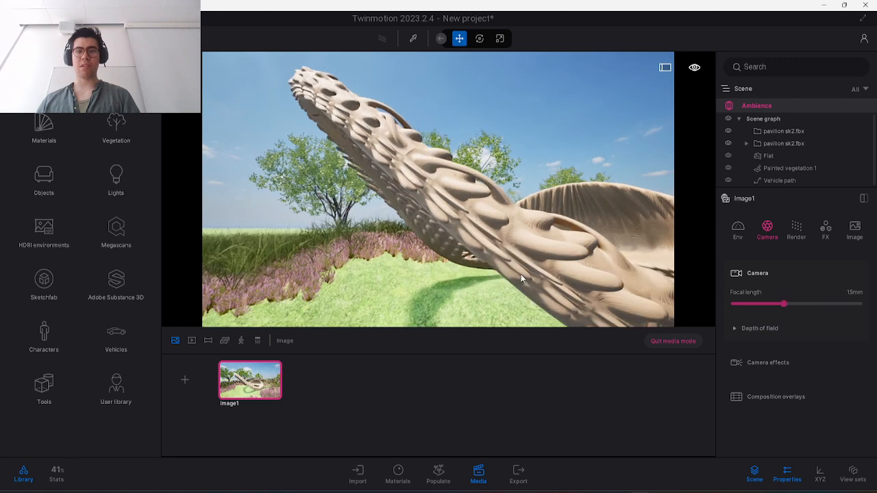
{"action": "right_click_drag", "start_coordinate": [480, 205], "coordinate": [561, 213]}
{"action": "key", "text": "s"}
{"action": "right_click_drag", "start_coordinate": [523, 275], "coordinate": [504, 275]}
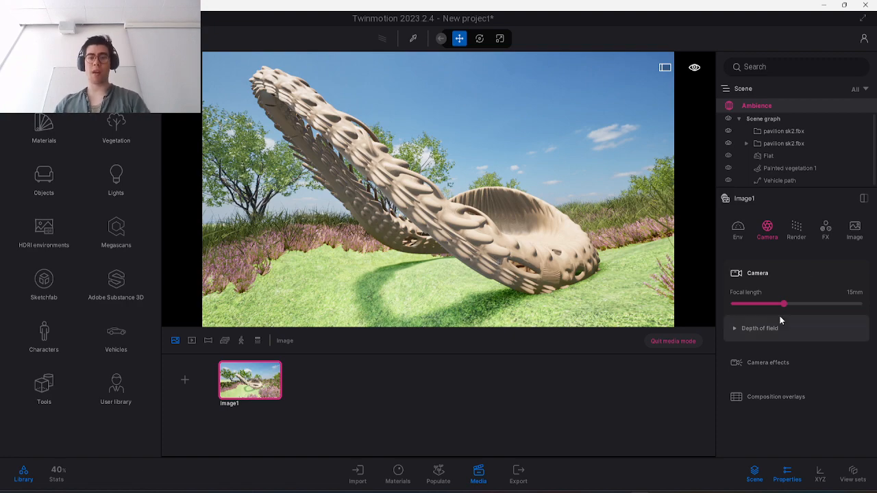
{"action": "key", "text": "a"}
{"action": "right_click_drag", "start_coordinate": [521, 226], "coordinate": [555, 229]}
{"action": "key", "text": "a"}
{"action": "right_click_drag", "start_coordinate": [438, 205], "coordinate": [496, 171]}
{"action": "key", "text": "d"}
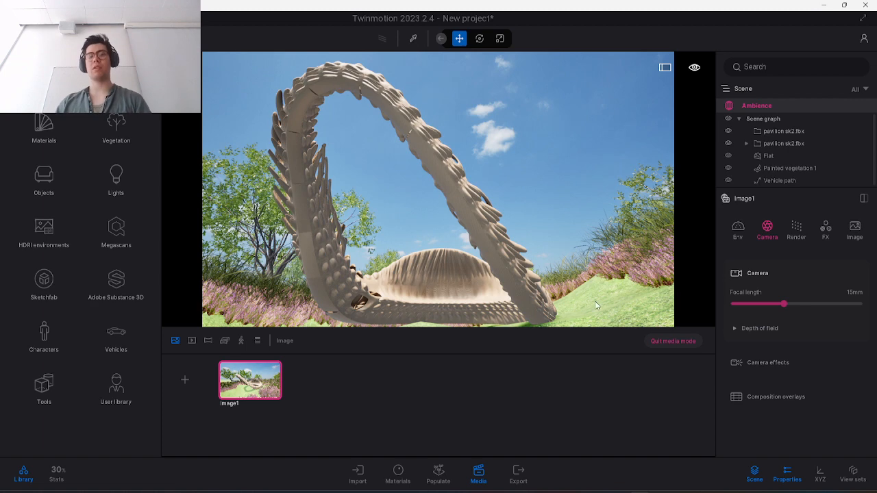
Try a 12 mm focal length and compare the pavilion from side and frontal viewpoints.
{"action": "left_click_drag", "start_coordinate": [785, 307], "coordinate": [774, 309]}
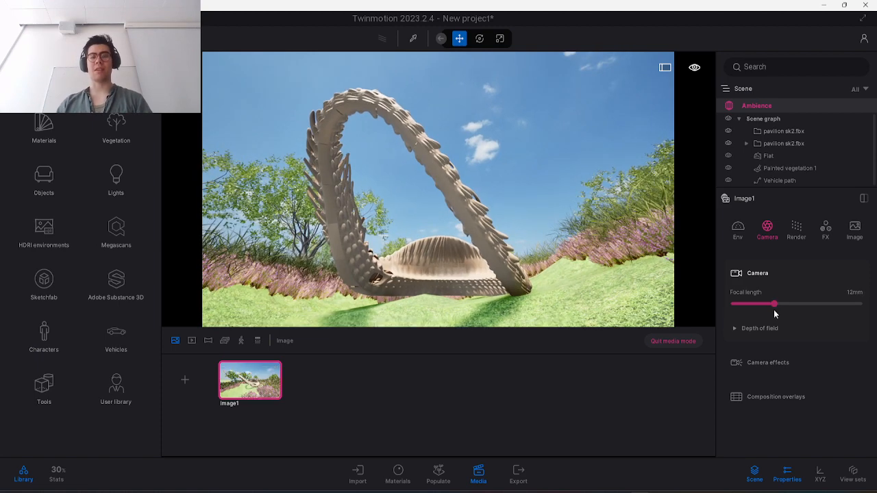
{"action": "right_click_drag", "start_coordinate": [528, 240], "coordinate": [457, 251]}
{"action": "key", "text": "s"}
{"action": "key", "text": "w"}
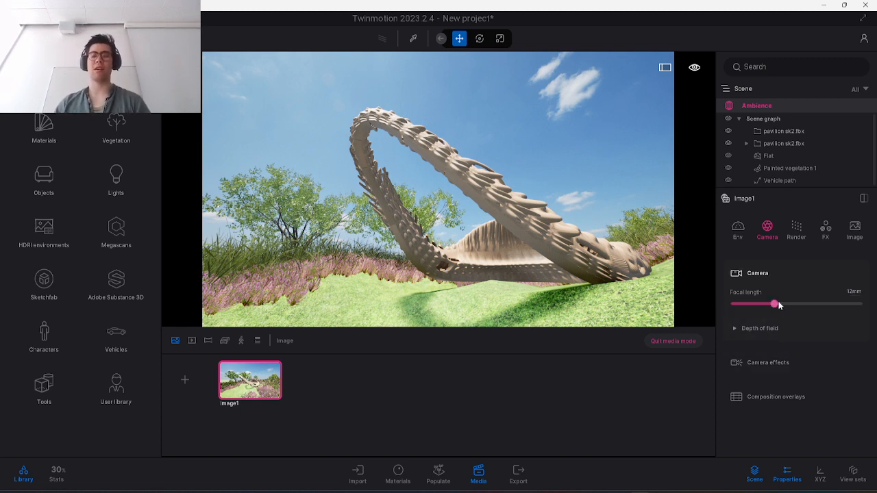
{"action": "key", "text": "s"}
{"action": "right_click_drag", "start_coordinate": [537, 278], "coordinate": [644, 313]}
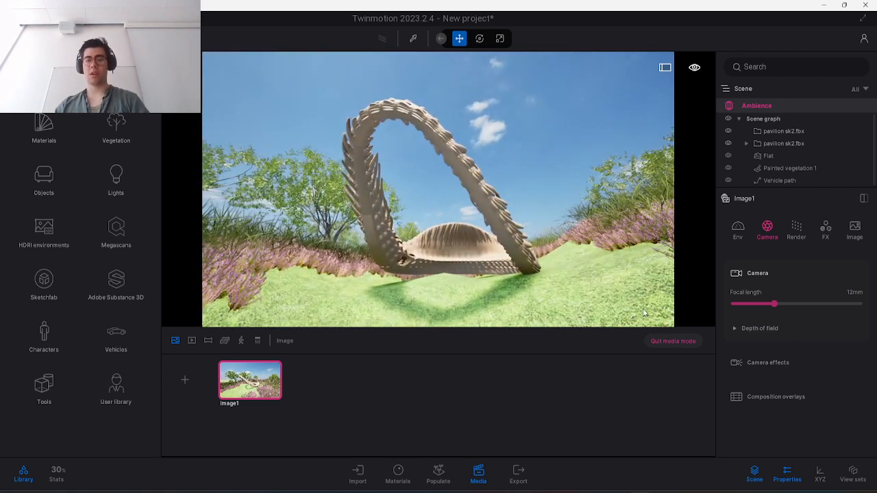
Set the camera's focal length to 21 mm, raise the viewpoint and tilt it to frame the full pavilion.
{"action": "left_click_drag", "start_coordinate": [775, 302], "coordinate": [798, 302]}
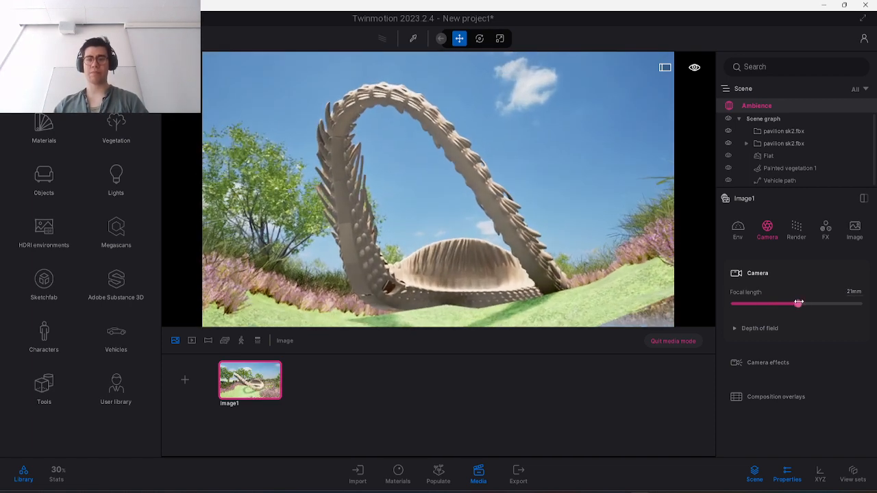
{"action": "key", "text": "e"}
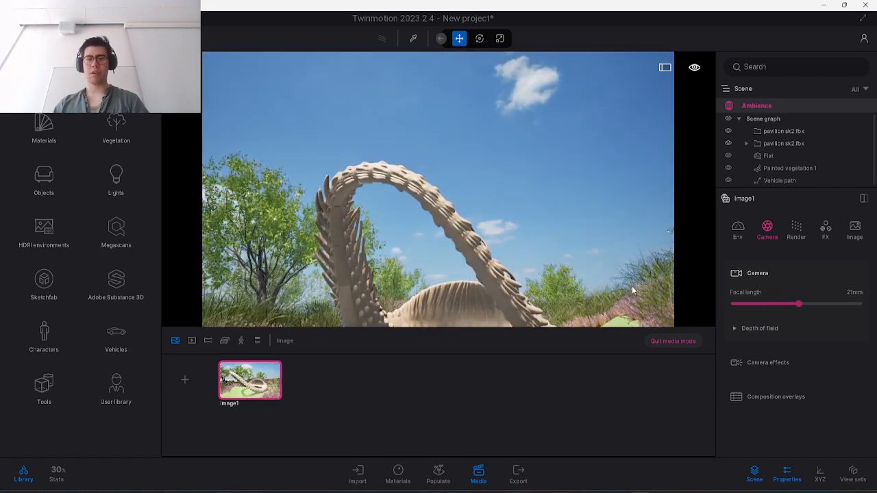
{"action": "mouse_move", "coordinate": [631, 285]}
{"action": "right_mouse_down"}
{"action": "mouse_move", "coordinate": [643, 336]}
{"action": "mouse_move", "coordinate": [631, 289]}
{"action": "right_mouse_up"}
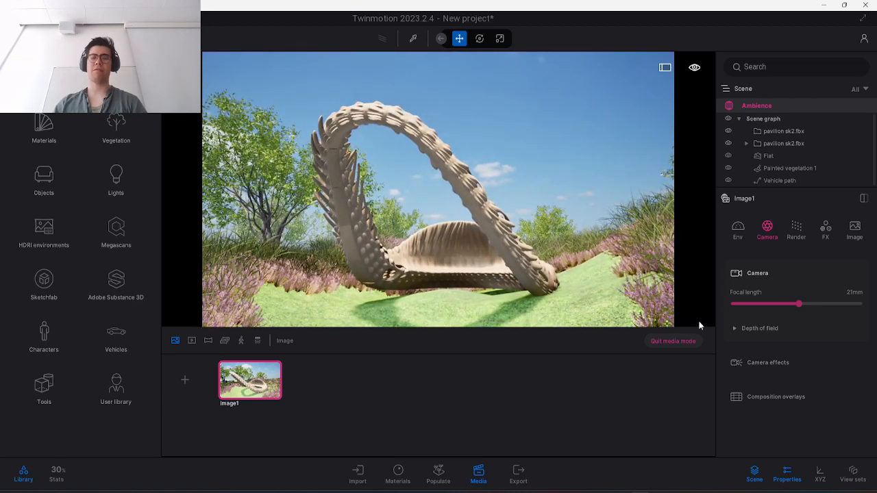
Expand the camera effects of Image1 and enable Parallelism.
{"action": "left_click", "coordinate": [772, 359]}
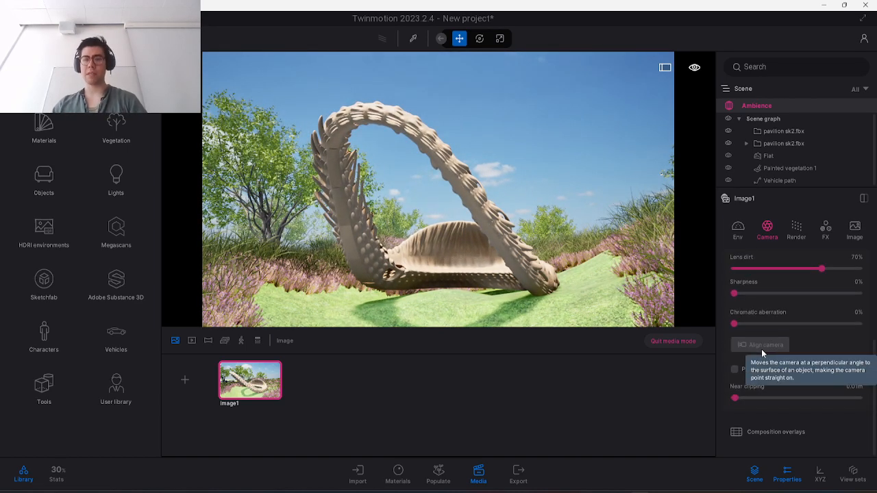
{"action": "scroll", "coordinate": [763, 354], "scroll_direction": "up", "scroll_amount": 3}
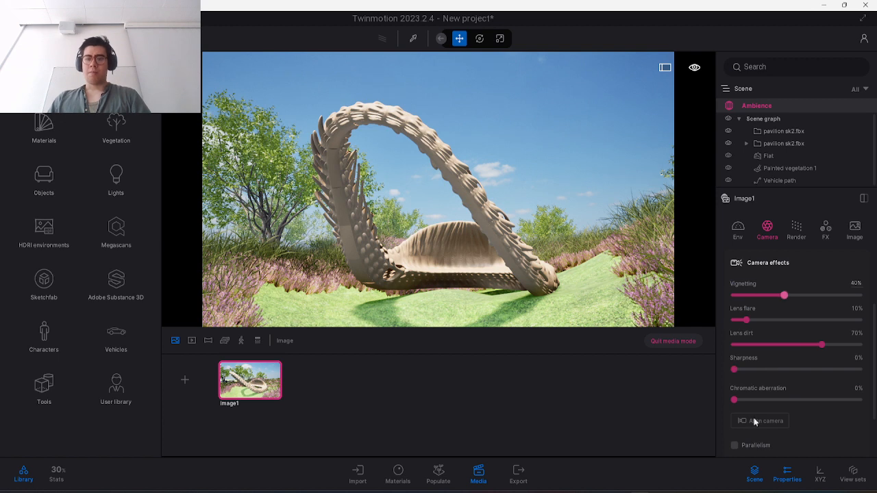
{"action": "scroll", "coordinate": [769, 399], "scroll_direction": "down", "scroll_amount": 3}
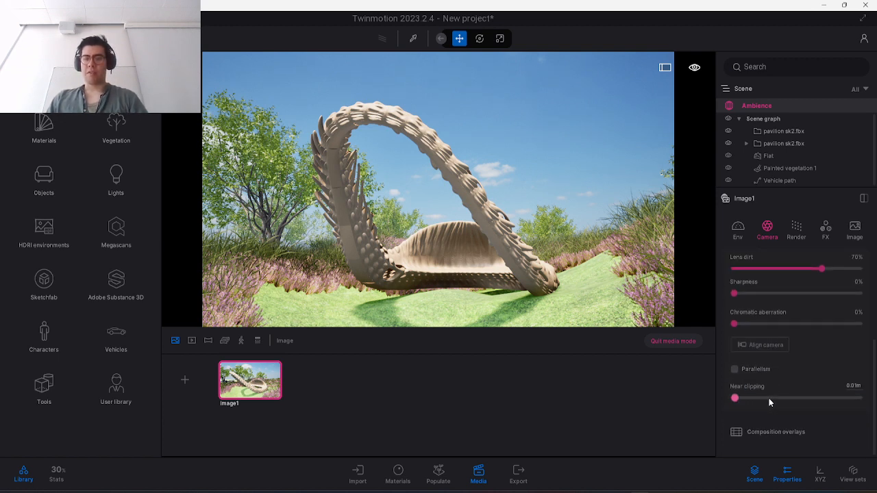
{"action": "left_click", "coordinate": [735, 370]}
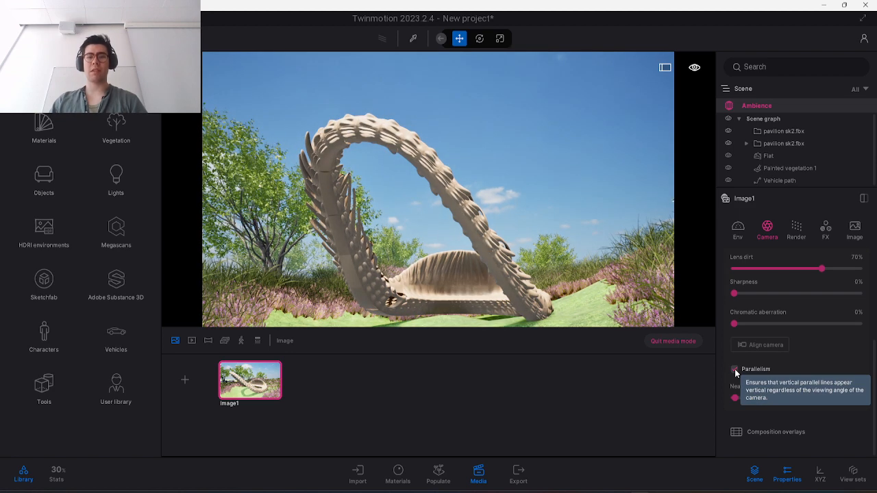
Toggle Parallelism off and on to compare its effect, leave it enabled, and reframe the pavilion with more foreground grass.
{"action": "left_click", "coordinate": [734, 370]}
{"action": "left_click", "coordinate": [734, 370]}
{"action": "left_click", "coordinate": [734, 370]}
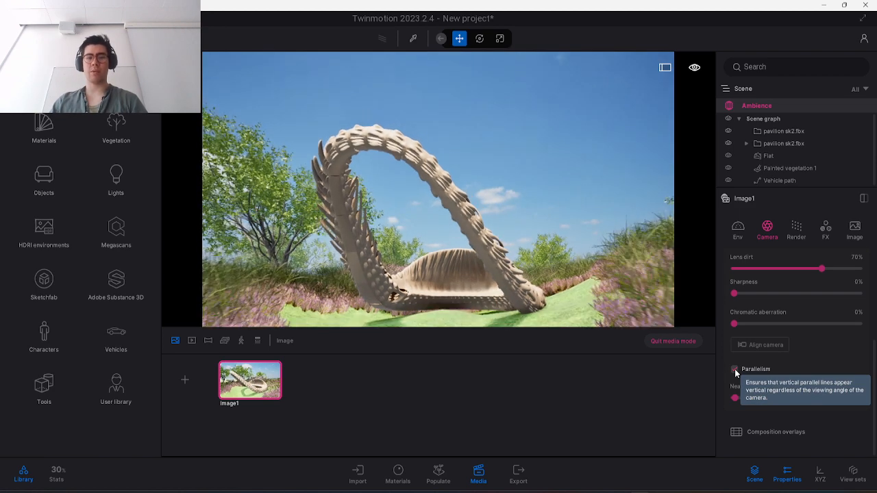
{"action": "left_click", "coordinate": [734, 370]}
{"action": "left_click", "coordinate": [734, 370]}
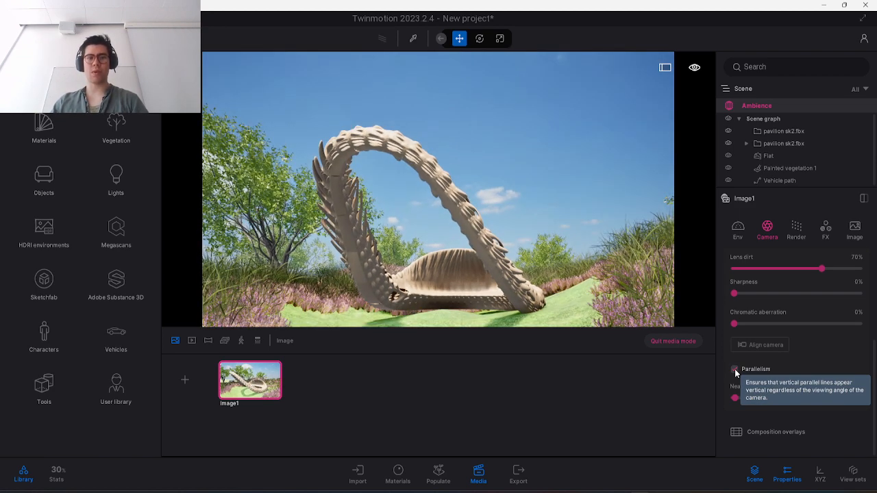
{"action": "left_click", "coordinate": [735, 371]}
{"action": "left_click", "coordinate": [735, 370]}
{"action": "right_click_drag", "start_coordinate": [518, 259], "coordinate": [479, 294]}
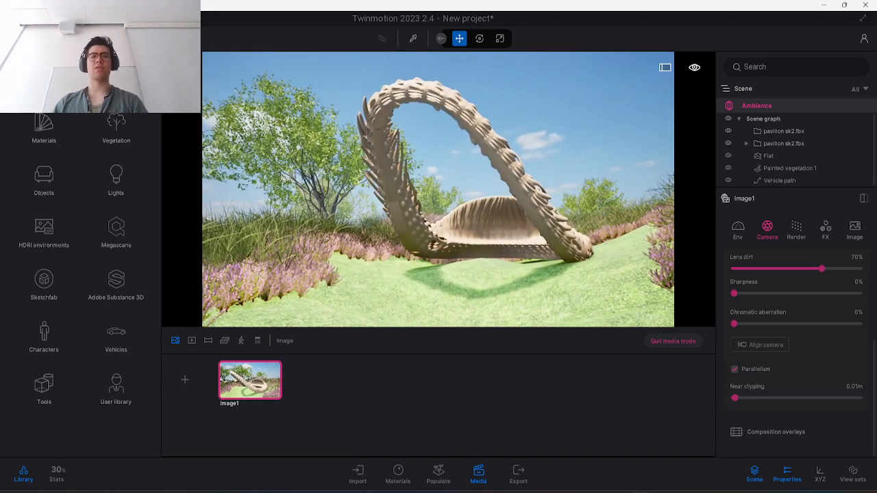
{"action": "left_click", "coordinate": [744, 368]}
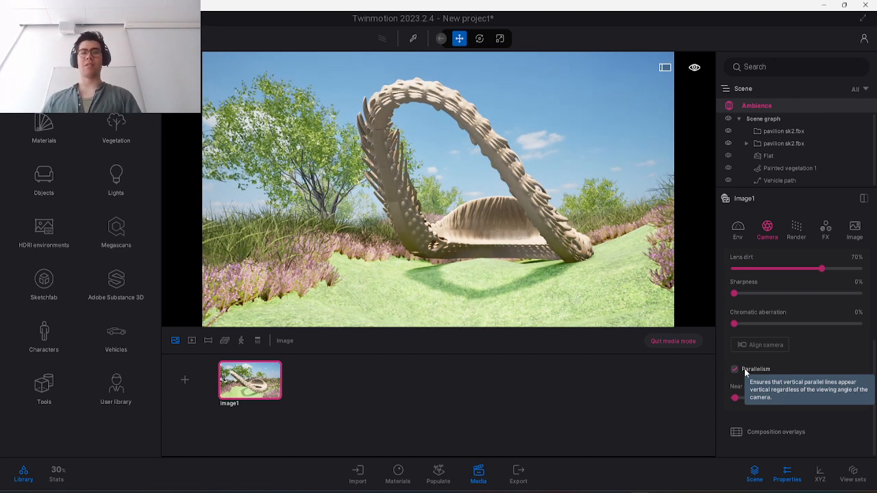
Toggle Parallelism for Image1 to compare its effect on the pavilion view and leave it disabled.
{"action": "left_click", "coordinate": [734, 370]}
{"action": "left_click", "coordinate": [734, 369]}
{"action": "left_click", "coordinate": [734, 369]}
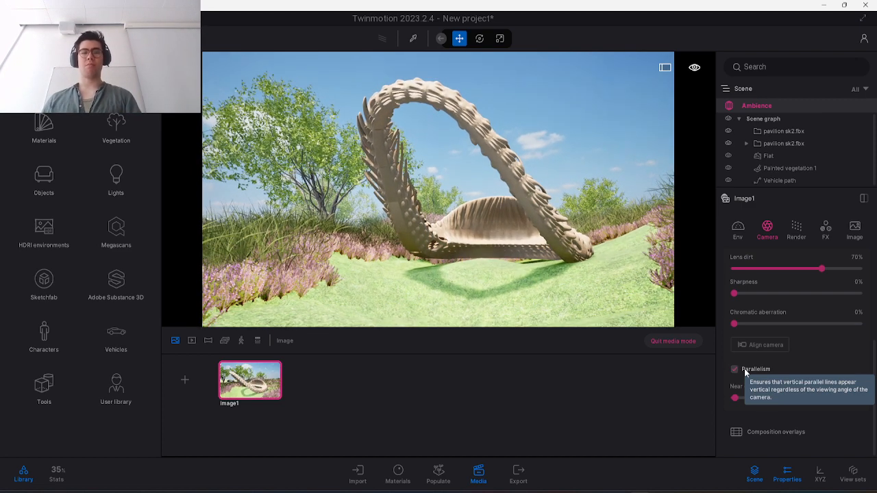
{"action": "left_click", "coordinate": [743, 368]}
{"action": "left_click", "coordinate": [745, 369]}
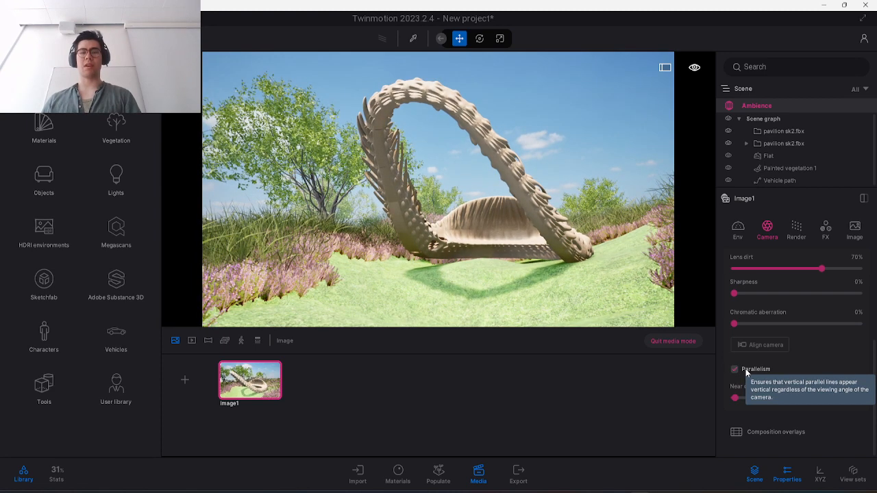
{"action": "left_click", "coordinate": [746, 368]}
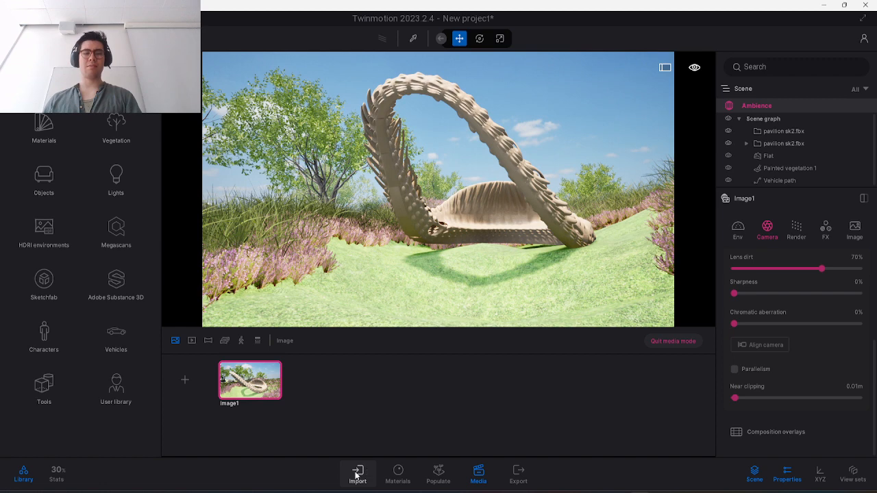
Switch to the Rhino model and clear the pavilion selection.
{"action": "mouse_move", "coordinate": [639, 492]}
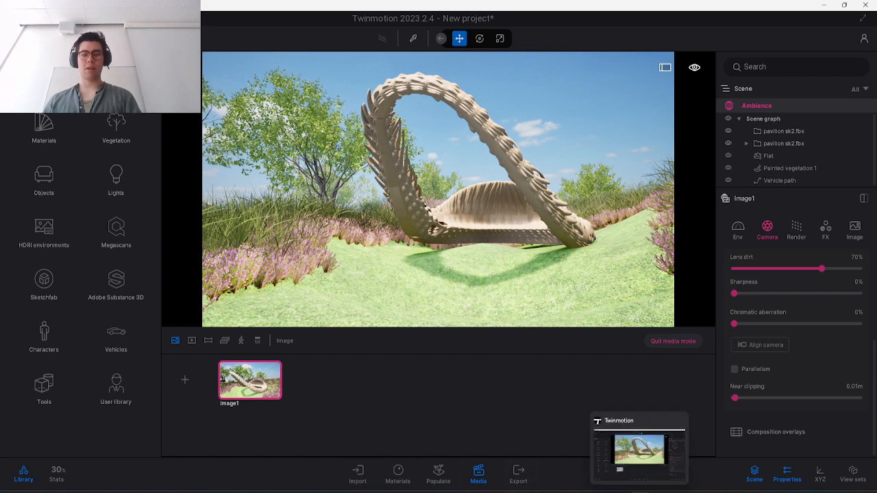
{"action": "left_click", "coordinate": [599, 492]}
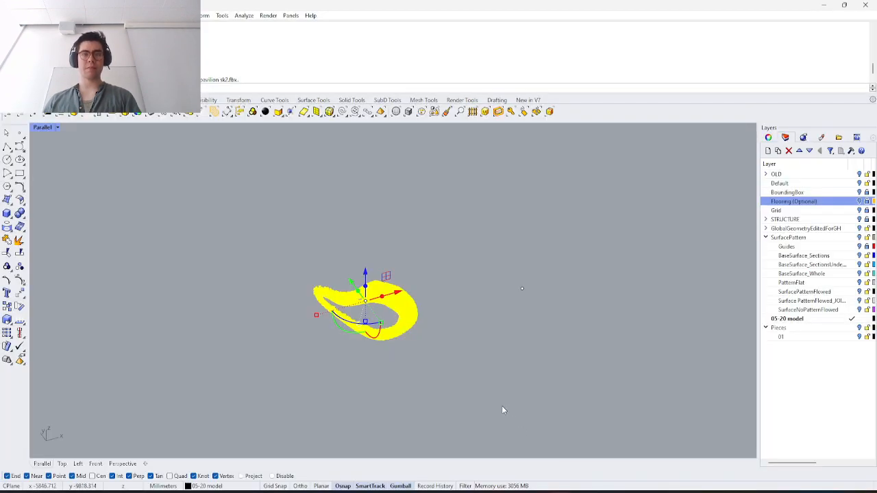
{"action": "left_click", "coordinate": [502, 406]}
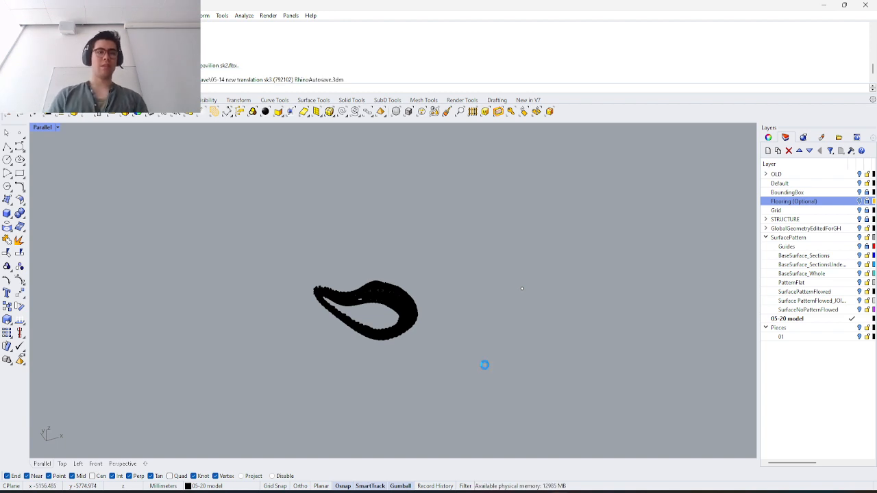
Select the large upright box beside the pavilion and zoom the viewport to it.
{"action": "scroll", "coordinate": [499, 320], "scroll_direction": "down", "scroll_amount": 6}
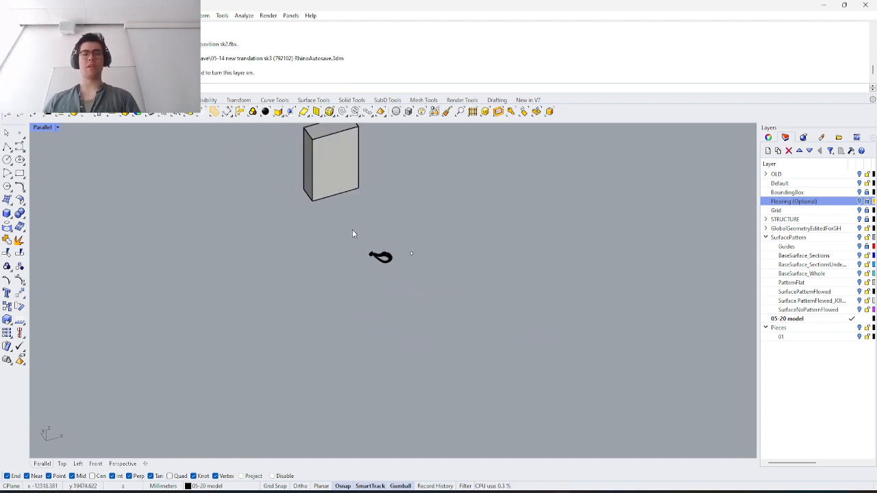
{"action": "left_click", "coordinate": [340, 177]}
{"action": "type", "text": "m"}
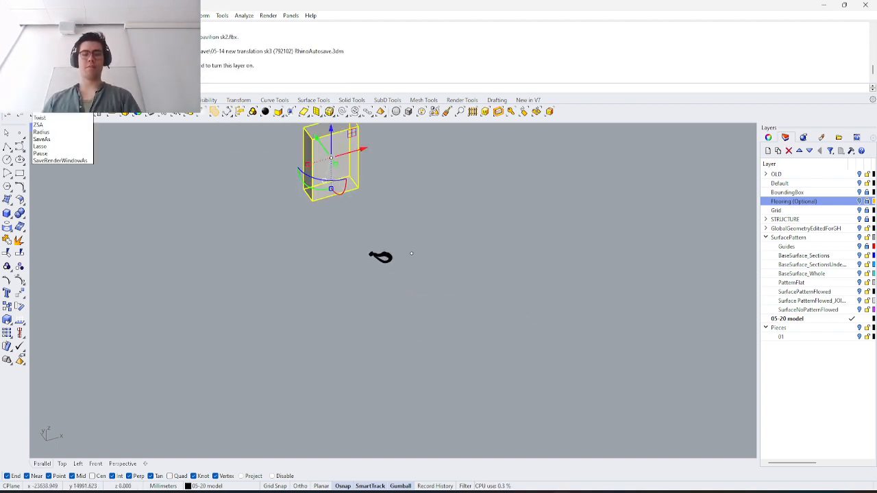
{"action": "key", "text": "Return"}
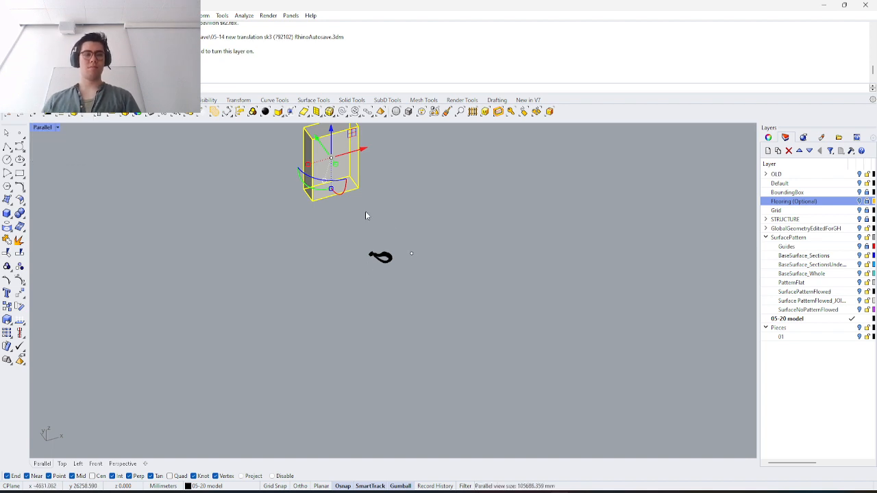
{"action": "type", "text": "zs"}
{"action": "key", "text": "Return"}
{"action": "right_click_drag", "start_coordinate": [365, 212], "coordinate": [499, 244]}
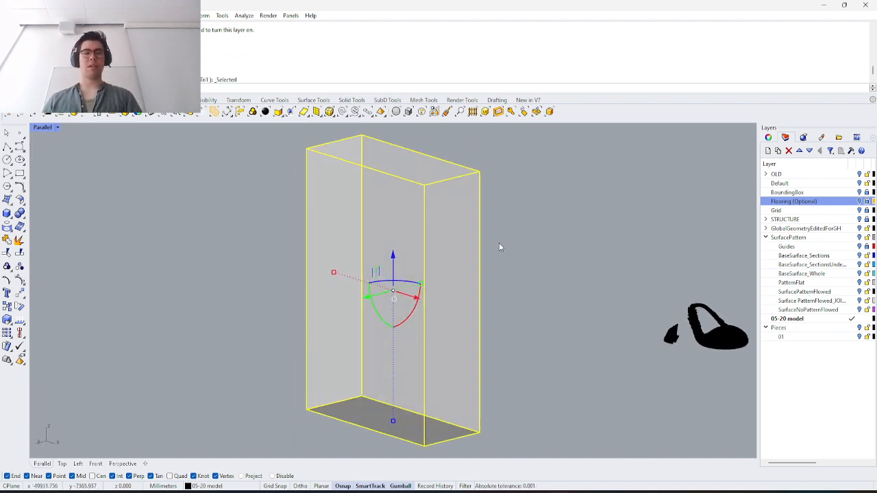
{"action": "scroll", "coordinate": [438, 287], "scroll_direction": "up", "scroll_amount": 8}
{"action": "right_click_drag", "start_coordinate": [438, 287], "coordinate": [504, 365]}
Deselect the box and switch the Parallel viewport to the rendered display mode.
{"action": "left_click", "coordinate": [285, 218]}
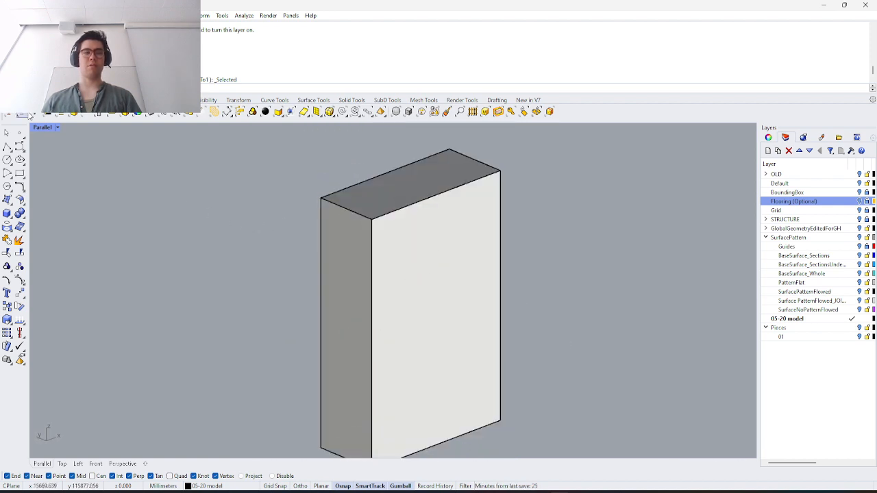
{"action": "left_click", "coordinate": [58, 128]}
{"action": "left_click", "coordinate": [96, 168]}
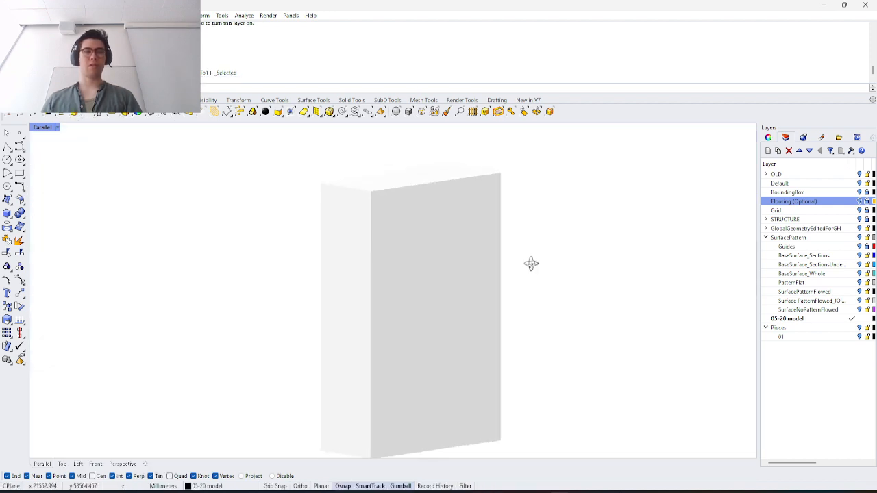
{"action": "right_click_drag", "start_coordinate": [531, 264], "coordinate": [487, 303]}
Export only the large box as the FBX file "box", using Meshes only, Phong materials and the Version 7 binary format.
{"action": "left_click", "coordinate": [459, 292]}
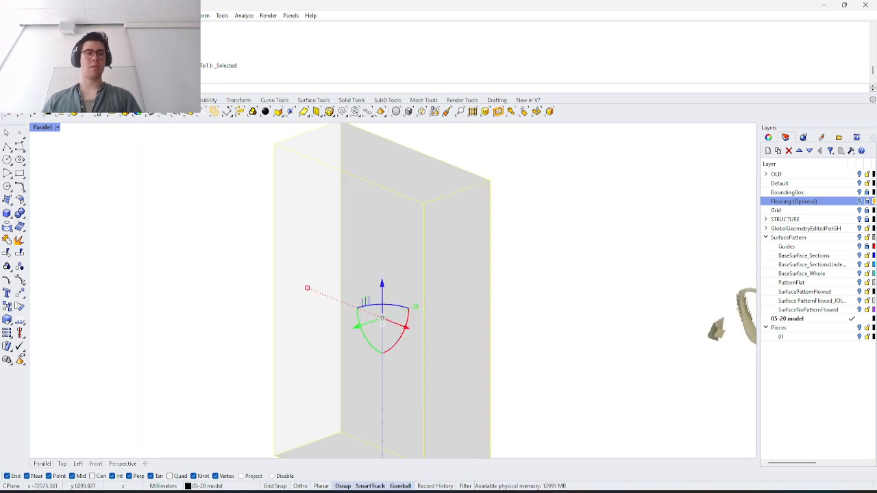
{"action": "left_click", "coordinate": [8, 15]}
{"action": "left_click", "coordinate": [31, 150]}
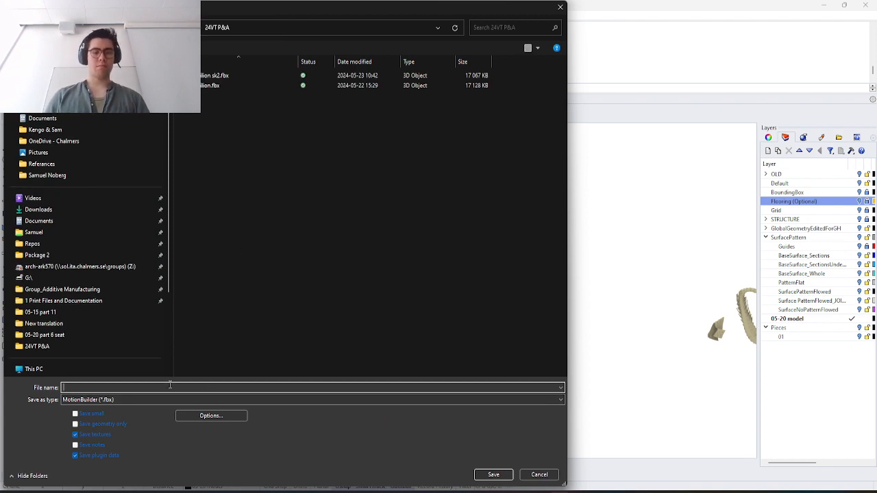
{"action": "type", "text": "box"}
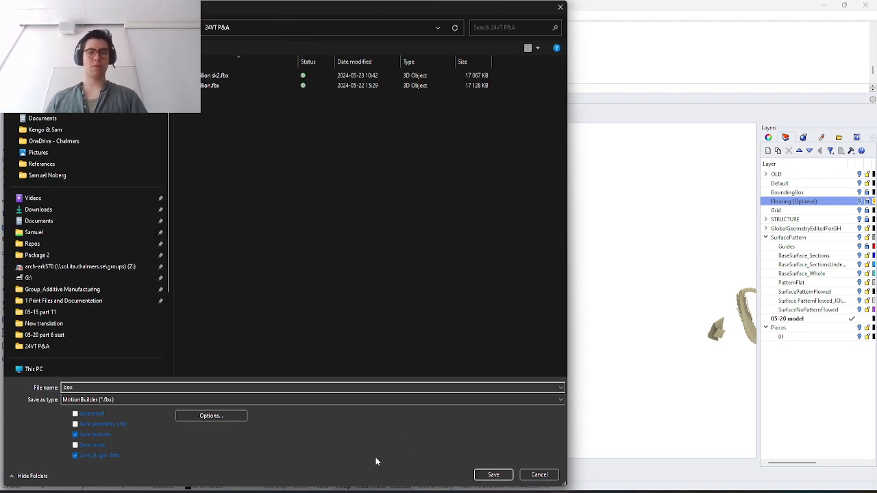
{"action": "left_click", "coordinate": [502, 477]}
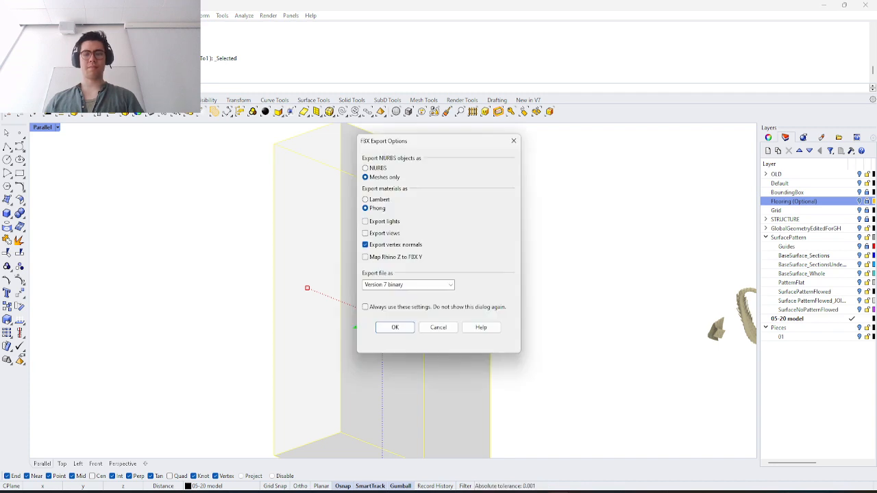
{"action": "left_click", "coordinate": [394, 328]}
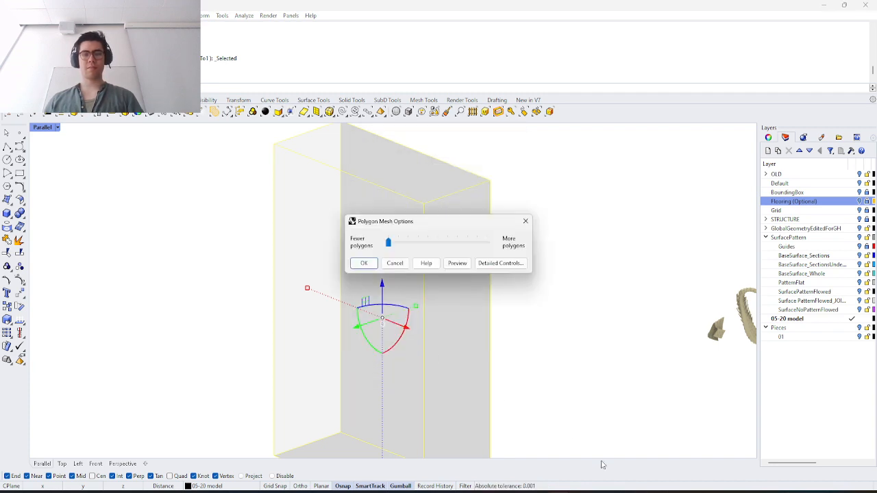
{"action": "left_click", "coordinate": [362, 265]}
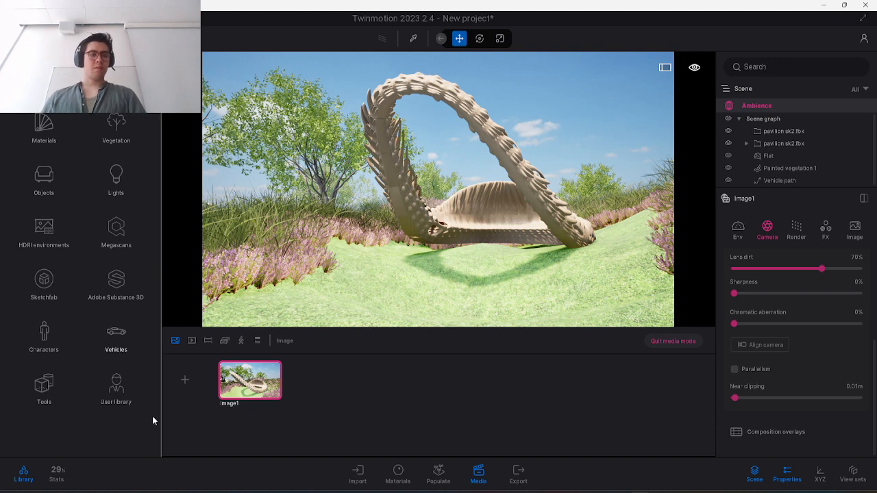
Switch to Twinmotion and import box.fbx from the 24VT P&A folder as geometry.
{"action": "left_click", "coordinate": [359, 473]}
{"action": "left_click", "coordinate": [184, 379]}
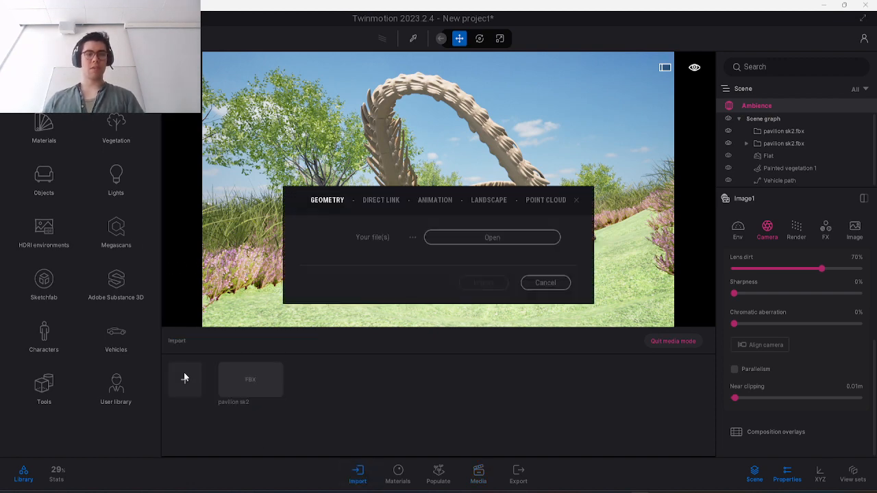
{"action": "left_click", "coordinate": [482, 237]}
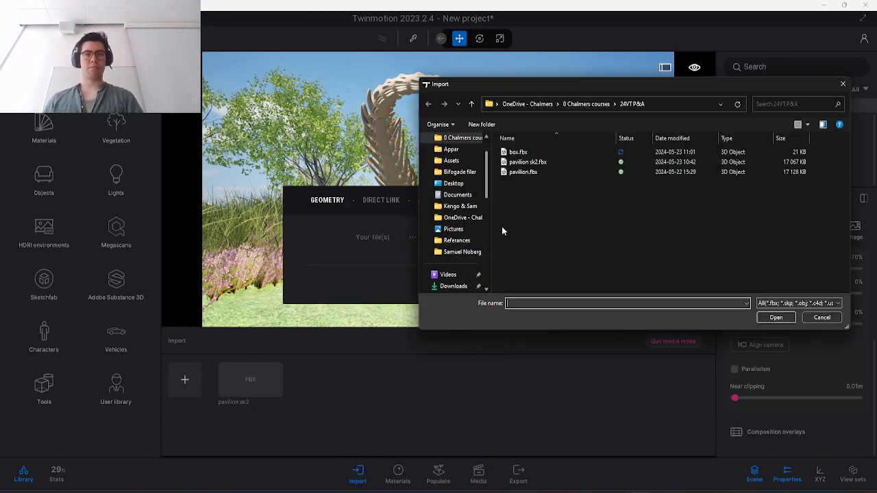
{"action": "double_click", "coordinate": [541, 155]}
{"action": "left_click", "coordinate": [483, 406]}
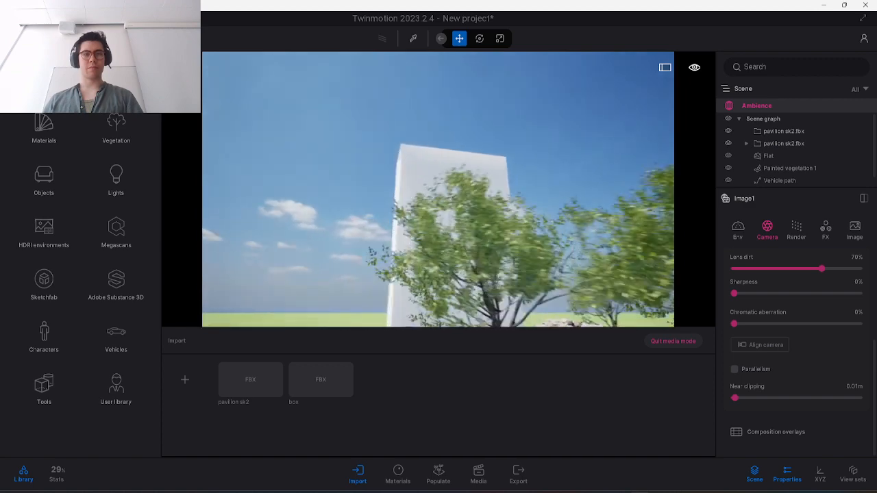
Frame the imported box from near ground level beside the road and set the camera's focal length to 15 mm.
{"action": "mouse_move", "coordinate": [430, 239]}
{"action": "right_mouse_down"}
{"action": "mouse_move", "coordinate": [437, 255]}
{"action": "mouse_move", "coordinate": [430, 238]}
{"action": "right_mouse_up"}
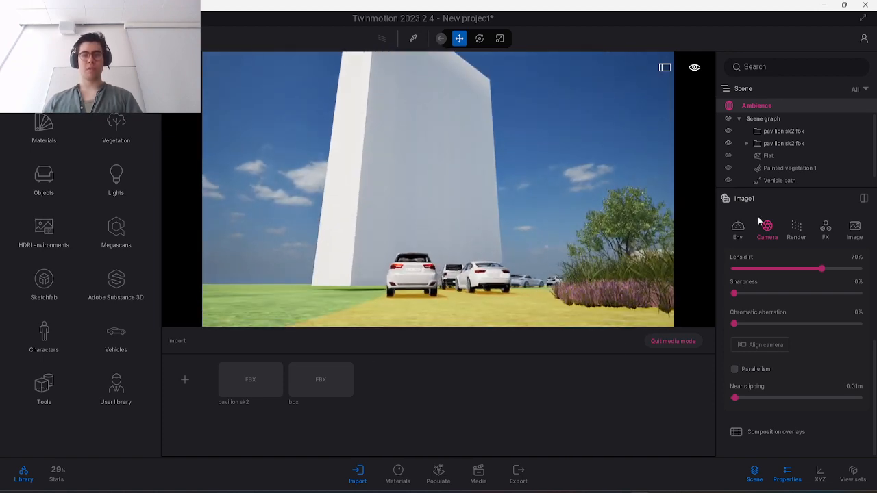
{"action": "scroll", "coordinate": [789, 275], "scroll_direction": "up", "scroll_amount": 5}
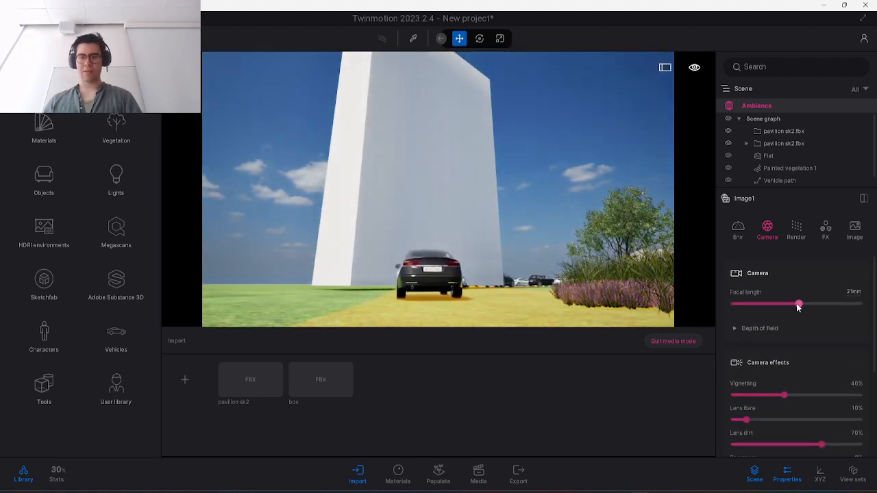
{"action": "left_click_drag", "start_coordinate": [799, 304], "coordinate": [784, 310]}
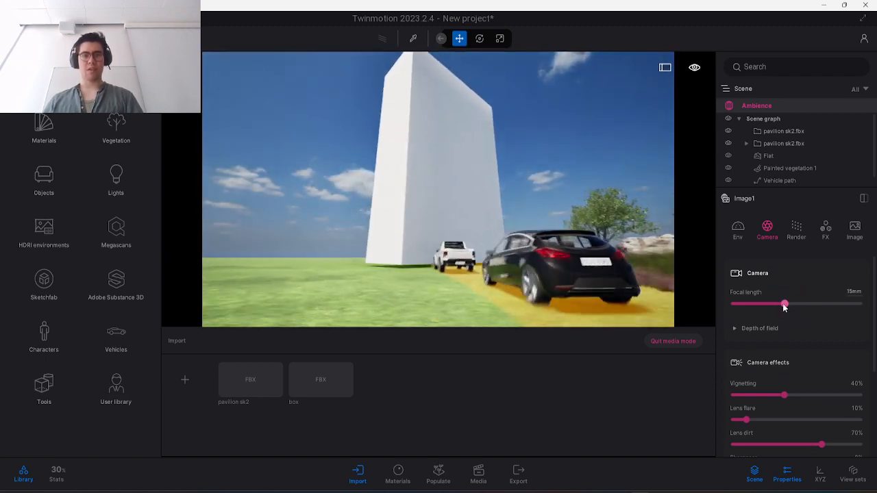
{"action": "scroll", "coordinate": [785, 310], "scroll_direction": "down", "scroll_amount": 3}
{"action": "right_click_drag", "start_coordinate": [562, 236], "coordinate": [583, 221]}
{"action": "scroll", "coordinate": [584, 224], "scroll_direction": "up", "scroll_amount": 1}
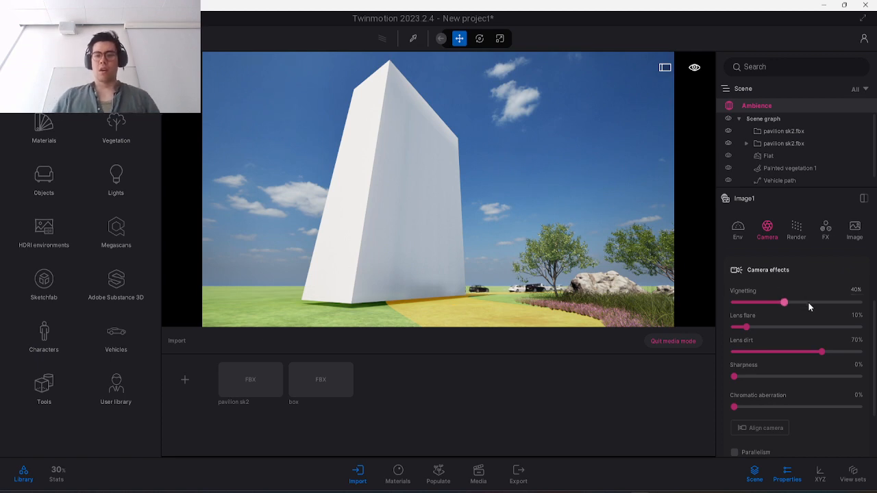
Enable Parallelism in the camera effects and reframe the box slightly.
{"action": "scroll", "coordinate": [818, 396], "scroll_direction": "down", "scroll_amount": 2}
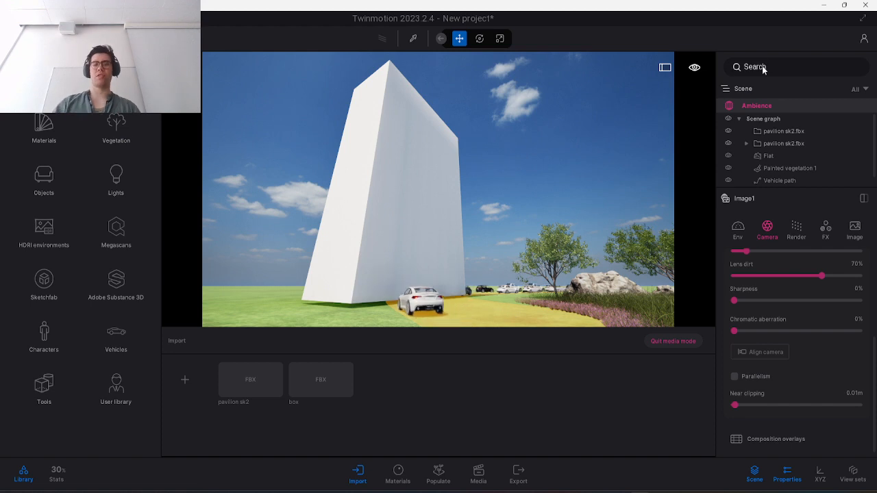
{"action": "left_click", "coordinate": [735, 377]}
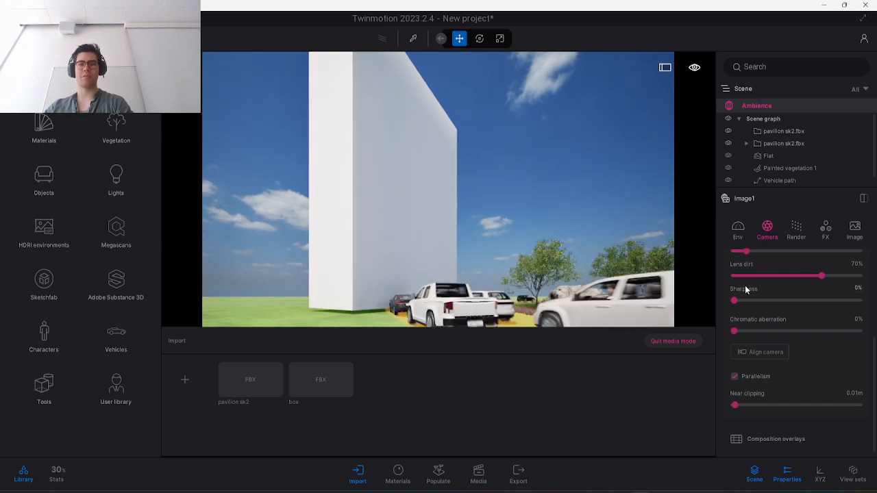
{"action": "scroll", "coordinate": [747, 284], "scroll_direction": "up", "scroll_amount": 5}
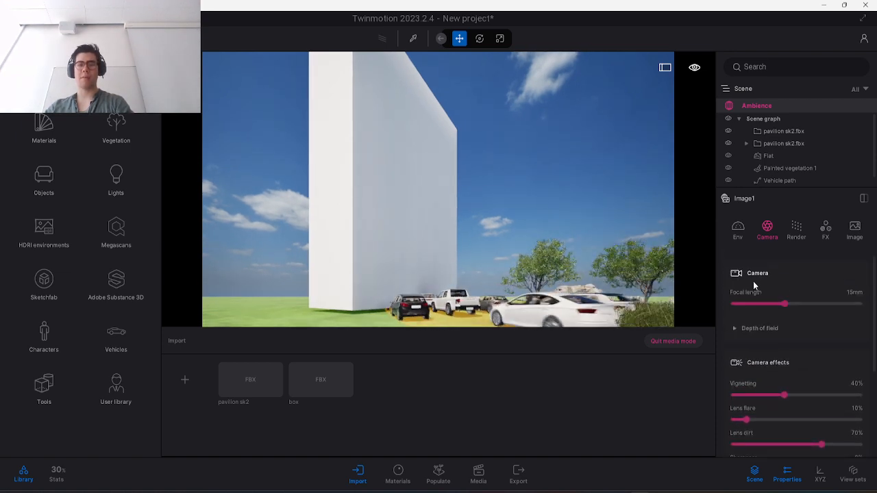
{"action": "scroll", "coordinate": [761, 329], "scroll_direction": "down", "scroll_amount": 5}
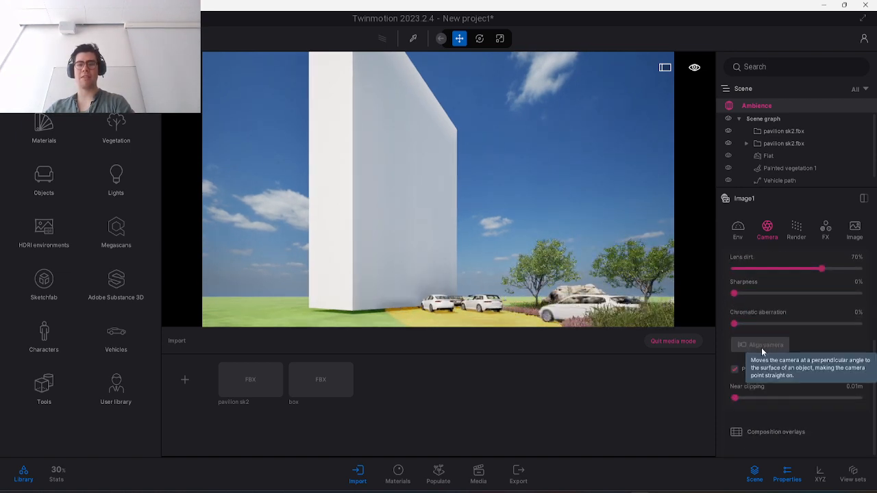
{"action": "scroll", "coordinate": [762, 336], "scroll_direction": "up", "scroll_amount": 5}
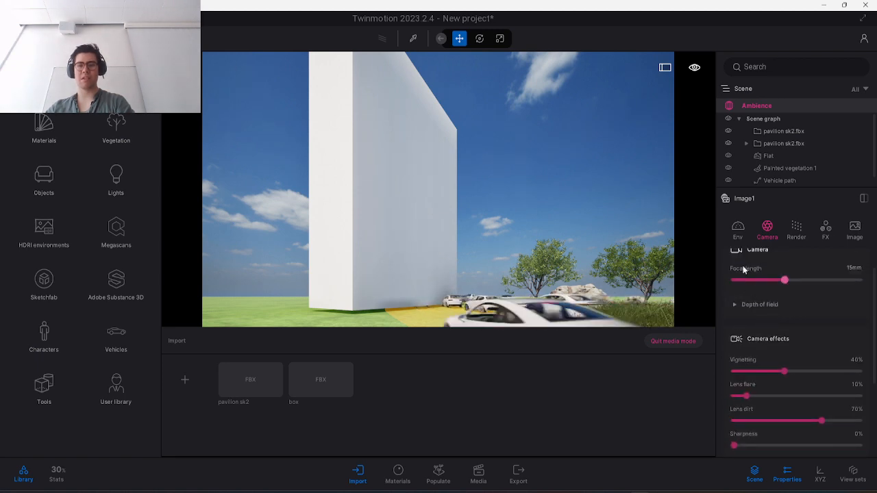
{"action": "right_click_drag", "start_coordinate": [438, 190], "coordinate": [453, 184]}
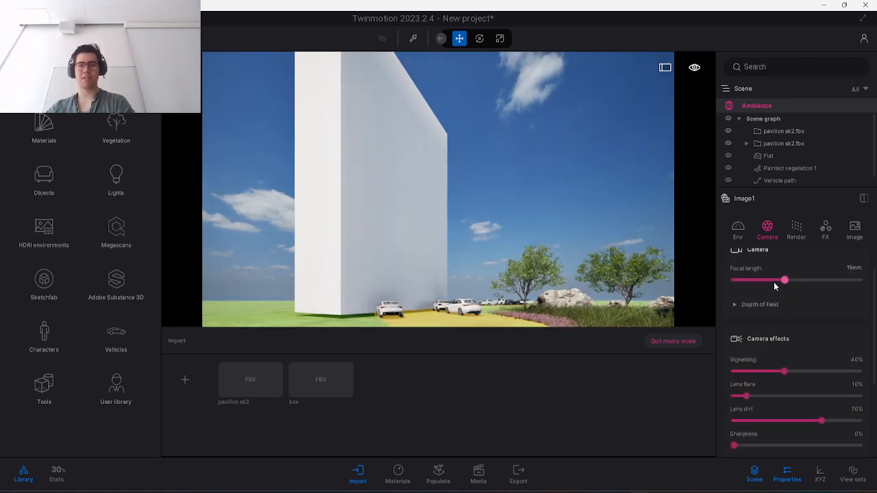
Set the camera's focal length to 12 mm and move the viewpoint back and up to fit the box's top in frame.
{"action": "left_click_drag", "start_coordinate": [785, 281], "coordinate": [773, 280]}
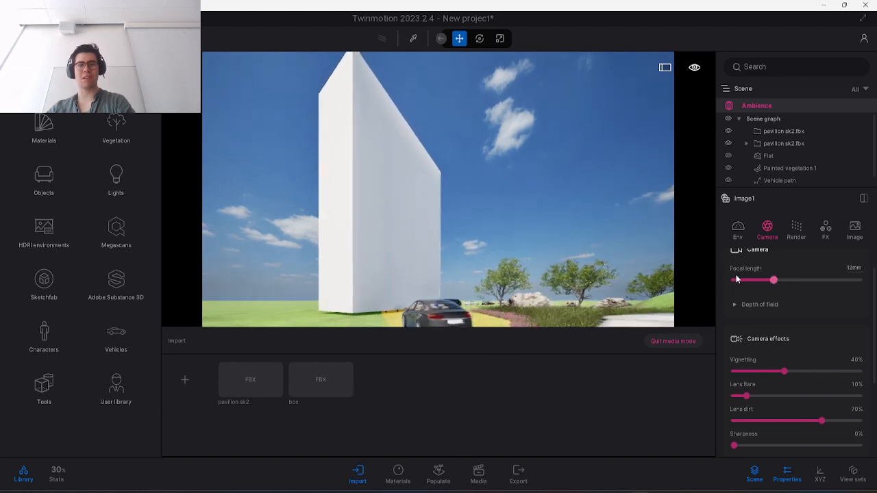
{"action": "scroll", "coordinate": [559, 258], "scroll_direction": "down", "scroll_amount": 5}
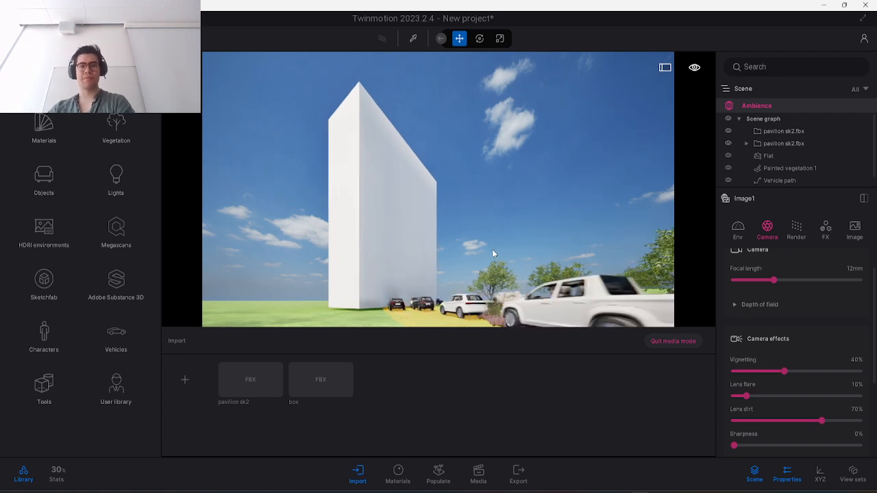
{"action": "scroll", "coordinate": [755, 302], "scroll_direction": "up", "scroll_amount": 1}
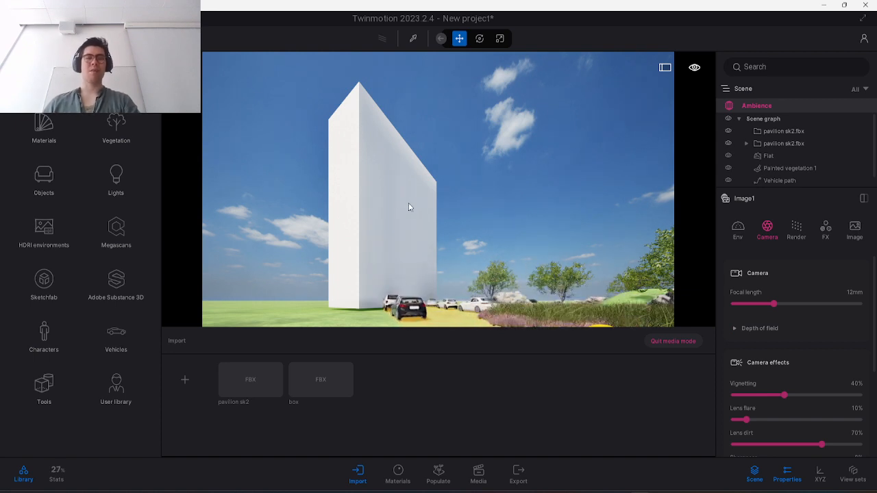
{"action": "key", "text": "e"}
{"action": "key", "text": "e"}
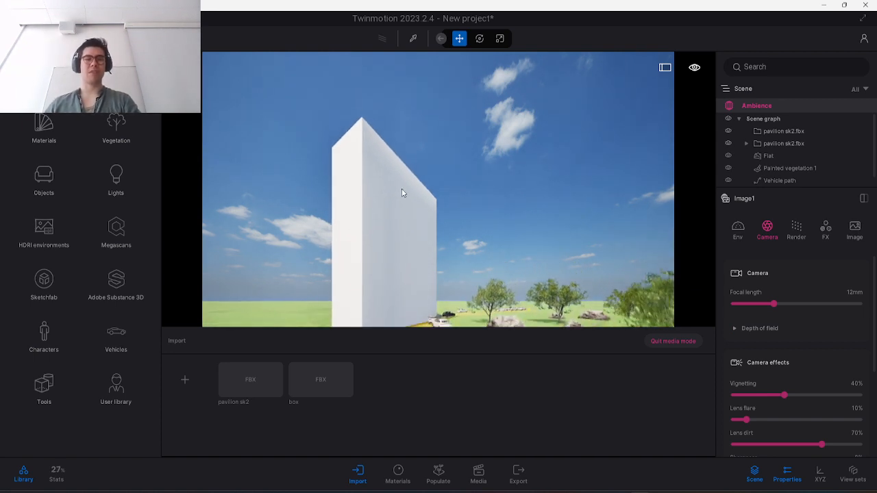
View the tall box from above and turn off Parallelism in the camera effects.
{"action": "right_click_drag", "start_coordinate": [402, 191], "coordinate": [402, 407]}
{"action": "key", "text": "e"}
{"action": "key", "text": "e"}
{"action": "right_click_drag", "start_coordinate": [399, 199], "coordinate": [409, 169]}
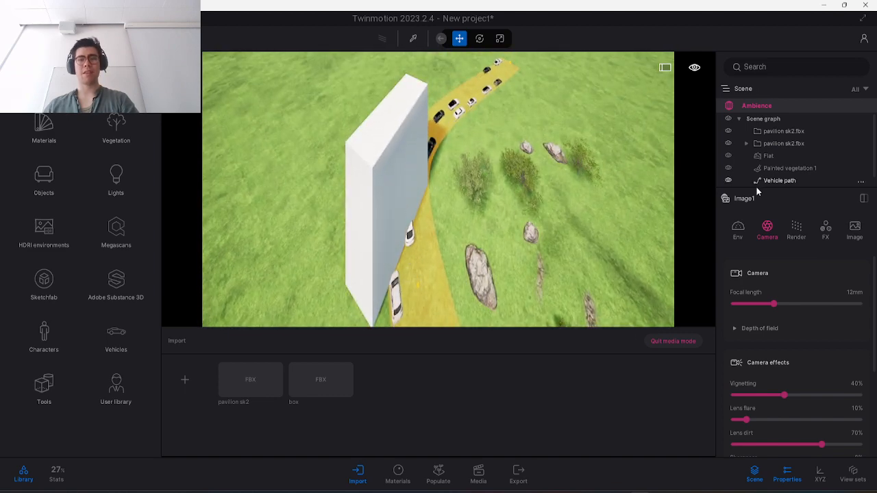
{"action": "scroll", "coordinate": [800, 370], "scroll_direction": "down", "scroll_amount": 5}
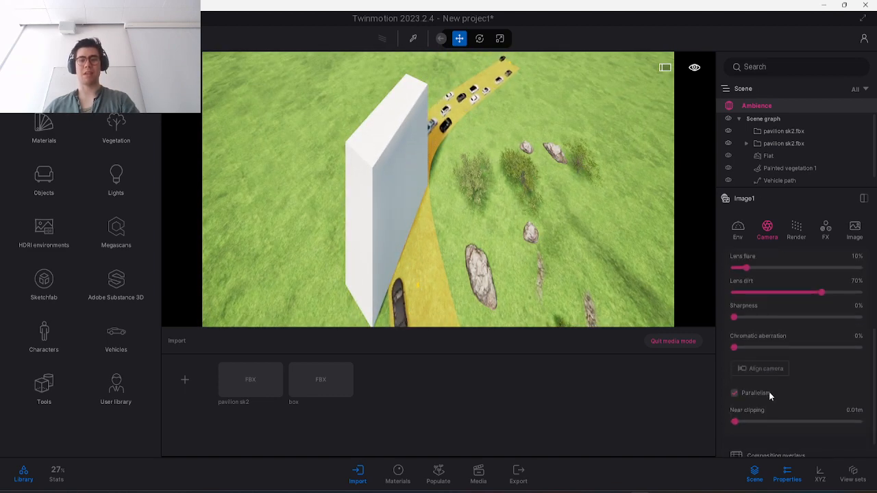
{"action": "left_click", "coordinate": [756, 396]}
{"action": "right_click_drag", "start_coordinate": [528, 261], "coordinate": [592, 292]}
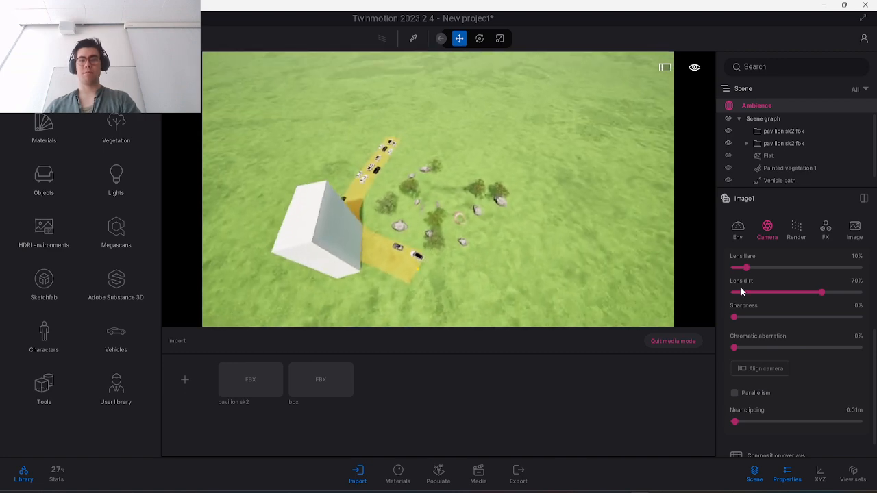
Review Image1's global illumination and shadow render settings and try to switch rendering from real time to path tracer.
{"action": "scroll", "coordinate": [789, 337], "scroll_direction": "down", "scroll_amount": 1}
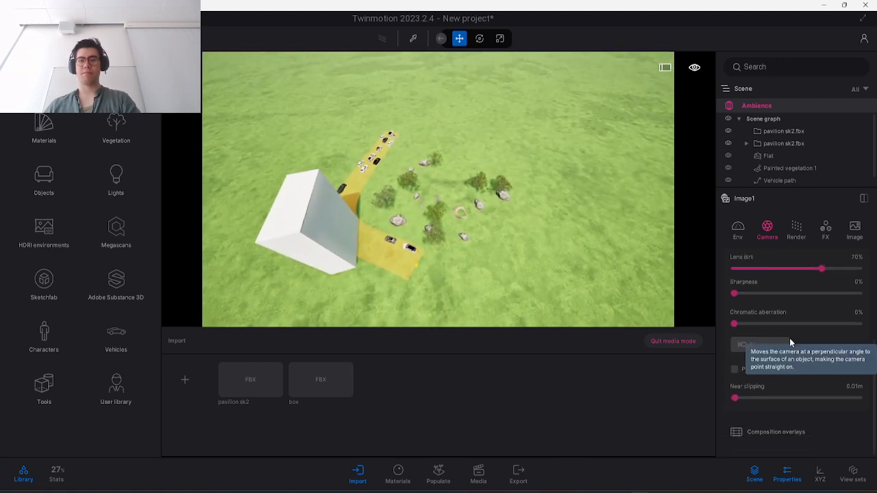
{"action": "left_click", "coordinate": [791, 230]}
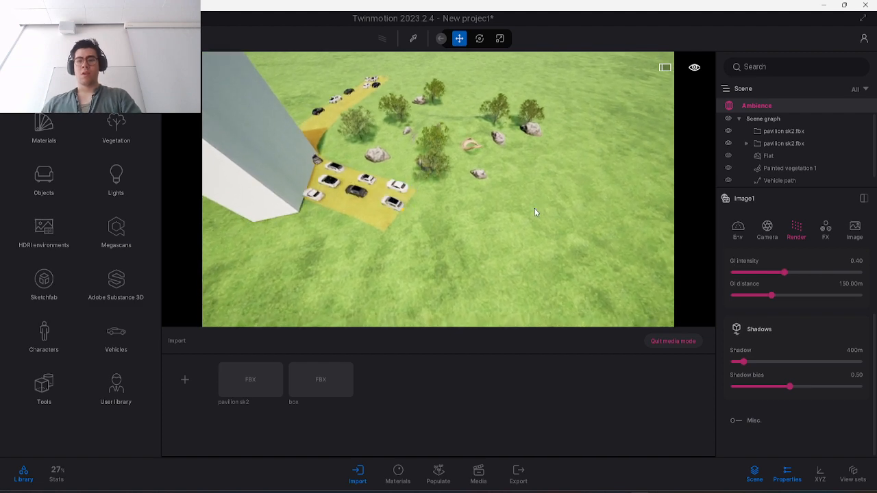
{"action": "right_click_drag", "start_coordinate": [536, 204], "coordinate": [556, 202]}
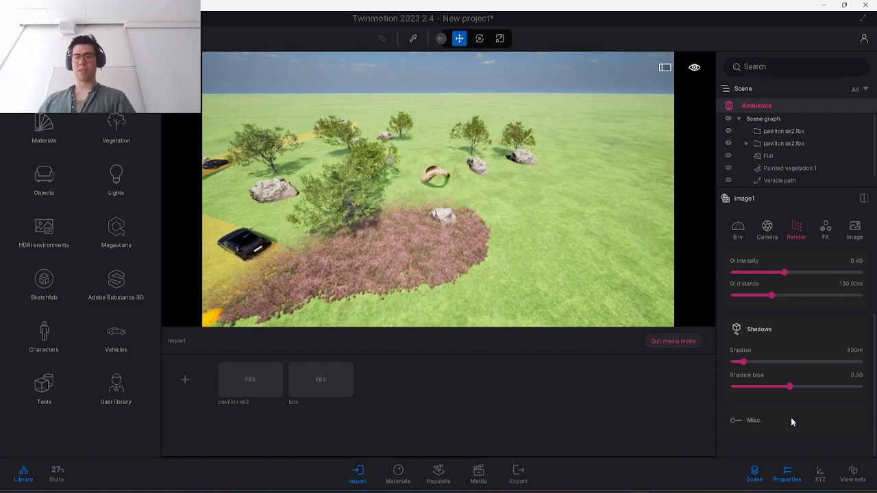
{"action": "scroll", "coordinate": [791, 417], "scroll_direction": "down", "scroll_amount": 1}
{"action": "scroll", "coordinate": [792, 417], "scroll_direction": "up", "scroll_amount": 2}
{"action": "scroll", "coordinate": [791, 416], "scroll_direction": "up", "scroll_amount": 1}
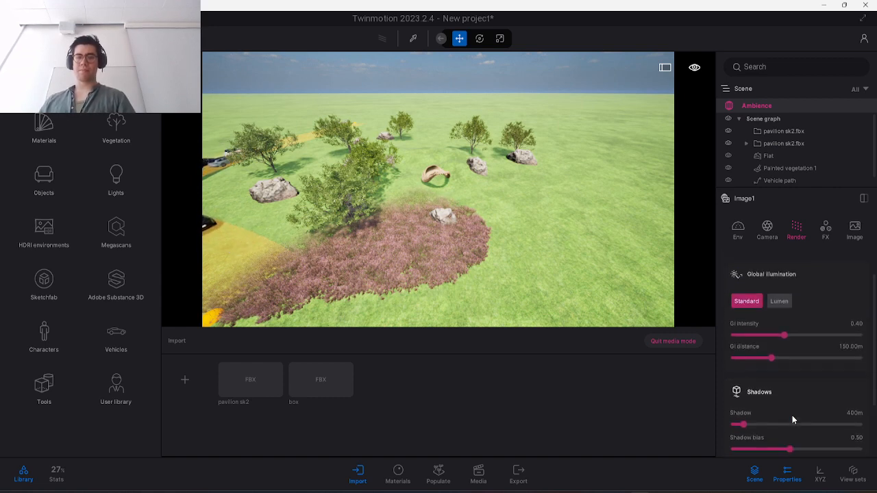
{"action": "scroll", "coordinate": [791, 386], "scroll_direction": "up", "scroll_amount": 1}
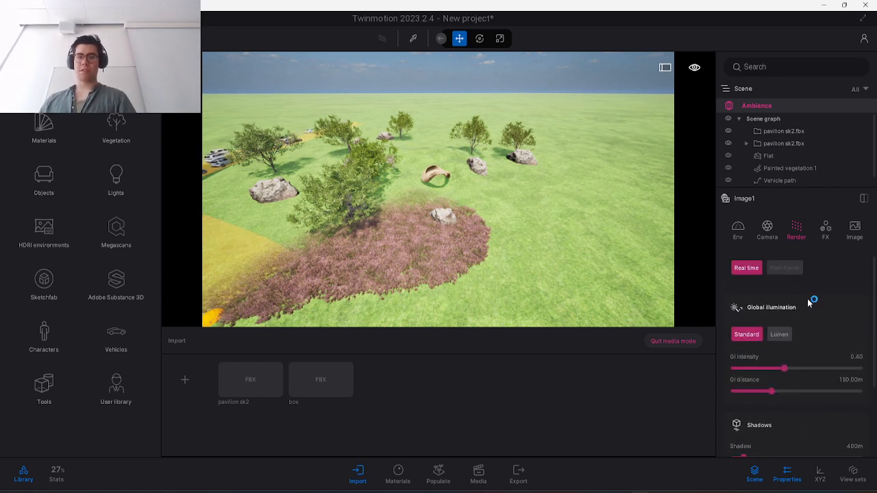
{"action": "left_click", "coordinate": [788, 269]}
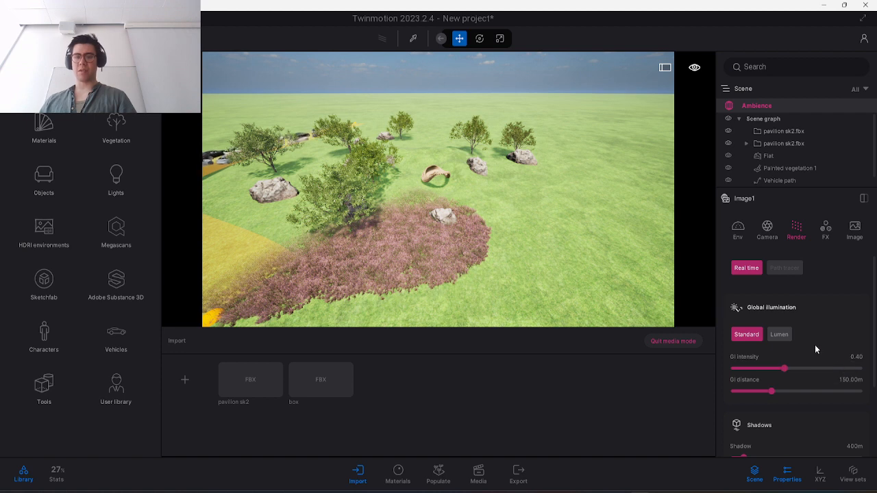
Frame the pavilion from along the grass path and enable Clay render in Image1's FX settings.
{"action": "left_click", "coordinate": [830, 228]}
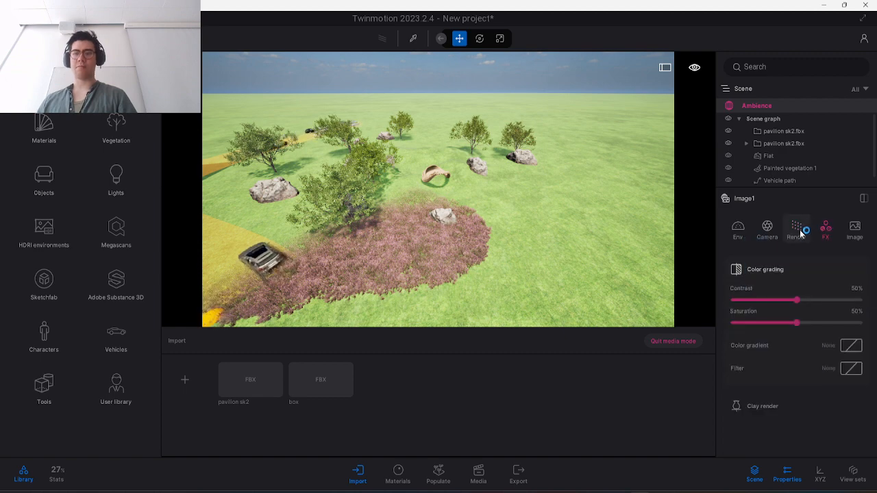
{"action": "scroll", "coordinate": [508, 233], "scroll_direction": "up", "scroll_amount": 5}
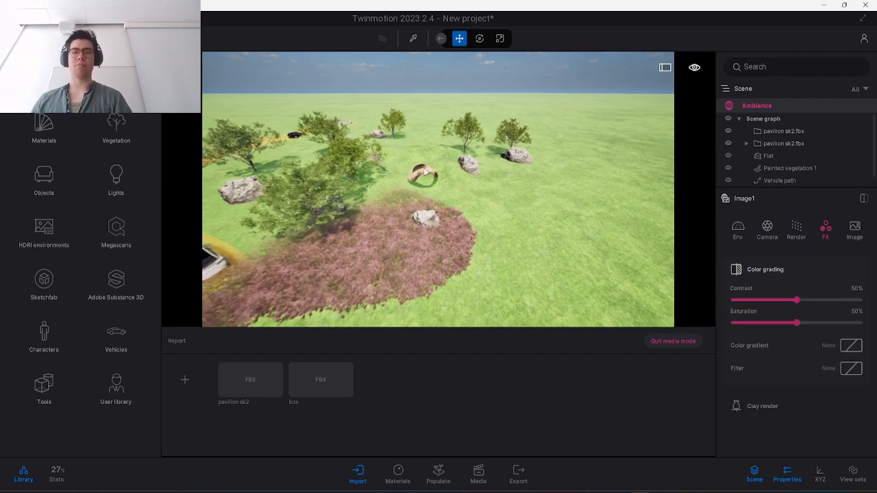
{"action": "key", "text": "w"}
{"action": "right_click_drag", "start_coordinate": [449, 194], "coordinate": [451, 165]}
{"action": "key", "text": "w"}
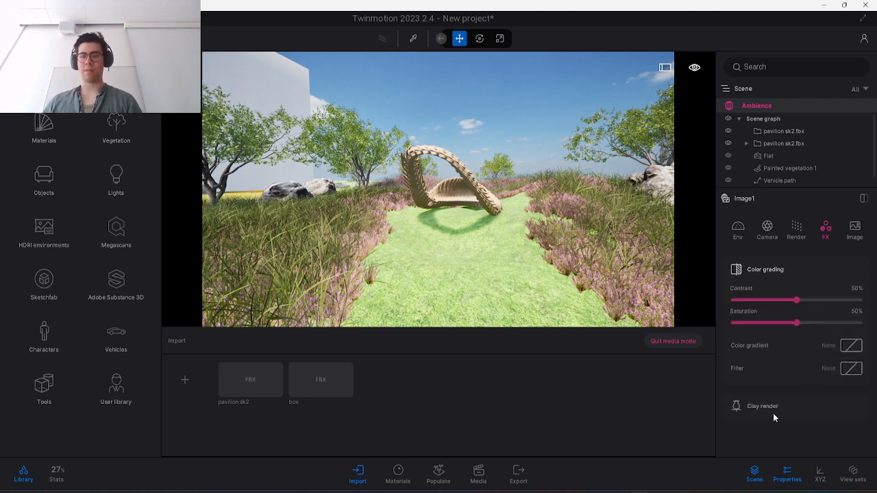
{"action": "key", "text": "d"}
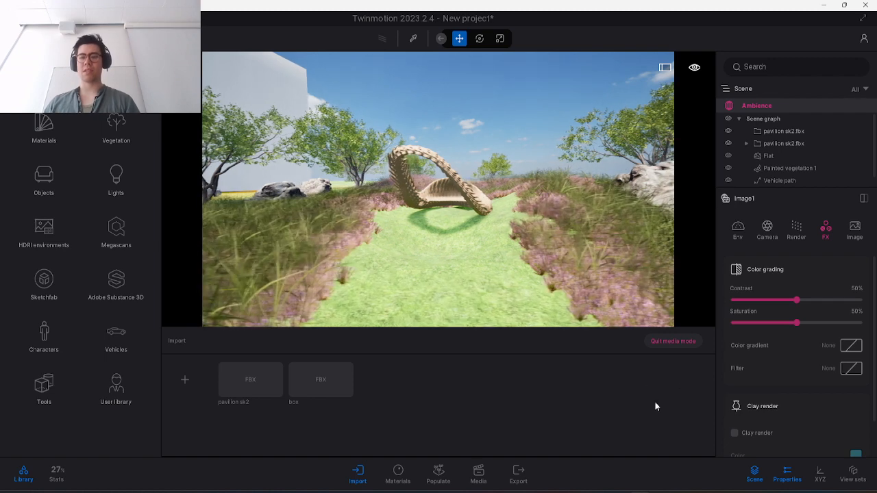
{"action": "left_click", "coordinate": [735, 433]}
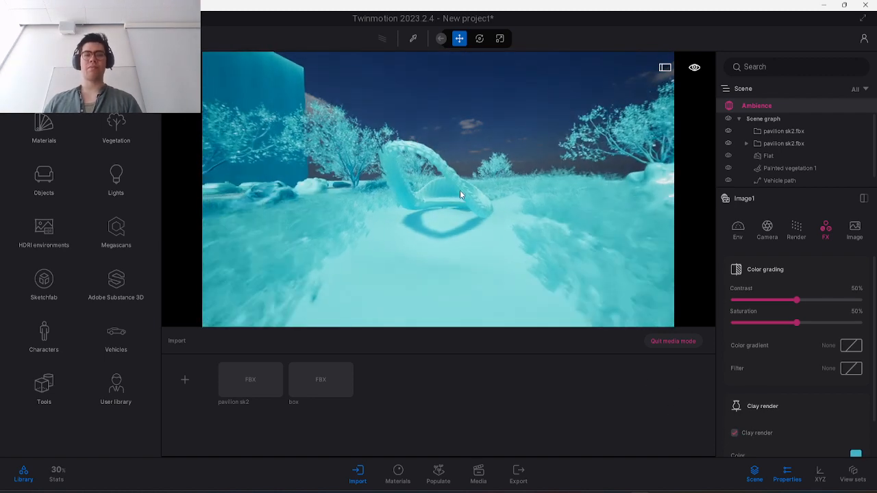
{"action": "key", "text": "d"}
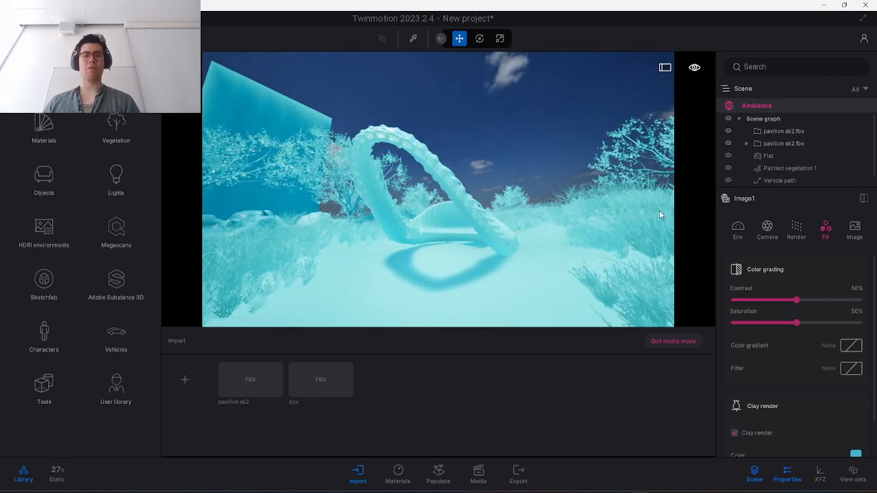
Set the clay render color to near-white and store it as a swatch.
{"action": "scroll", "coordinate": [778, 396], "scroll_direction": "down", "scroll_amount": 2}
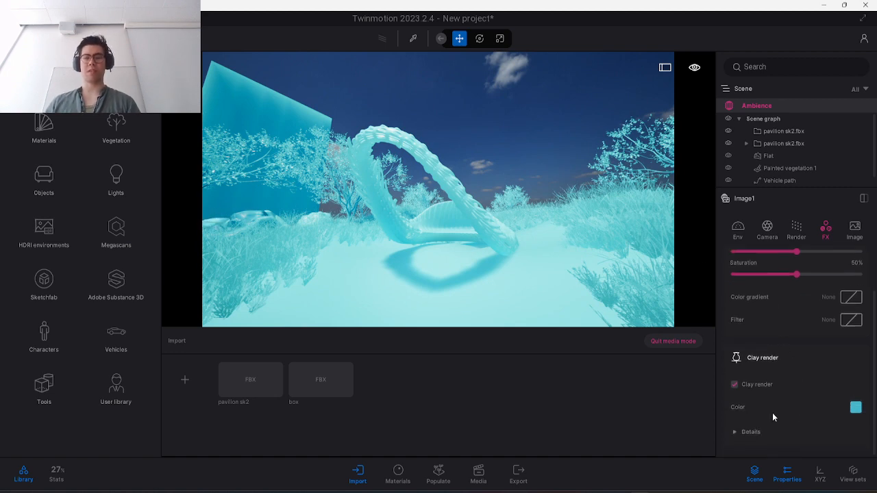
{"action": "left_click", "coordinate": [749, 432]}
{"action": "scroll", "coordinate": [788, 378], "scroll_direction": "down", "scroll_amount": 2}
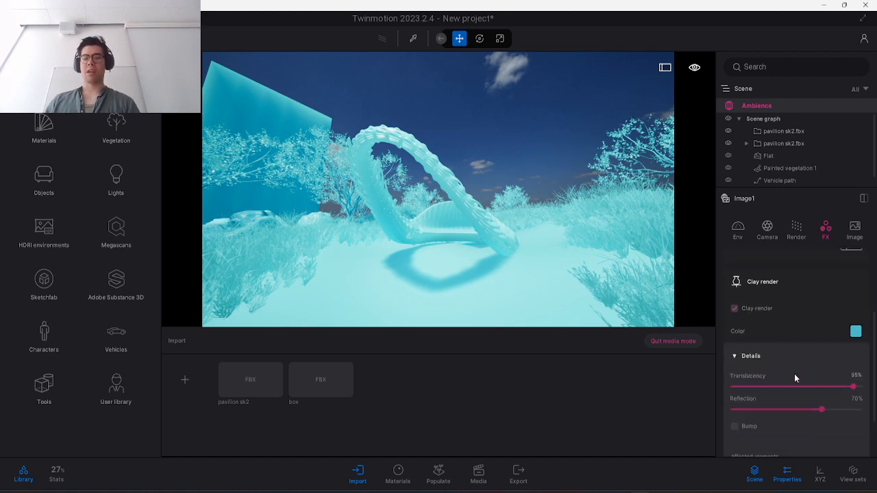
{"action": "left_click", "coordinate": [856, 332]}
{"action": "left_click", "coordinate": [356, 240]}
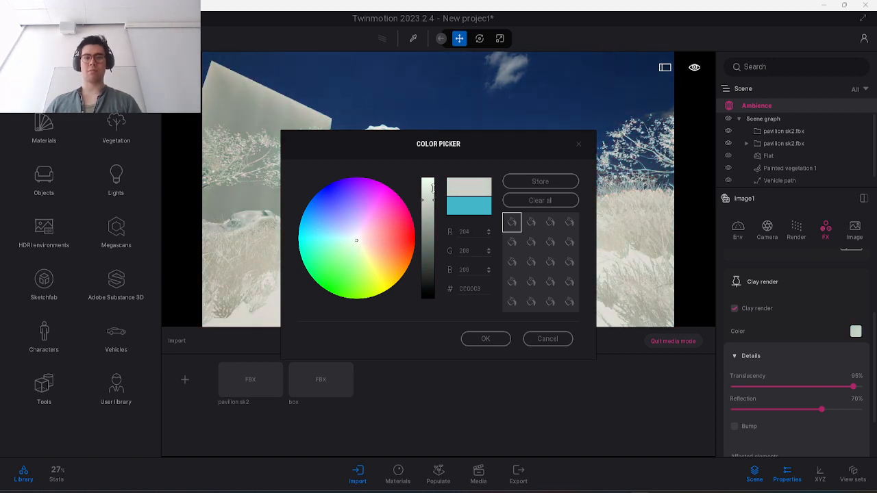
{"action": "left_click_drag", "start_coordinate": [432, 188], "coordinate": [428, 178]}
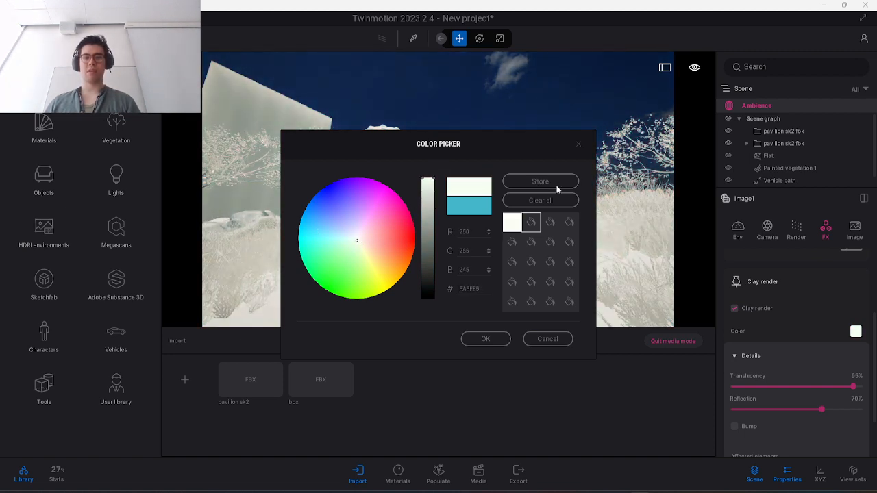
{"action": "left_click", "coordinate": [502, 337]}
{"action": "right_click_drag", "start_coordinate": [557, 279], "coordinate": [573, 265]}
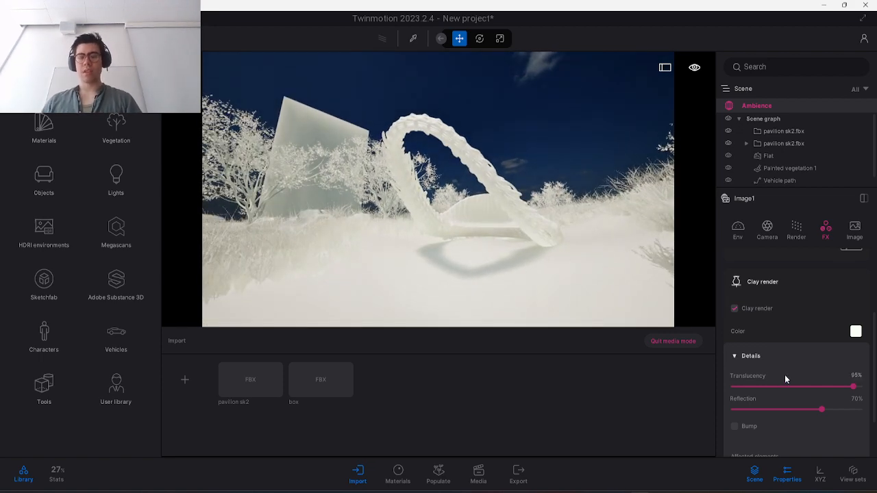
Exclude Others from the clay render's affected elements and view the pavilion up close.
{"action": "scroll", "coordinate": [789, 375], "scroll_direction": "down", "scroll_amount": 2}
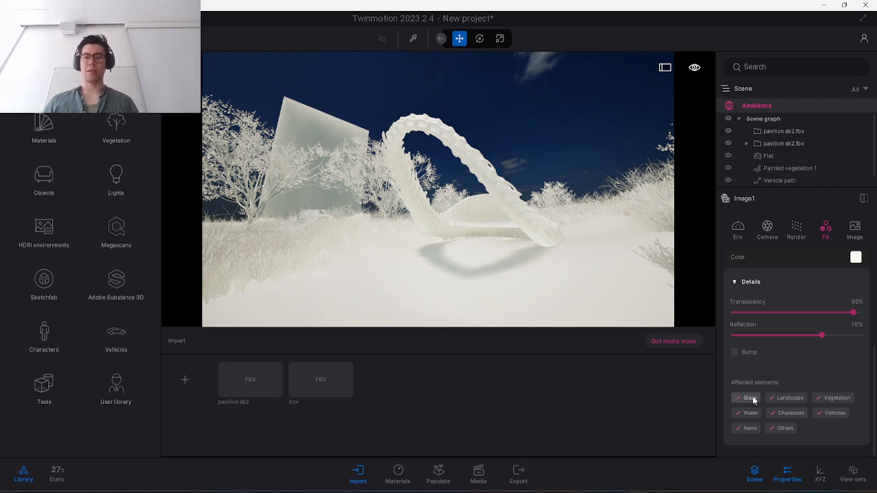
{"action": "left_click", "coordinate": [785, 430]}
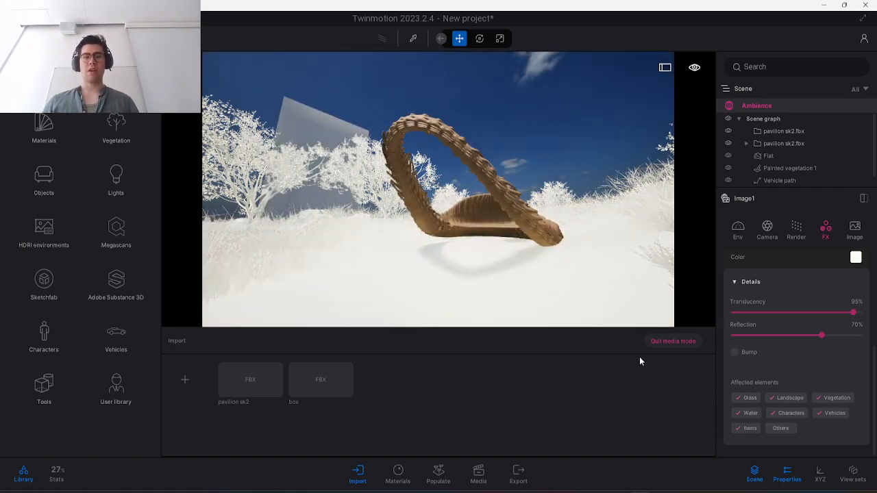
{"action": "key", "text": "w"}
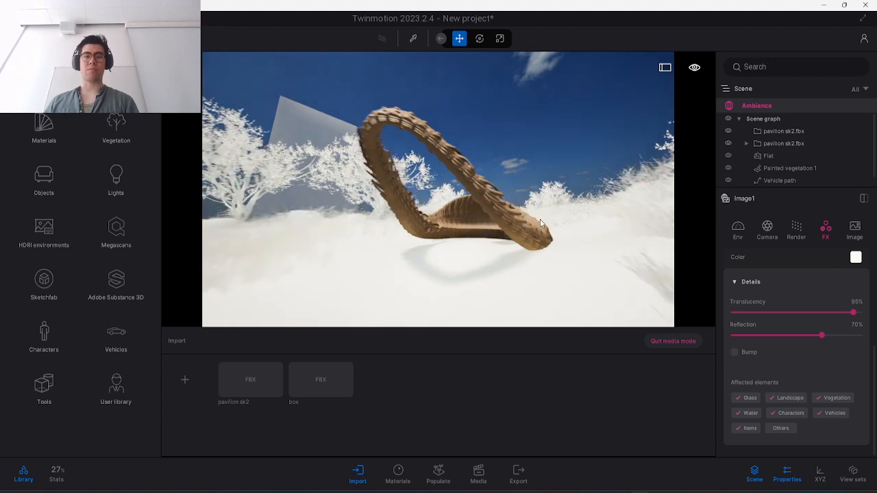
{"action": "right_click_drag", "start_coordinate": [541, 224], "coordinate": [517, 220]}
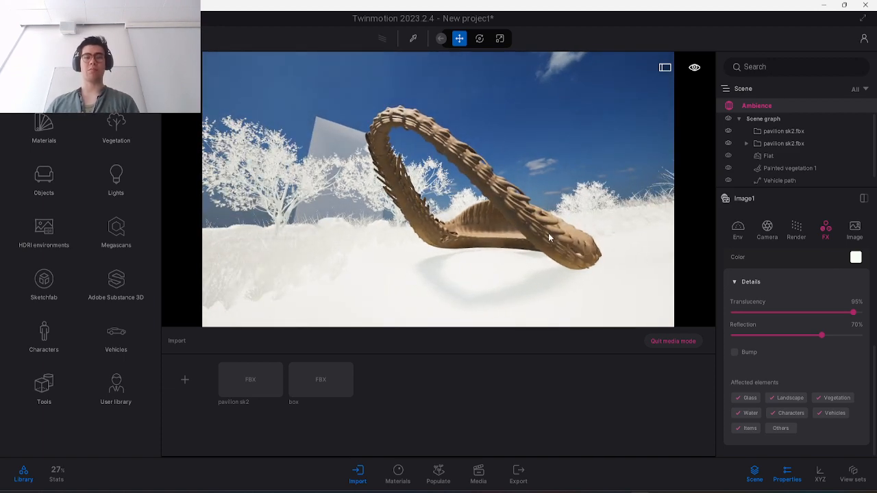
{"action": "key", "text": "d"}
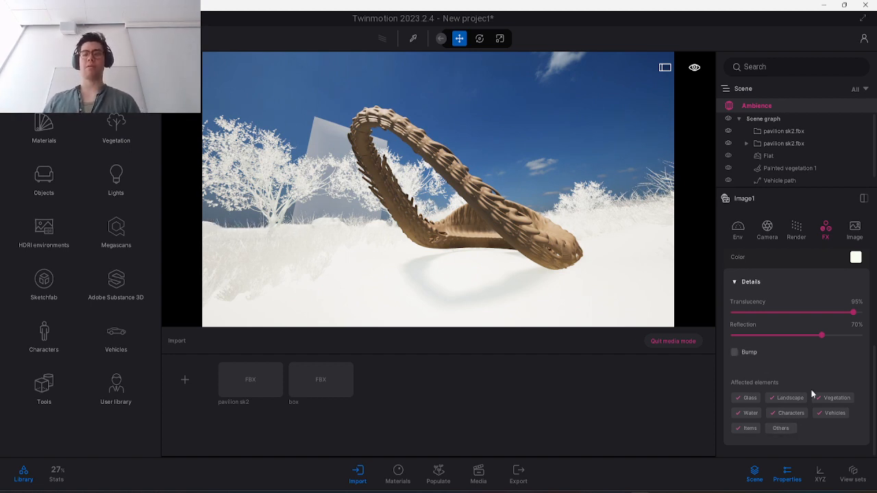
Exclude Glass, Water, Items, Landscape and Vegetation from the clay render, keeping only Characters and Vehicles affected.
{"action": "left_click", "coordinate": [749, 415]}
{"action": "left_click", "coordinate": [747, 428]}
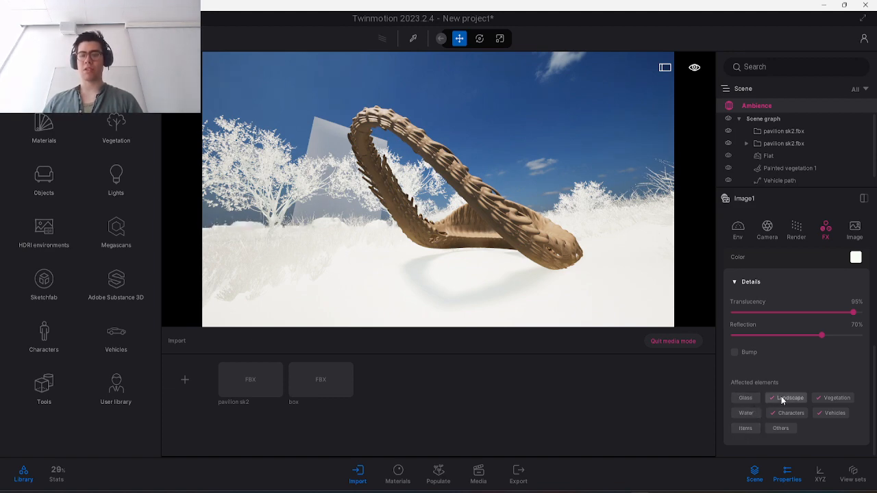
{"action": "left_click", "coordinate": [782, 400]}
{"action": "left_click", "coordinate": [831, 397]}
{"action": "key", "text": "e"}
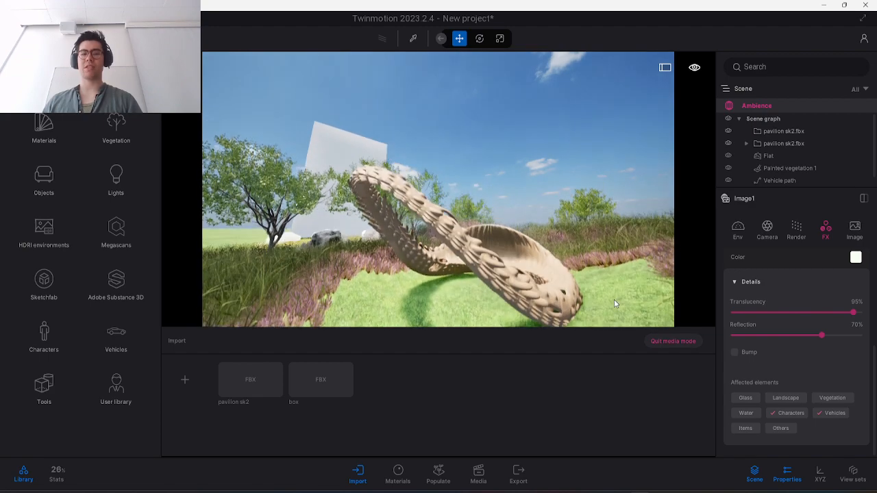
{"action": "key", "text": "a"}
{"action": "key", "text": "e"}
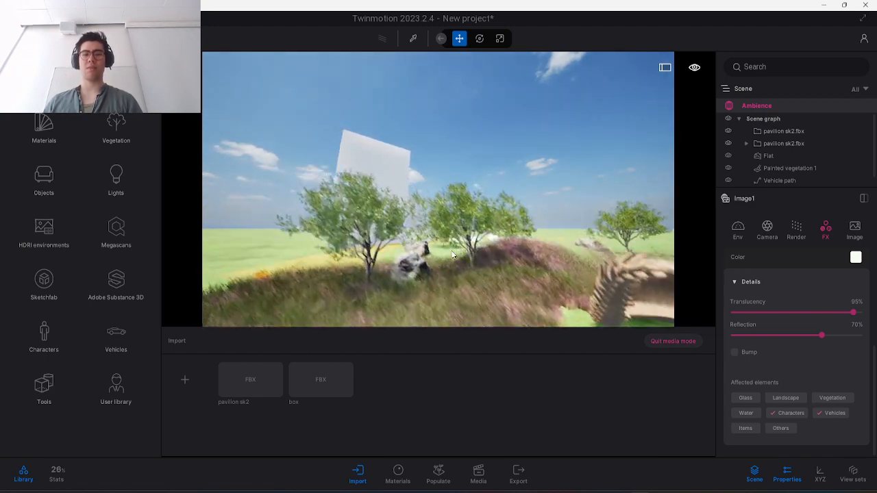
Place a male animated human from the Characters library on the grass just in front of the pavilion.
{"action": "right_click_drag", "start_coordinate": [457, 282], "coordinate": [458, 286]}
{"action": "key", "text": "d"}
{"action": "key", "text": "q"}
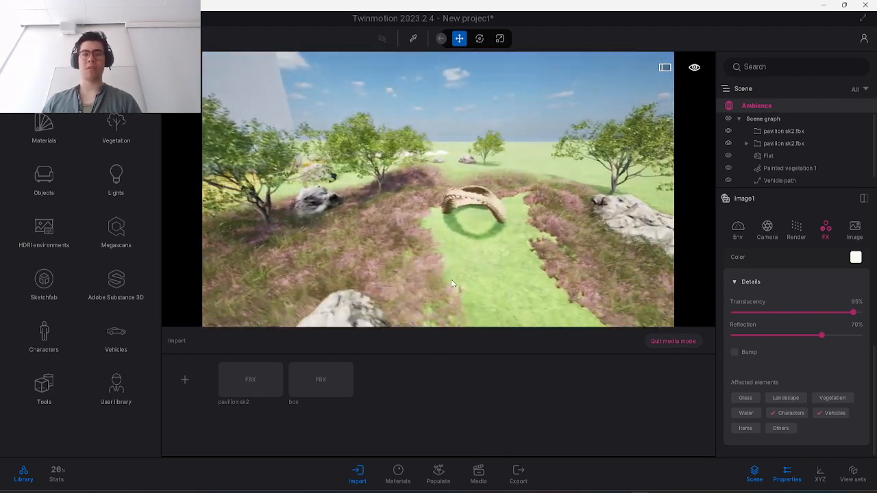
{"action": "key", "text": "w"}
{"action": "left_click", "coordinate": [60, 322]}
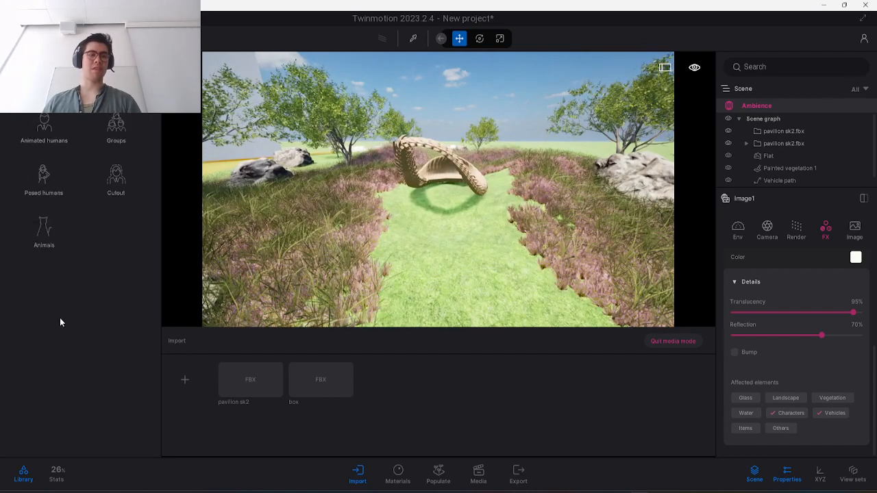
{"action": "left_click", "coordinate": [46, 115]}
{"action": "left_click_drag", "start_coordinate": [54, 116], "coordinate": [322, 197]}
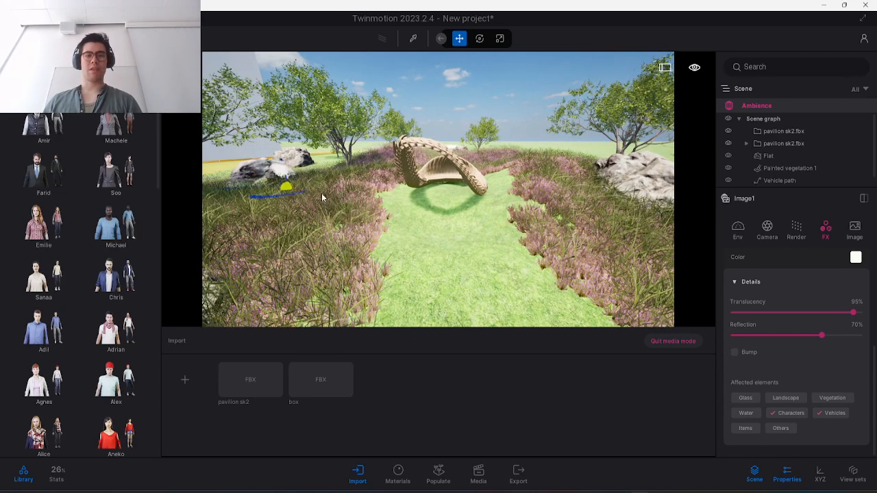
{"action": "left_click_drag", "start_coordinate": [428, 212], "coordinate": [430, 206]}
{"action": "key", "text": "w"}
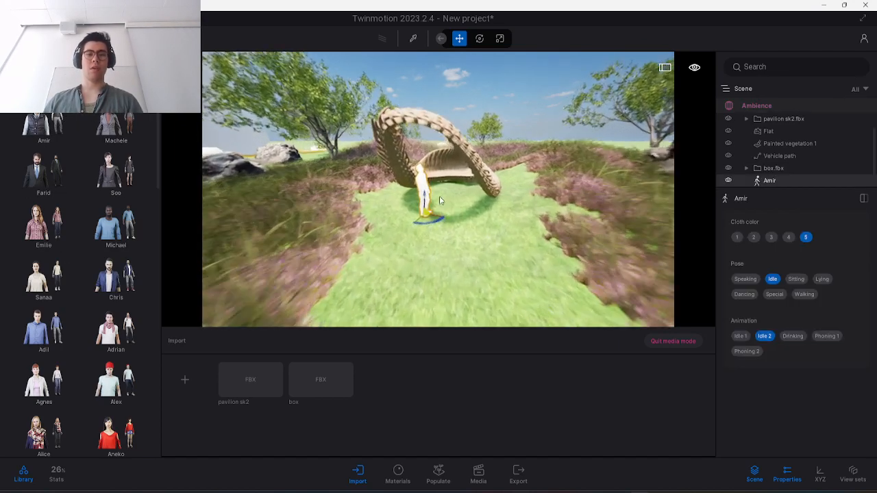
{"action": "right_click_drag", "start_coordinate": [440, 110], "coordinate": [435, 187]}
{"action": "key", "text": "Escape"}
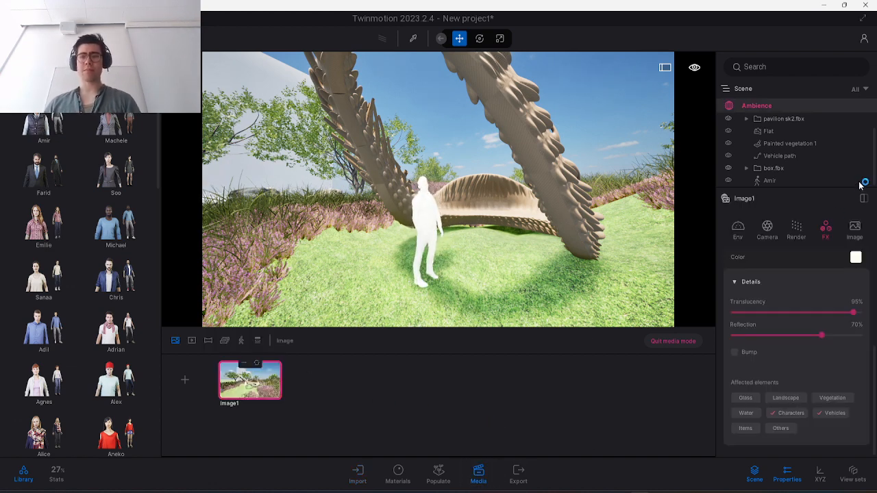
Open Image1's output format settings and frame the clay figure close up in front of the pavilion.
{"action": "left_click", "coordinate": [854, 229]}
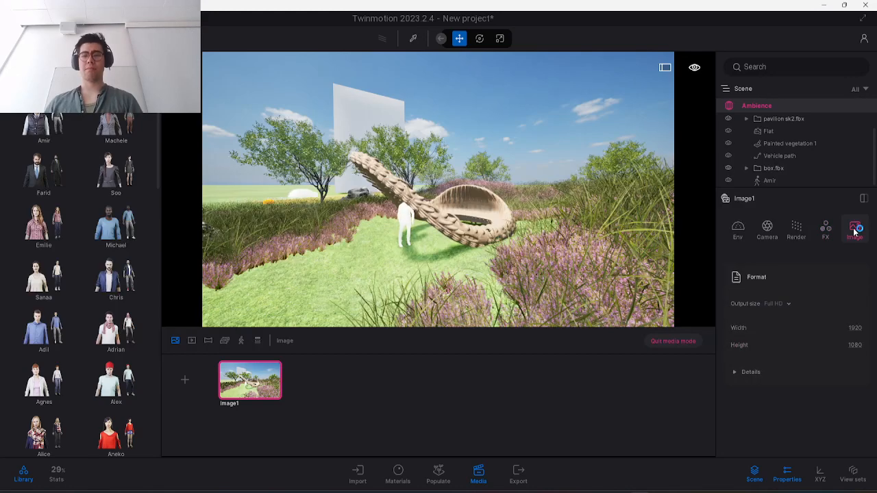
{"action": "key", "text": "w"}
{"action": "key", "text": "a"}
{"action": "right_click_drag", "start_coordinate": [544, 227], "coordinate": [654, 209]}
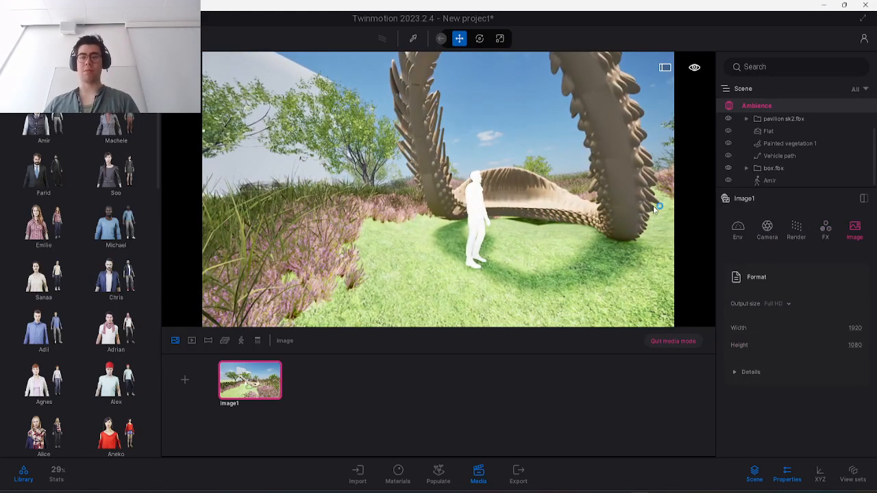
Create a new video whose first keyframe frames the whole pavilion and the clay figure from farther back.
{"action": "left_click", "coordinate": [751, 373]}
{"action": "left_click", "coordinate": [756, 373]}
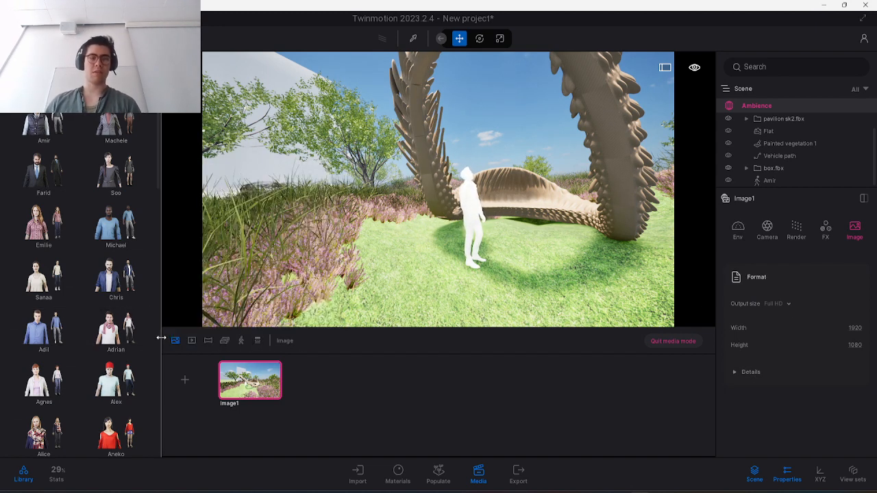
{"action": "left_click", "coordinate": [193, 341]}
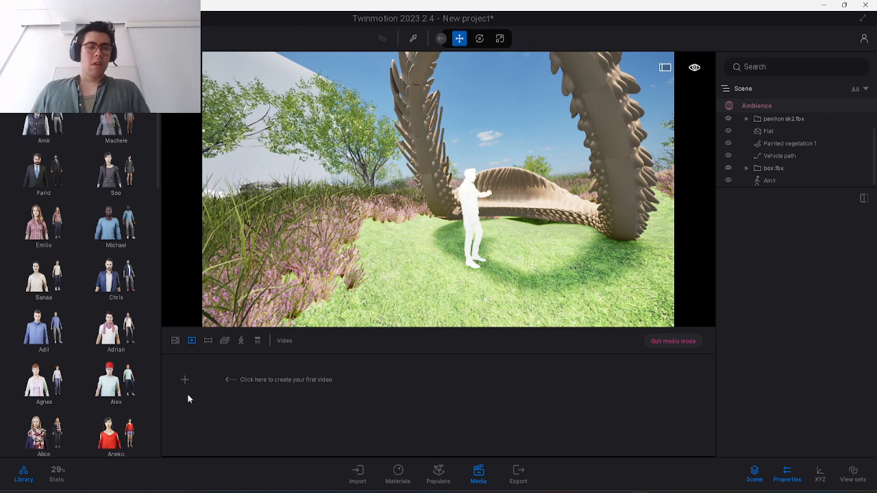
{"action": "key", "text": "s"}
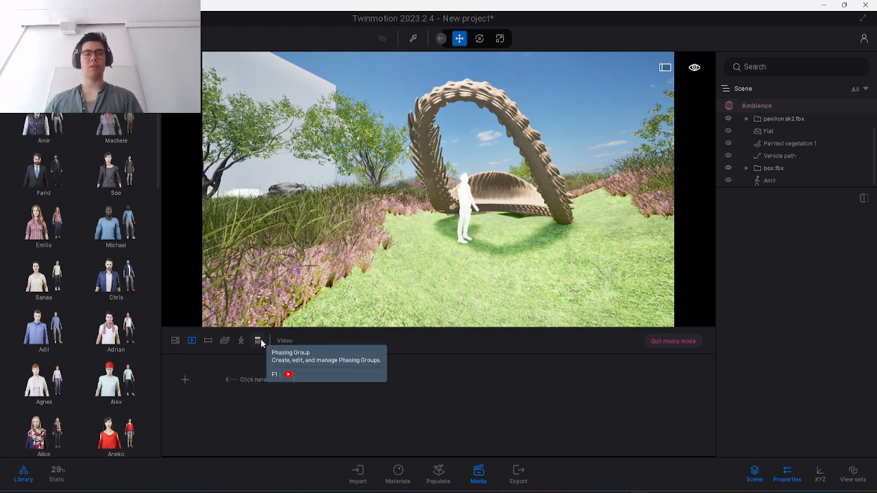
{"action": "left_click", "coordinate": [184, 380]}
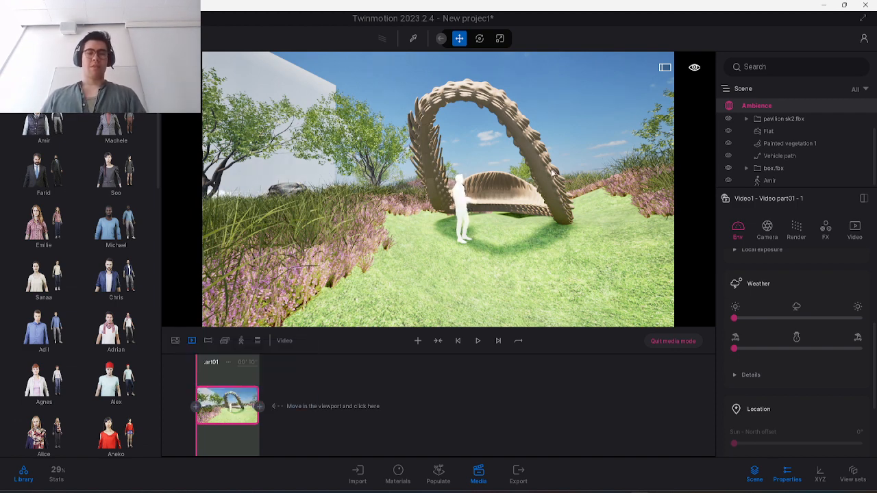
Add a second keyframe to the video from a raised viewpoint on the pavilion's other side.
{"action": "middle_click_drag", "start_coordinate": [552, 173], "coordinate": [500, 171], "text": "shift"}
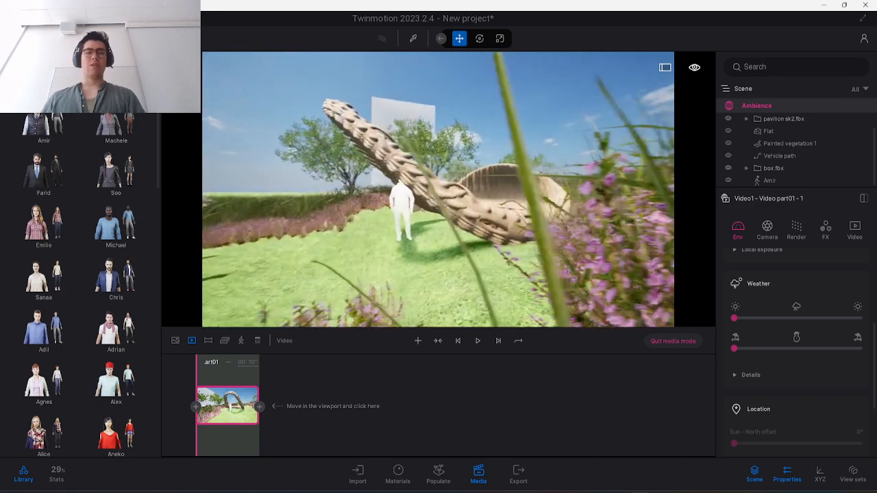
{"action": "key", "text": "e"}
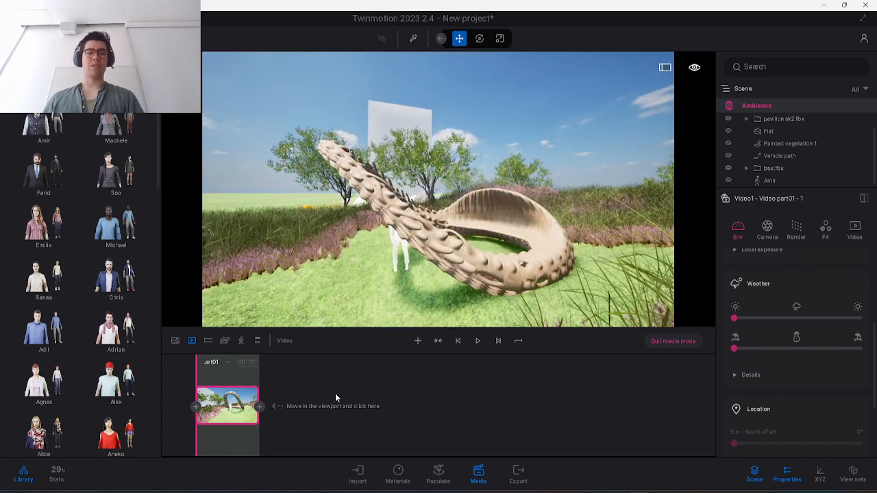
{"action": "left_click", "coordinate": [261, 406]}
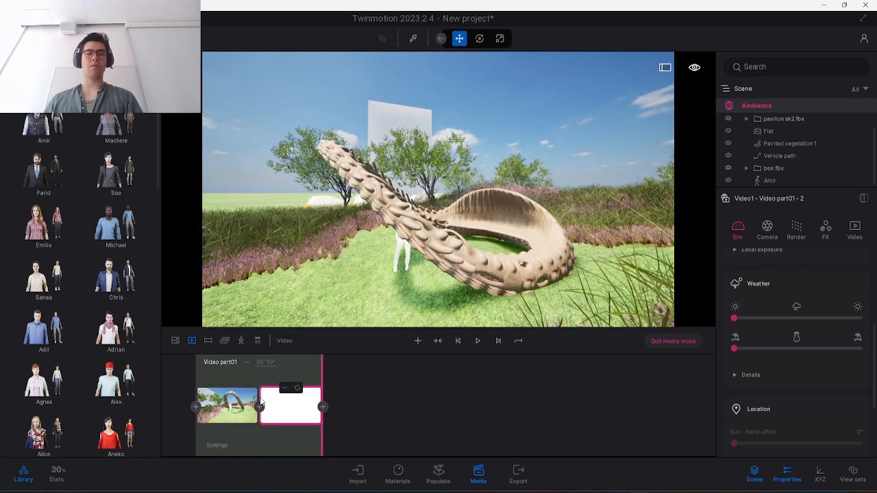
Play the video from its start, and set the second keyframe's weather and season sliders to about midway.
{"action": "mouse_move", "coordinate": [198, 381]}
{"action": "left_mouse_down"}
{"action": "mouse_move", "coordinate": [239, 382]}
{"action": "mouse_move", "coordinate": [190, 381]}
{"action": "left_mouse_up"}
{"action": "left_click", "coordinate": [478, 340]}
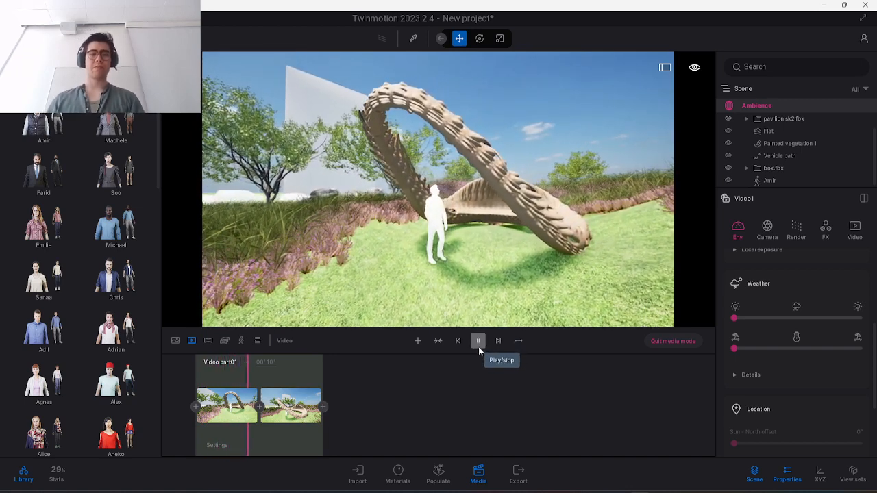
{"action": "left_click", "coordinate": [479, 346]}
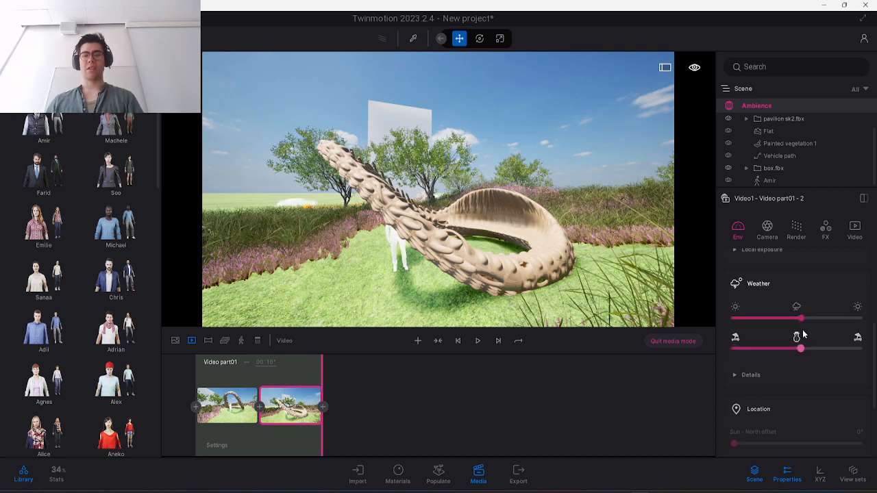
Scrub and play the video between both keyframes to examine the camera move and the weather transition.
{"action": "mouse_move", "coordinate": [298, 398]}
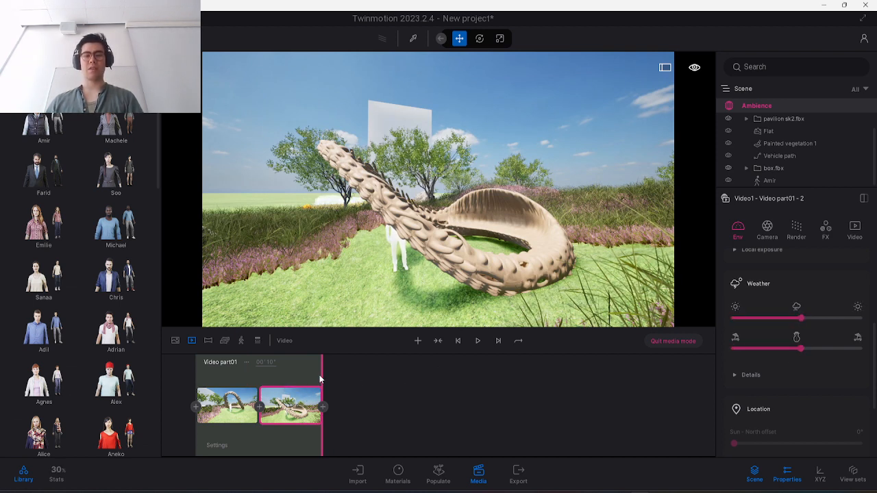
{"action": "left_click", "coordinate": [303, 377]}
{"action": "left_click_drag", "start_coordinate": [302, 376], "coordinate": [293, 382]}
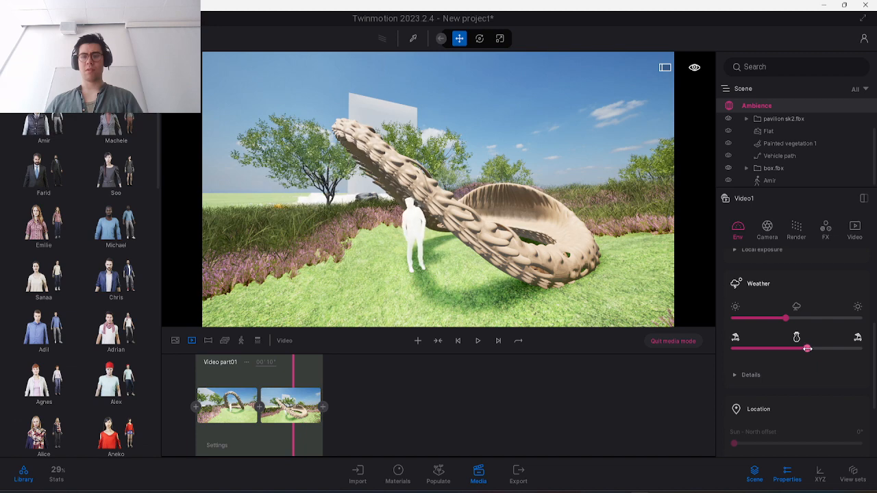
{"action": "left_click", "coordinate": [255, 405]}
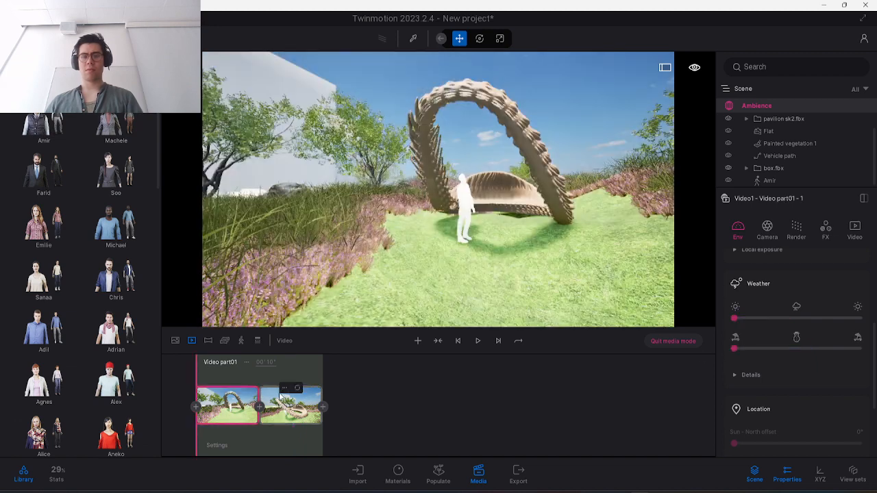
{"action": "left_click_drag", "start_coordinate": [291, 381], "coordinate": [219, 380]}
{"action": "mouse_move", "coordinate": [298, 404]}
{"action": "left_click", "coordinate": [477, 342]}
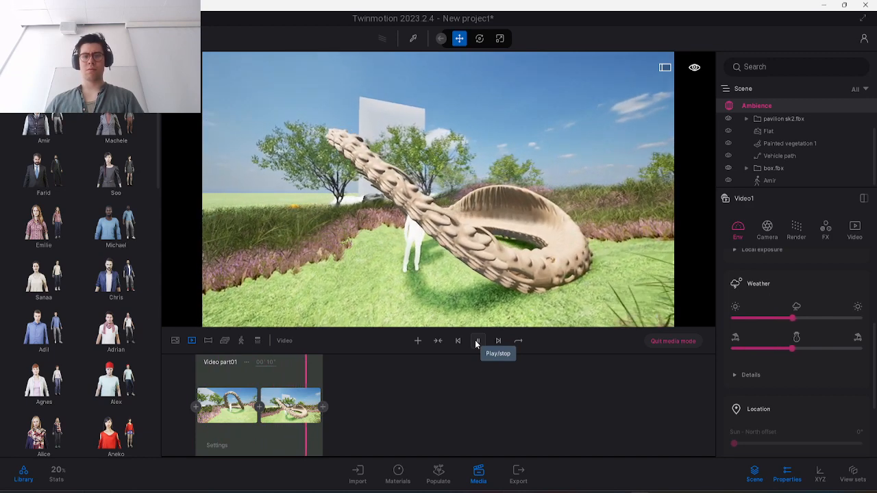
{"action": "left_click", "coordinate": [477, 340]}
Try lowering the exposure to -0.11 at the end of the video without a keyframe selected.
{"action": "scroll", "coordinate": [813, 377], "scroll_direction": "up", "scroll_amount": 4}
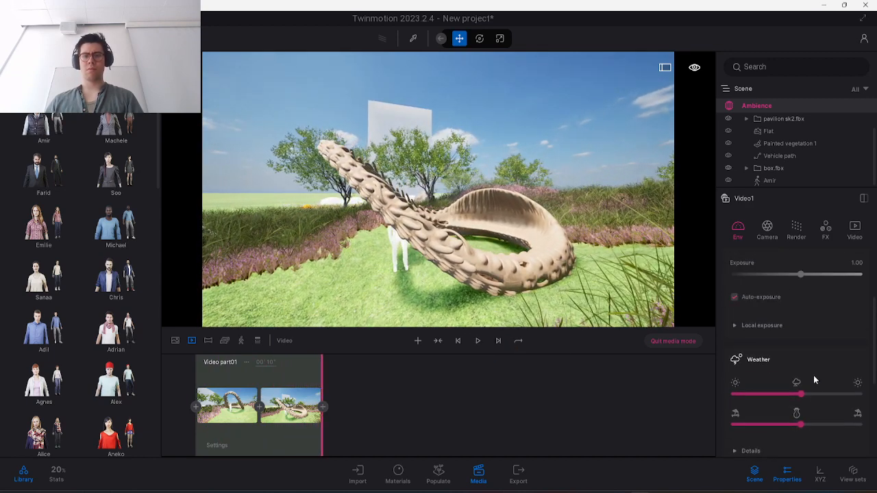
{"action": "mouse_move", "coordinate": [804, 341]}
{"action": "left_mouse_down"}
{"action": "mouse_move", "coordinate": [822, 337]}
{"action": "mouse_move", "coordinate": [794, 338]}
{"action": "left_mouse_up"}
{"action": "scroll", "coordinate": [782, 316], "scroll_direction": "up", "scroll_amount": 2}
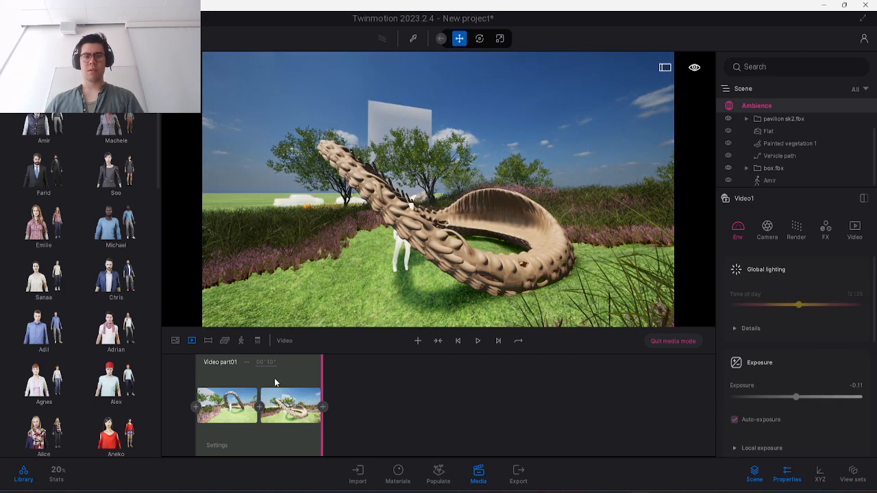
Select the video's second keyframe and raise its weather slider slightly past the middle.
{"action": "left_click", "coordinate": [290, 404]}
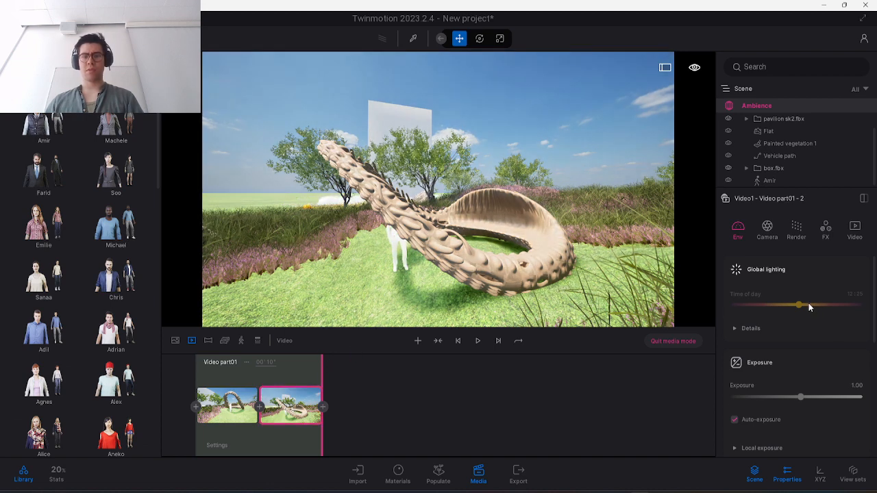
{"action": "scroll", "coordinate": [808, 348], "scroll_direction": "down", "scroll_amount": 1}
{"action": "scroll", "coordinate": [808, 347], "scroll_direction": "up", "scroll_amount": 1}
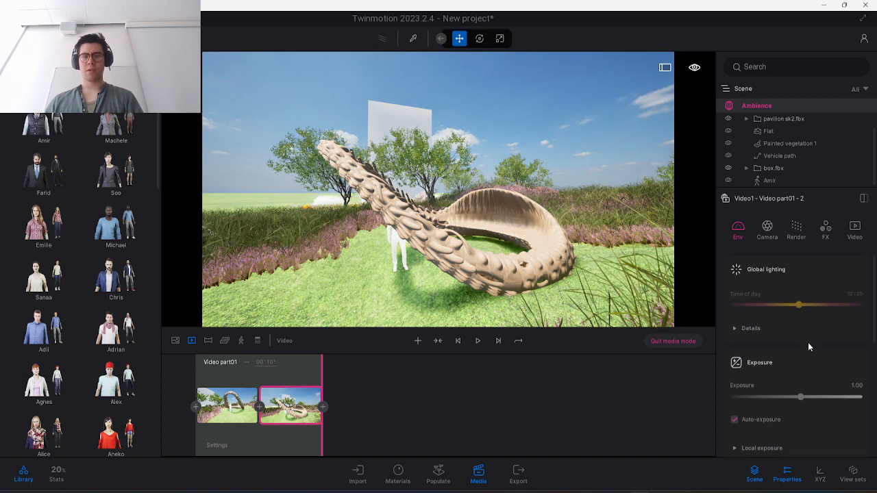
{"action": "scroll", "coordinate": [809, 347], "scroll_direction": "down", "scroll_amount": 3}
{"action": "scroll", "coordinate": [809, 348], "scroll_direction": "down", "scroll_amount": 5}
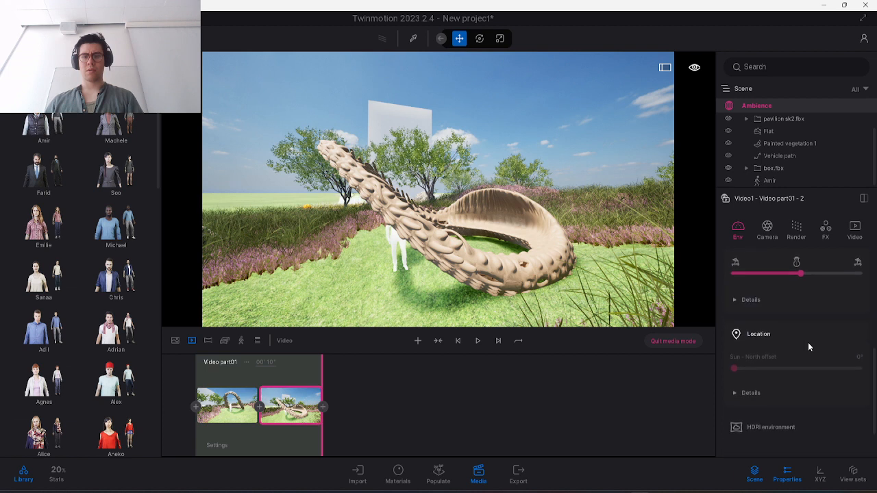
{"action": "scroll", "coordinate": [807, 342], "scroll_direction": "up", "scroll_amount": 3}
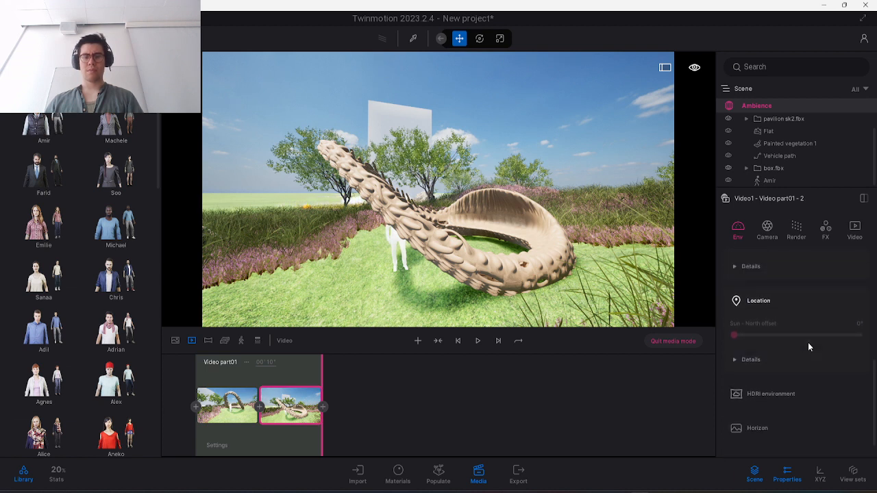
{"action": "scroll", "coordinate": [760, 332], "scroll_direction": "up", "scroll_amount": 2}
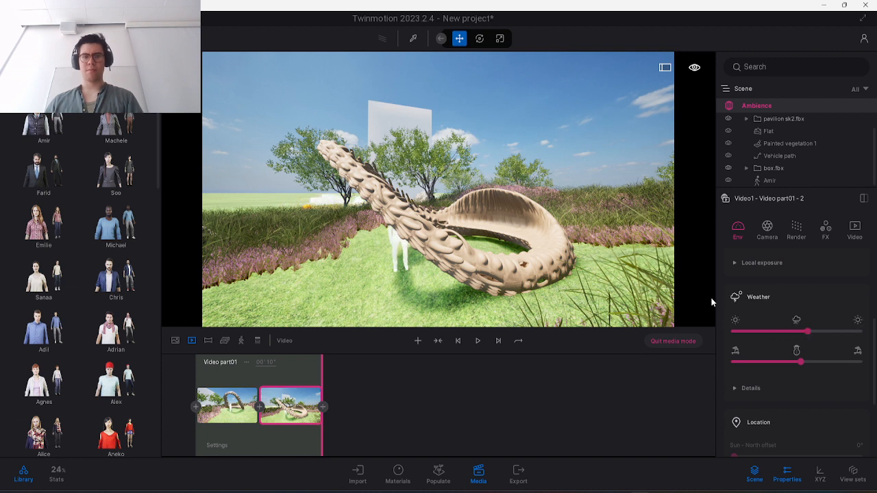
Turn off the clay render effect for the video's second keyframe.
{"action": "left_click", "coordinate": [825, 230]}
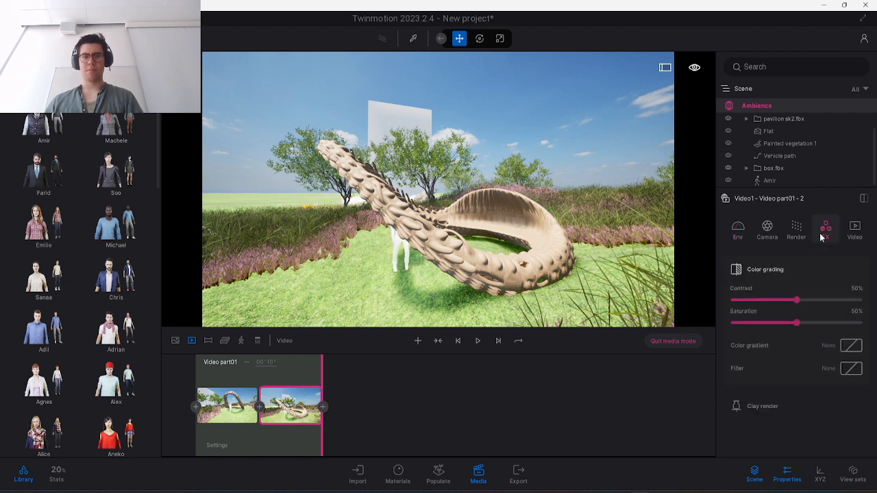
{"action": "left_click", "coordinate": [771, 406]}
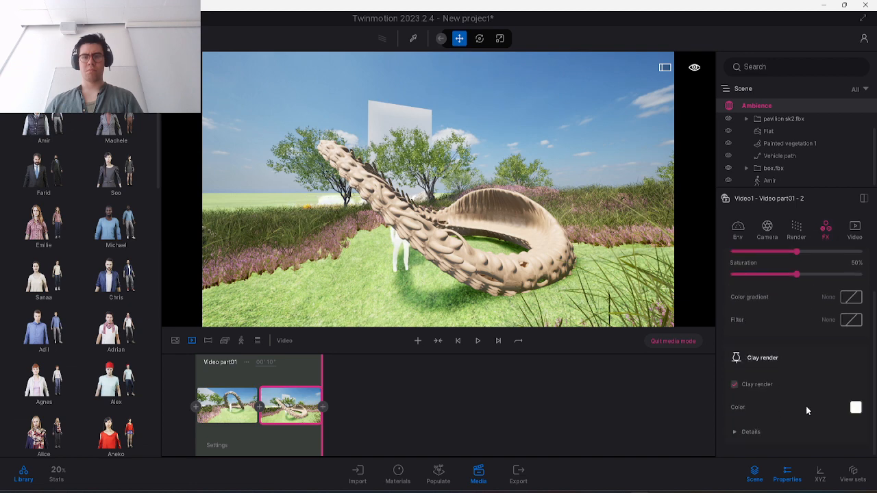
{"action": "left_click", "coordinate": [742, 385]}
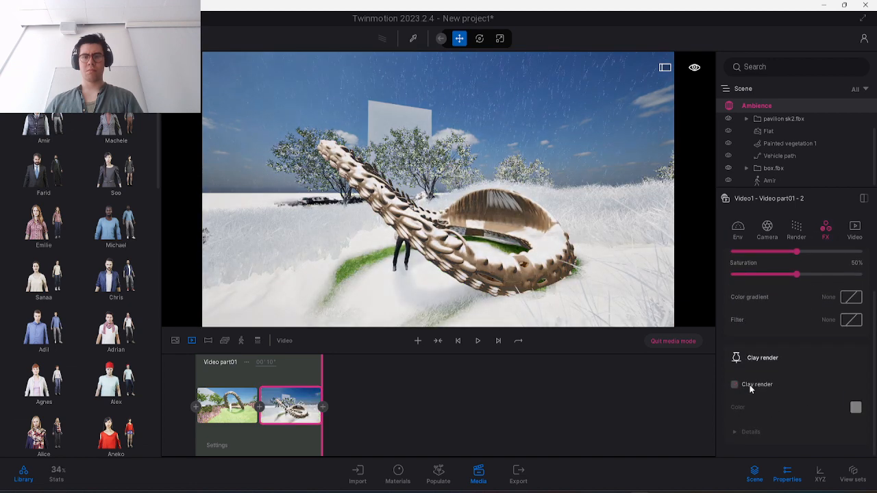
Review the second keyframe's environment settings and scrub the timeline to compare its weather with the first keyframe.
{"action": "left_click", "coordinate": [739, 230]}
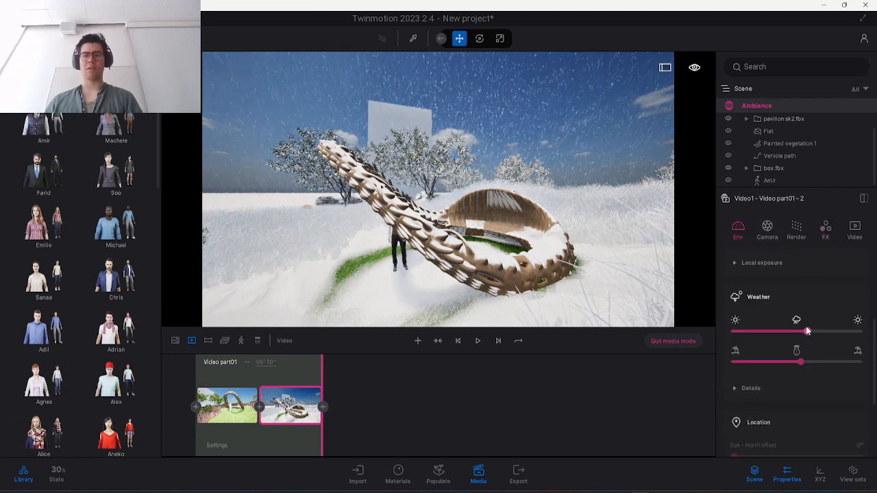
{"action": "scroll", "coordinate": [785, 307], "scroll_direction": "up", "scroll_amount": 3}
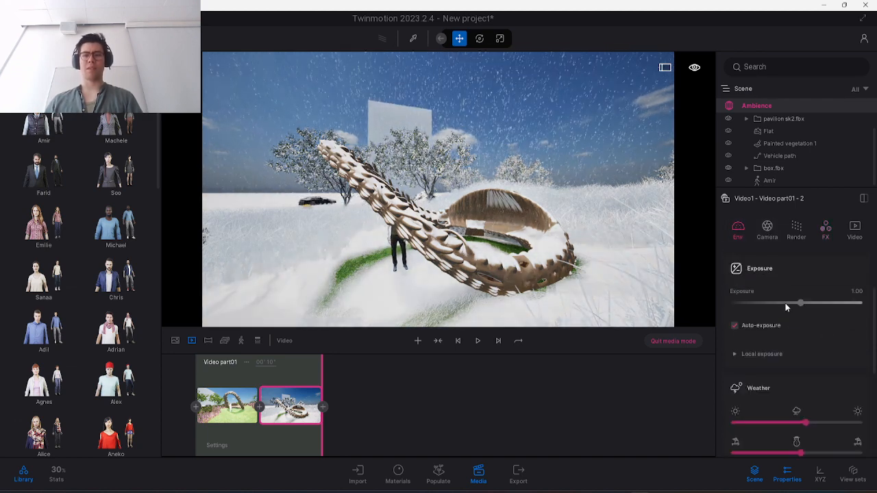
{"action": "scroll", "coordinate": [785, 307], "scroll_direction": "up", "scroll_amount": 3}
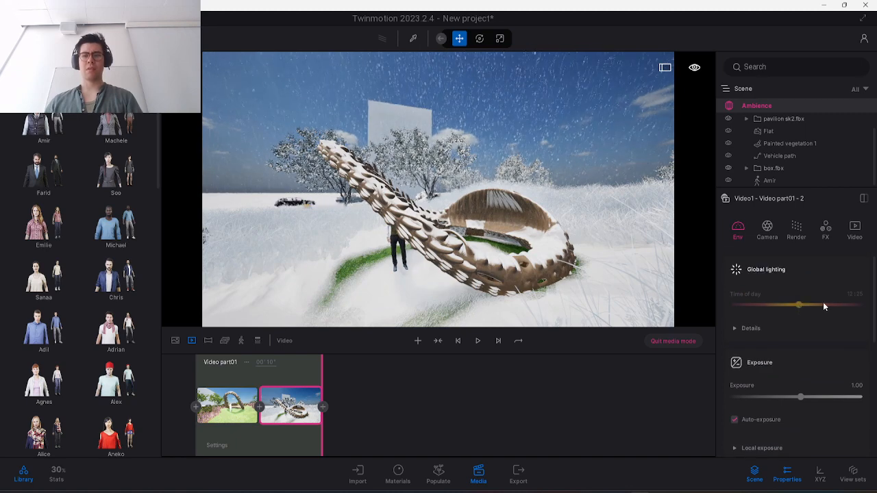
{"action": "left_click", "coordinate": [248, 381]}
{"action": "left_click", "coordinate": [283, 375]}
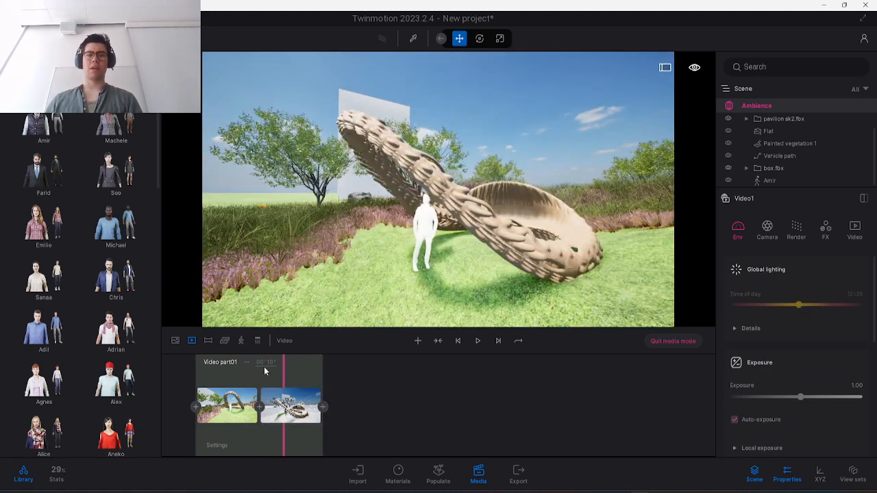
{"action": "left_click", "coordinate": [299, 373]}
{"action": "left_click", "coordinate": [290, 406]}
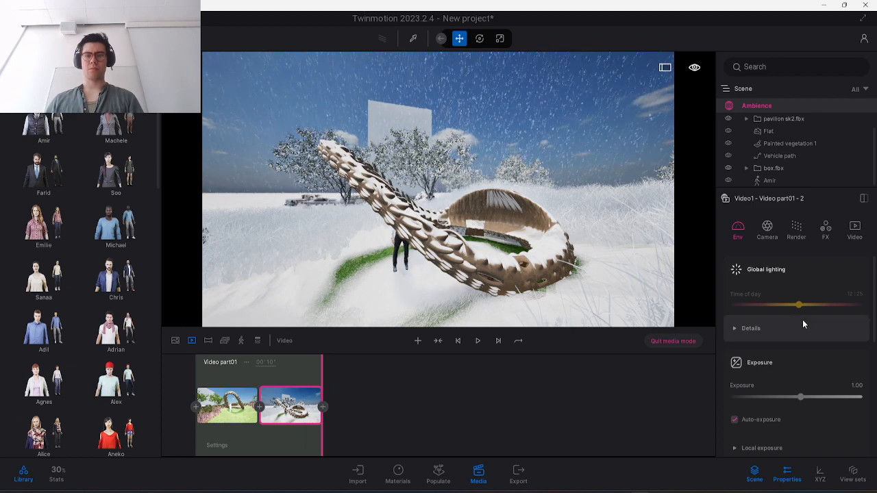
Examine the detailed Global lighting settings of the second keyframe, including the sun, moon and ambient options.
{"action": "left_click", "coordinate": [771, 327]}
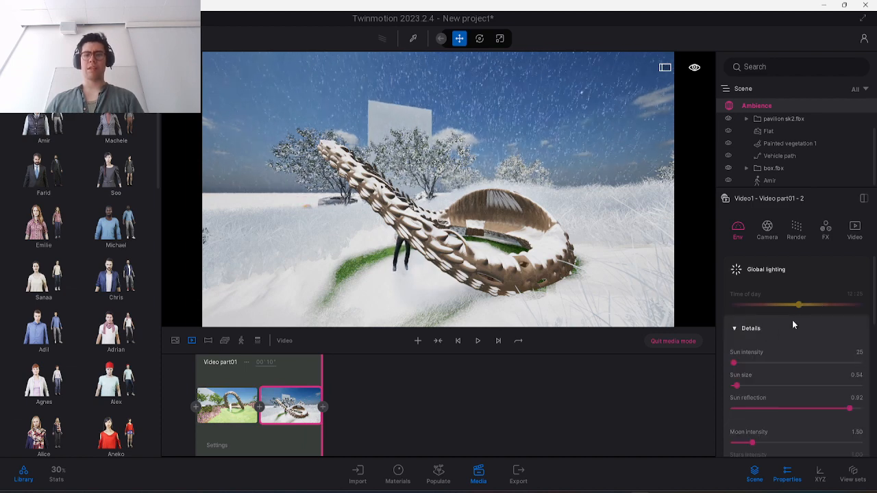
{"action": "scroll", "coordinate": [764, 361], "scroll_direction": "down", "scroll_amount": 1}
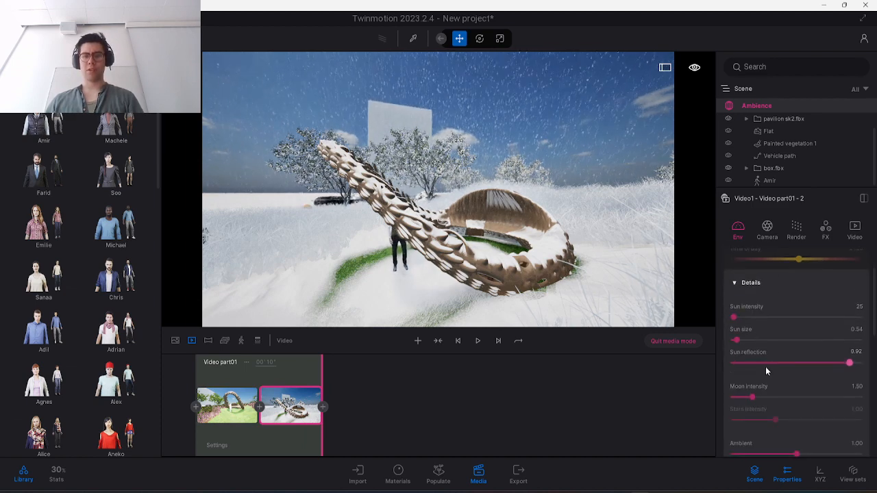
{"action": "scroll", "coordinate": [761, 350], "scroll_direction": "down", "scroll_amount": 2}
{"action": "scroll", "coordinate": [753, 336], "scroll_direction": "up", "scroll_amount": 2}
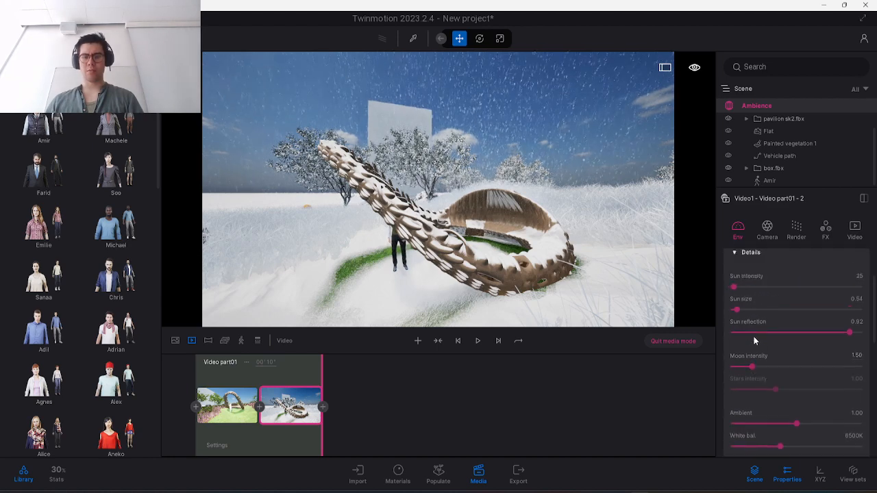
{"action": "left_click", "coordinate": [767, 295]}
Lower the second keyframe's weather slider to about a quarter and its season slider to just below the middle.
{"action": "scroll", "coordinate": [818, 378], "scroll_direction": "down", "scroll_amount": 3}
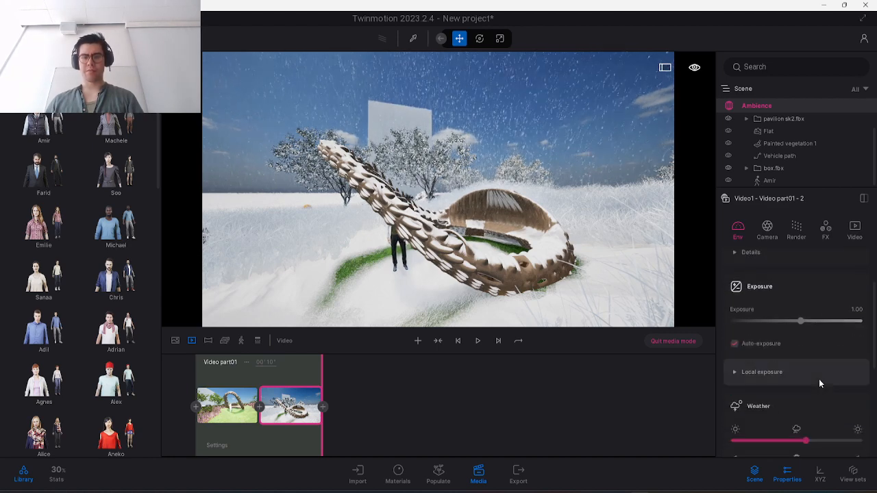
{"action": "scroll", "coordinate": [819, 379], "scroll_direction": "down", "scroll_amount": 1}
{"action": "left_click_drag", "start_coordinate": [804, 350], "coordinate": [752, 349]}
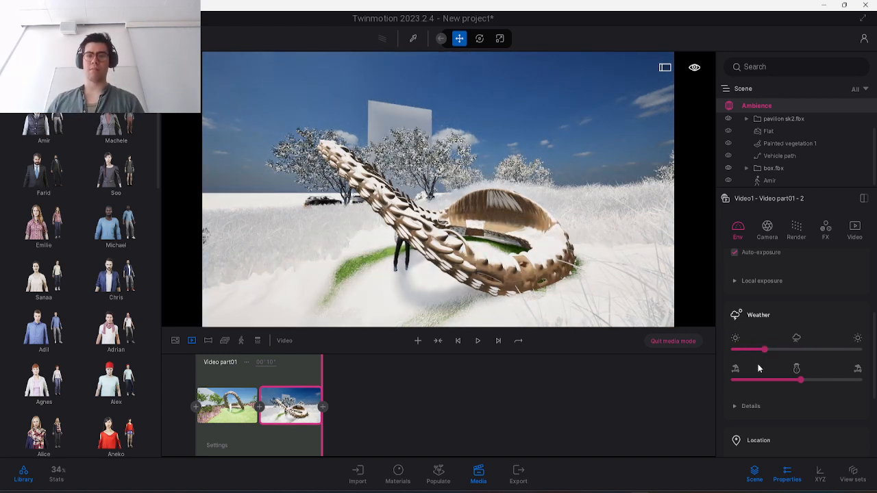
{"action": "mouse_move", "coordinate": [796, 381]}
{"action": "left_mouse_down"}
{"action": "mouse_move", "coordinate": [761, 387]}
{"action": "mouse_move", "coordinate": [795, 383]}
{"action": "left_mouse_up"}
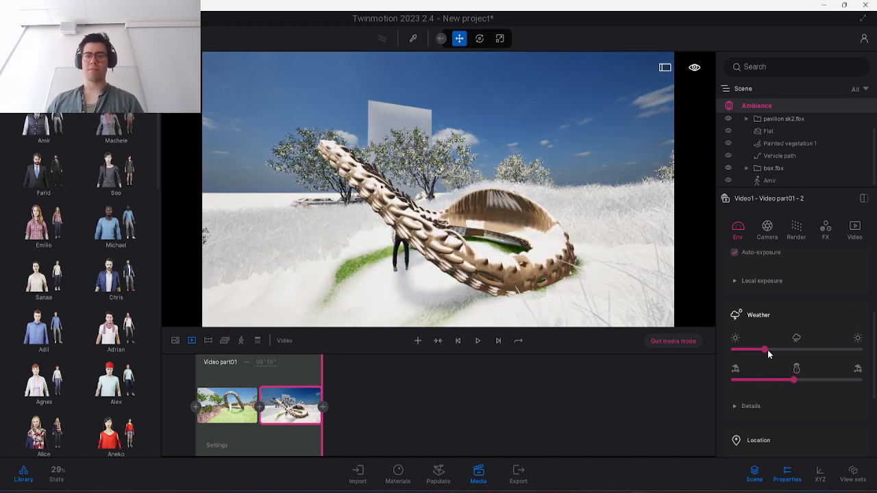
{"action": "scroll", "coordinate": [788, 402], "scroll_direction": "down", "scroll_amount": 5}
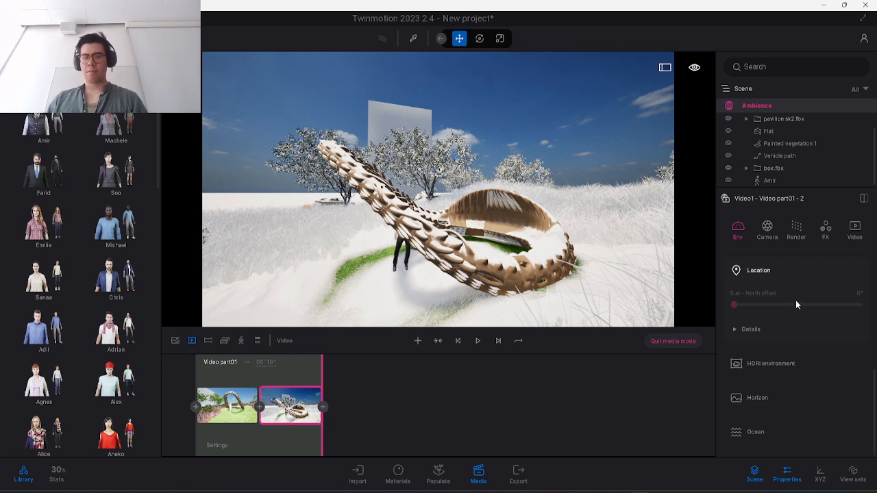
Turn off the HDRI environment for the video's second keyframe and set its time of day to 05:25.
{"action": "left_click", "coordinate": [782, 362]}
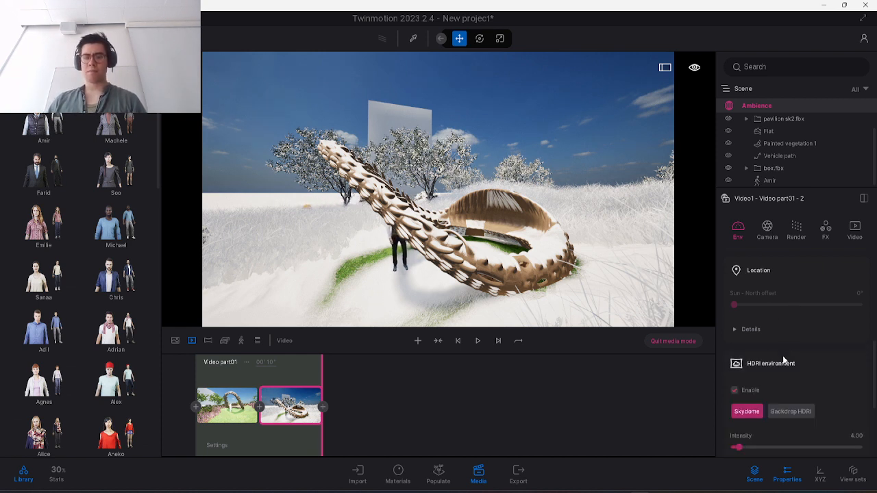
{"action": "scroll", "coordinate": [793, 363], "scroll_direction": "down", "scroll_amount": 1}
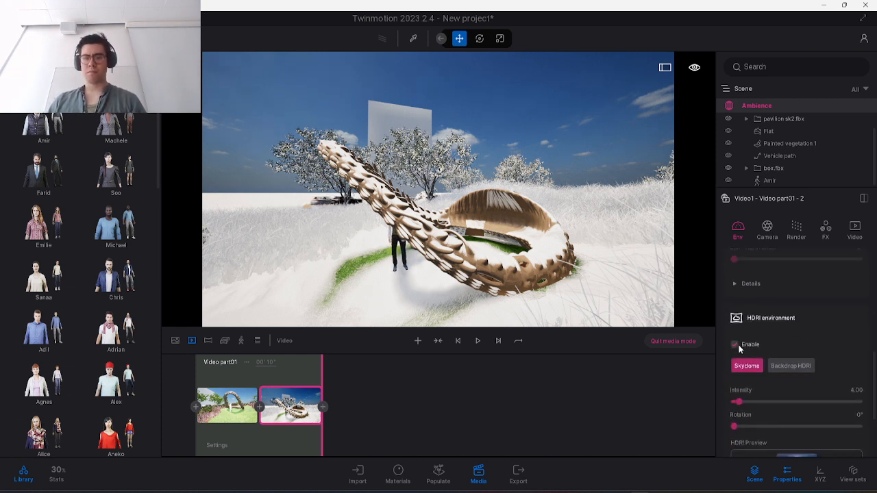
{"action": "left_click", "coordinate": [733, 344]}
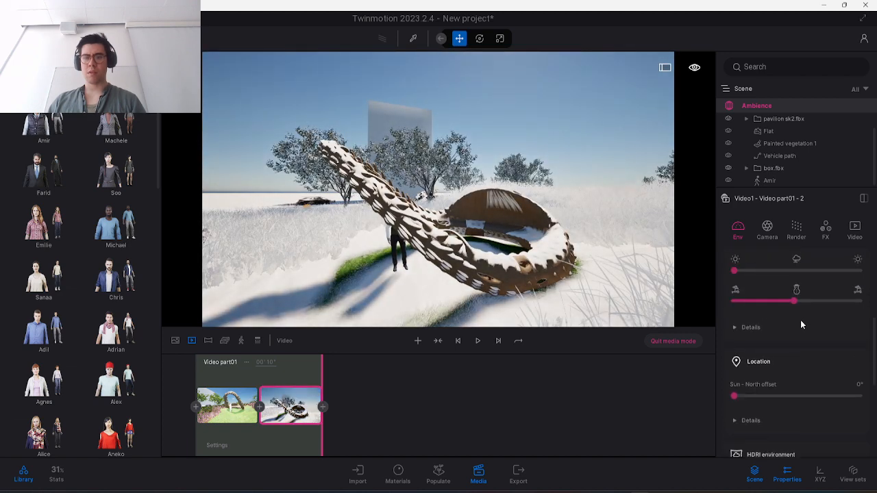
{"action": "scroll", "coordinate": [800, 326], "scroll_direction": "up", "scroll_amount": 1}
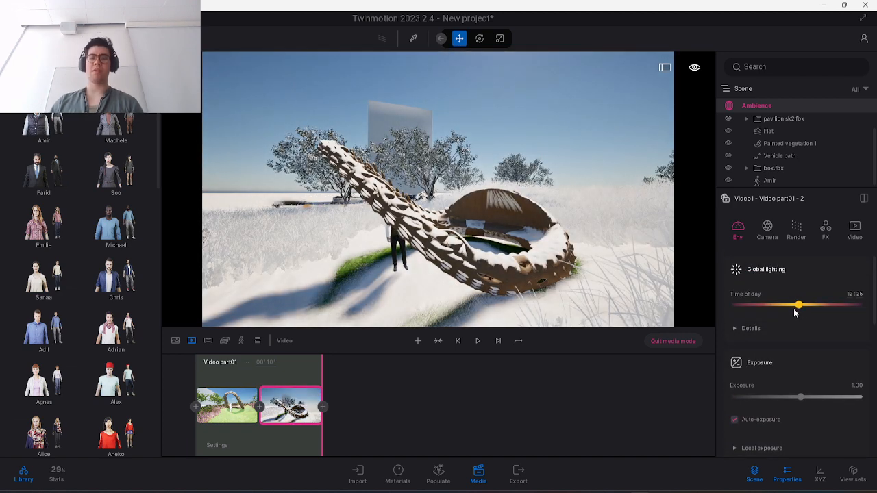
{"action": "left_click_drag", "start_coordinate": [798, 305], "coordinate": [761, 302]}
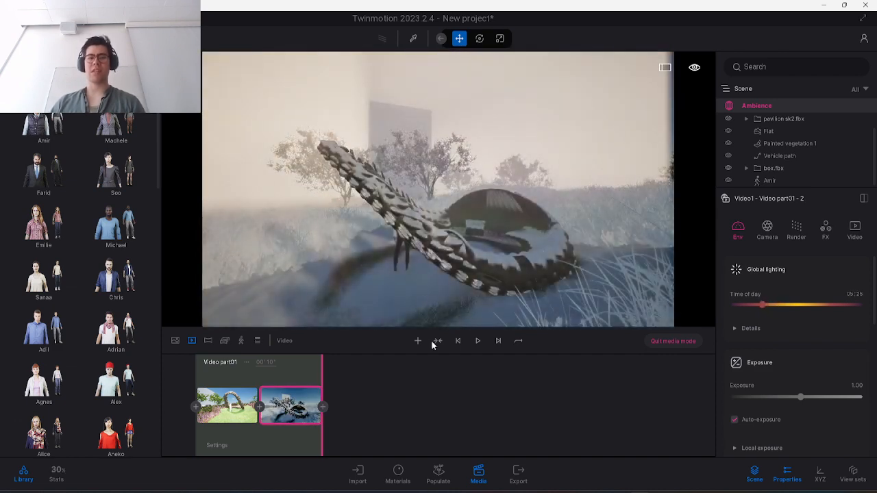
Play the video to preview the transition, and turn off the HDRI environment for the first keyframe.
{"action": "left_click", "coordinate": [205, 380]}
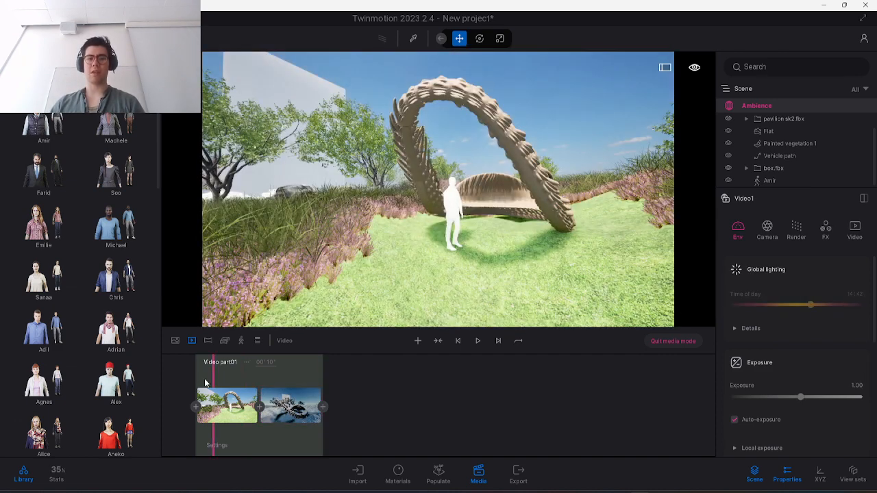
{"action": "left_click", "coordinate": [480, 341]}
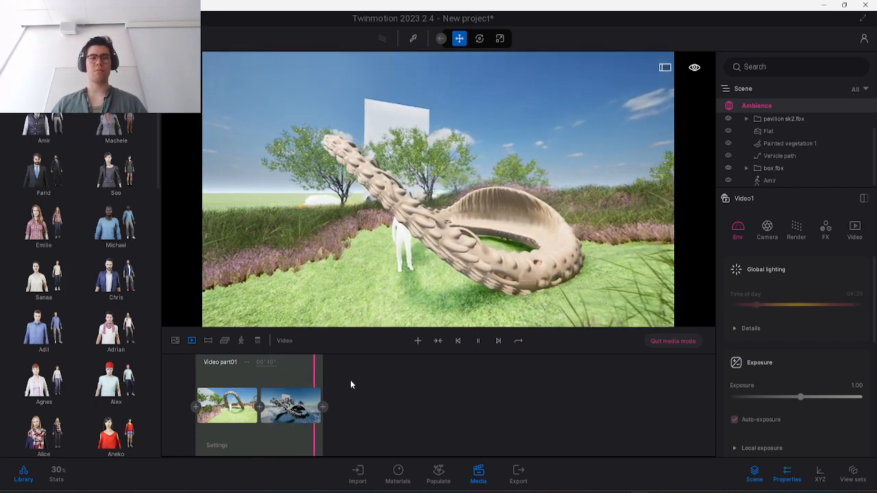
{"action": "left_click", "coordinate": [235, 405]}
{"action": "scroll", "coordinate": [788, 359], "scroll_direction": "down", "scroll_amount": 10}
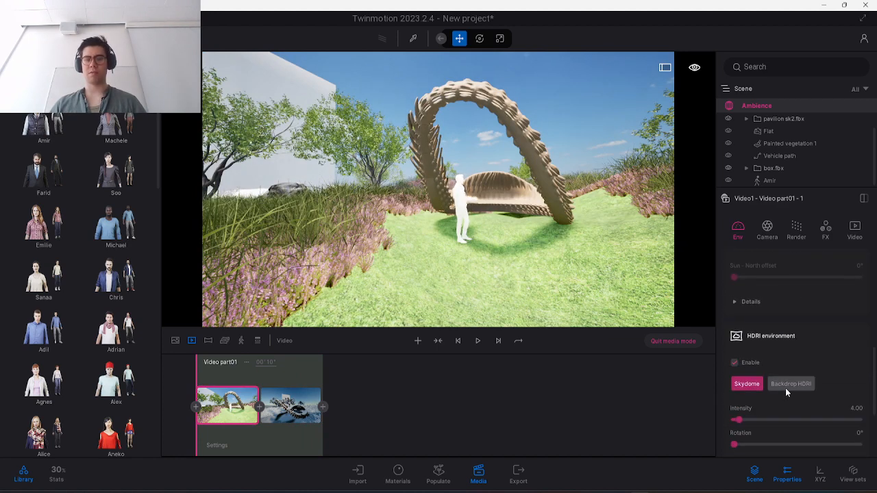
{"action": "left_click", "coordinate": [734, 363]}
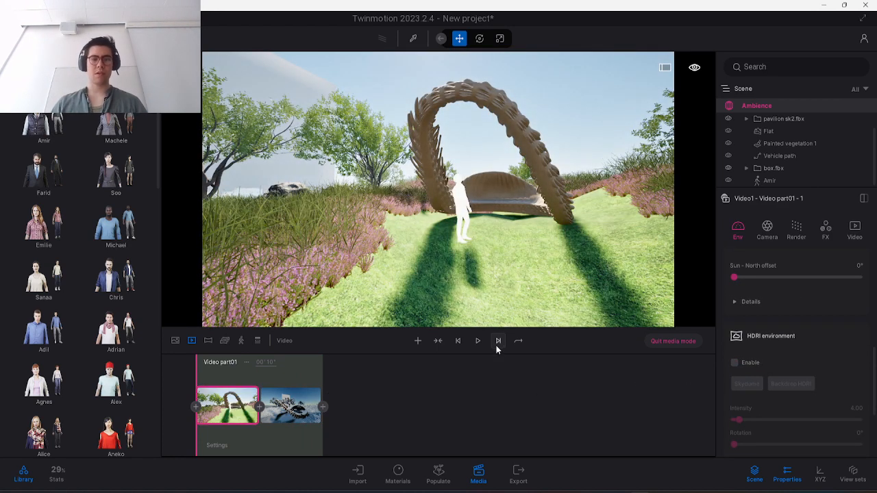
Play the video through and check the change from the first keyframe to the second.
{"action": "left_click", "coordinate": [479, 341]}
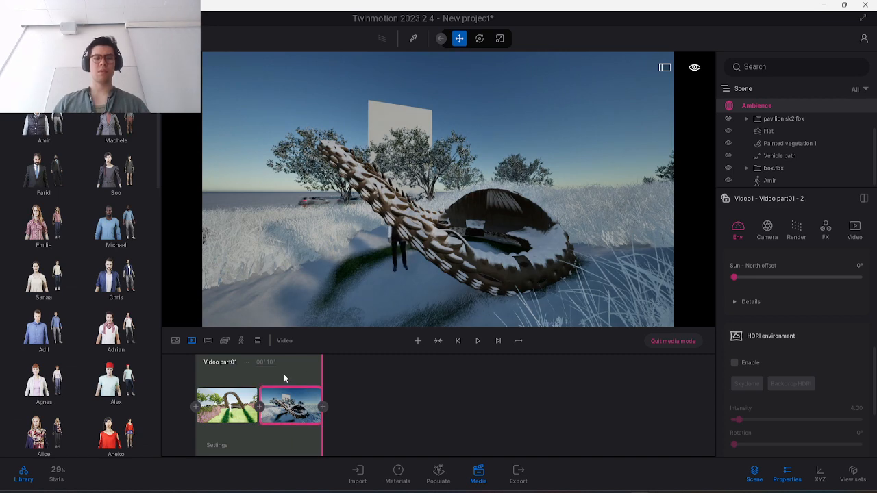
{"action": "left_click", "coordinate": [277, 374]}
{"action": "left_click", "coordinate": [290, 402]}
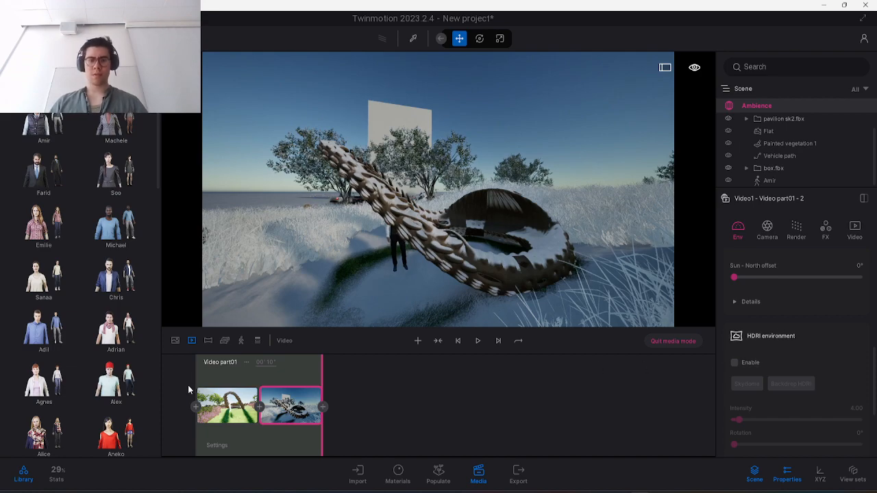
{"action": "left_click", "coordinate": [262, 382]}
Update the second keyframe with the camera view at about four-fifths of the timeline, and scrub through the video.
{"action": "left_click_drag", "start_coordinate": [250, 379], "coordinate": [296, 378]}
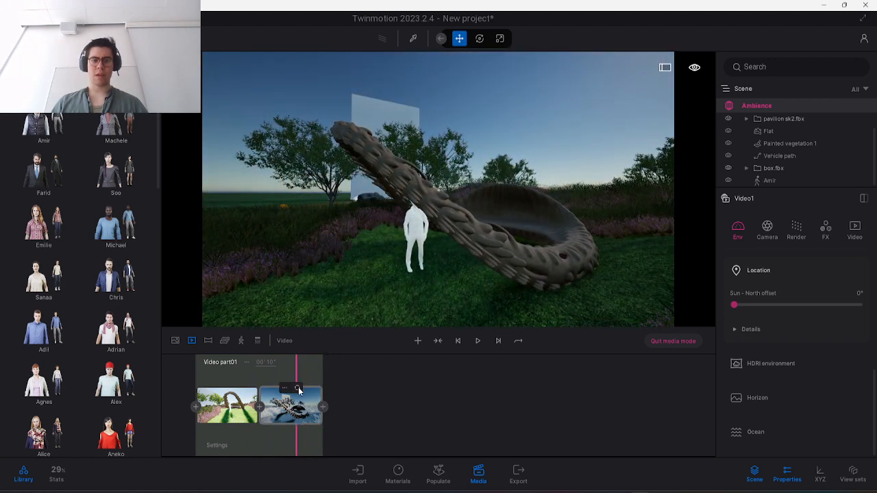
{"action": "left_click", "coordinate": [297, 394]}
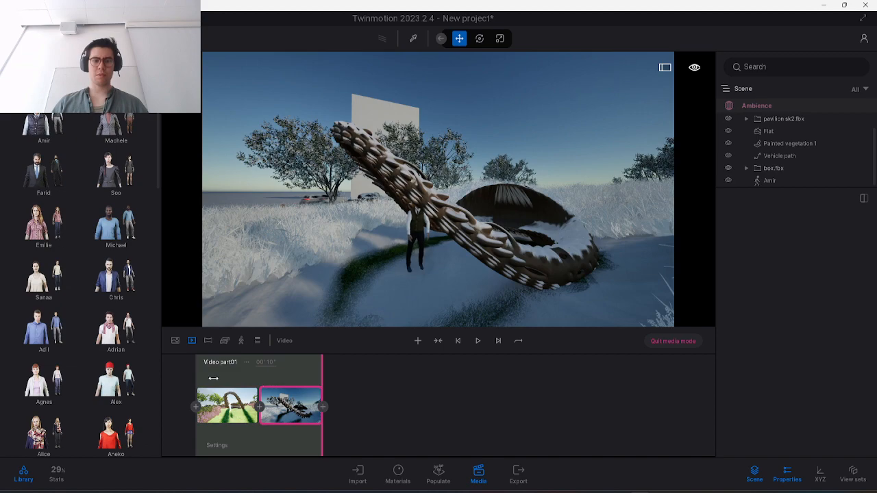
{"action": "left_click_drag", "start_coordinate": [213, 378], "coordinate": [322, 390]}
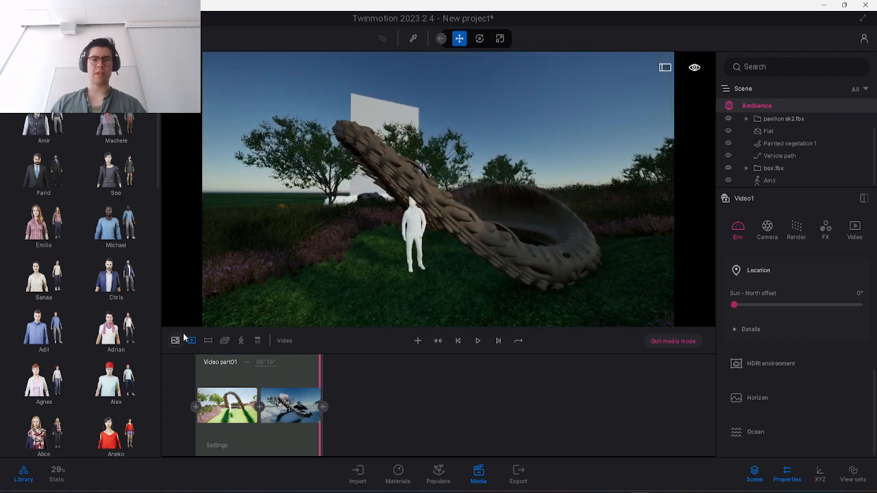
Create a new video from the current view and add a second keyframe to its first part.
{"action": "left_click", "coordinate": [176, 341]}
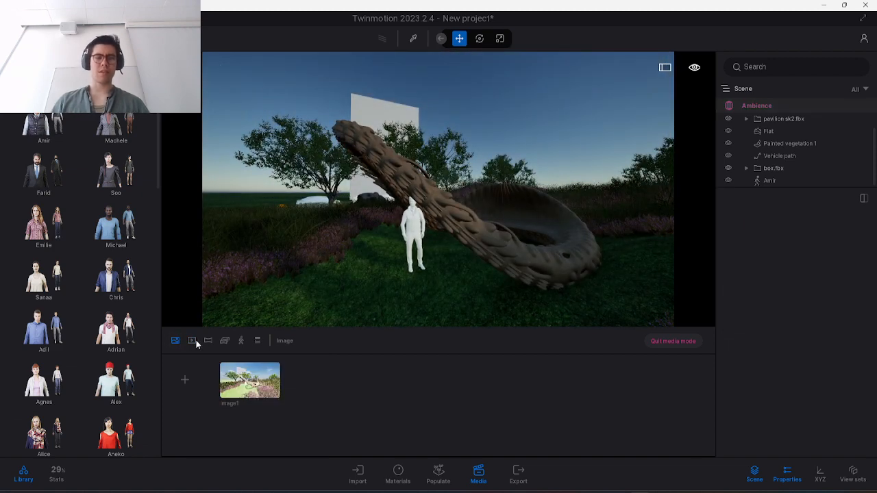
{"action": "left_click", "coordinate": [185, 379]}
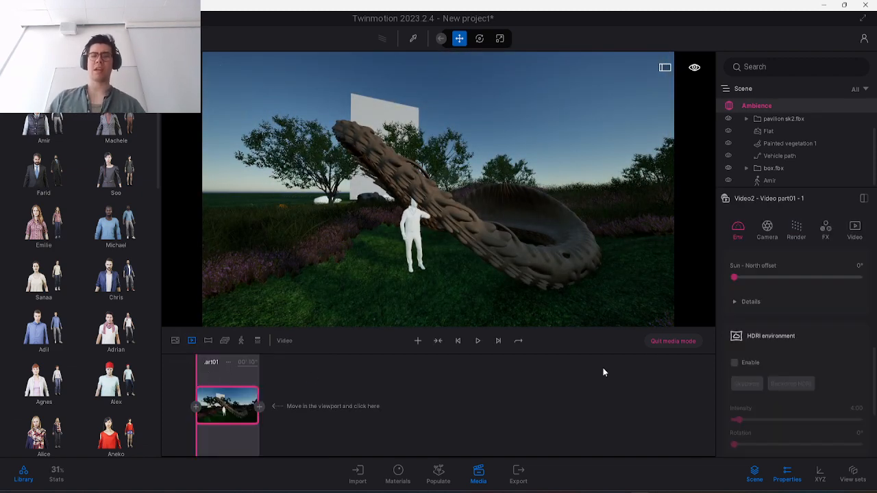
{"action": "scroll", "coordinate": [843, 341], "scroll_direction": "up", "scroll_amount": 8}
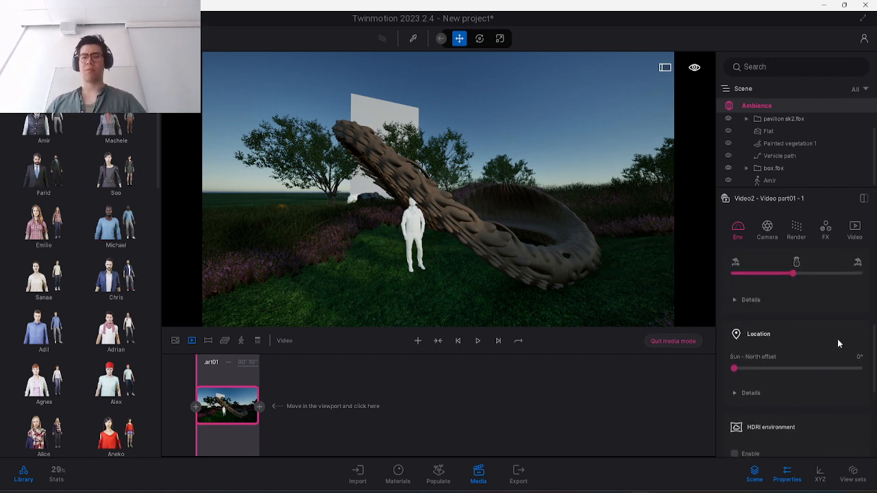
{"action": "scroll", "coordinate": [769, 349], "scroll_direction": "up", "scroll_amount": 3}
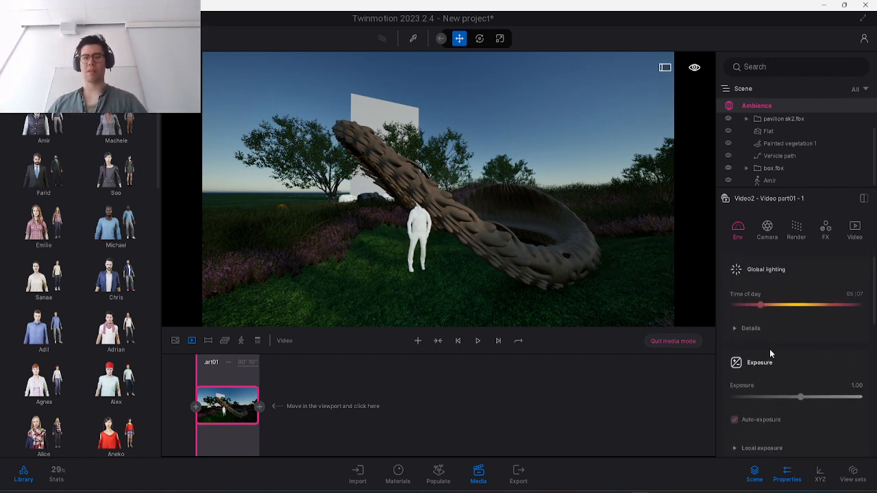
{"action": "left_click", "coordinate": [258, 405]}
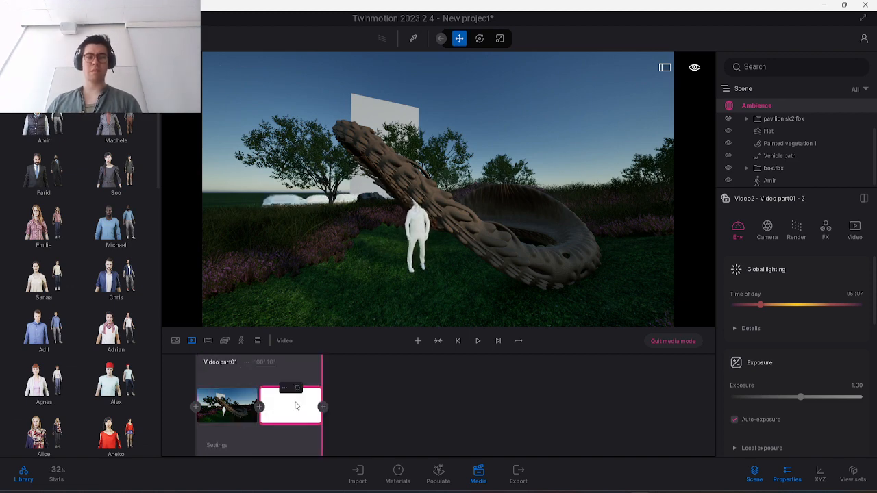
Move the camera to a higher view over the whole pavilion ring and update the second keyframe with it.
{"action": "key", "text": "d"}
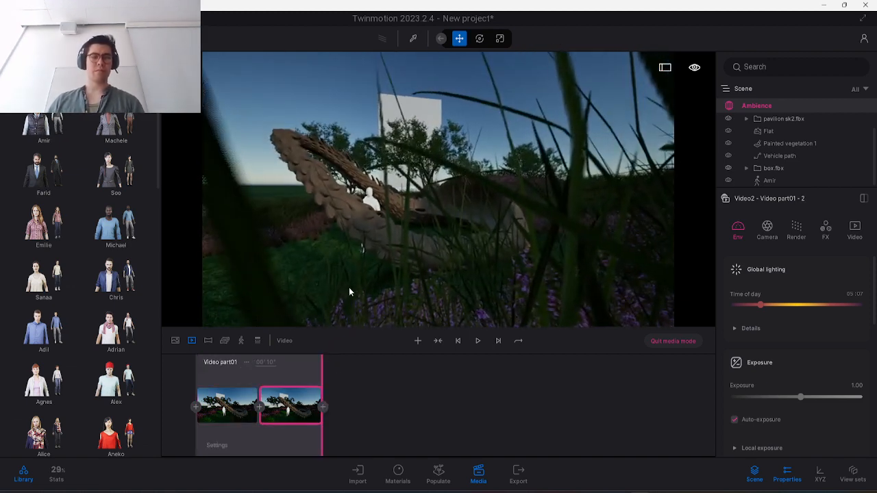
{"action": "key", "text": "e"}
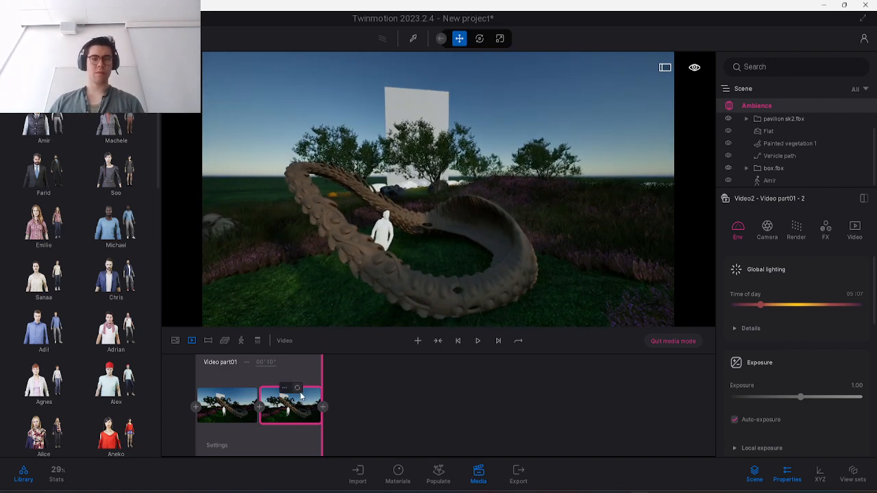
{"action": "left_click", "coordinate": [298, 389]}
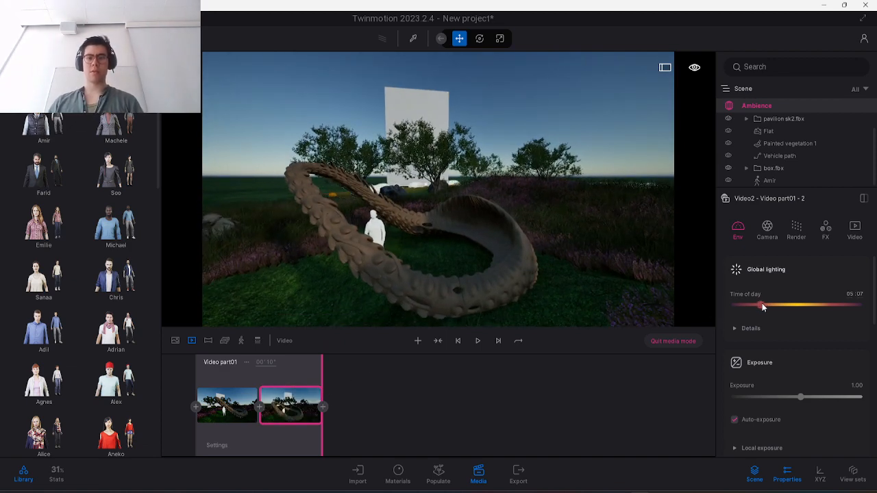
Set the second keyframe's time of day to about 10:18 and its sun north offset to 137°.
{"action": "left_click_drag", "start_coordinate": [761, 303], "coordinate": [788, 310]}
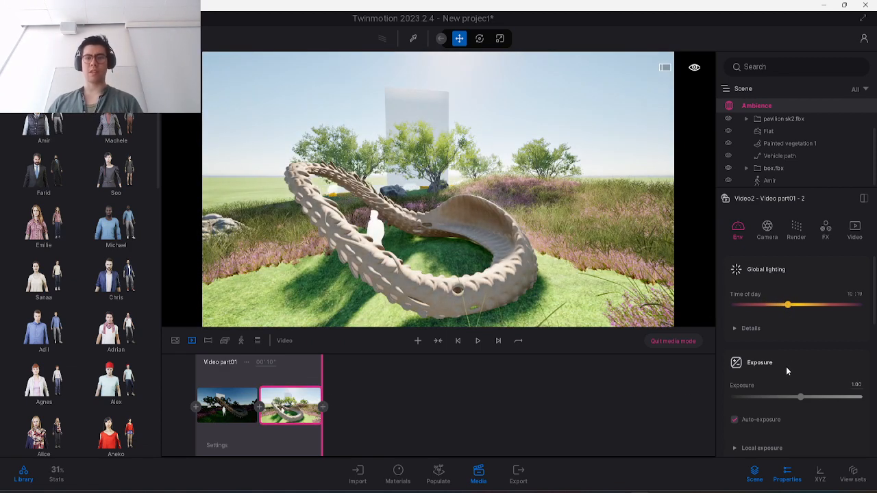
{"action": "scroll", "coordinate": [789, 363], "scroll_direction": "down", "scroll_amount": 2}
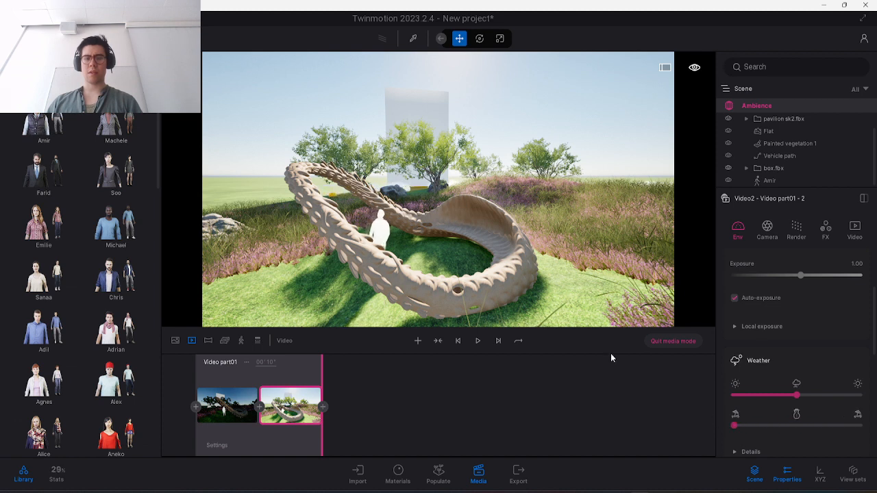
{"action": "scroll", "coordinate": [848, 376], "scroll_direction": "down", "scroll_amount": 5}
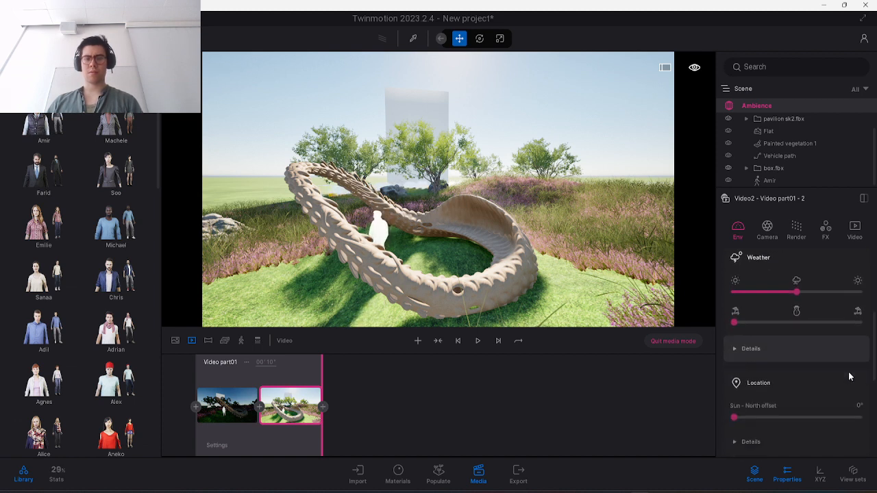
{"action": "scroll", "coordinate": [763, 332], "scroll_direction": "down", "scroll_amount": 3}
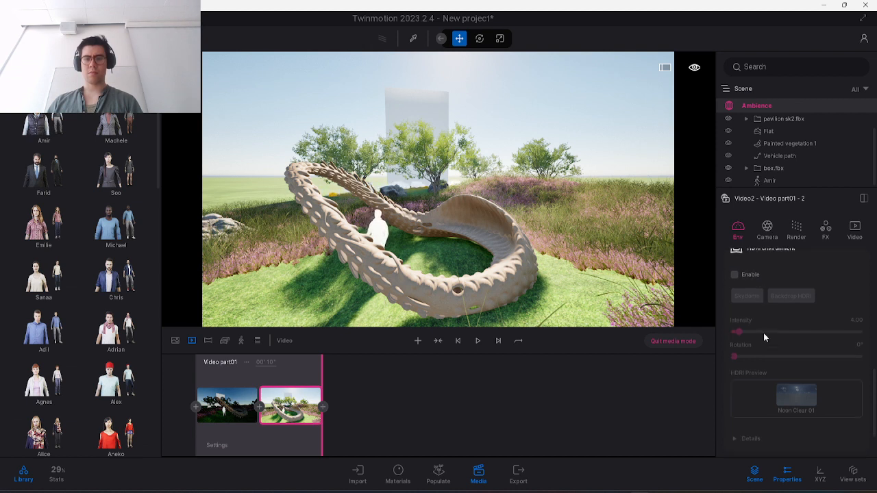
{"action": "scroll", "coordinate": [765, 333], "scroll_direction": "up", "scroll_amount": 3}
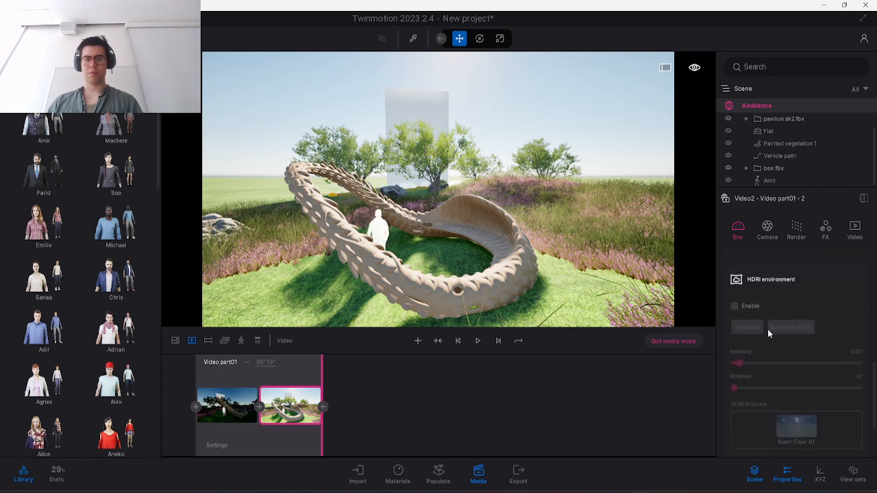
{"action": "left_click", "coordinate": [744, 337]}
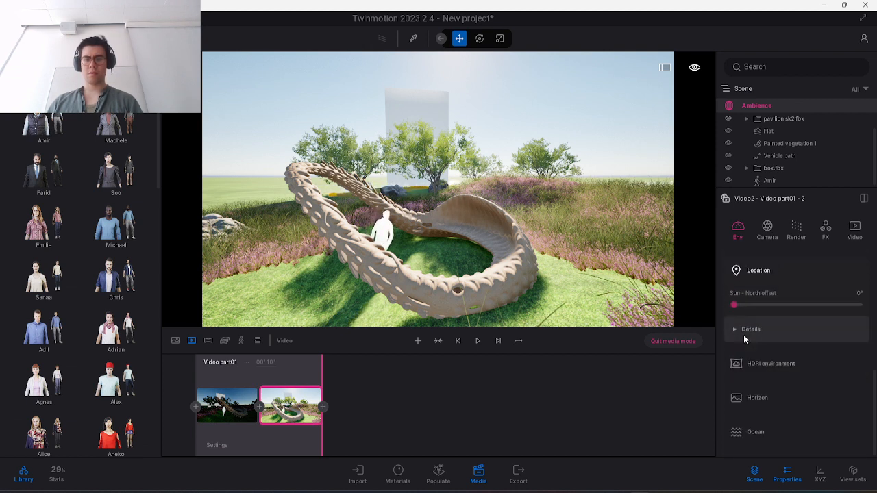
{"action": "left_click", "coordinate": [777, 369]}
{"action": "left_click", "coordinate": [786, 351]}
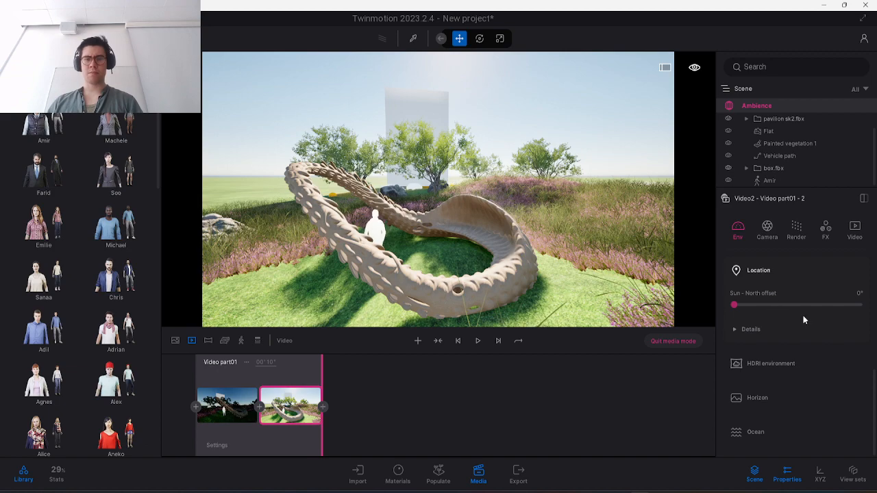
{"action": "left_click_drag", "start_coordinate": [797, 305], "coordinate": [781, 305]}
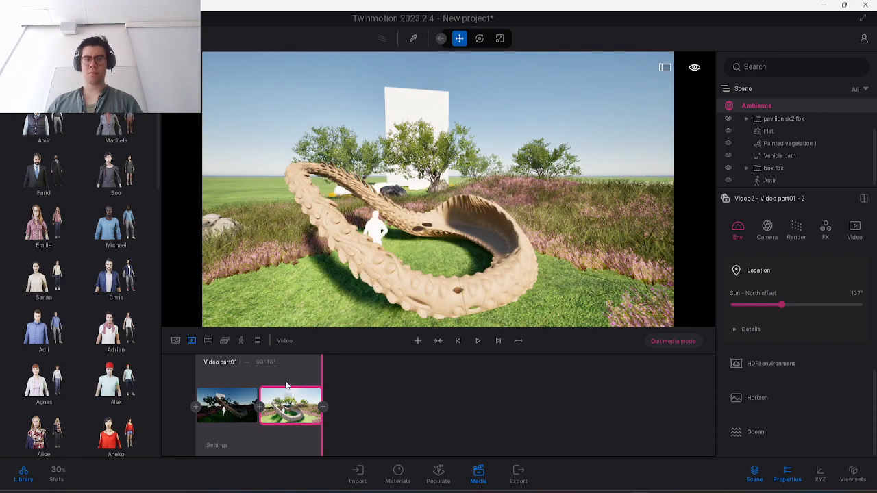
Scrub to about three-quarters of the timeline and set the weather and season sliders to about the middle.
{"action": "left_click_drag", "start_coordinate": [231, 383], "coordinate": [293, 383]}
{"action": "scroll", "coordinate": [816, 369], "scroll_direction": "up", "scroll_amount": 2}
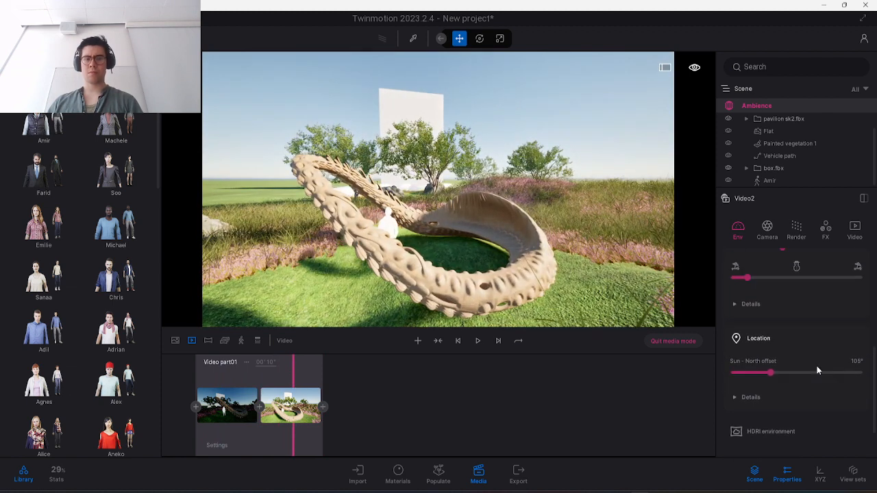
{"action": "scroll", "coordinate": [816, 367], "scroll_direction": "up", "scroll_amount": 3}
{"action": "left_click_drag", "start_coordinate": [781, 385], "coordinate": [796, 385]}
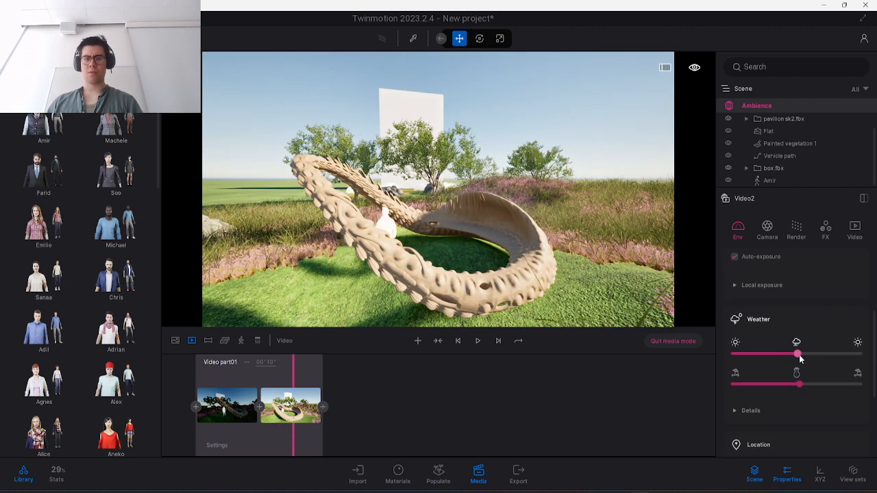
Set the time of day to 09:27 and the exposure to 0.77, and add a second video part from this view.
{"action": "scroll", "coordinate": [788, 346], "scroll_direction": "up", "scroll_amount": 3}
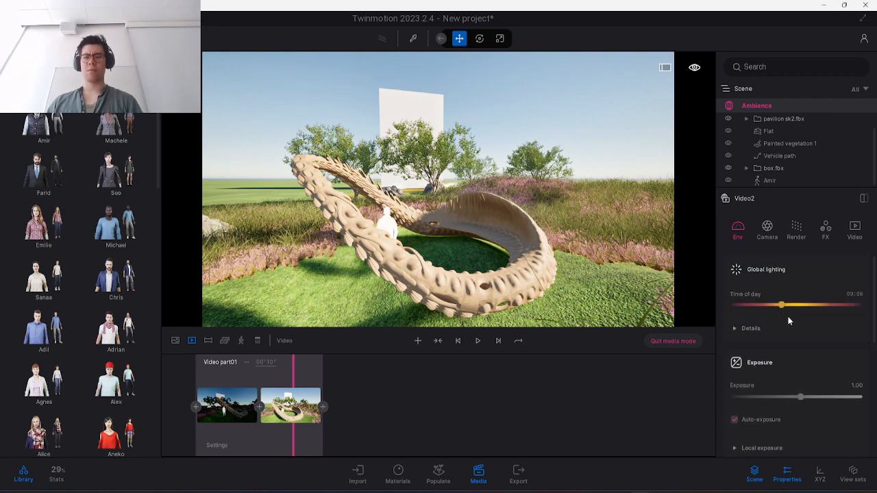
{"action": "mouse_move", "coordinate": [791, 303]}
{"action": "left_mouse_down"}
{"action": "mouse_move", "coordinate": [814, 304]}
{"action": "mouse_move", "coordinate": [785, 304]}
{"action": "left_mouse_up"}
{"action": "mouse_move", "coordinate": [800, 397]}
{"action": "left_mouse_down"}
{"action": "mouse_move", "coordinate": [784, 397]}
{"action": "mouse_move", "coordinate": [811, 398]}
{"action": "mouse_move", "coordinate": [800, 399]}
{"action": "left_mouse_up"}
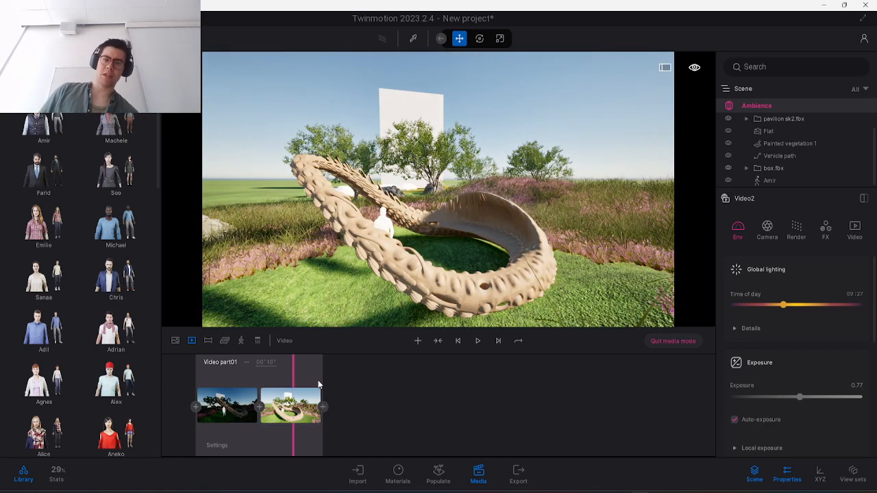
{"action": "left_click", "coordinate": [417, 341]}
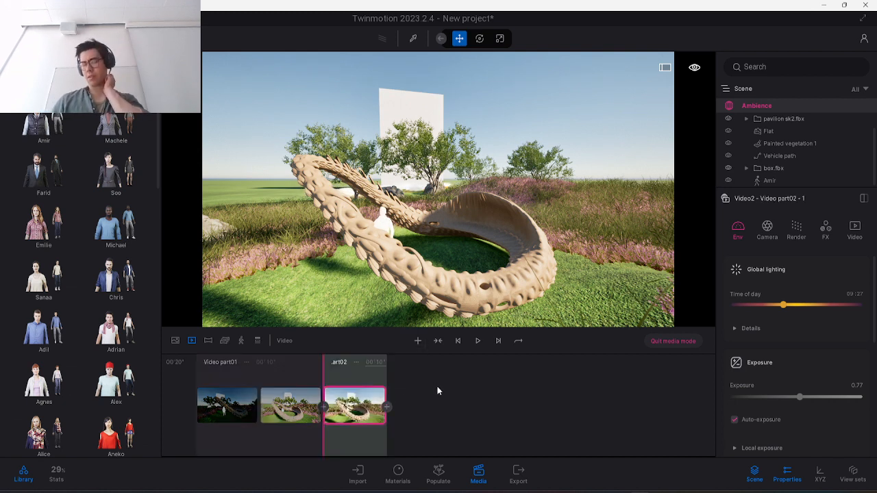
Play the first video part from its start and scrub through its second half to review the camera and light change.
{"action": "mouse_move", "coordinate": [381, 395]}
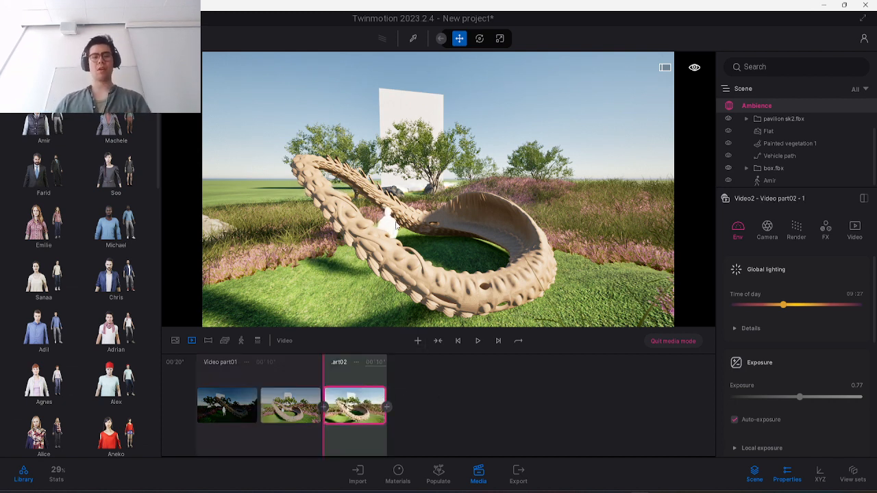
{"action": "right_click_drag", "start_coordinate": [412, 242], "coordinate": [412, 245]}
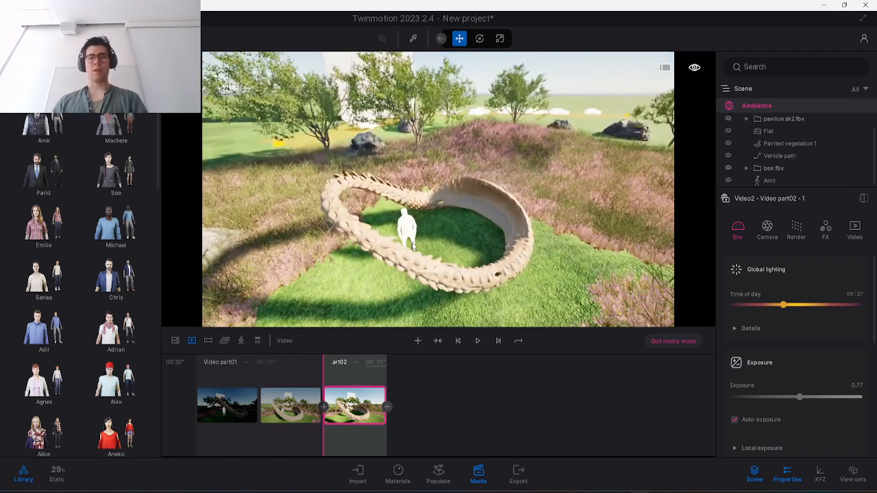
{"action": "key", "text": "e"}
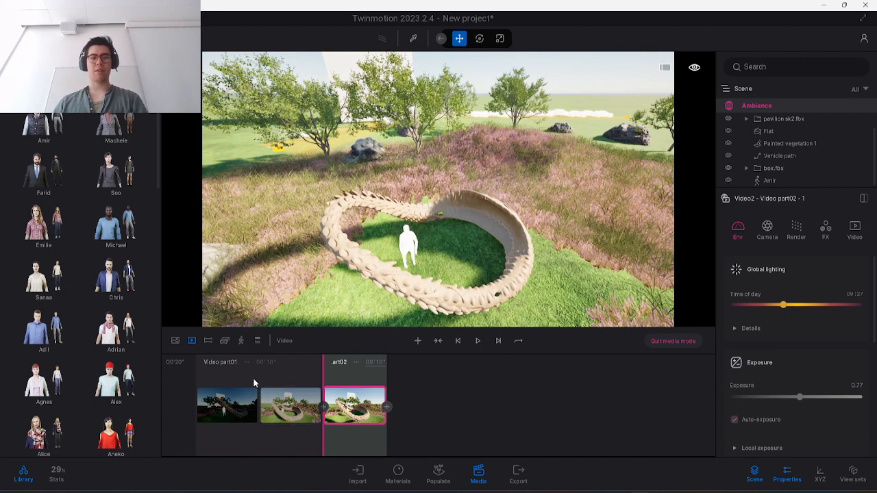
{"action": "left_click", "coordinate": [216, 378]}
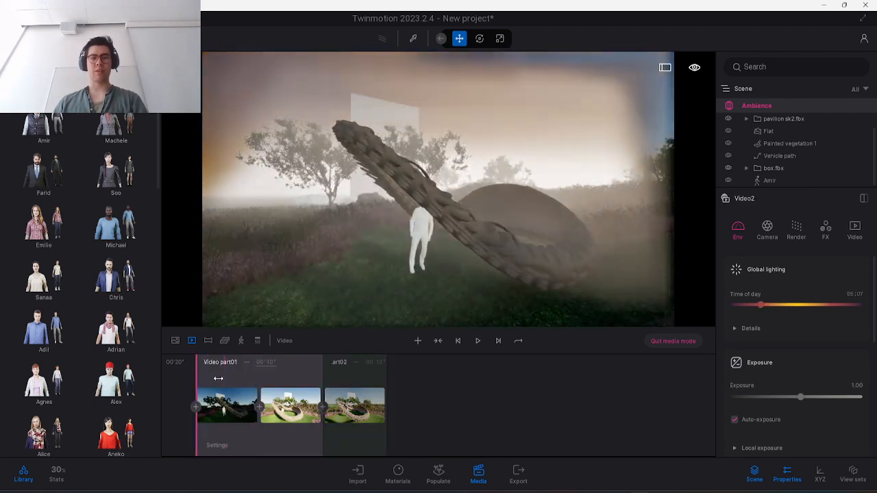
{"action": "left_click", "coordinate": [478, 340]}
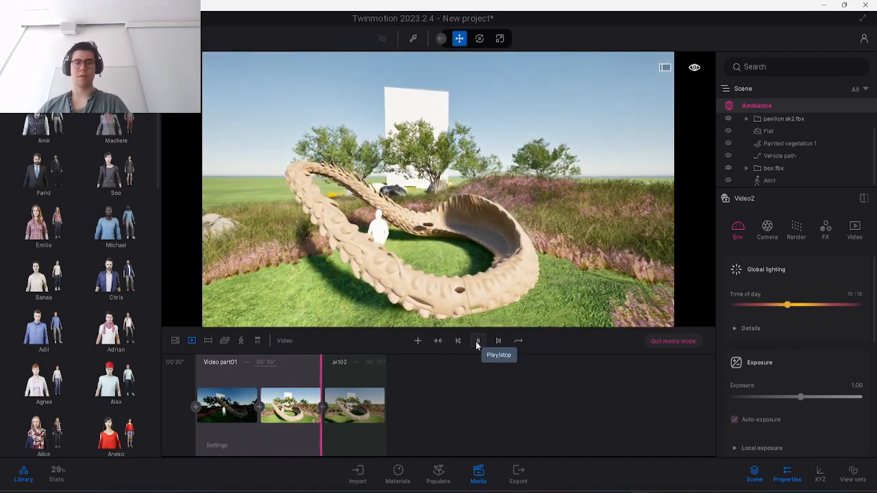
{"action": "right_click_drag", "start_coordinate": [508, 219], "coordinate": [499, 228]}
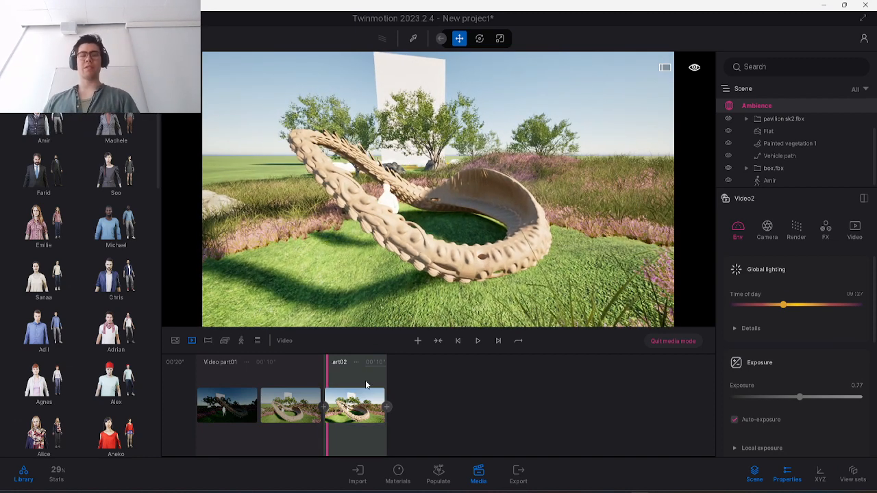
{"action": "left_click", "coordinate": [276, 383]}
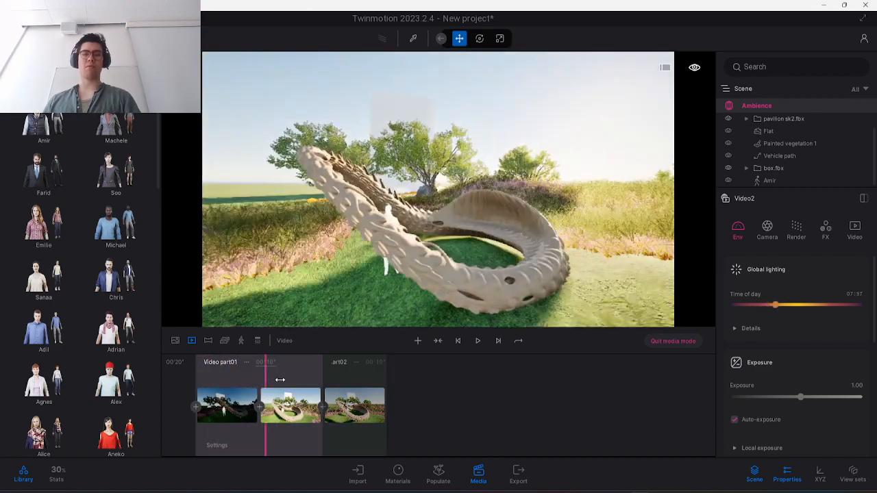
{"action": "left_click_drag", "start_coordinate": [280, 379], "coordinate": [306, 379]}
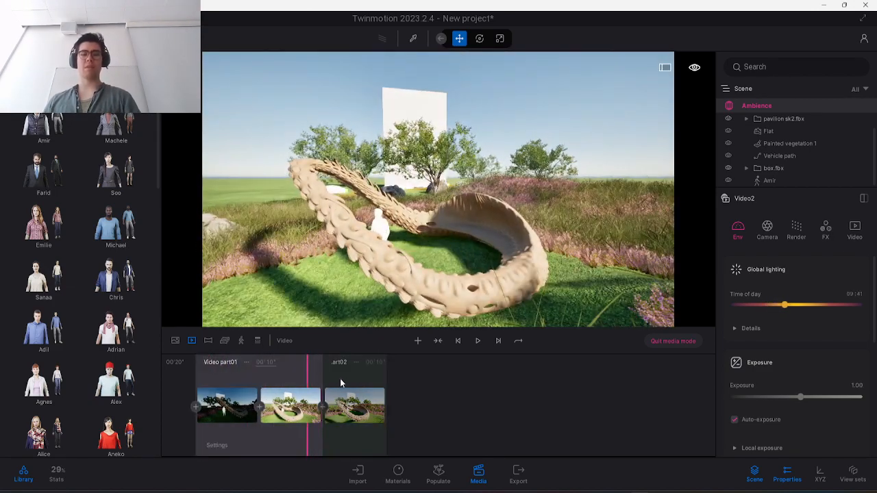
Move the camera low on the grass so the pavilion ring sits beside the standing figure, and update video part 2's first keyframe with it.
{"action": "key", "text": "a"}
{"action": "right_click_drag", "start_coordinate": [438, 271], "coordinate": [480, 270]}
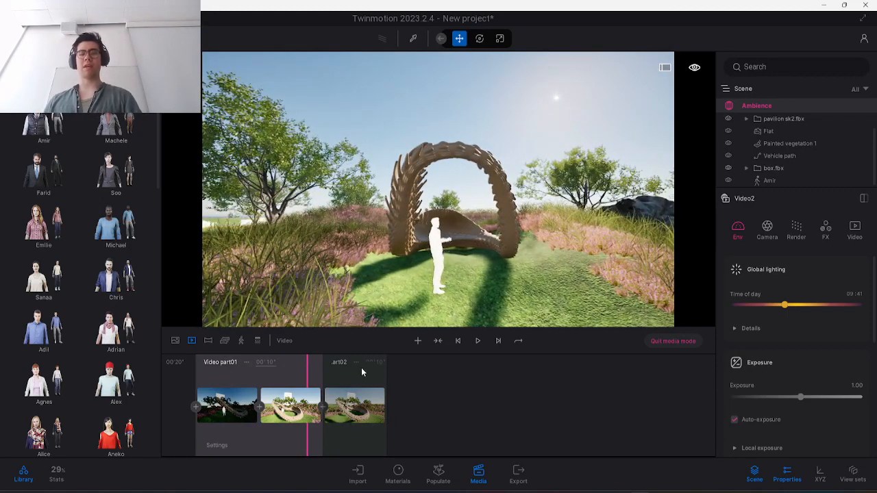
{"action": "left_click", "coordinate": [355, 372]}
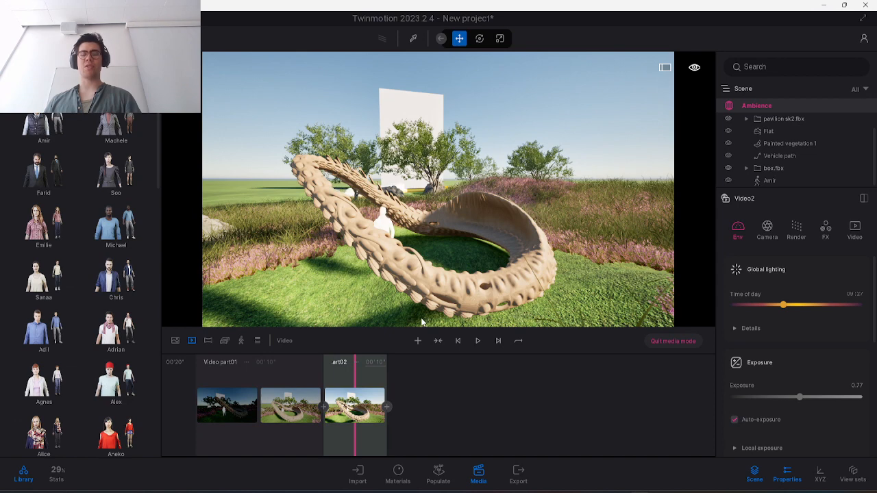
{"action": "key", "text": "a"}
{"action": "mouse_move", "coordinate": [341, 406]}
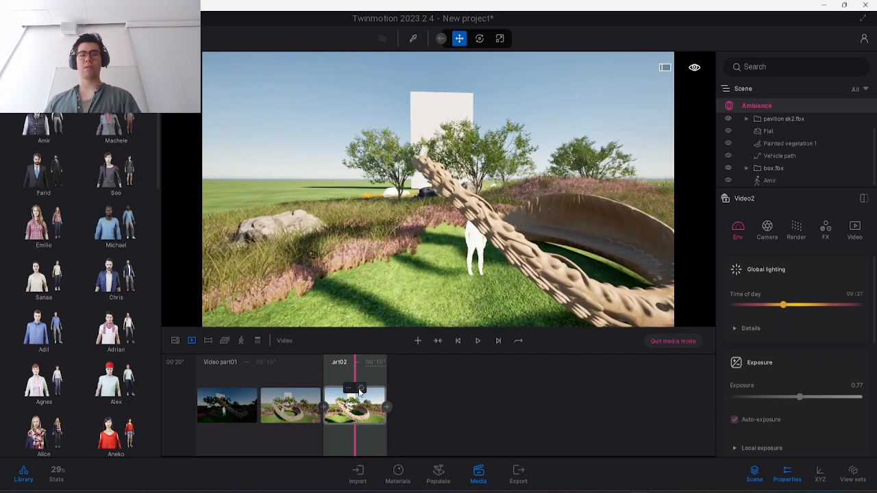
{"action": "left_click", "coordinate": [359, 390]}
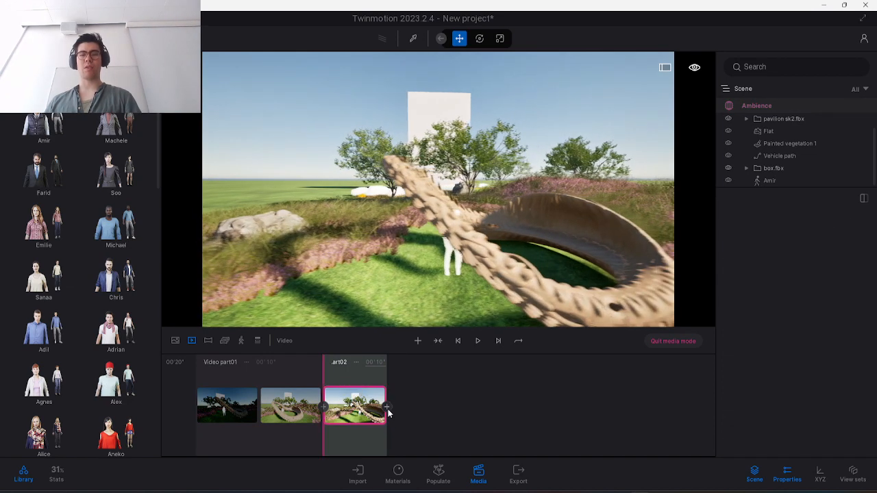
{"action": "key", "text": "q"}
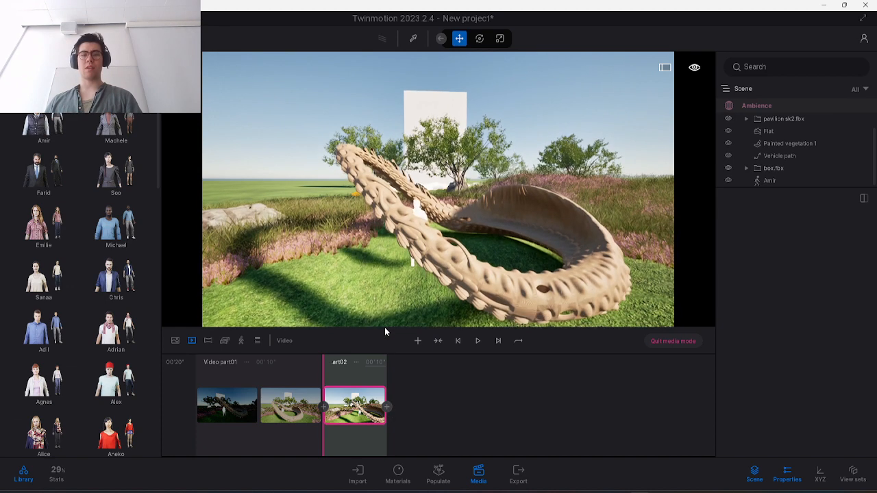
{"action": "key", "text": "a"}
{"action": "mouse_move", "coordinate": [383, 397]}
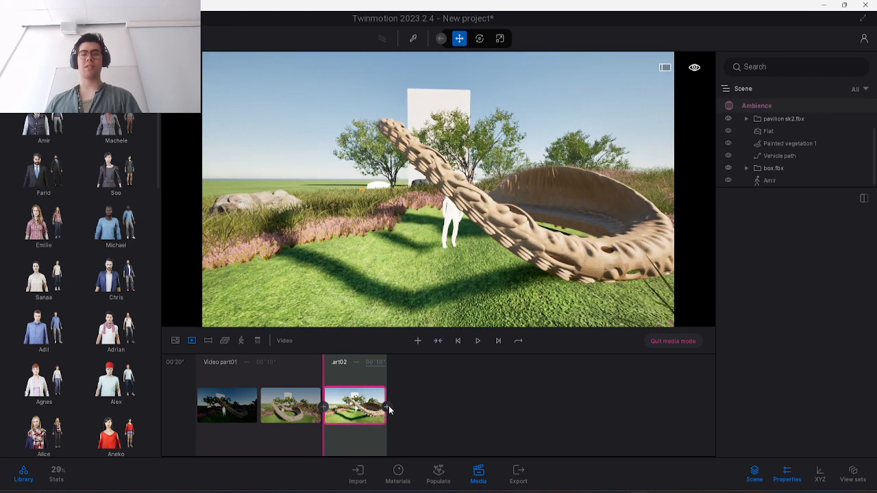
Shift the camera sideways behind the tall grass, add this view as video part 2's second keyframe, and play the part.
{"action": "key", "text": "d"}
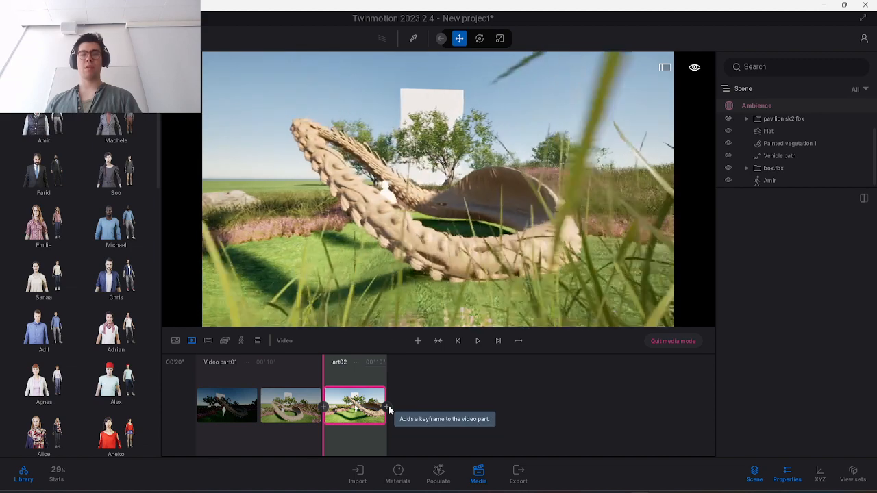
{"action": "left_click", "coordinate": [388, 406]}
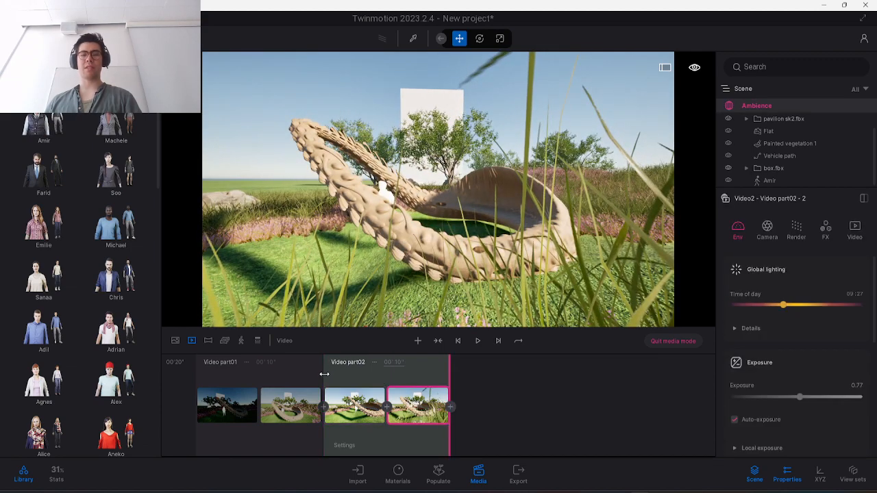
{"action": "left_click", "coordinate": [326, 377]}
{"action": "left_click", "coordinate": [478, 342]}
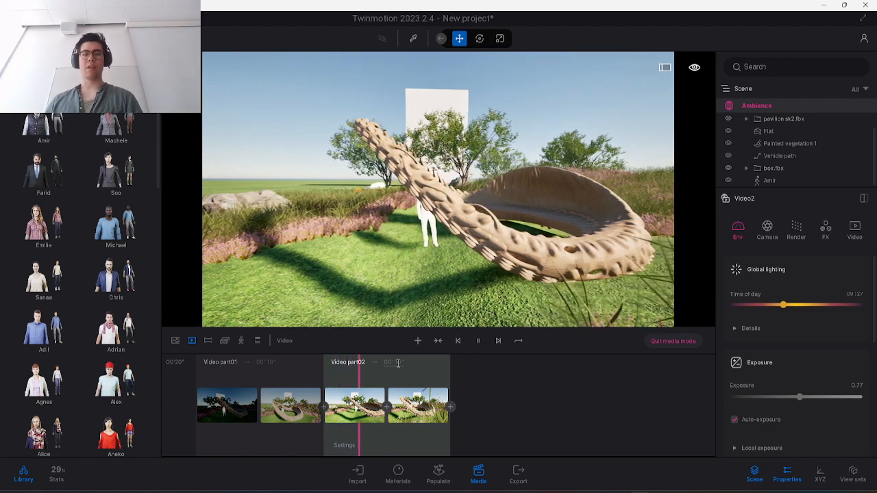
Set the duration of video part 2 to 3 seconds.
{"action": "left_click", "coordinate": [397, 362]}
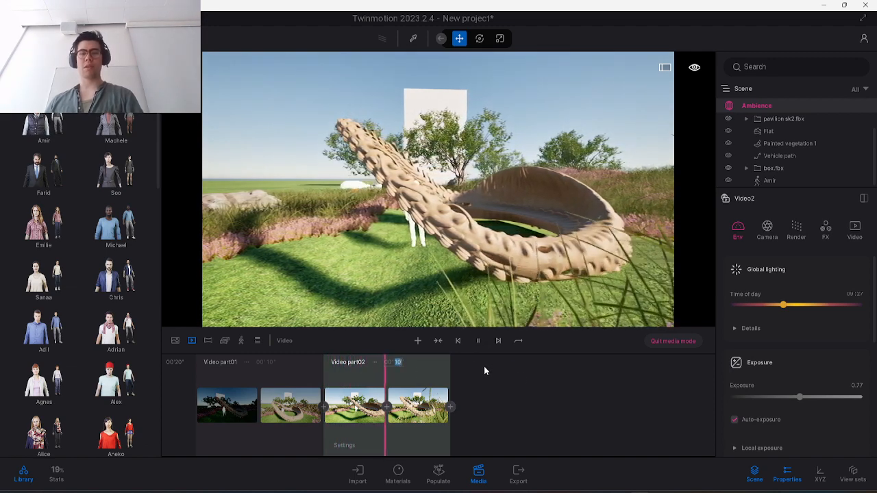
{"action": "type", "text": "3"}
{"action": "key", "text": "Return"}
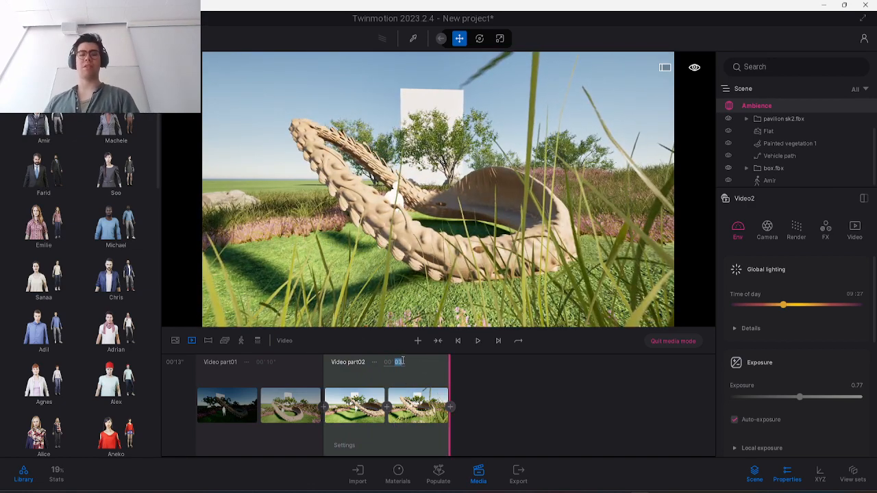
Try a duration of 20 seconds for video part 2 and play part of it to judge the speed.
{"action": "type", "text": "20"}
{"action": "key", "text": "Return"}
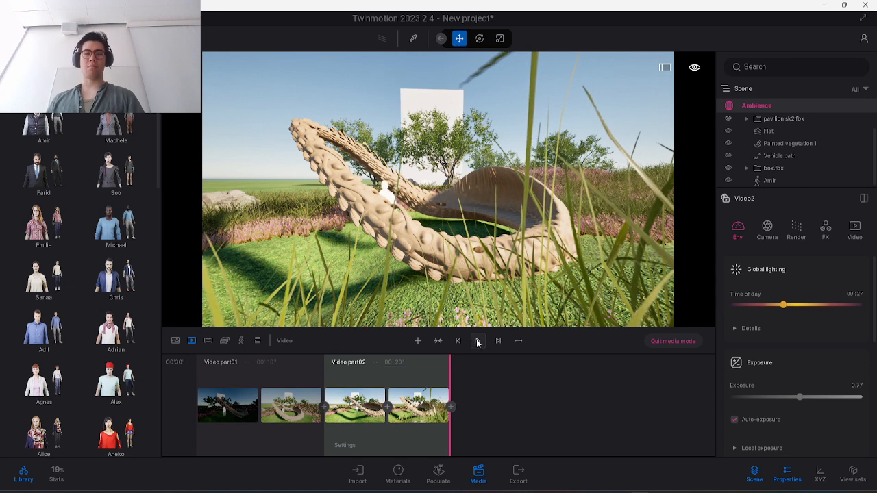
{"action": "left_click", "coordinate": [478, 341]}
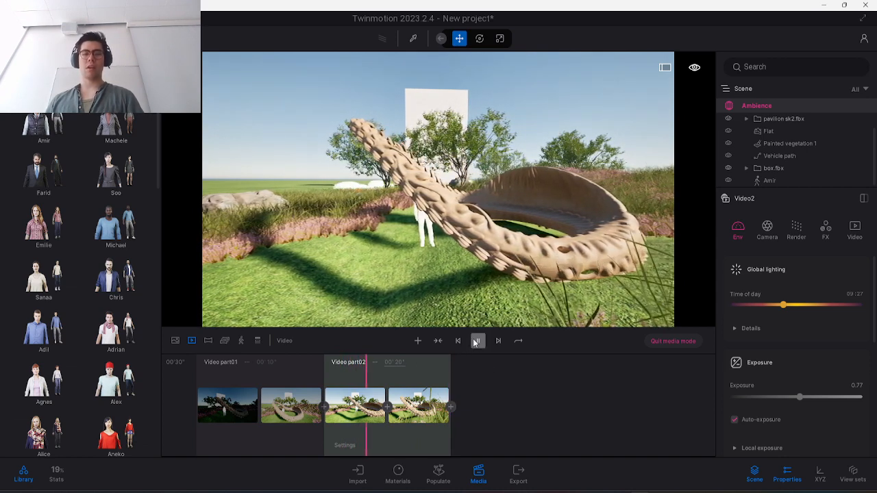
{"action": "left_click", "coordinate": [476, 341]}
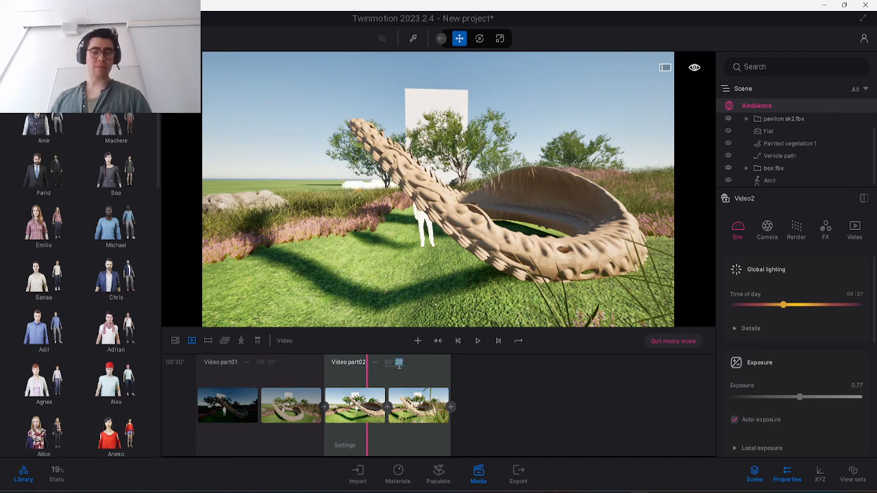
Preview video part 2 at a duration of 1 second, return it to 3 seconds and play it again.
{"action": "left_click", "coordinate": [477, 340]}
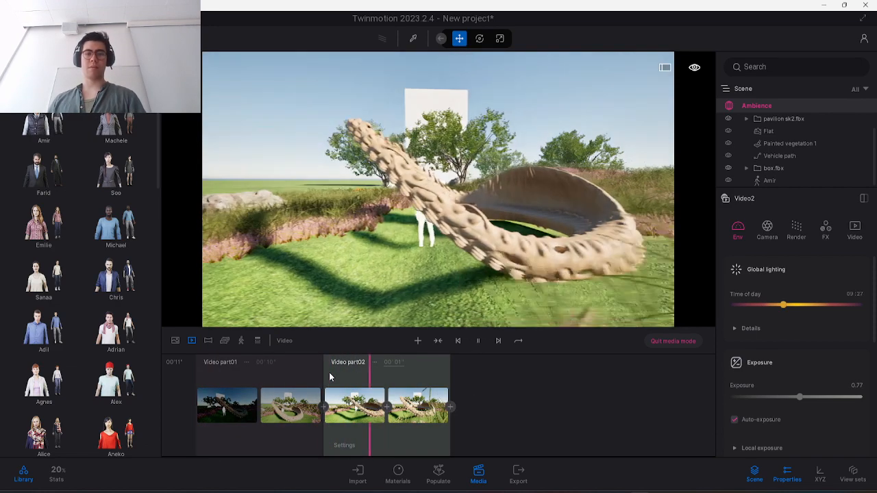
{"action": "left_click", "coordinate": [330, 376]}
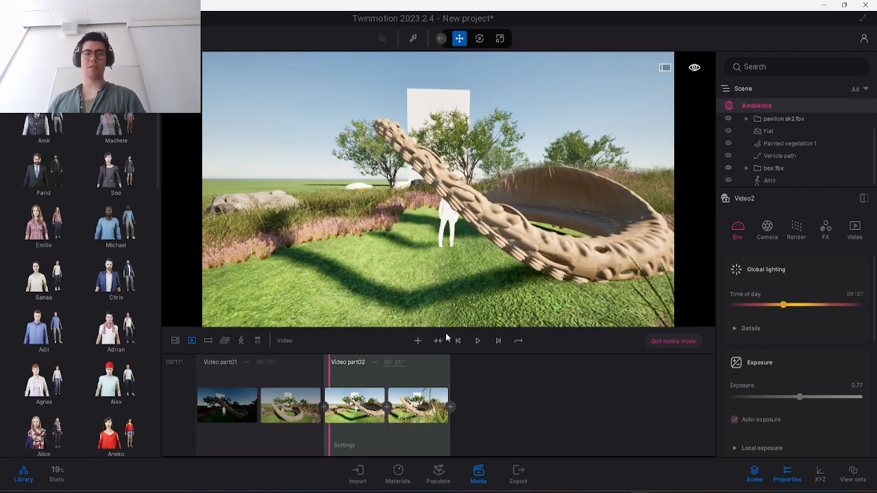
{"action": "left_click", "coordinate": [477, 340]}
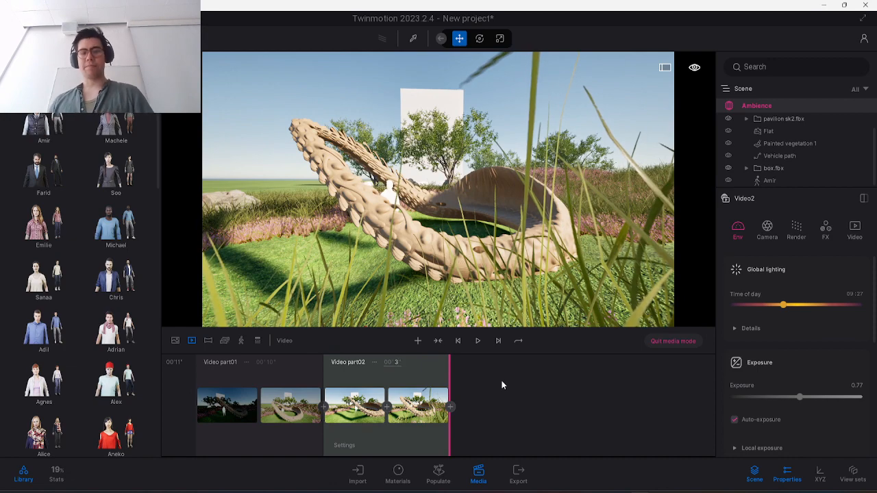
{"action": "left_click", "coordinate": [474, 340]}
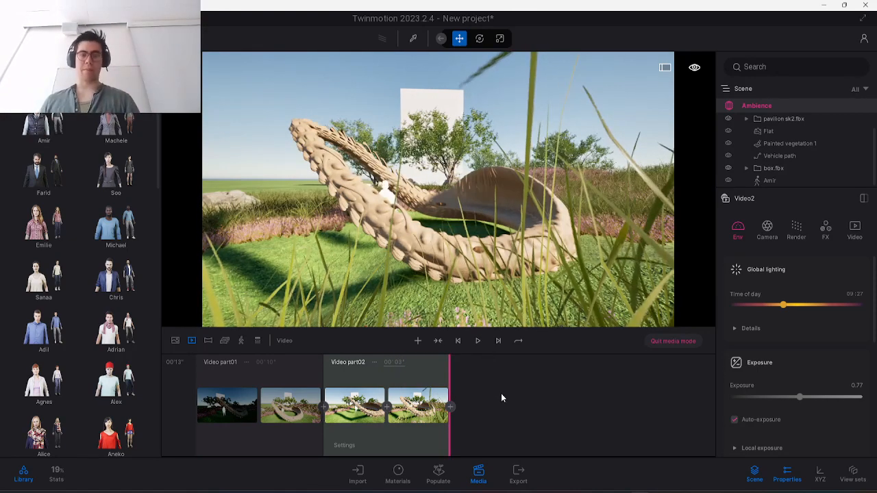
Move the camera to face the figure and ring along the grass path, and use this view for a third video part instead of a part 2 keyframe.
{"action": "key", "text": "w"}
{"action": "key", "text": "e"}
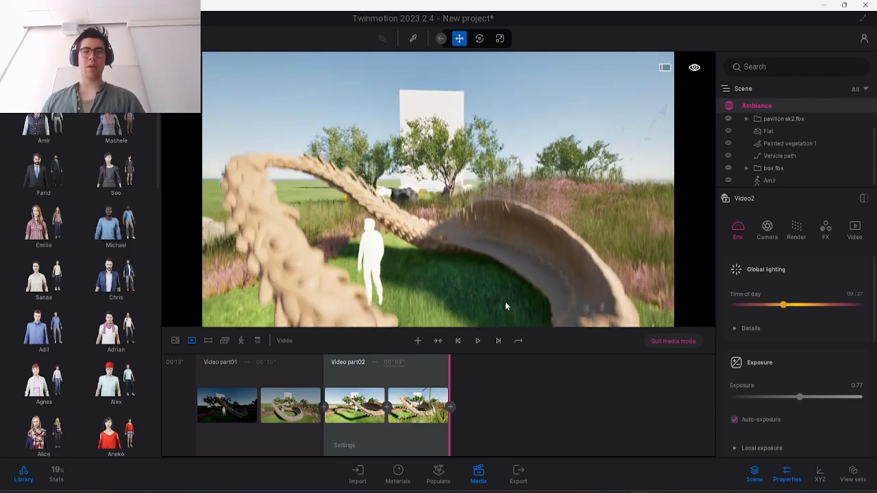
{"action": "right_click_drag", "start_coordinate": [504, 302], "coordinate": [487, 431]}
{"action": "middle_click_drag", "start_coordinate": [505, 302], "coordinate": [479, 96], "text": "shift"}
{"action": "mouse_move", "coordinate": [480, 223]}
{"action": "middle_mouse_down", "text": "shift"}
{"action": "mouse_move", "coordinate": [482, 216]}
{"action": "mouse_move", "coordinate": [474, 232]}
{"action": "middle_mouse_up", "text": "shift"}
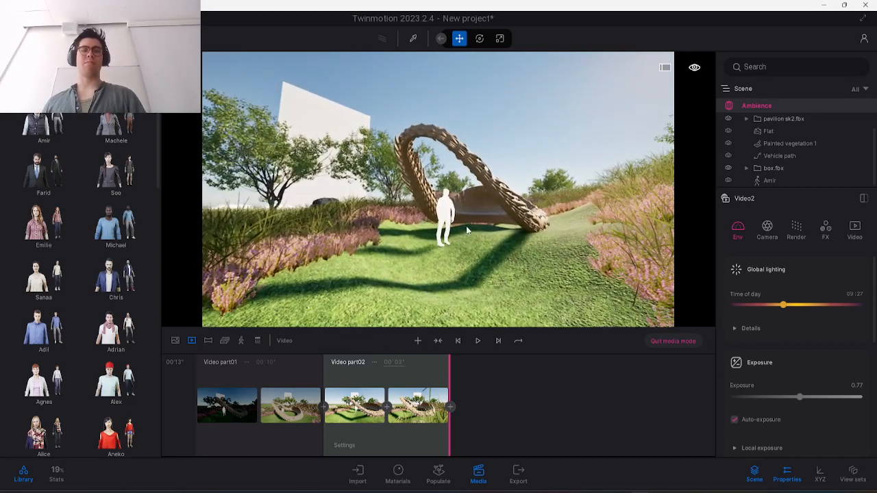
{"action": "left_click", "coordinate": [451, 410]}
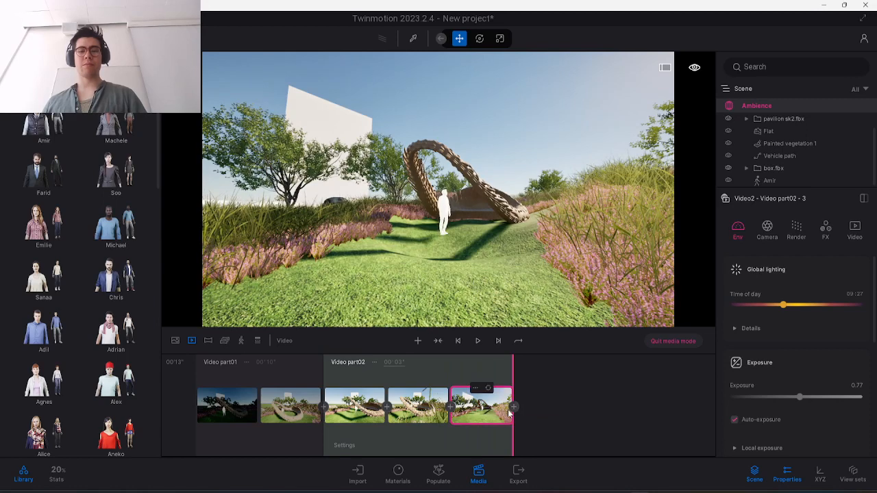
{"action": "key", "text": "Delete"}
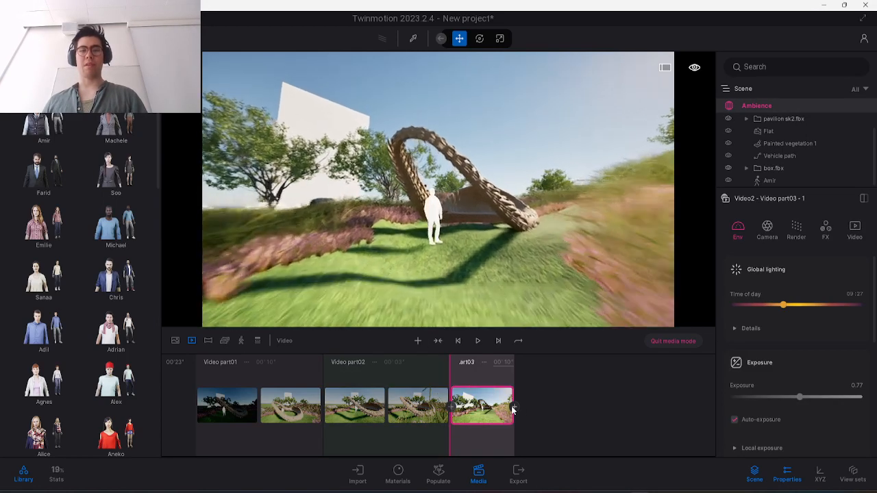
Add a second keyframe to video part 3 from a closer view of the figure and ring, and set its duration to 3 seconds.
{"action": "left_click", "coordinate": [514, 407]}
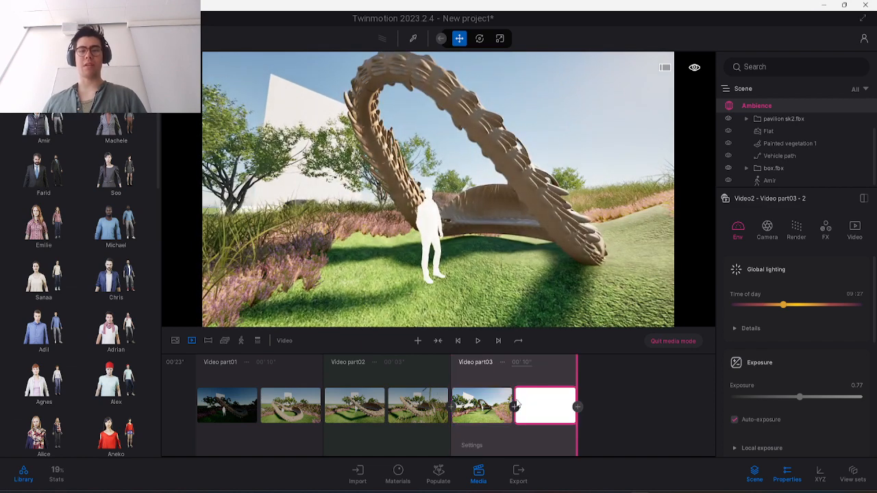
{"action": "left_click", "coordinate": [526, 362]}
{"action": "key", "text": "Return"}
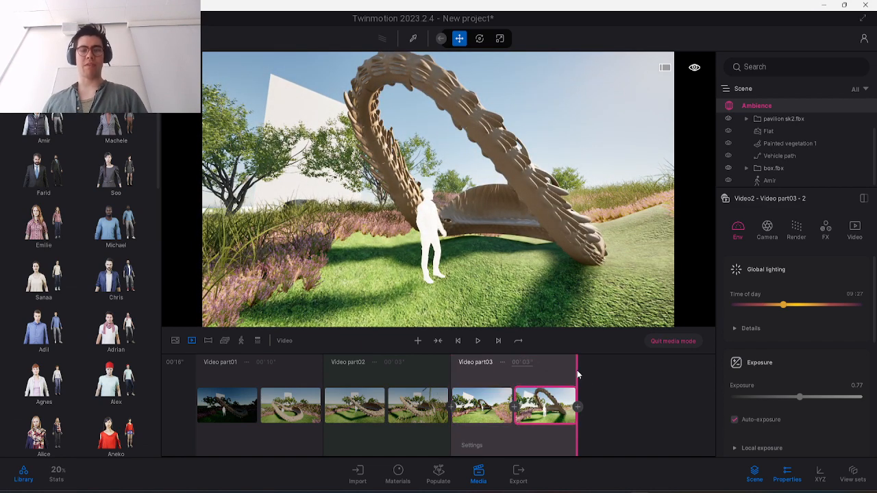
Play video part 3 and collapse the timeline so each video part shows as a single clip.
{"action": "left_click", "coordinate": [478, 341]}
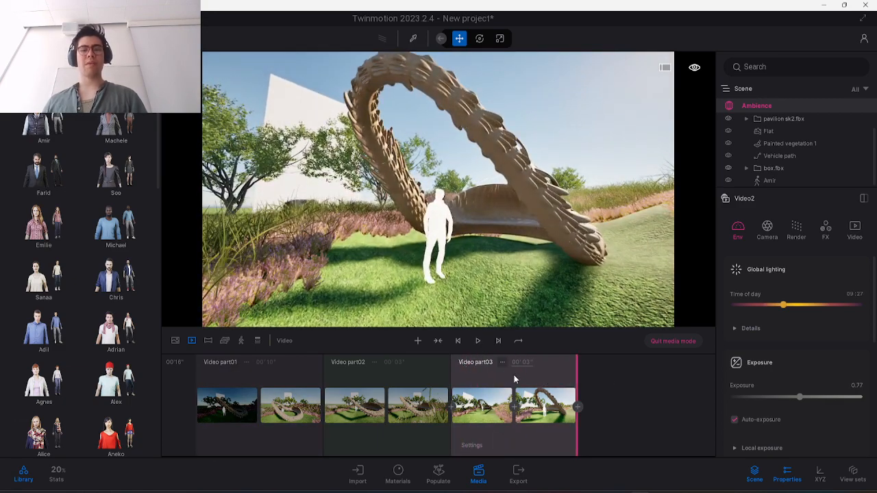
{"action": "left_click", "coordinate": [514, 376]}
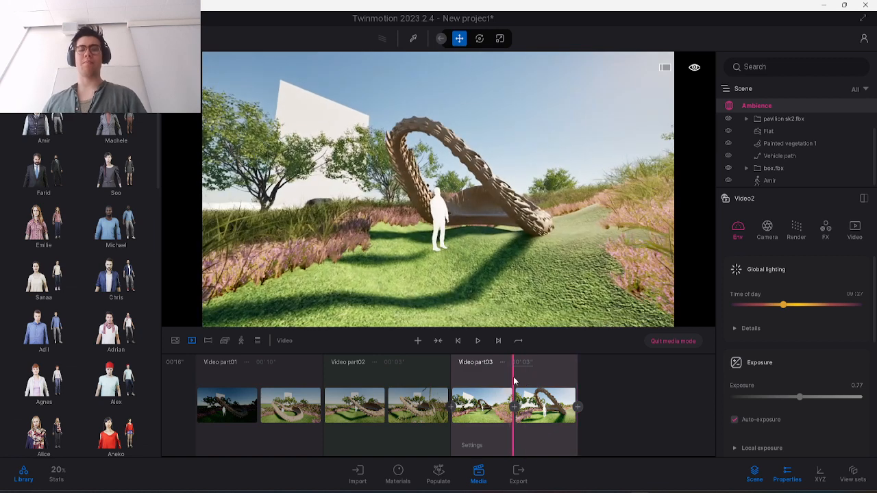
{"action": "left_click", "coordinate": [436, 342]}
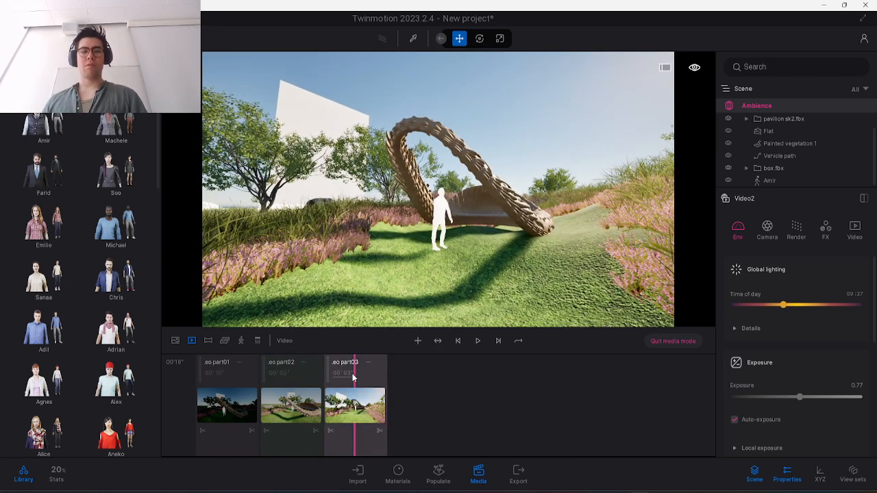
Move video part 3 to the start of the timeline and insert a new part after it showing a top-down view of the ring.
{"action": "left_click_drag", "start_coordinate": [329, 375], "coordinate": [214, 380]}
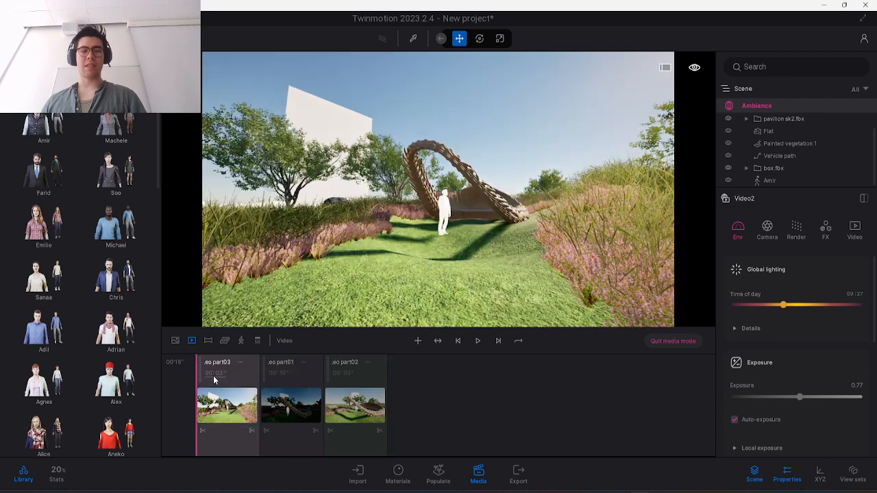
{"action": "left_click", "coordinate": [417, 340]}
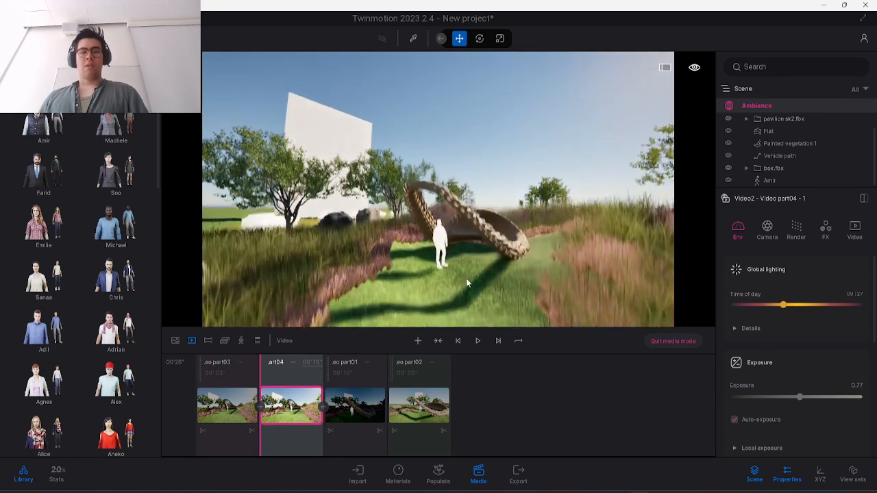
{"action": "middle_click_drag", "start_coordinate": [438, 190], "coordinate": [442, 254], "text": "shift"}
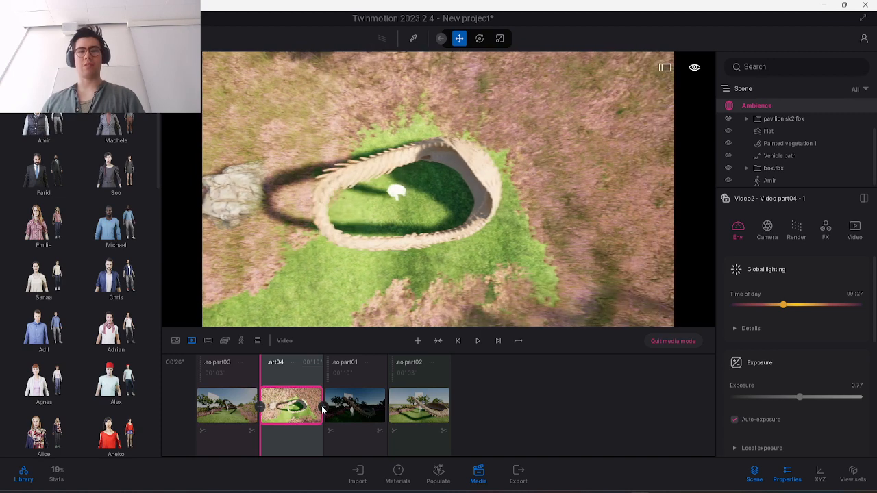
Add a second top-down keyframe to the new part, set its duration to 3 seconds and play it.
{"action": "left_click", "coordinate": [321, 405]}
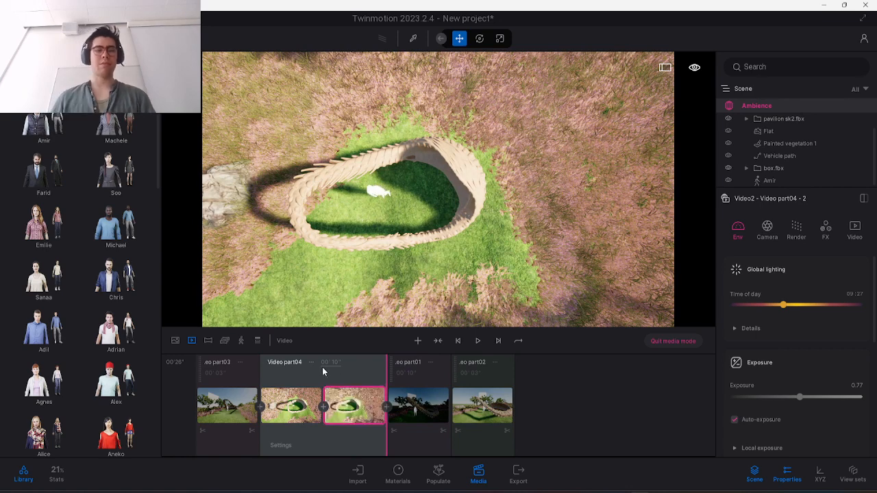
{"action": "left_click_drag", "start_coordinate": [303, 380], "coordinate": [263, 378]}
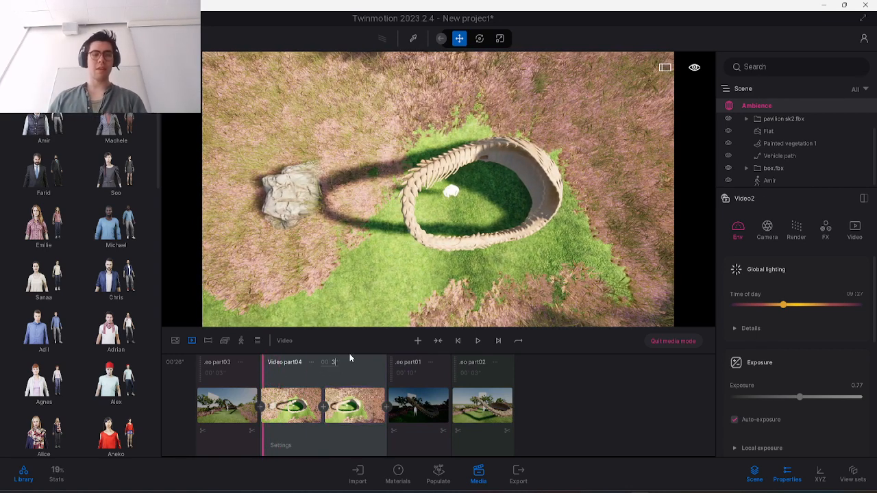
{"action": "left_click", "coordinate": [478, 342]}
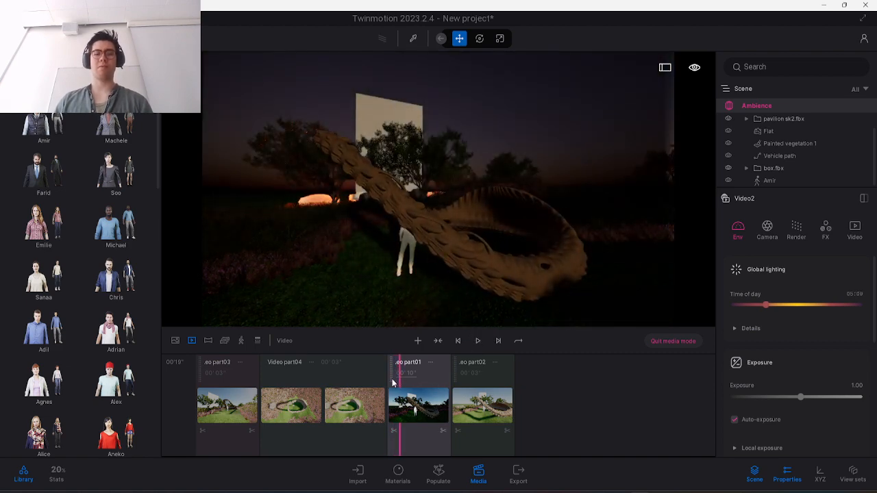
Move the dark video part 1 to the end of the timeline, delete it, and play video part 2.
{"action": "left_click_drag", "start_coordinate": [391, 378], "coordinate": [533, 378]}
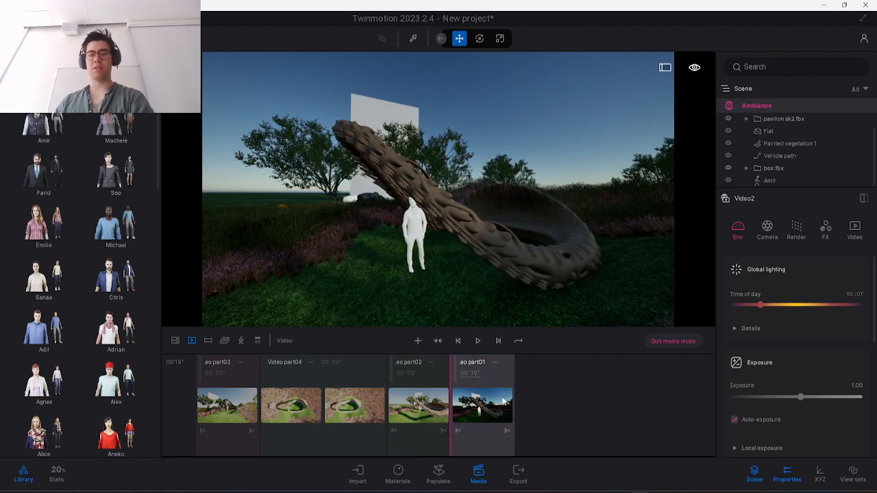
{"action": "left_click", "coordinate": [492, 376]}
{"action": "key", "text": "Delete"}
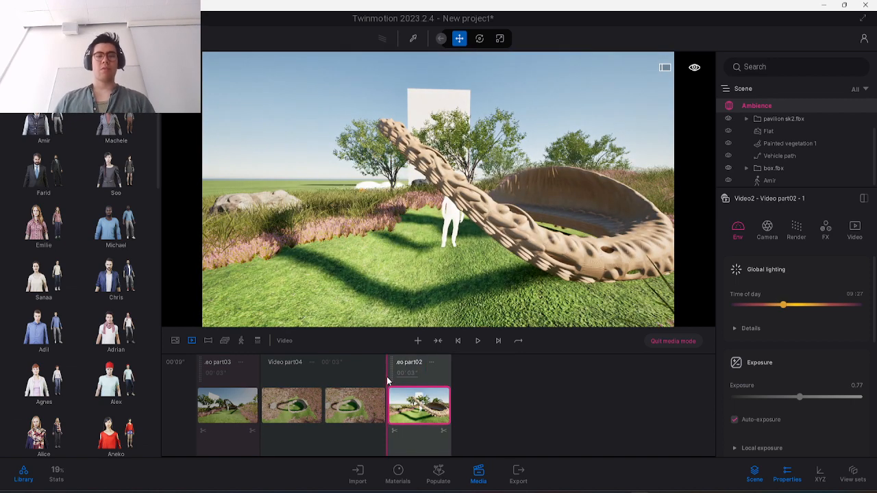
{"action": "left_click", "coordinate": [477, 340]}
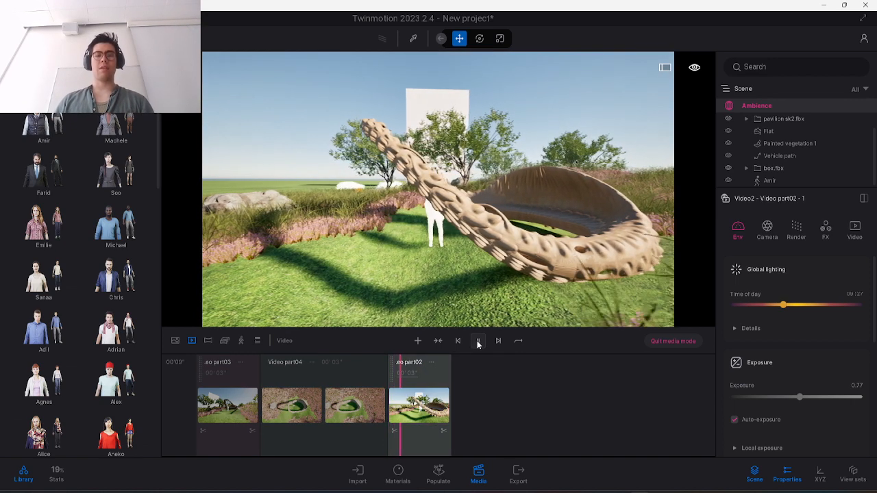
{"action": "left_click", "coordinate": [478, 340]}
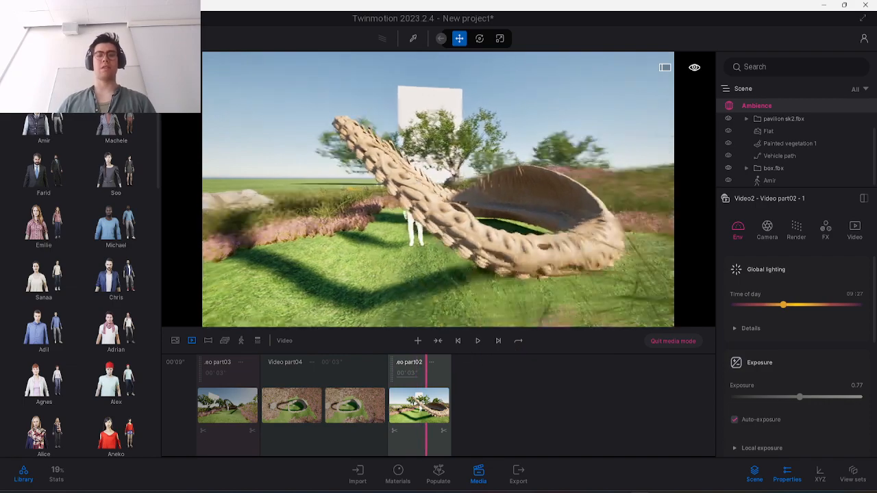
Frame the figure beside the ring with the sun shining through its opening, and add this view as a new video part at the end.
{"action": "middle_click_drag", "start_coordinate": [280, 300], "coordinate": [364, 300], "text": "shift"}
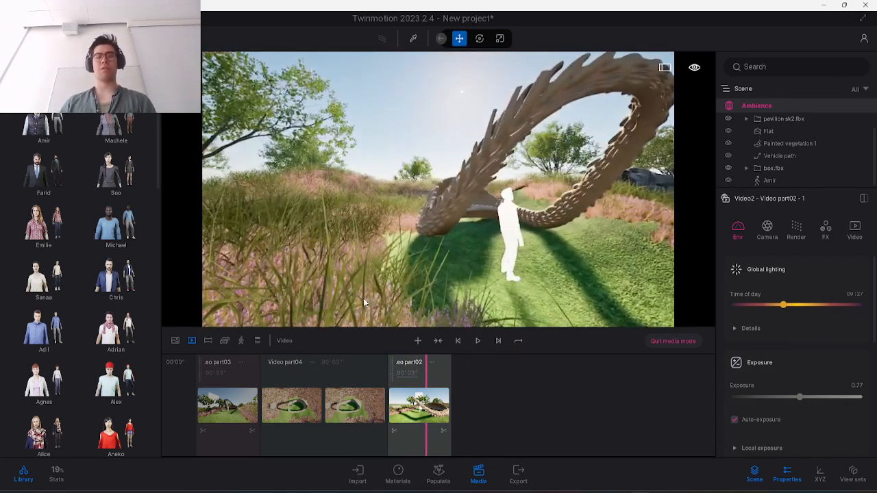
{"action": "right_click_drag", "start_coordinate": [364, 302], "coordinate": [329, 289]}
{"action": "key", "text": "s"}
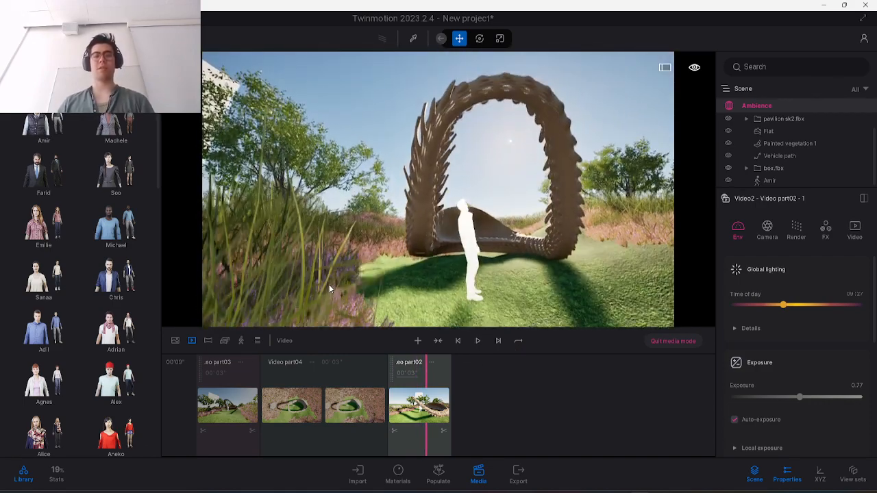
{"action": "middle_click_drag", "start_coordinate": [329, 288], "coordinate": [316, 276]}
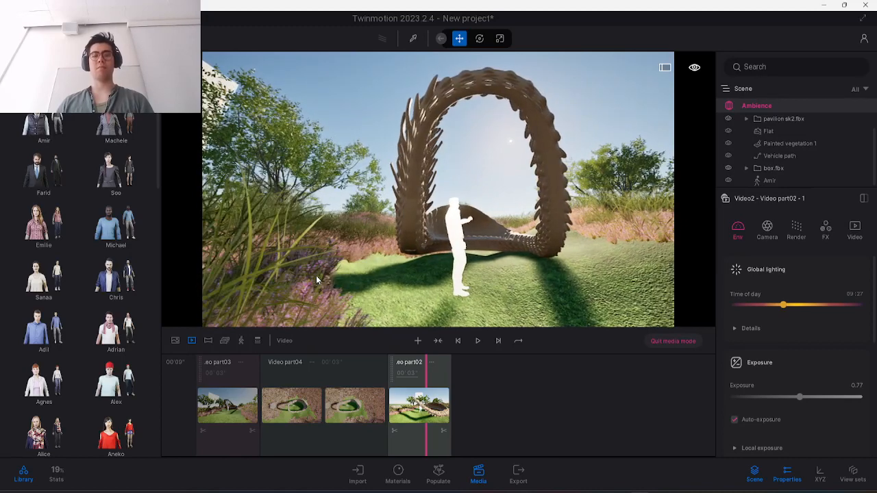
{"action": "left_click", "coordinate": [418, 340]}
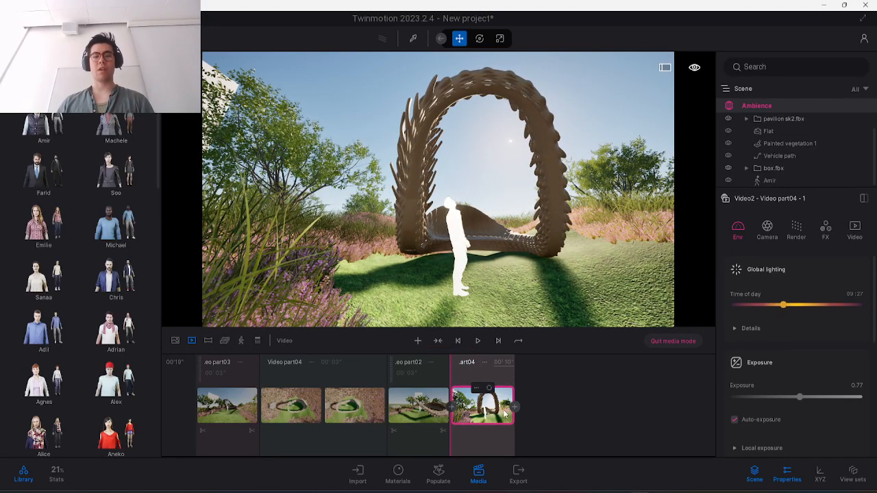
Add a second keyframe from a view shifted sideways past the figure, set the part's duration to 3 seconds and play it.
{"action": "key", "text": "d"}
{"action": "left_click", "coordinate": [517, 408]}
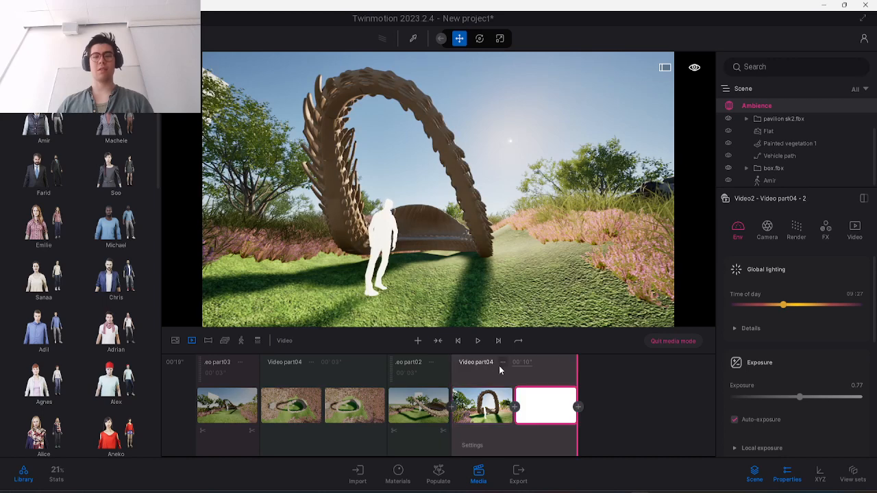
{"action": "left_click", "coordinate": [525, 362]}
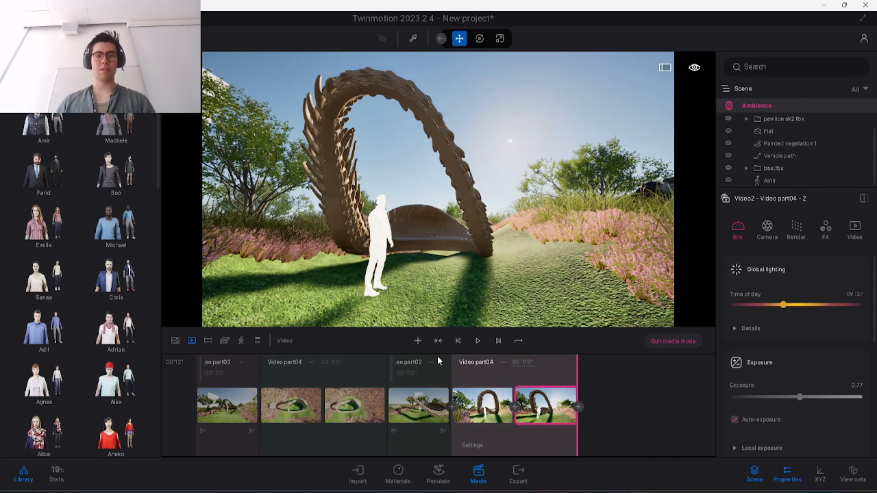
{"action": "left_click", "coordinate": [455, 365]}
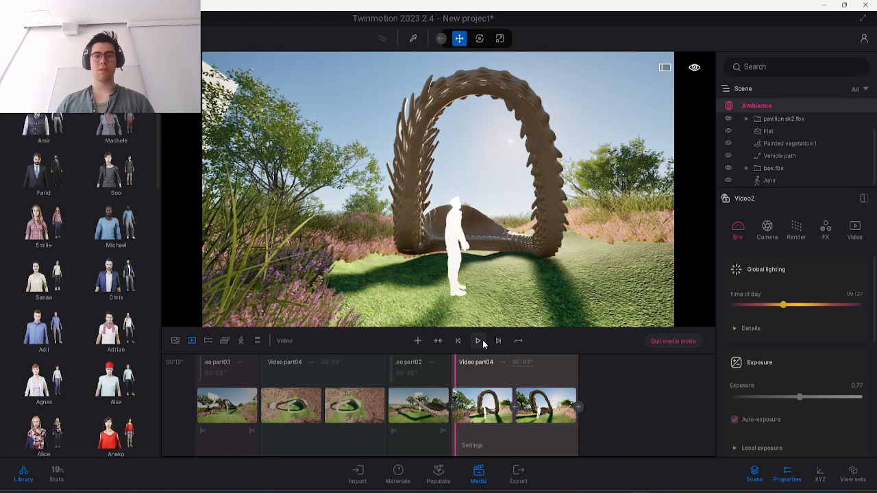
{"action": "left_click", "coordinate": [478, 341]}
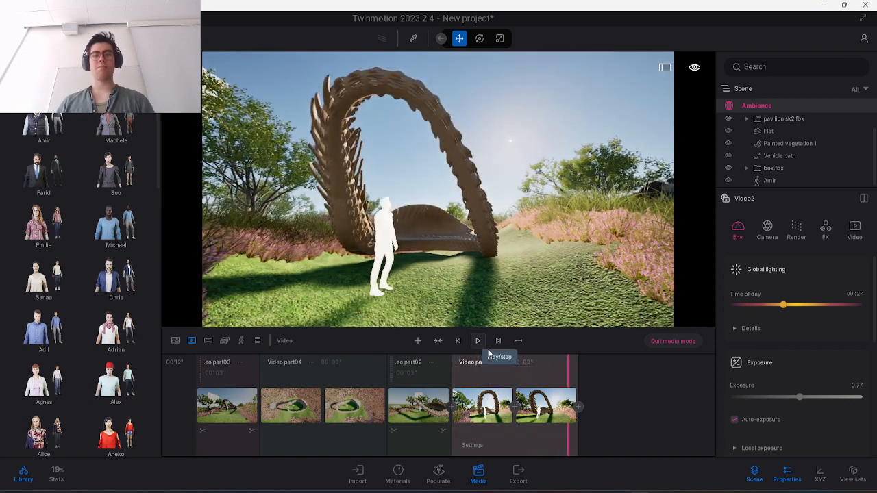
Move the camera close to the ring's textured band with the figure behind it, and add this view as video part 5.
{"action": "key", "text": "d"}
{"action": "right_click_drag", "start_coordinate": [443, 193], "coordinate": [485, 218]}
{"action": "key", "text": "s"}
{"action": "key", "text": "w"}
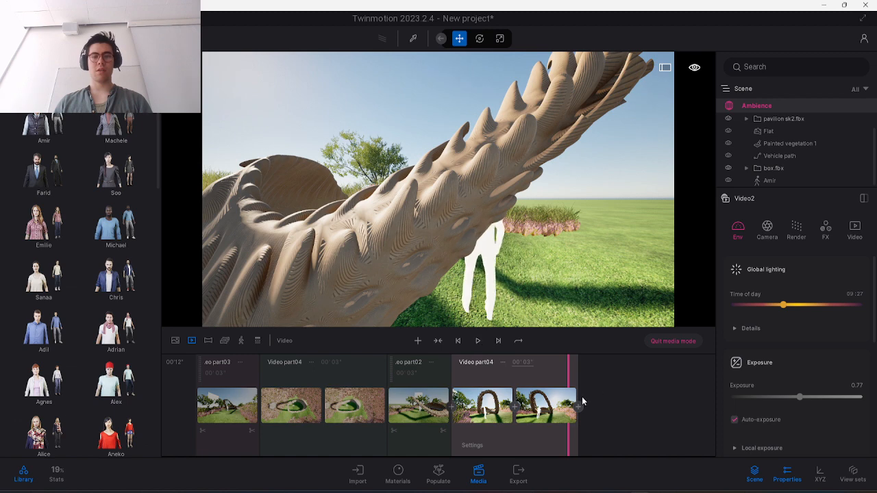
{"action": "left_click", "coordinate": [418, 340]}
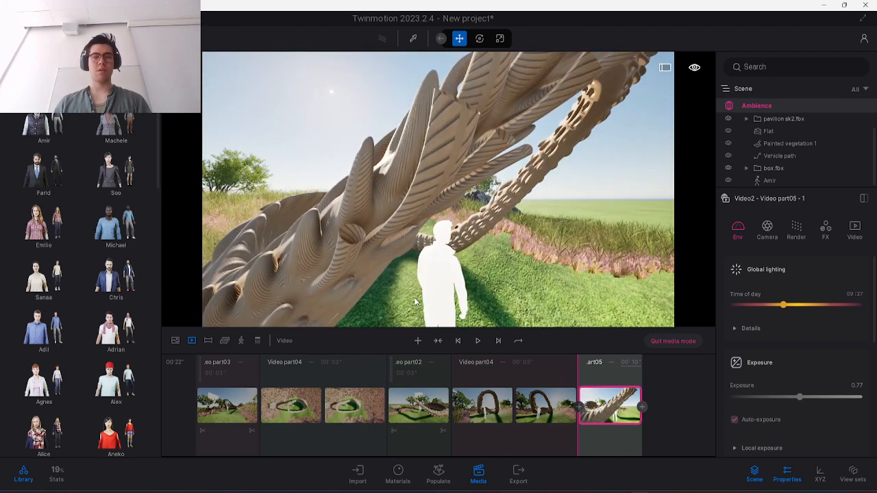
Add a second keyframe to video part 5 looking along the band toward the sun, set its duration to 3 seconds and play it.
{"action": "left_click", "coordinate": [642, 407]}
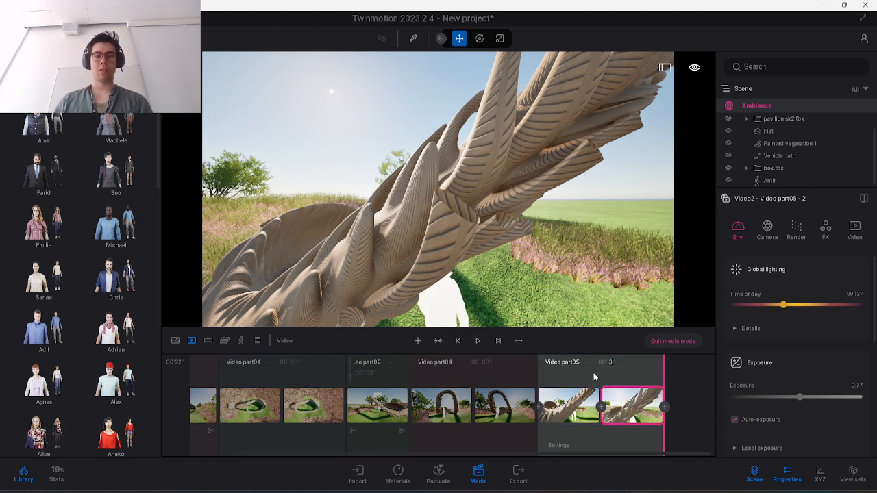
{"action": "left_click", "coordinate": [539, 380]}
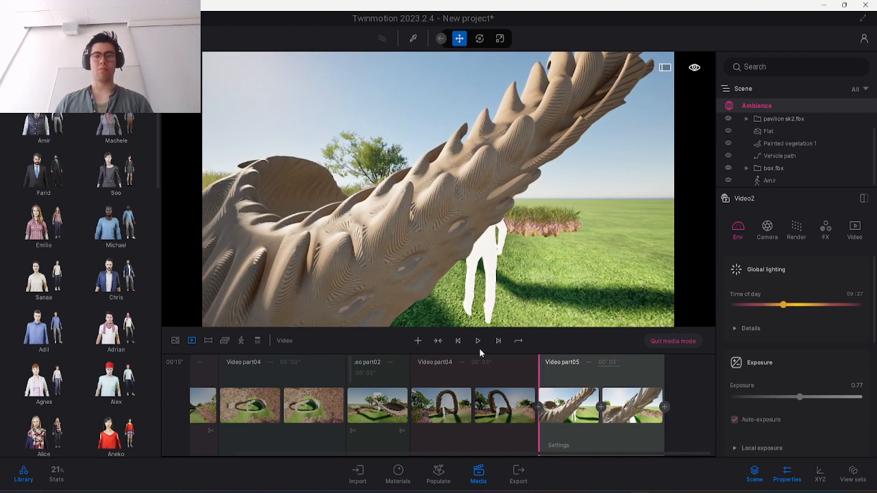
{"action": "left_click", "coordinate": [478, 341]}
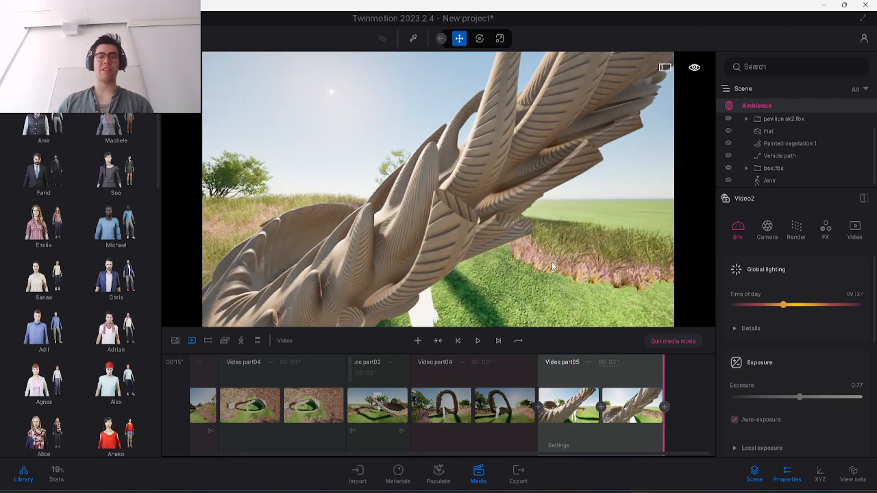
{"action": "key", "text": "s"}
{"action": "right_click_drag", "start_coordinate": [554, 267], "coordinate": [541, 262]}
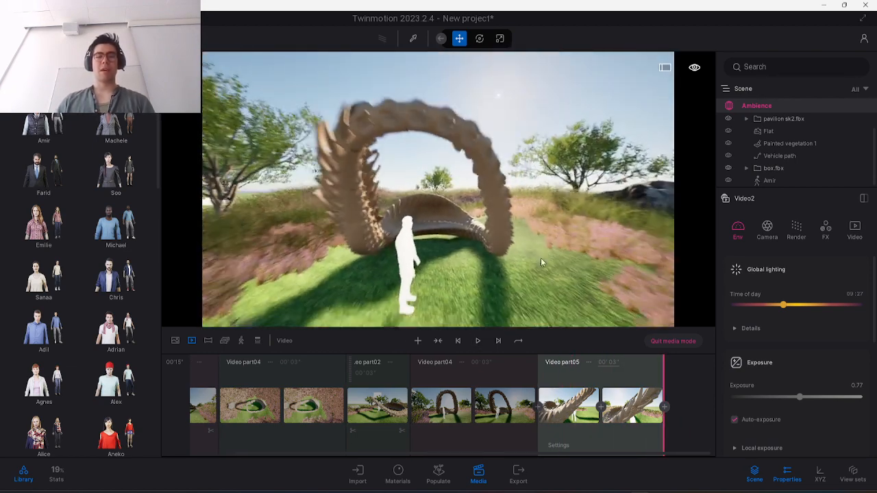
{"action": "key", "text": "s"}
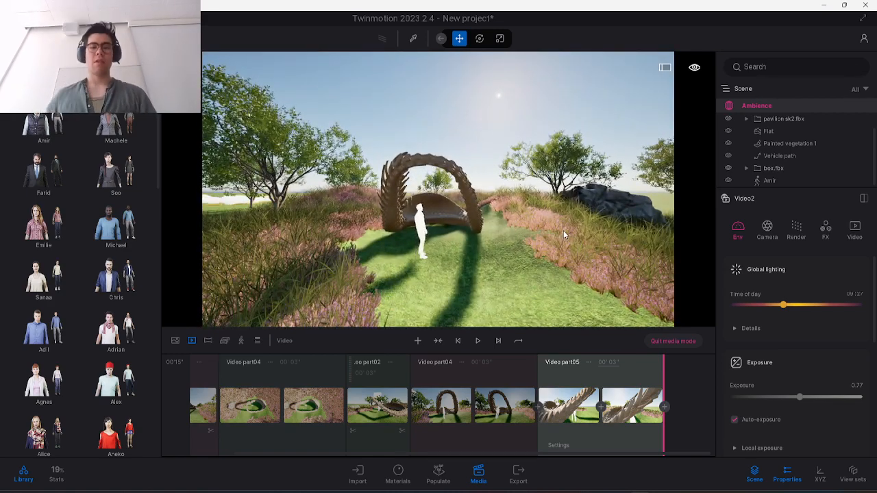
Go back to the first video part in the timeline and return the library to its main categories.
{"action": "left_click_drag", "start_coordinate": [425, 376], "coordinate": [146, 384]}
{"action": "left_click", "coordinate": [147, 387]}
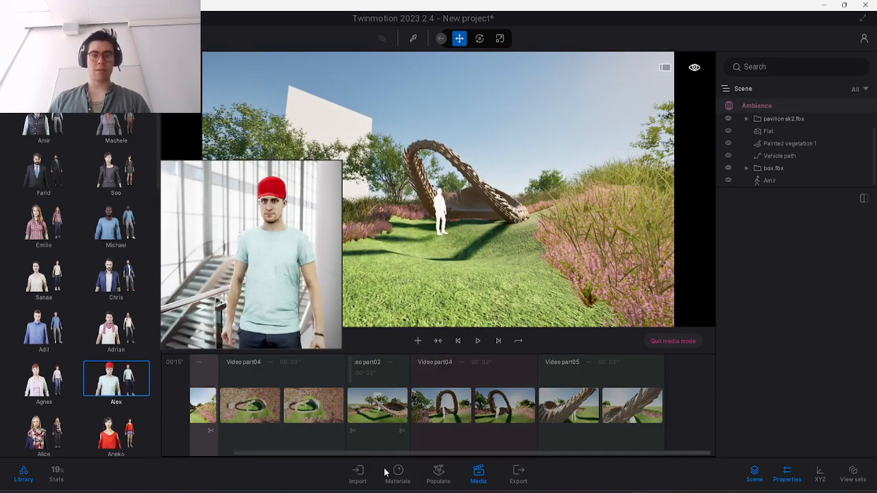
{"action": "left_click_drag", "start_coordinate": [379, 453], "coordinate": [294, 454]}
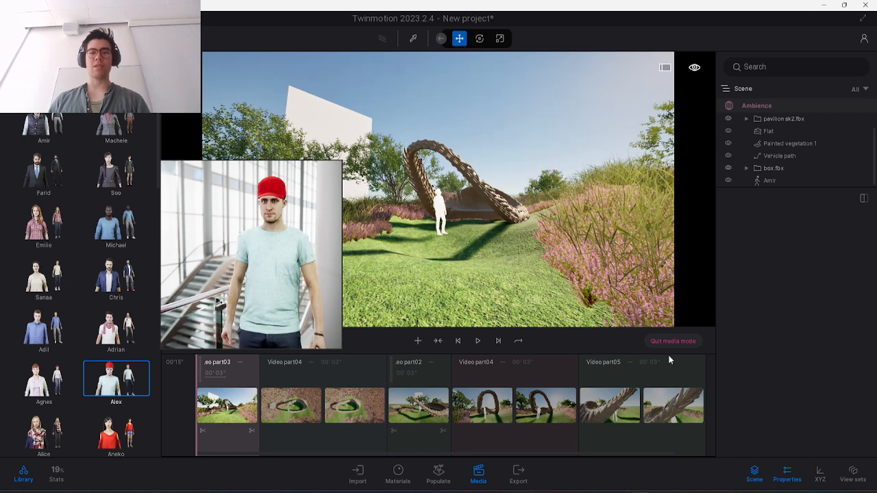
{"action": "left_click_drag", "start_coordinate": [342, 454], "coordinate": [513, 466]}
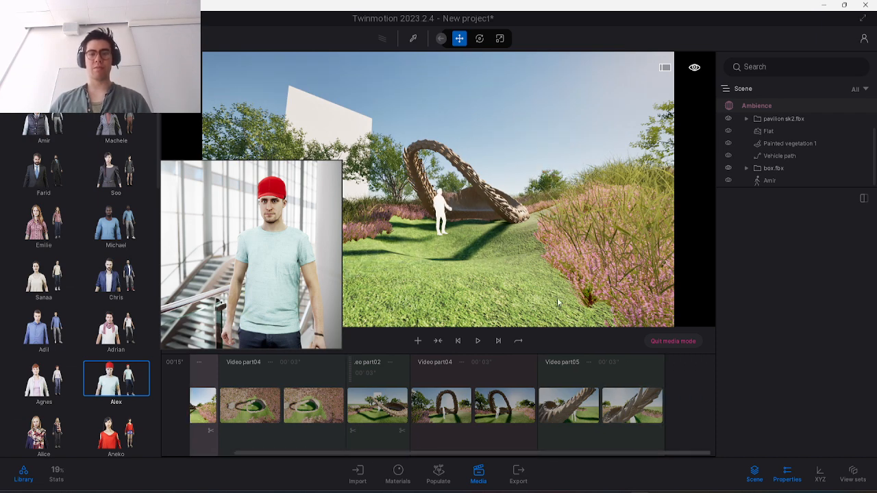
{"action": "scroll", "coordinate": [481, 246], "scroll_direction": "up", "scroll_amount": 3}
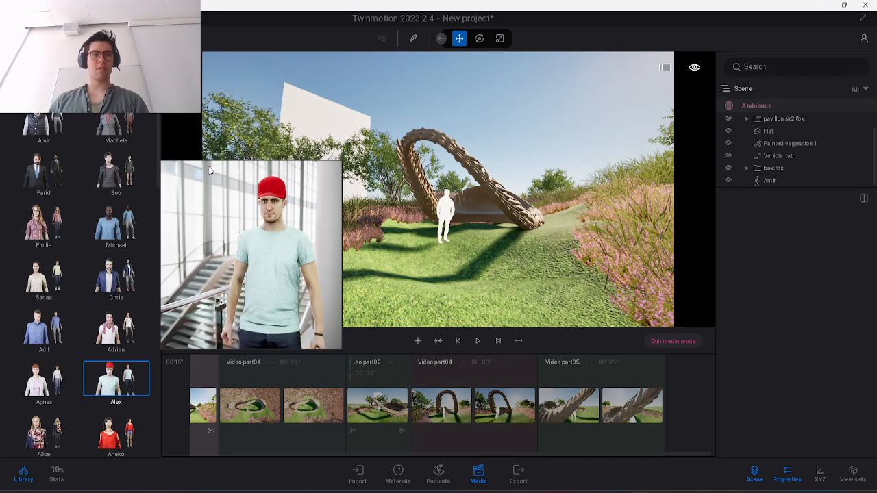
{"action": "left_click", "coordinate": [15, 88]}
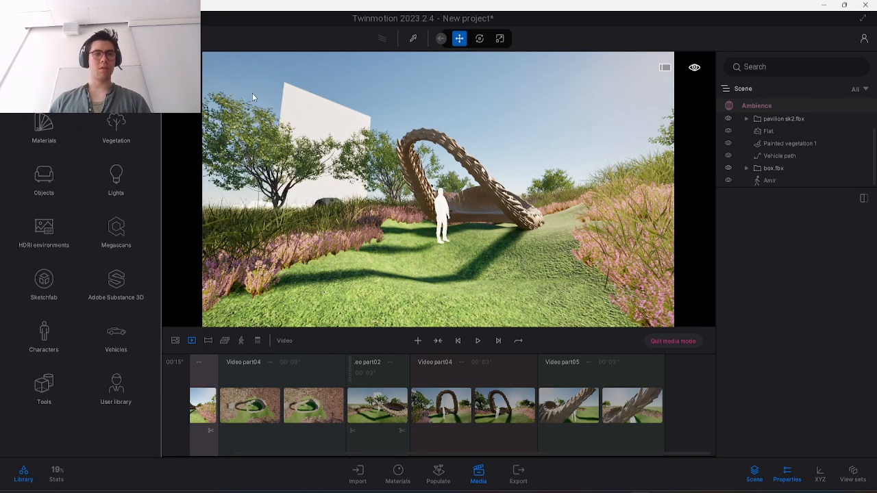
{"action": "key", "text": "w"}
{"action": "right_click_drag", "start_coordinate": [478, 218], "coordinate": [523, 218]}
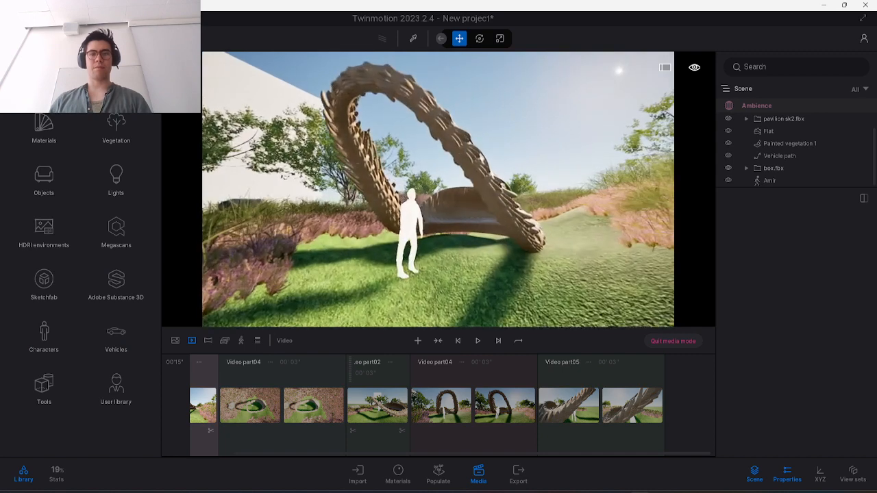
{"action": "key", "text": "s"}
{"action": "left_click", "coordinate": [418, 344]}
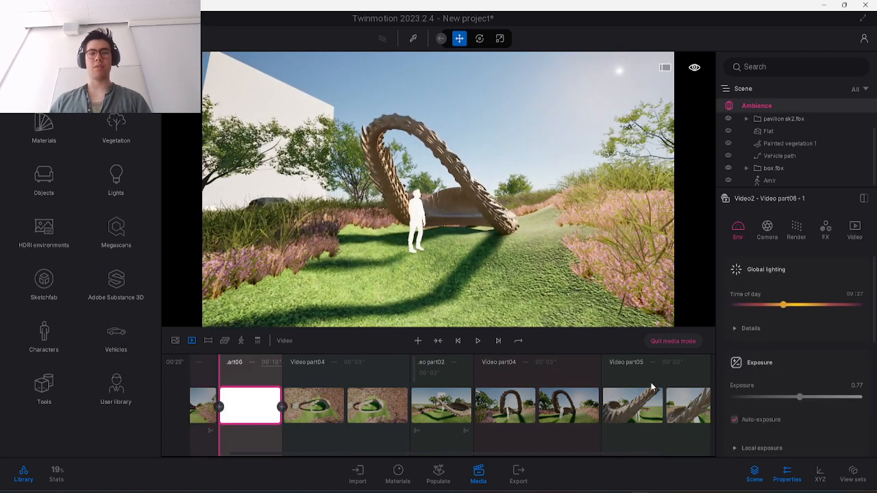
{"action": "key", "text": "Delete"}
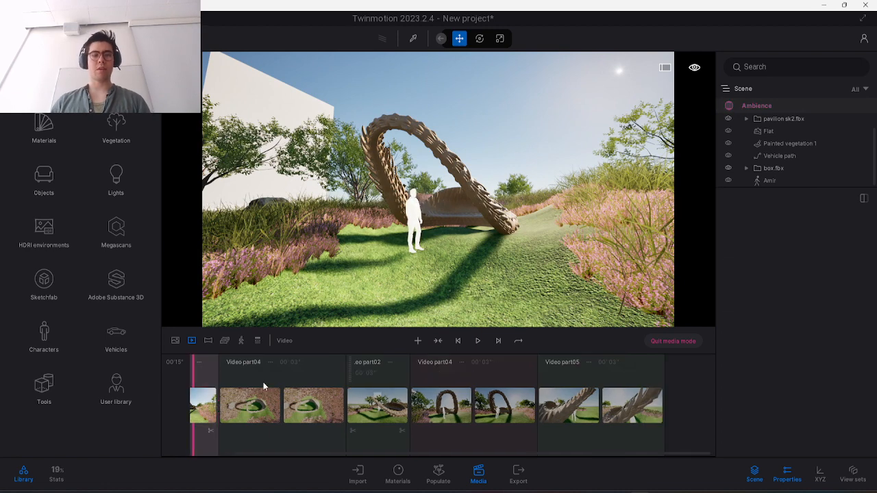
Add a new video part at the end of the timeline, after video part 5.
{"action": "left_click", "coordinate": [643, 375]}
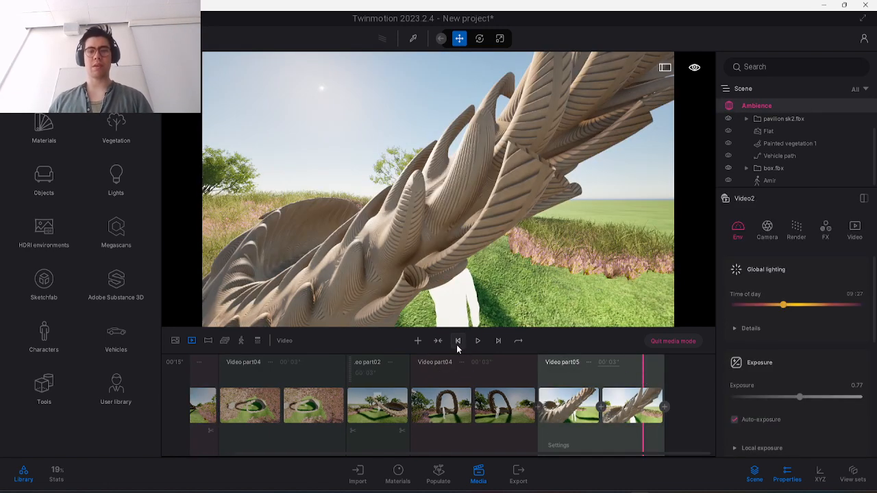
{"action": "left_click", "coordinate": [417, 341]}
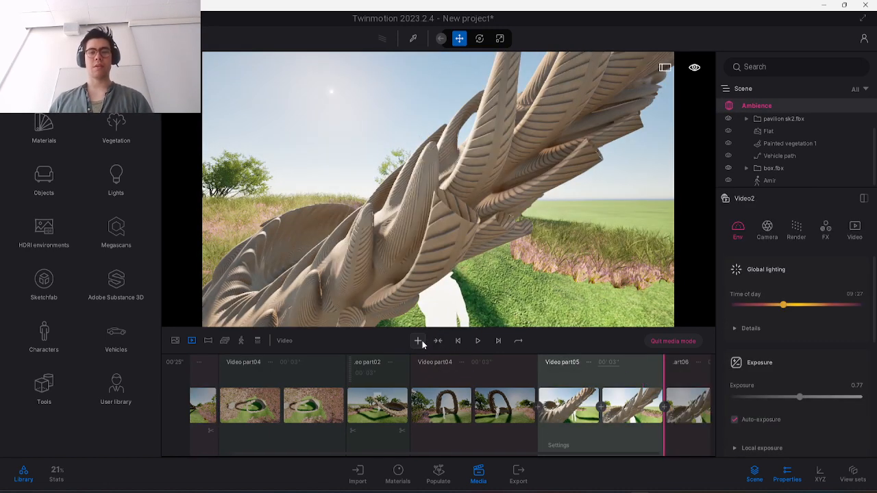
Frame the figure low in front of the ring and update the first keyframe of video part 6 with this view.
{"action": "key", "text": "s"}
{"action": "key", "text": "d"}
{"action": "right_click_drag", "start_coordinate": [406, 301], "coordinate": [346, 292]}
{"action": "key", "text": "w"}
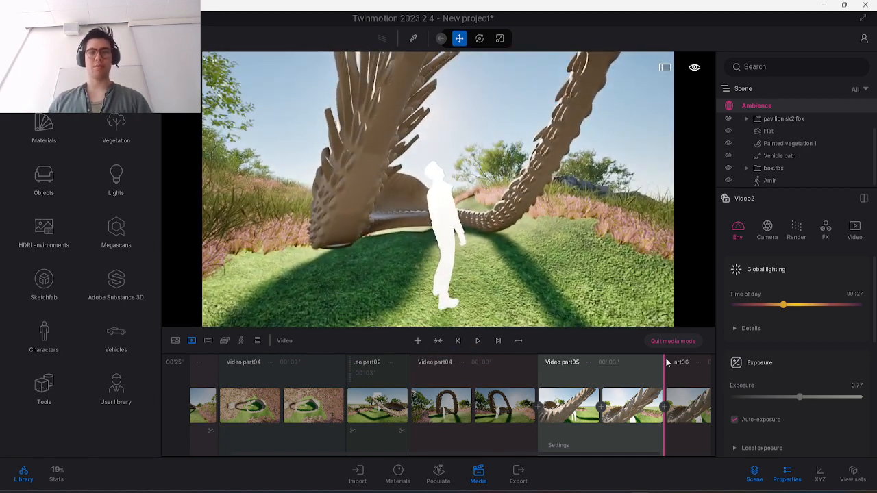
{"action": "left_click", "coordinate": [686, 383]}
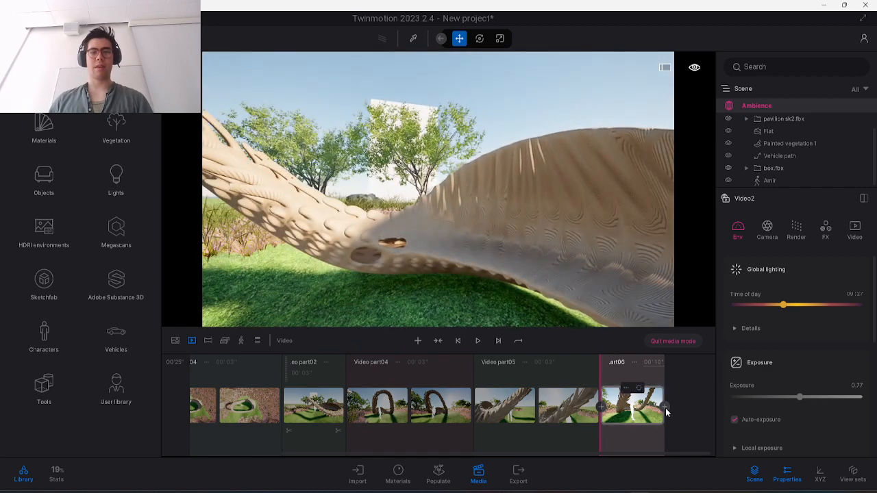
Add a second keyframe to video part 6 with a close view along the ring's low band, and play the part.
{"action": "left_click", "coordinate": [664, 408]}
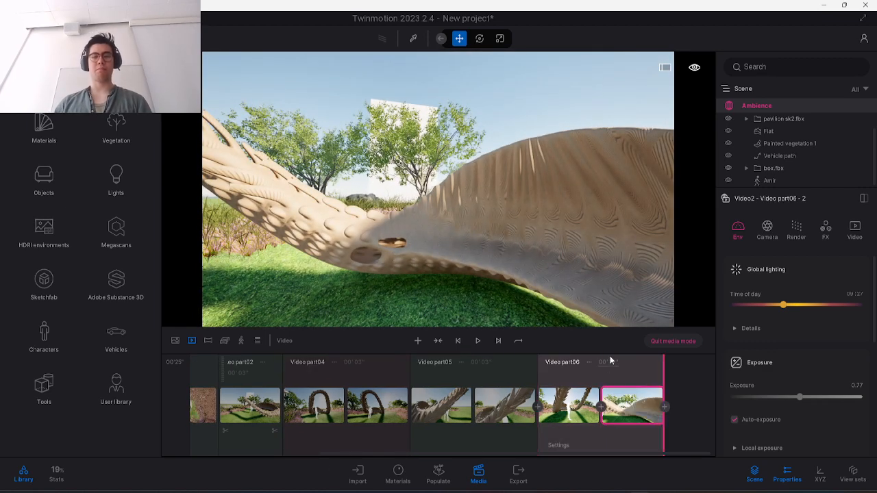
{"action": "left_click", "coordinate": [564, 375]}
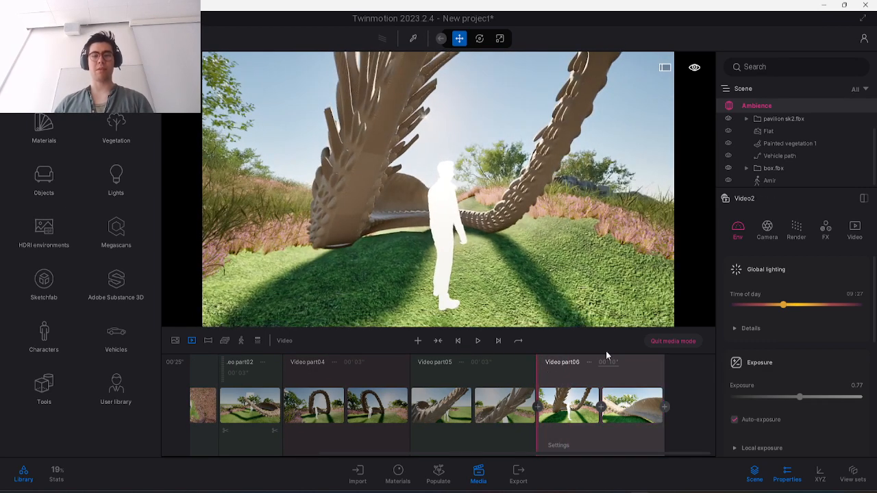
{"action": "left_click", "coordinate": [477, 342]}
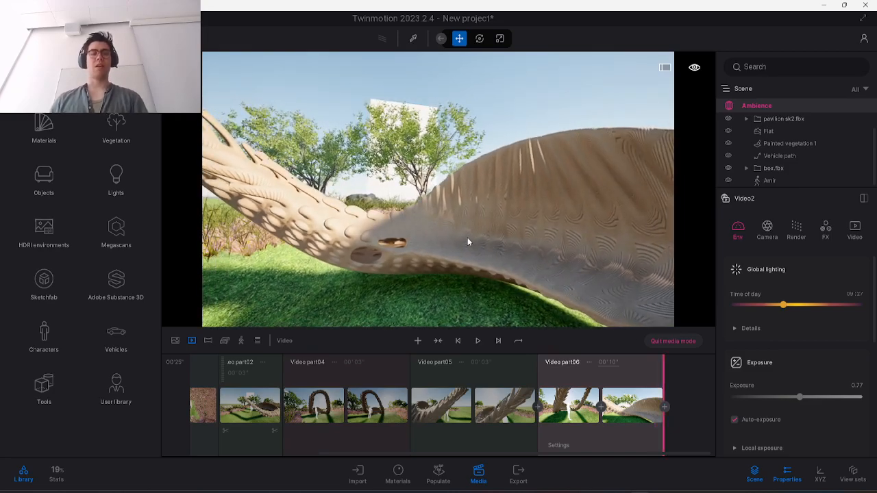
Add three keyframes to video part 6 with distant aerial views over the heather hill, and play the part.
{"action": "key", "text": "space"}
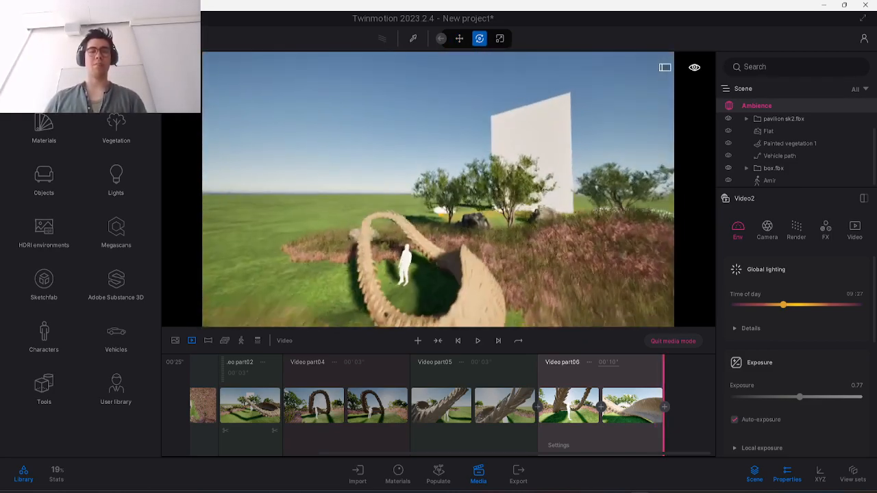
{"action": "key", "text": "s"}
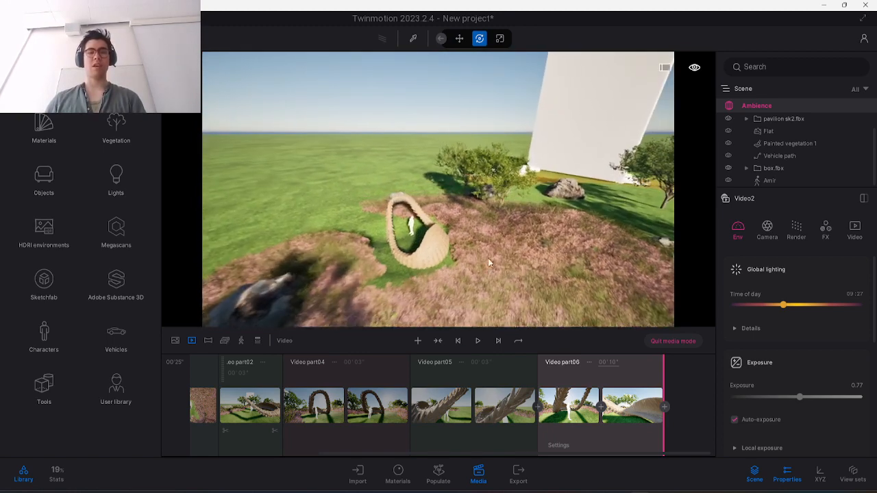
{"action": "right_click_drag", "start_coordinate": [480, 219], "coordinate": [425, 219]}
{"action": "key", "text": "d"}
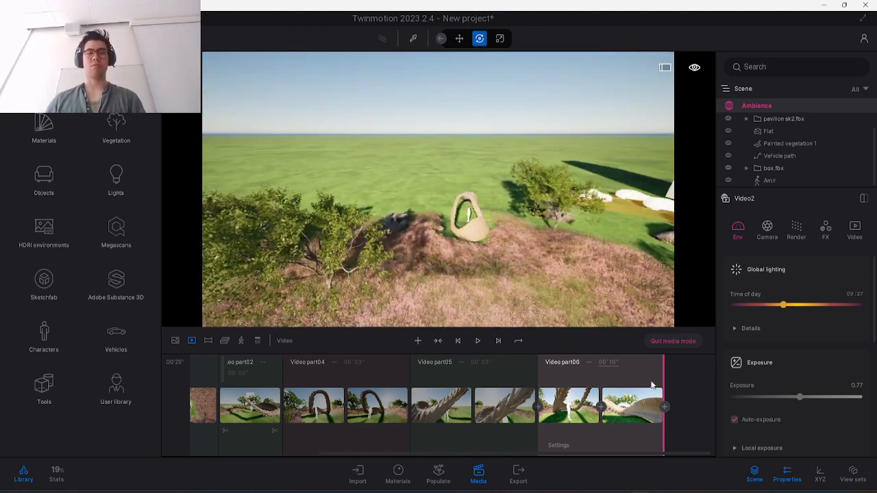
{"action": "left_click", "coordinate": [664, 406]}
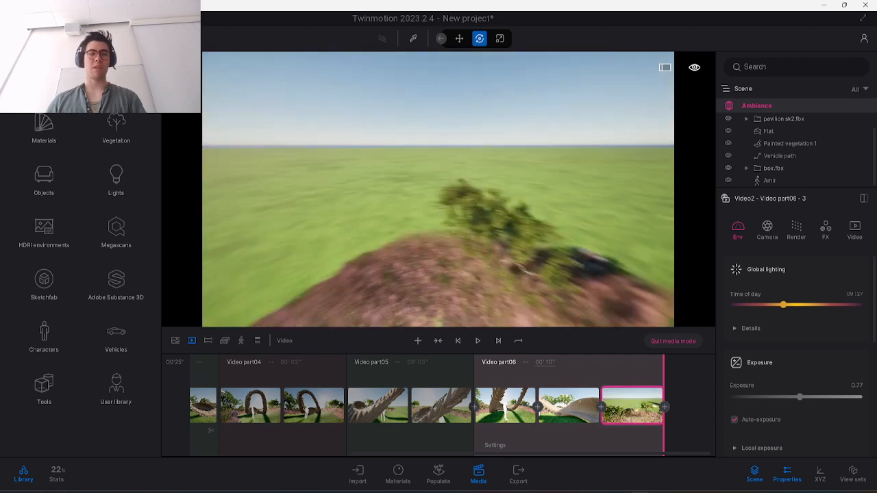
{"action": "left_click", "coordinate": [664, 406]}
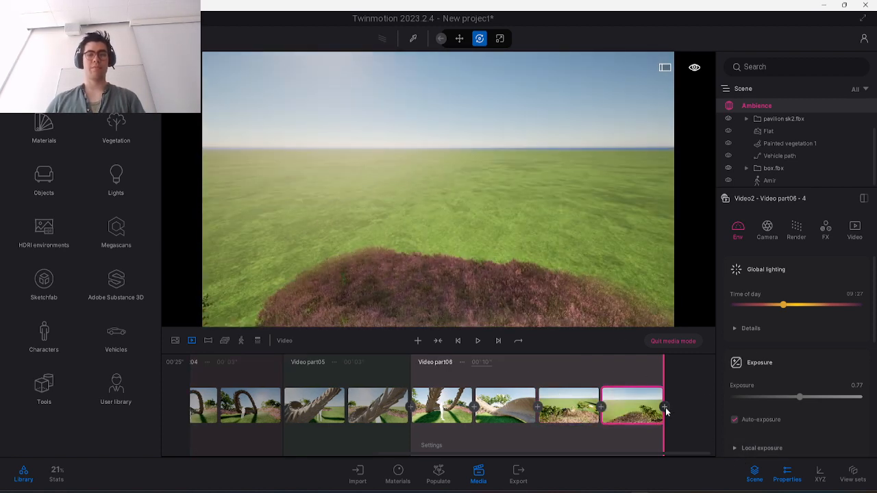
{"action": "left_click", "coordinate": [370, 370]}
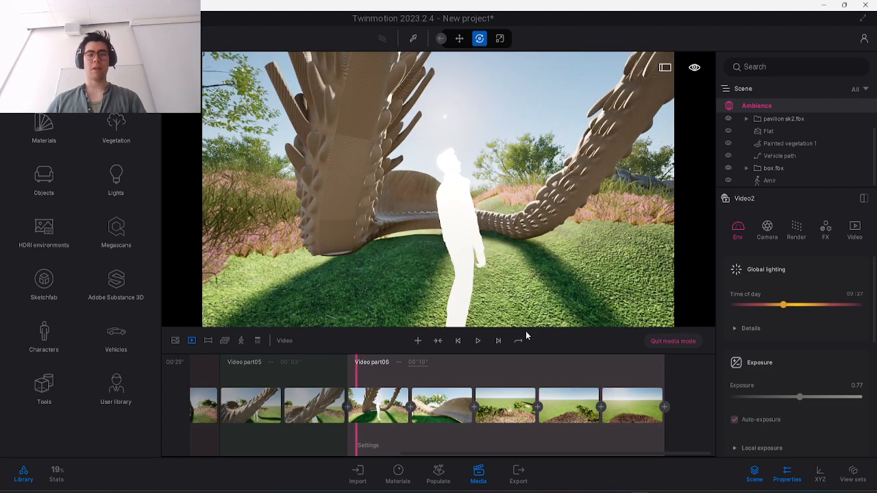
{"action": "left_click", "coordinate": [477, 342]}
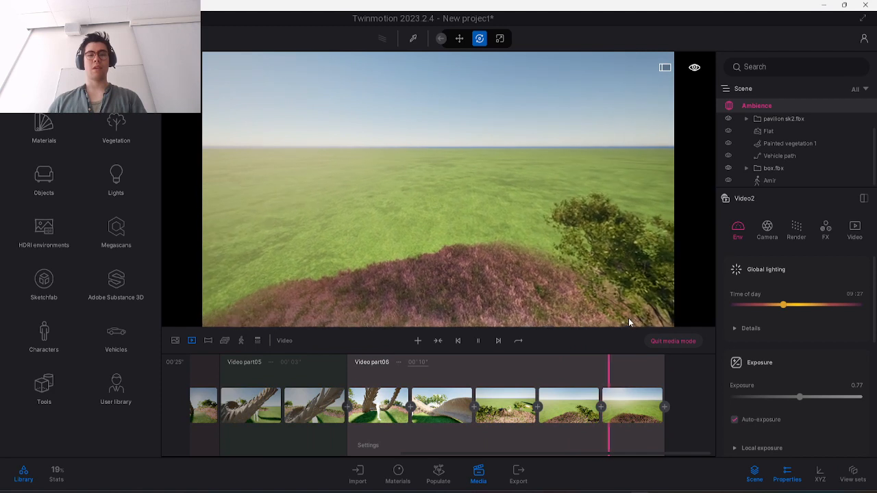
Delete the three distant-view keyframes from the end of video part 6.
{"action": "left_click", "coordinate": [631, 396]}
{"action": "left_click", "coordinate": [625, 389]}
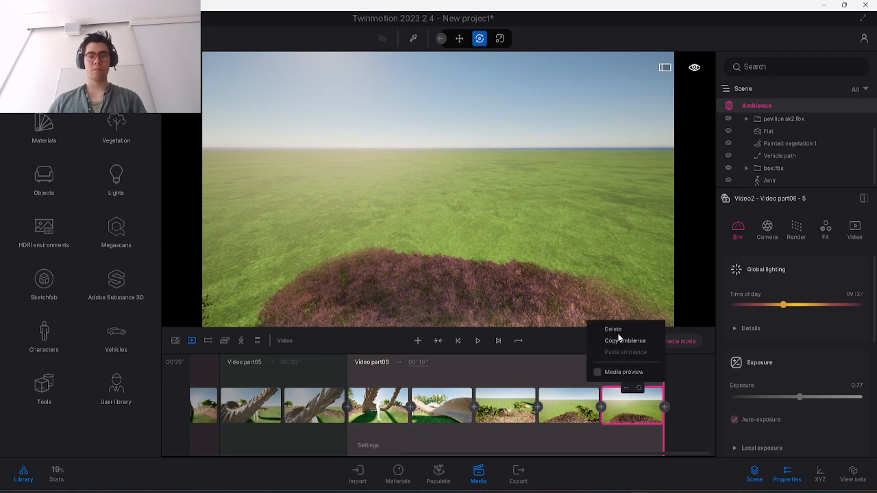
{"action": "left_click", "coordinate": [613, 330]}
{"action": "left_click", "coordinate": [627, 390]}
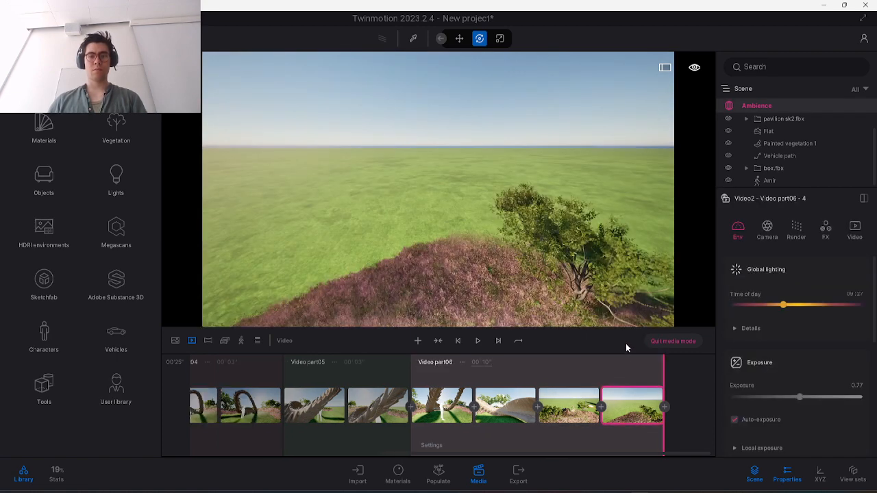
{"action": "left_click", "coordinate": [623, 389]}
{"action": "left_click", "coordinate": [615, 341]}
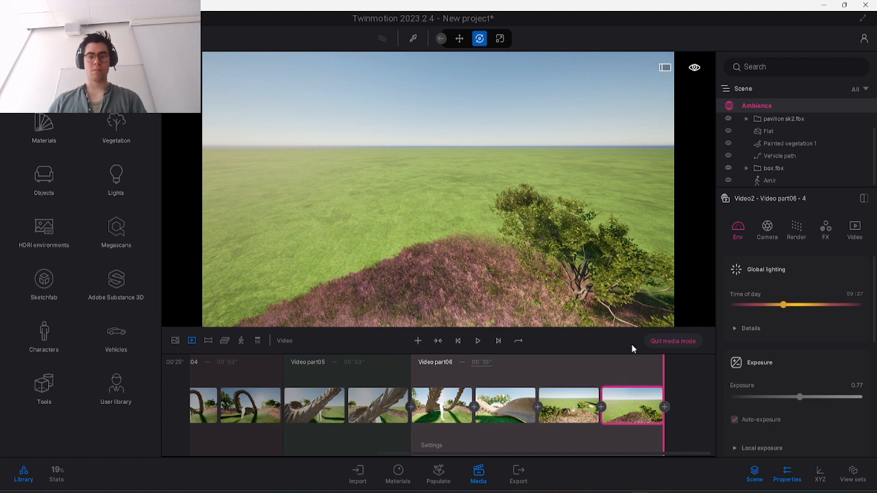
{"action": "left_click", "coordinate": [625, 389]}
{"action": "left_click", "coordinate": [625, 388]}
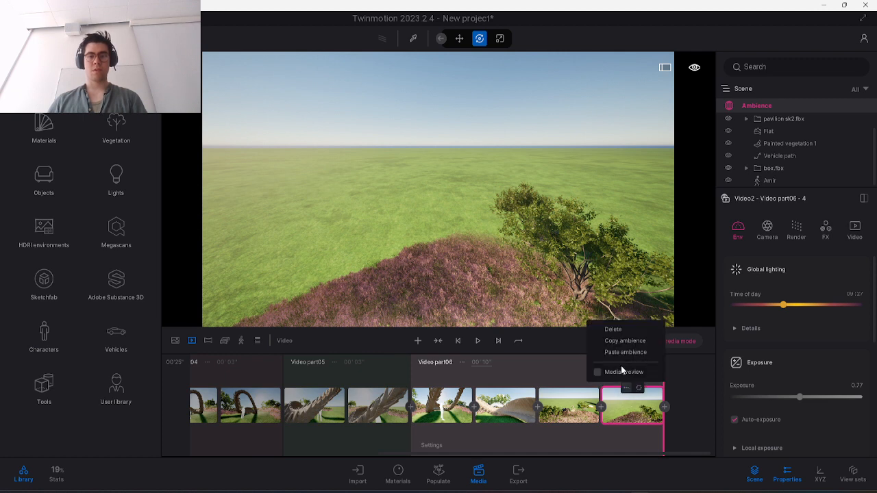
{"action": "left_click", "coordinate": [612, 330]}
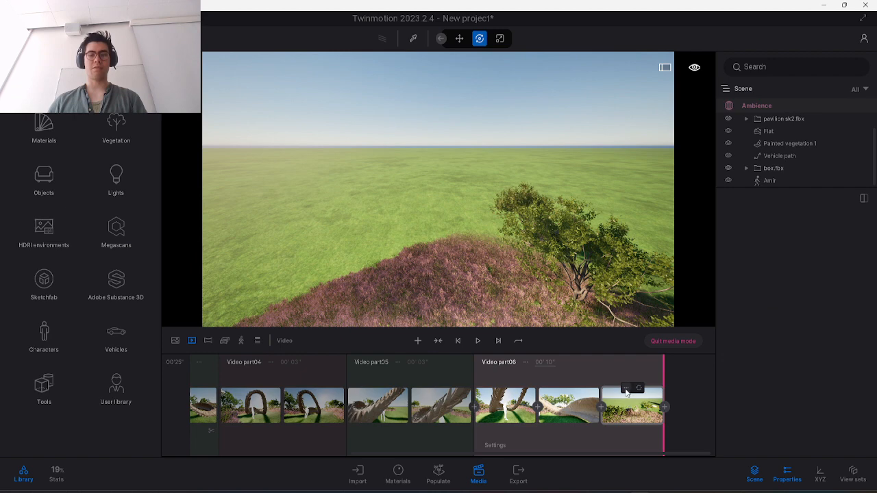
{"action": "left_click", "coordinate": [626, 389]}
{"action": "left_click", "coordinate": [613, 330]}
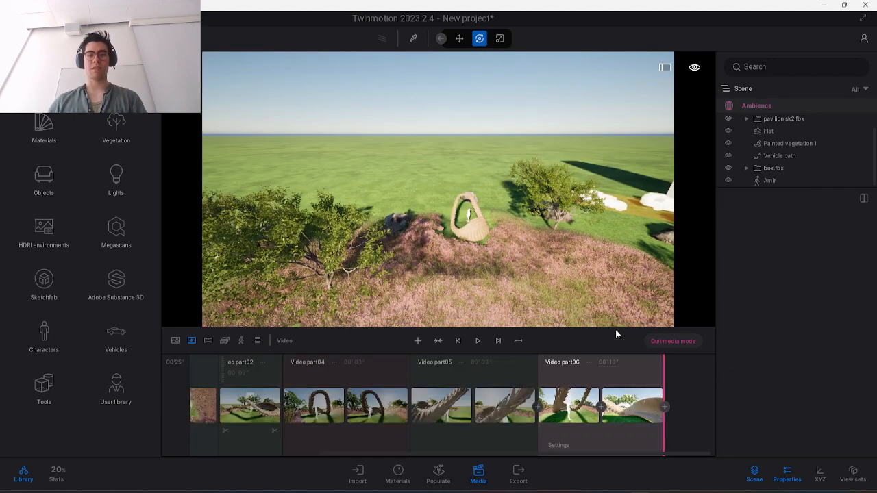
Set the duration of video part 6 to 5 seconds, play it, and play the whole video from the start.
{"action": "left_click", "coordinate": [563, 381]}
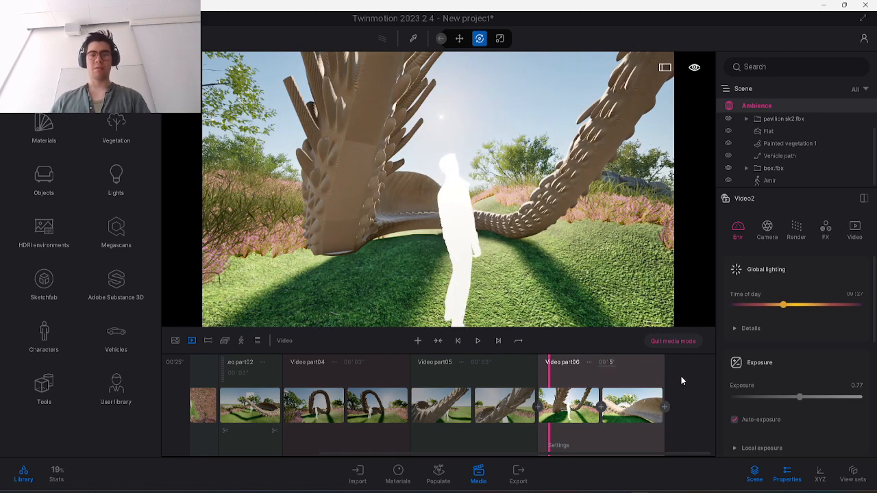
{"action": "left_click", "coordinate": [478, 339]}
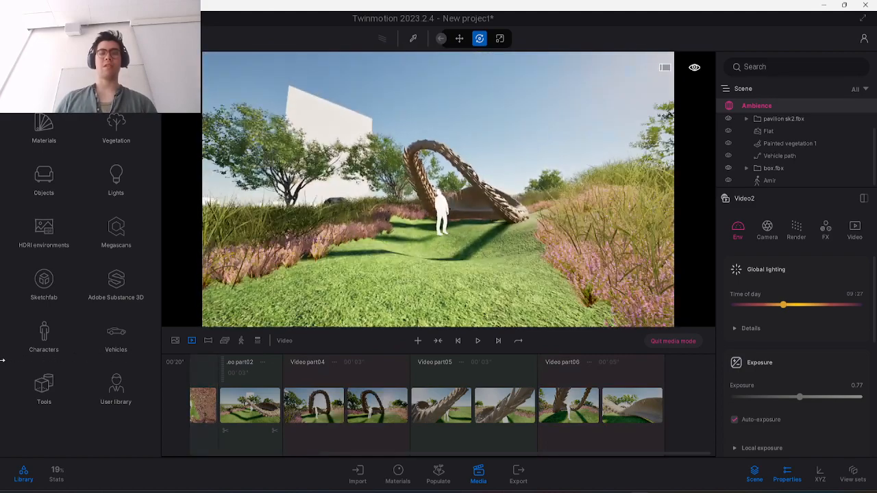
{"action": "left_click", "coordinate": [479, 341]}
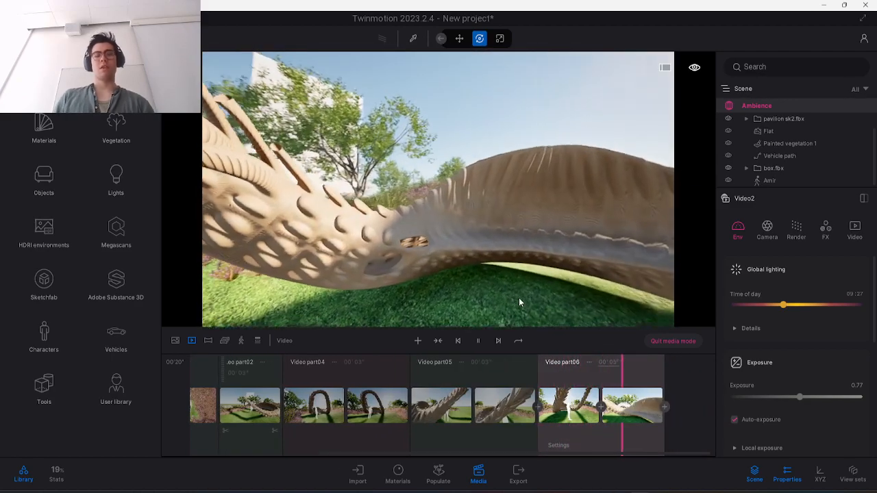
Select Video2 for local video export and review the format and framerate options.
{"action": "left_click", "coordinate": [531, 472]}
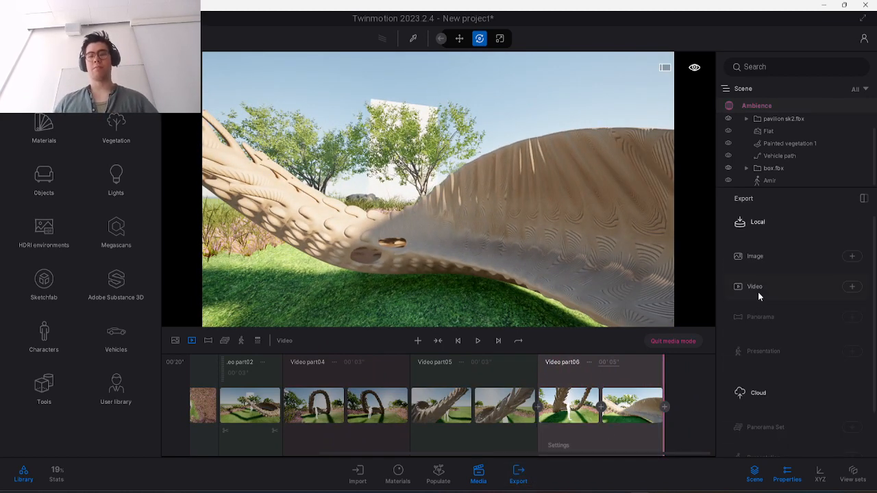
{"action": "left_click", "coordinate": [852, 287]}
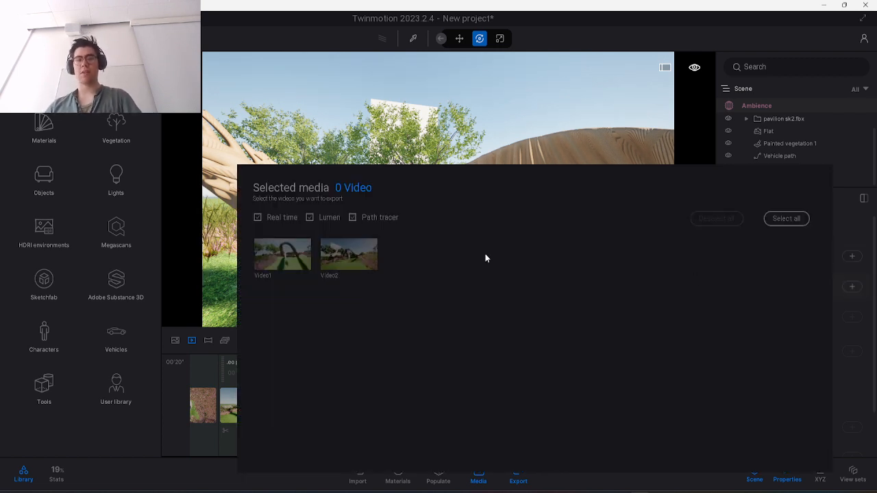
{"action": "left_click", "coordinate": [376, 263]}
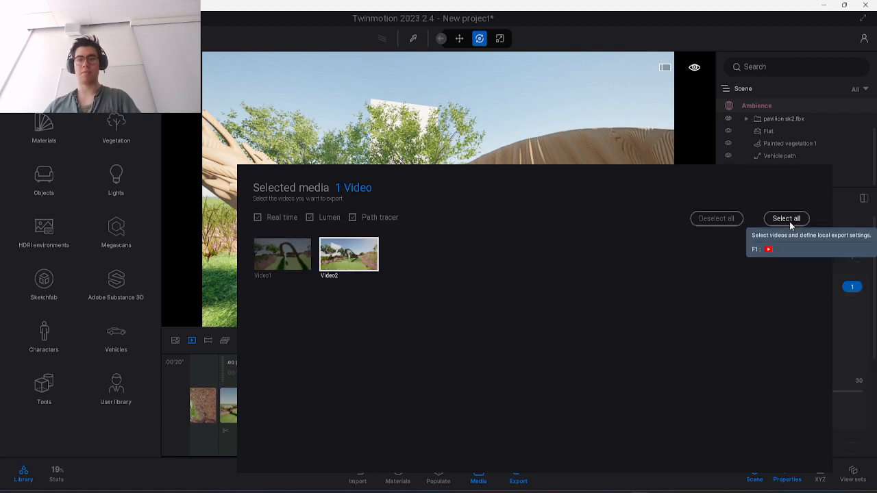
{"action": "left_click", "coordinate": [851, 322]}
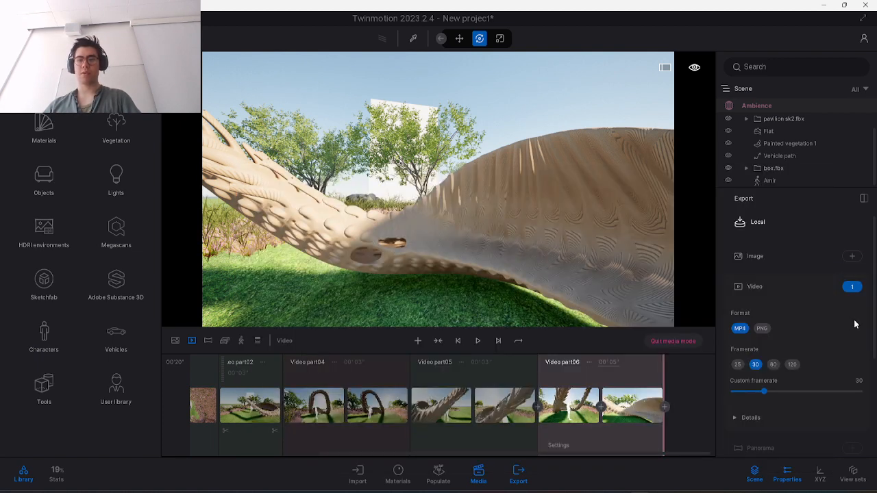
{"action": "scroll", "coordinate": [855, 324], "scroll_direction": "down", "scroll_amount": 5}
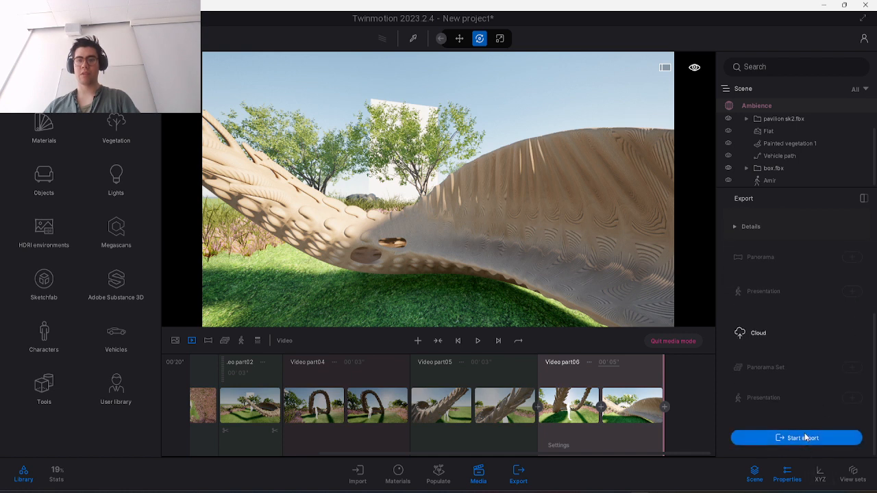
{"action": "scroll", "coordinate": [806, 363], "scroll_direction": "up", "scroll_amount": 4}
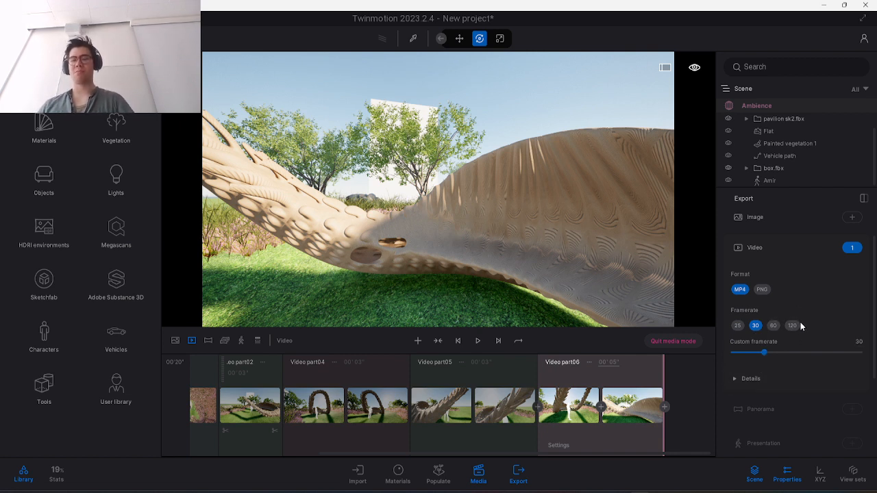
{"action": "scroll", "coordinate": [813, 291], "scroll_direction": "up", "scroll_amount": 1}
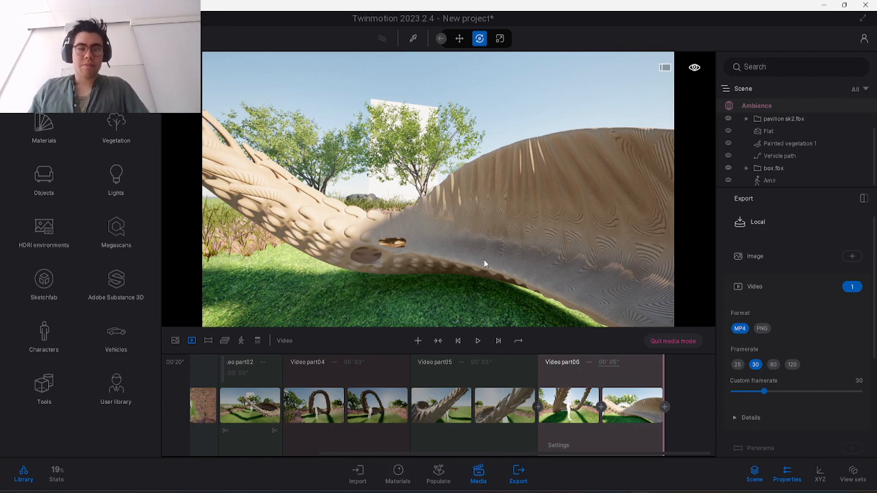
Examine the pavilion from several sides, ending on a low front view of the ring with the figure before it.
{"action": "key", "text": "d"}
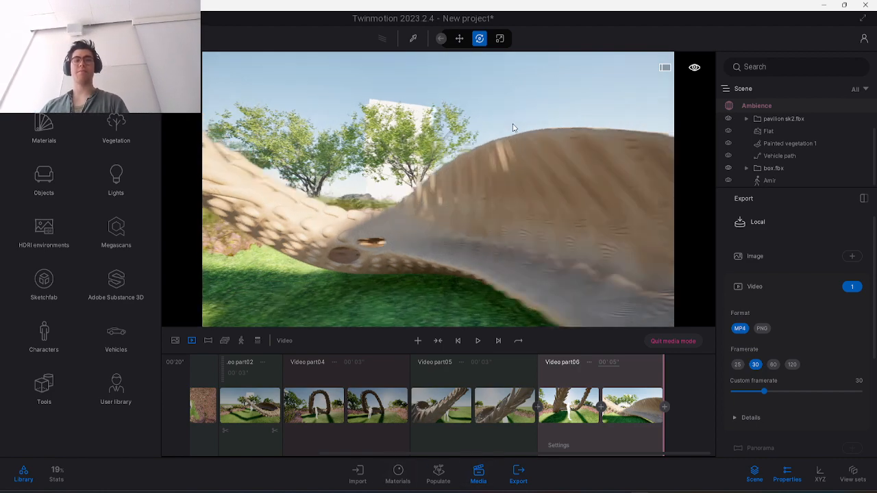
{"action": "key", "text": "e"}
{"action": "right_click_drag", "start_coordinate": [509, 127], "coordinate": [496, 156]}
{"action": "key", "text": "s"}
{"action": "key", "text": "q"}
{"action": "key", "text": "a"}
{"action": "key", "text": "a"}
{"action": "key", "text": "q"}
{"action": "key", "text": "w"}
{"action": "key", "text": "s"}
{"action": "key", "text": "q"}
{"action": "key", "text": "a"}
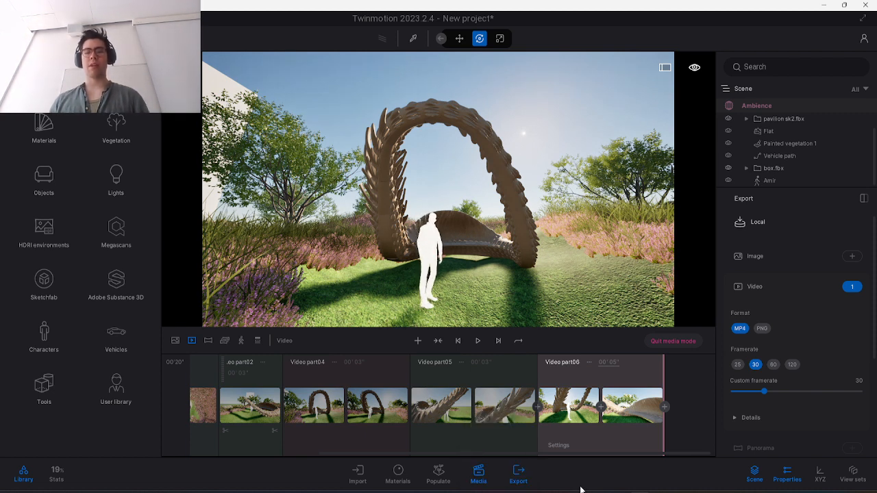
Show the imported files and view the ring and figure from a slightly higher angle.
{"action": "mouse_move", "coordinate": [519, 492]}
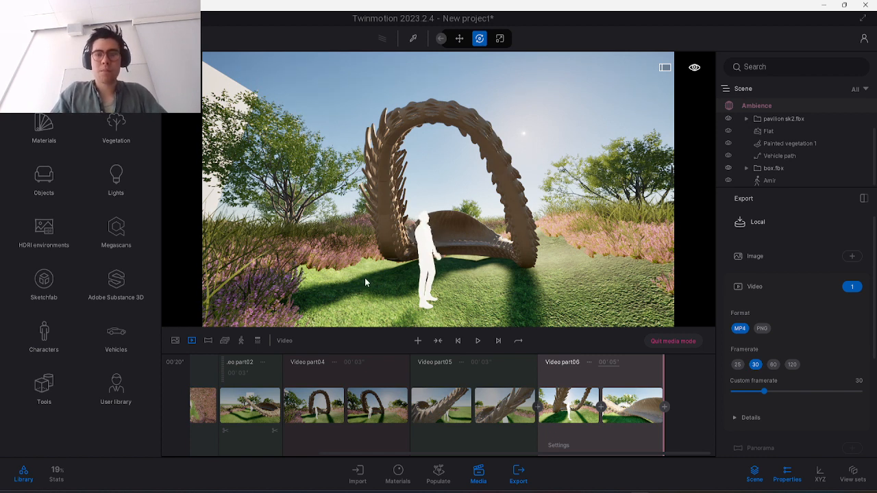
{"action": "left_click", "coordinate": [354, 474]}
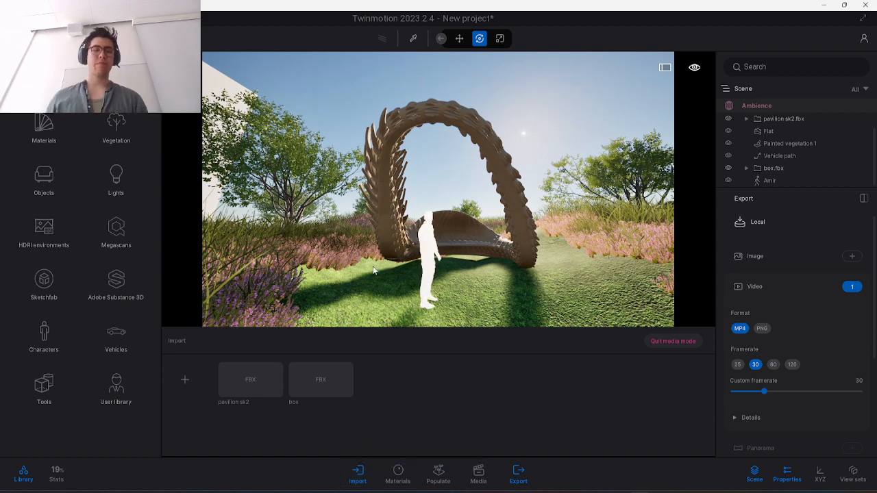
{"action": "key", "text": "d"}
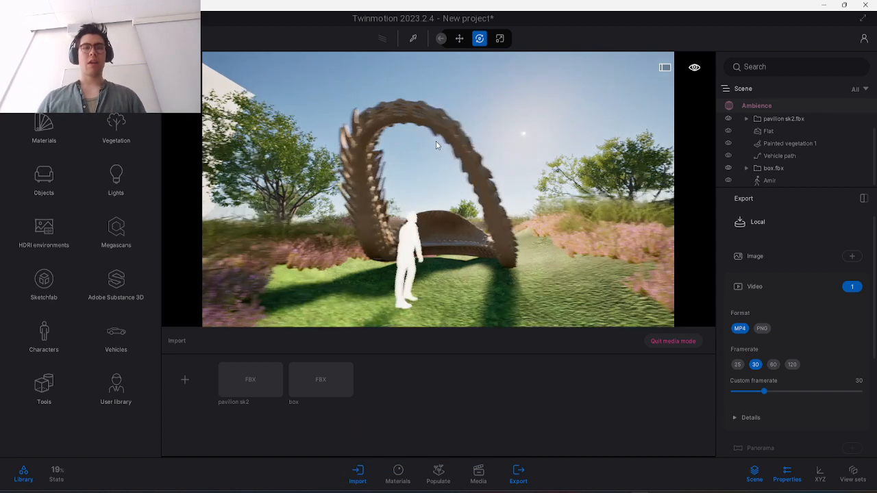
{"action": "right_click_drag", "start_coordinate": [436, 141], "coordinate": [448, 256]}
{"action": "key", "text": "e"}
{"action": "key", "text": "a"}
{"action": "key", "text": "d"}
{"action": "key", "text": "a"}
{"action": "key", "text": "q"}
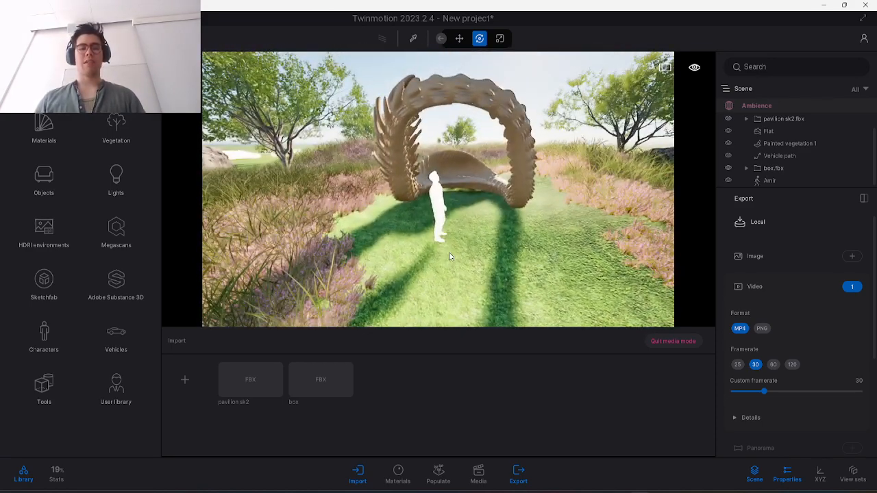